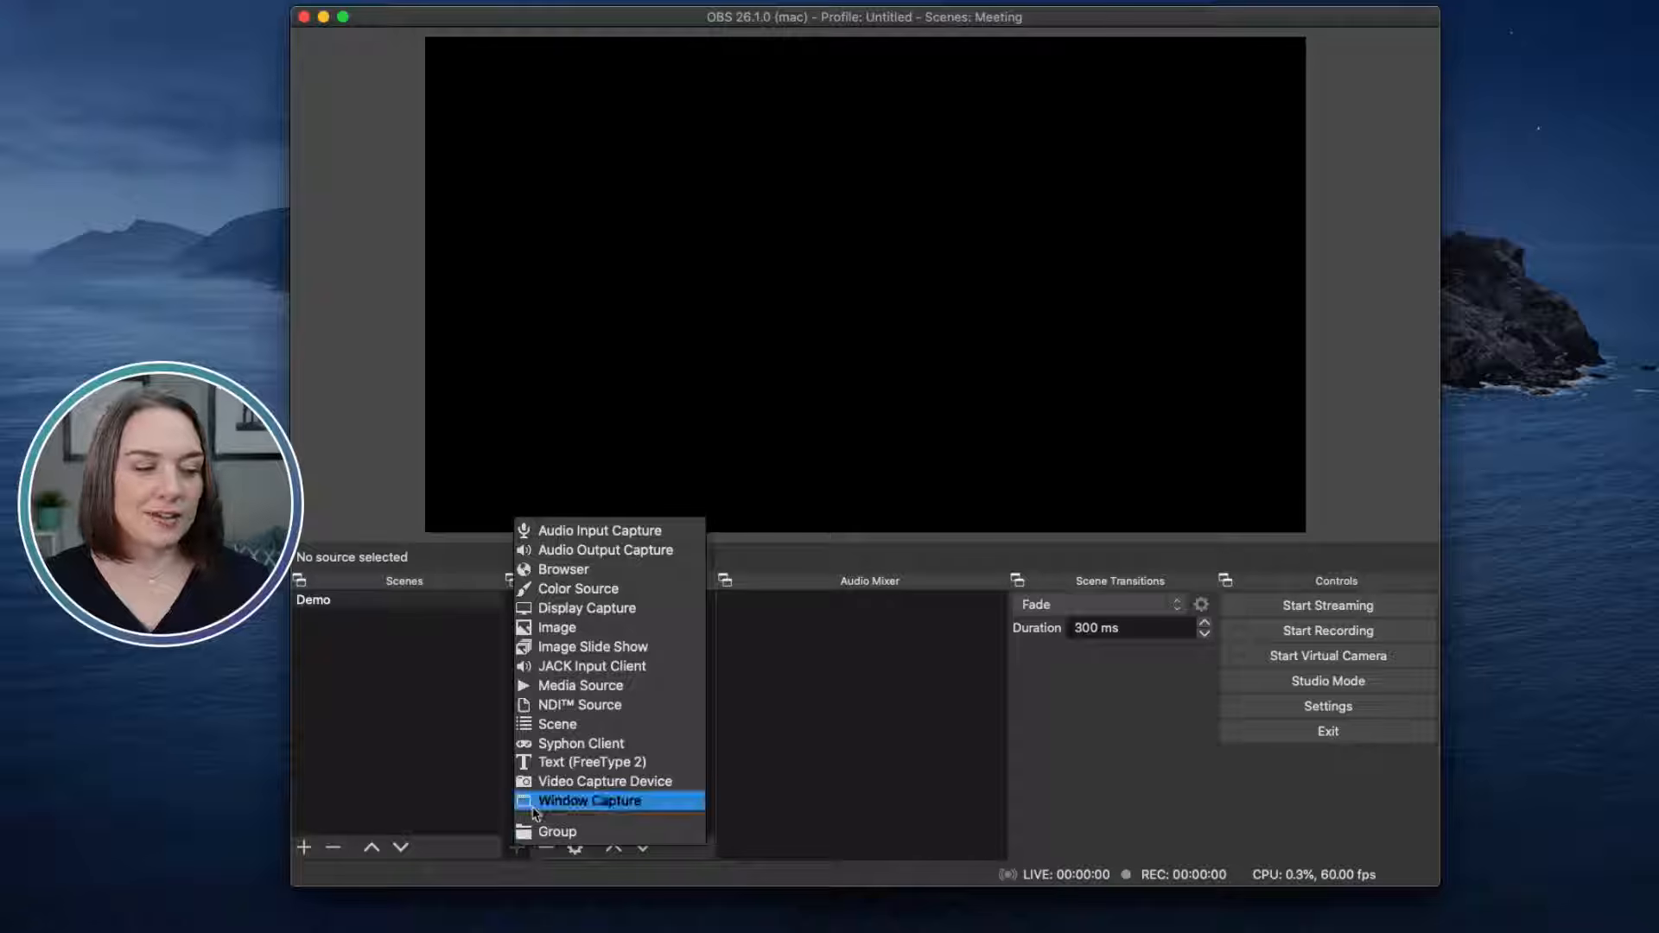
Step: Add a Video Capture Device source named Sony to the Demo scene, using Cam Link 4K as its device
left_click(542, 781)
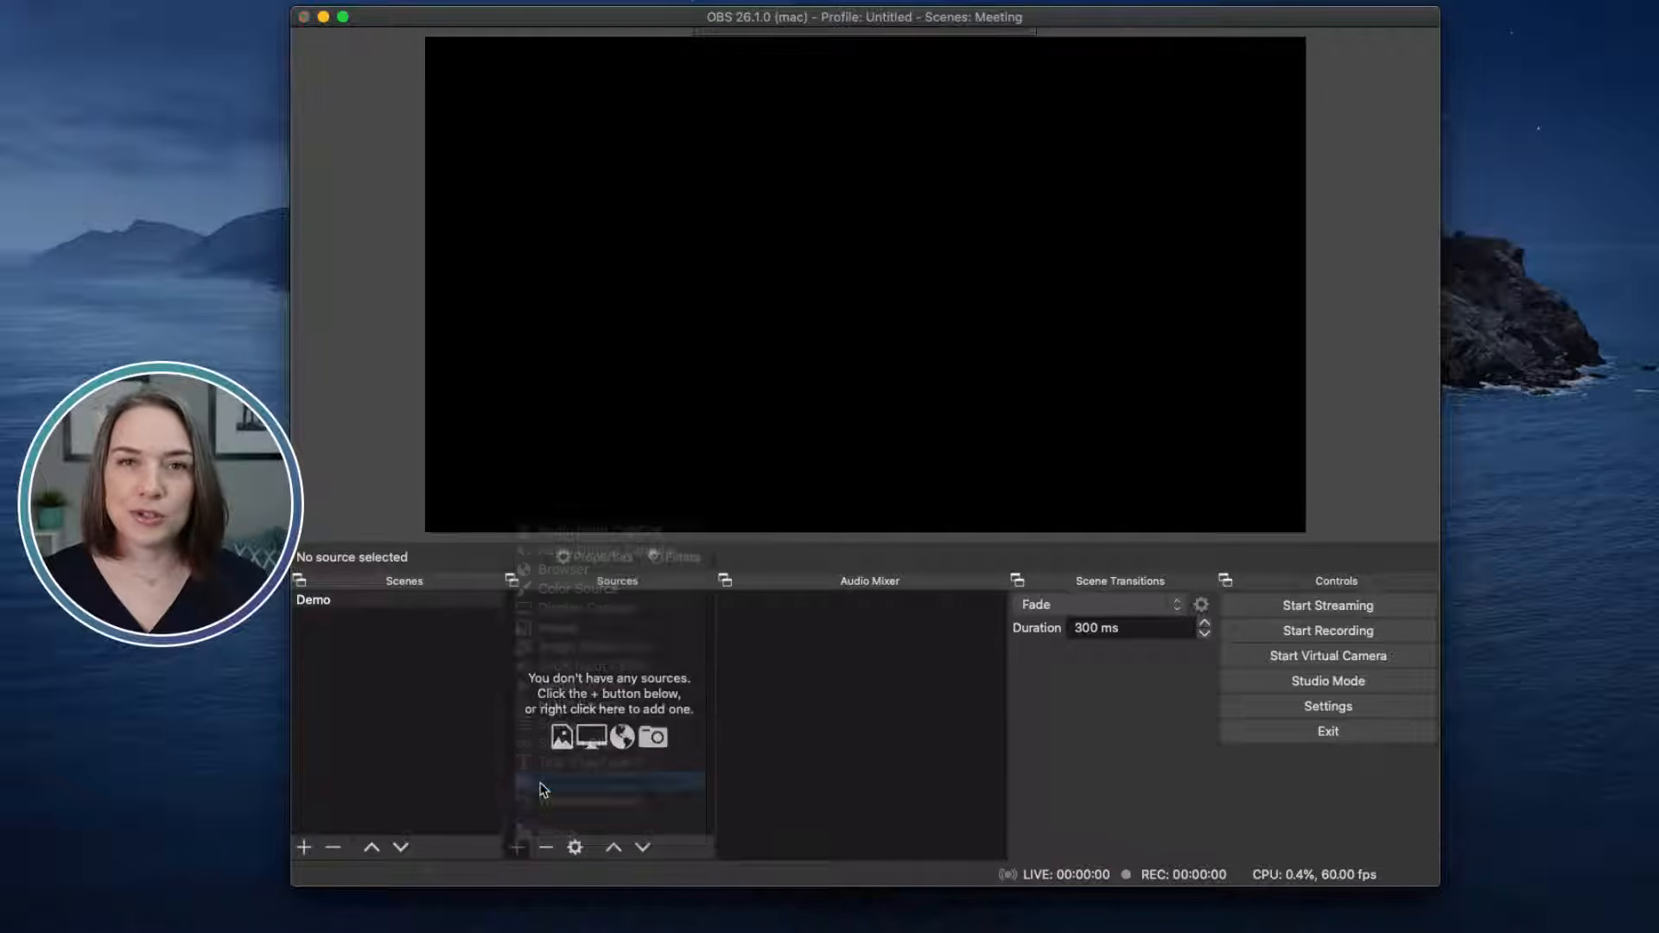
type("Sony")
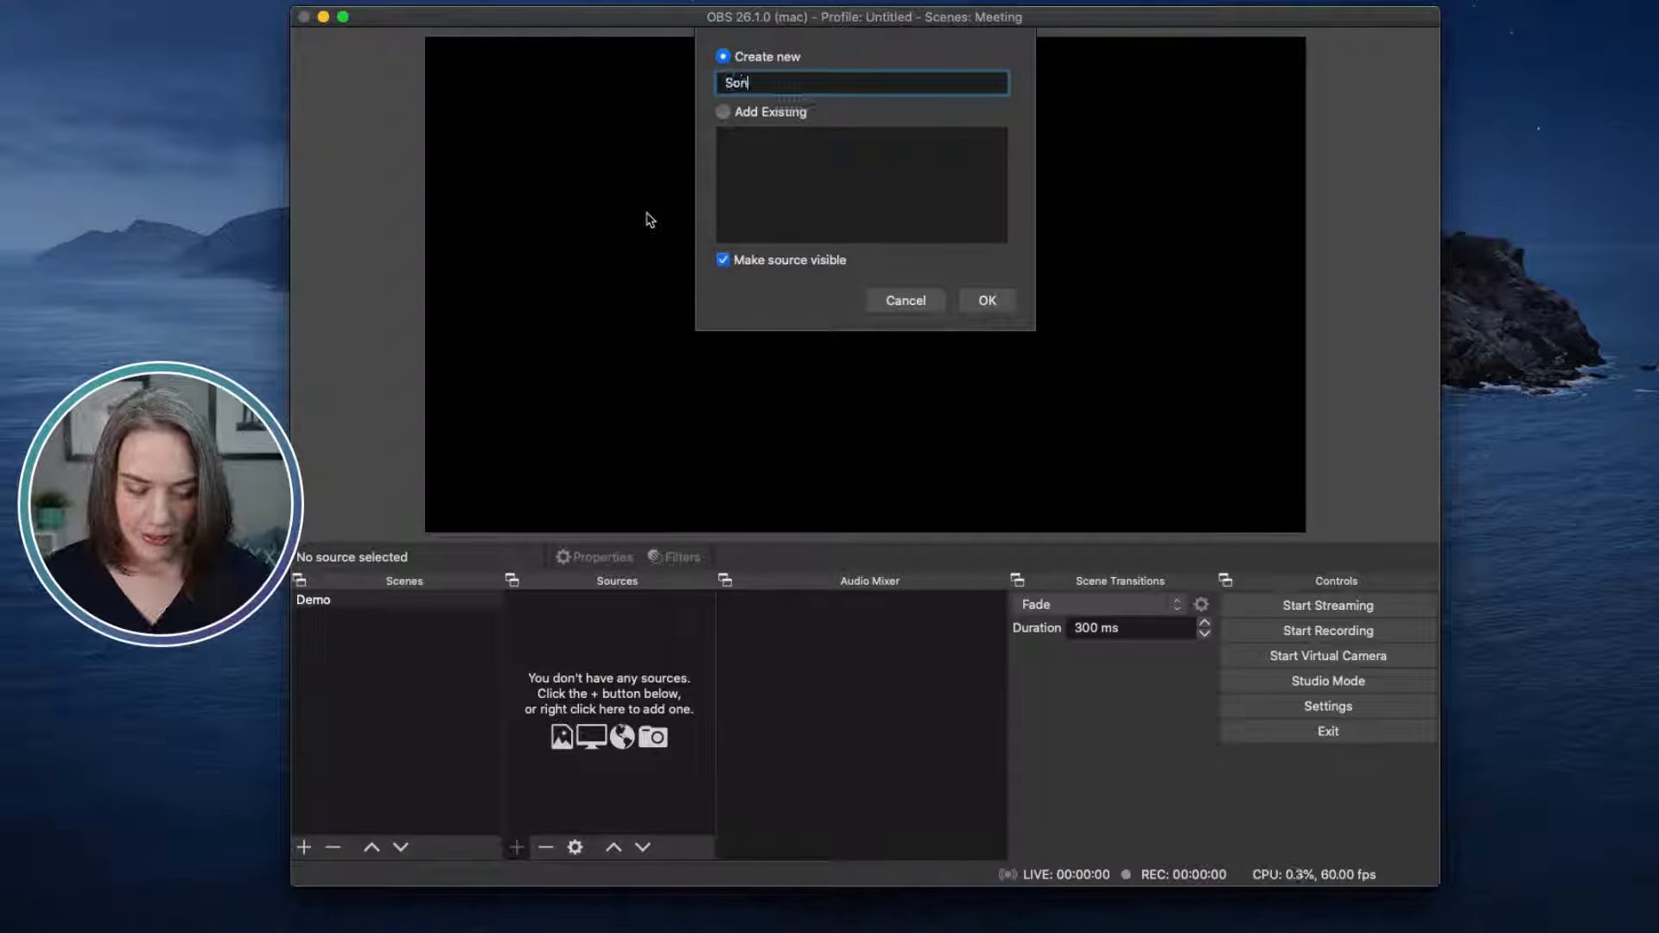
left_click(999, 304)
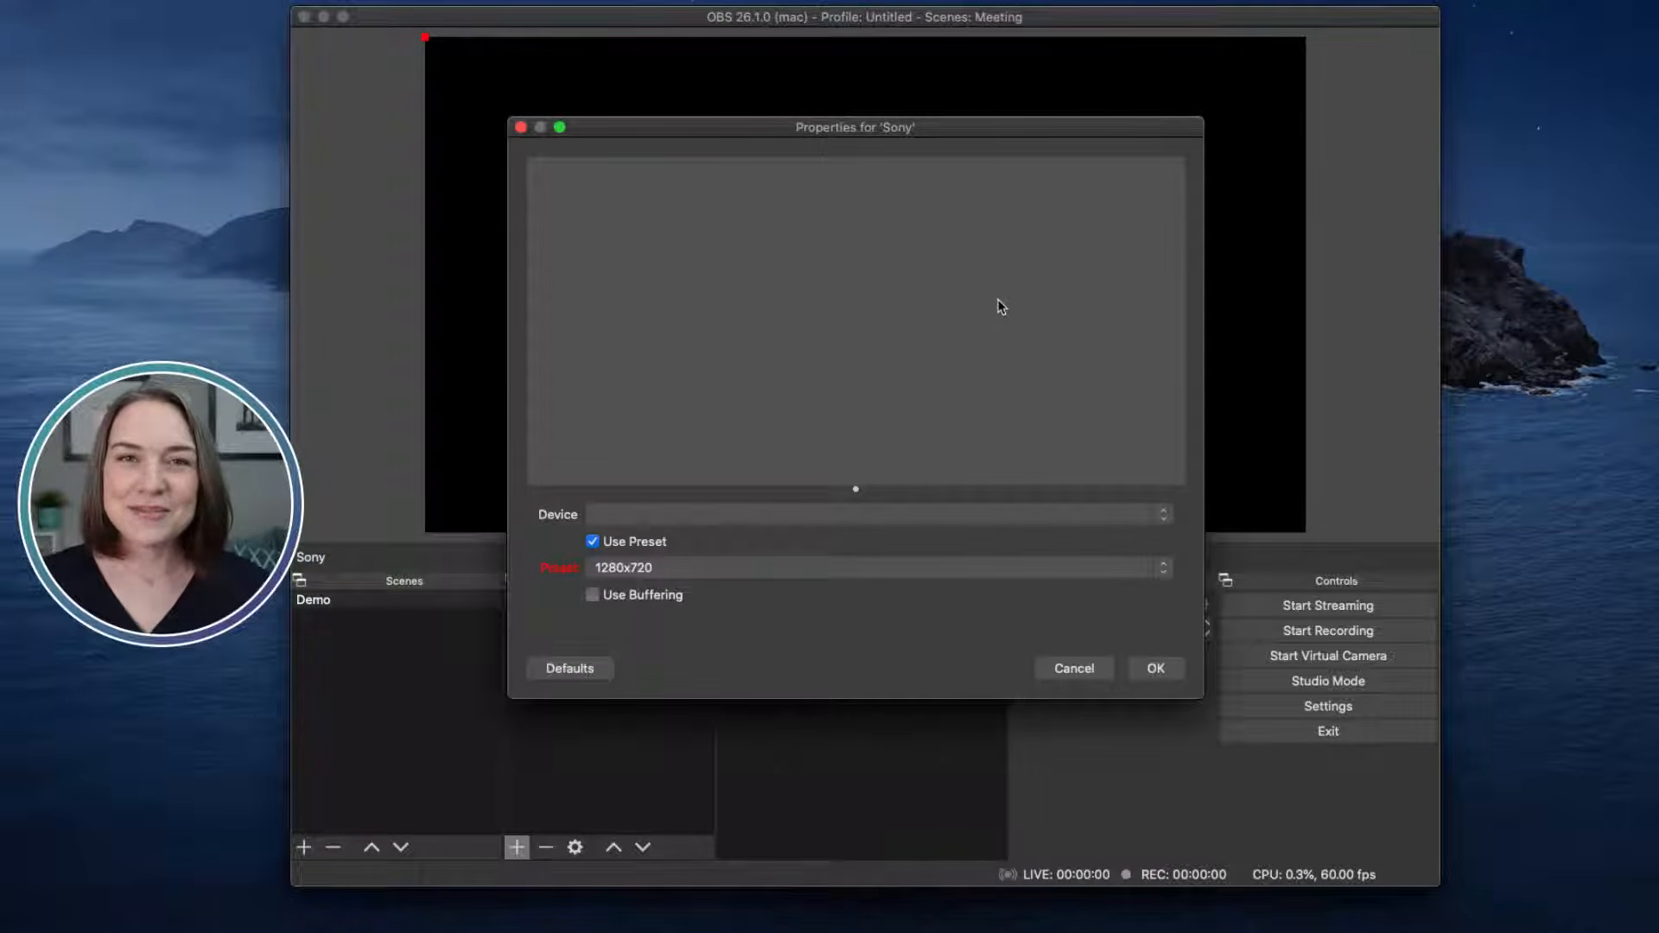
left_click(813, 515)
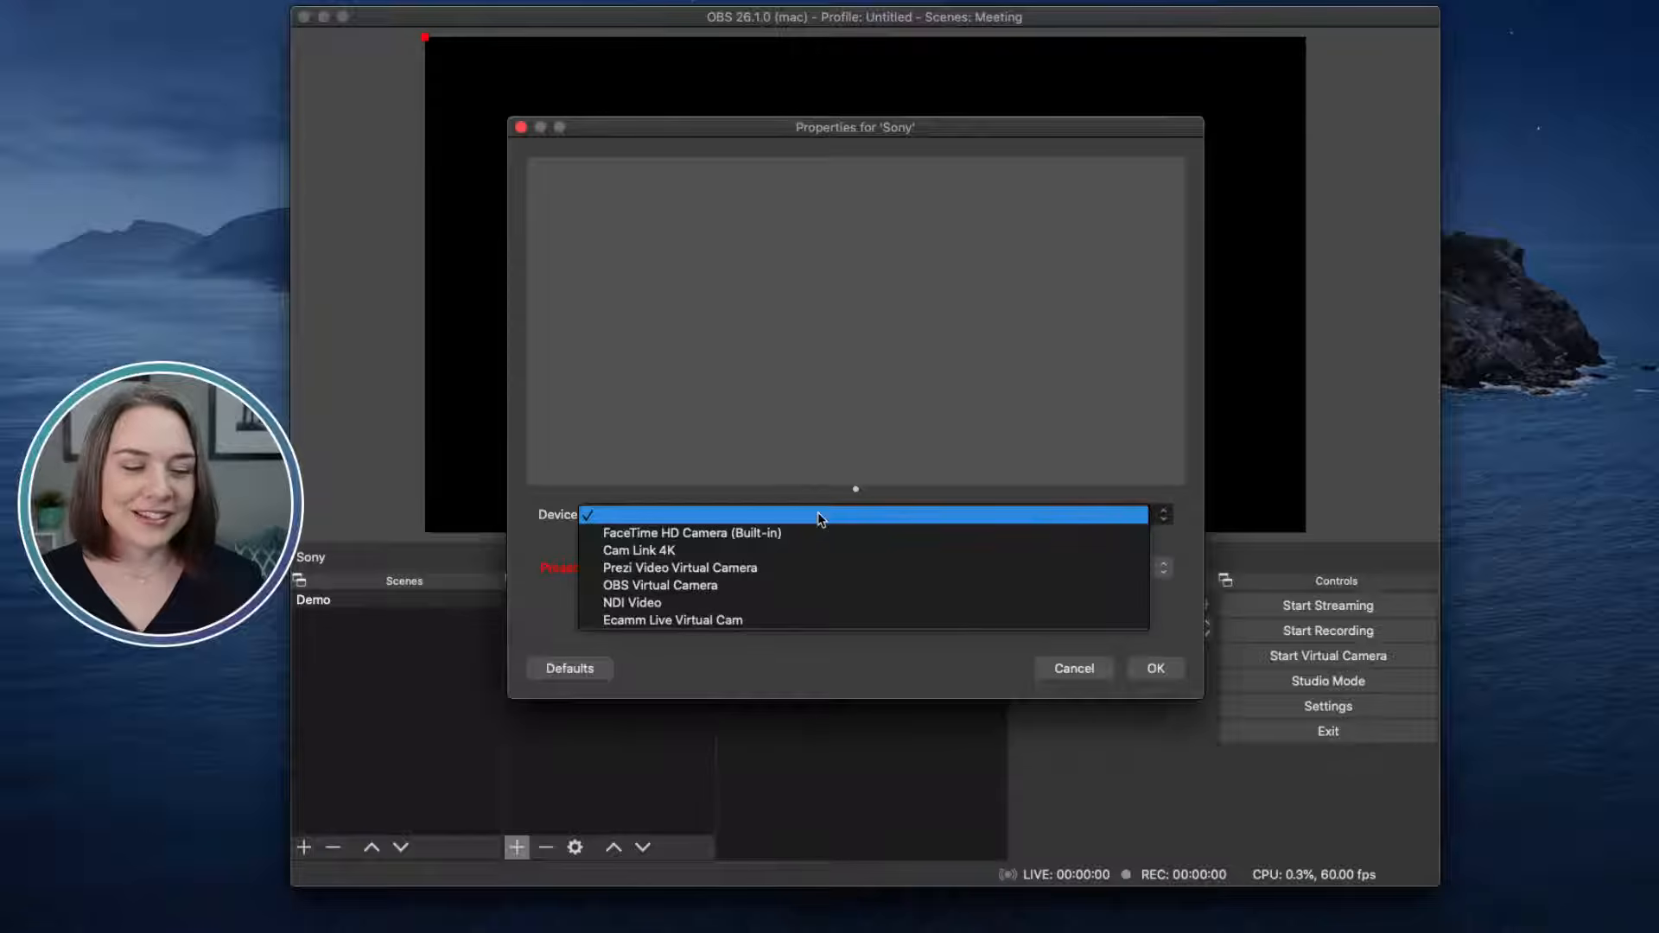
left_click(766, 551)
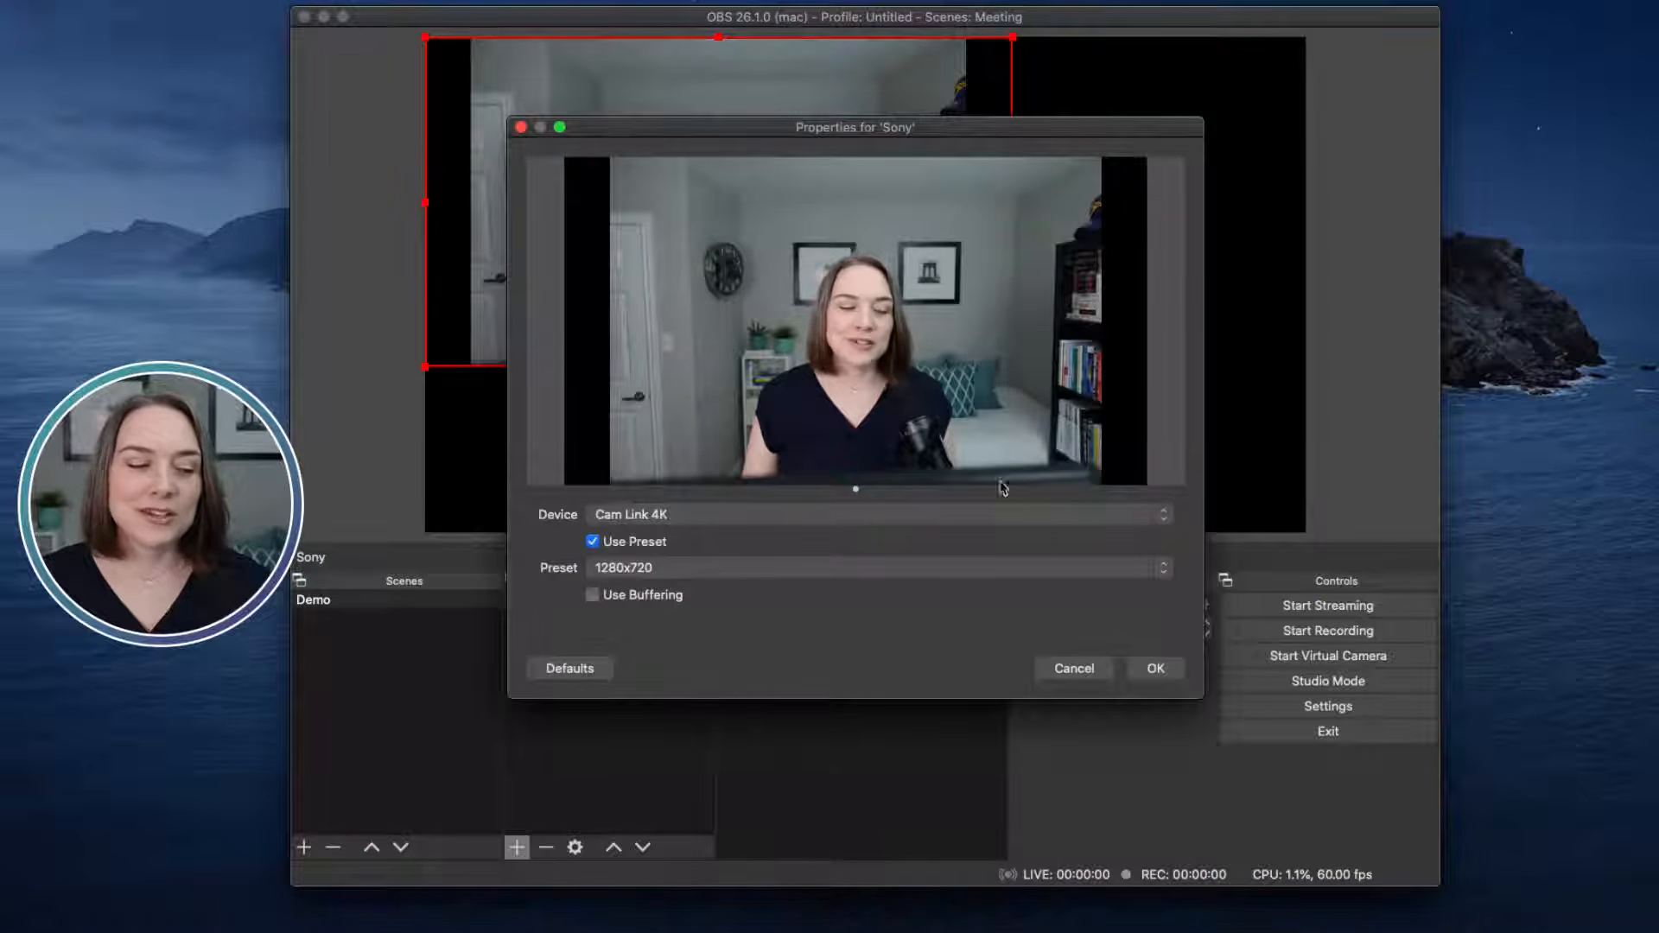
left_click(1156, 669)
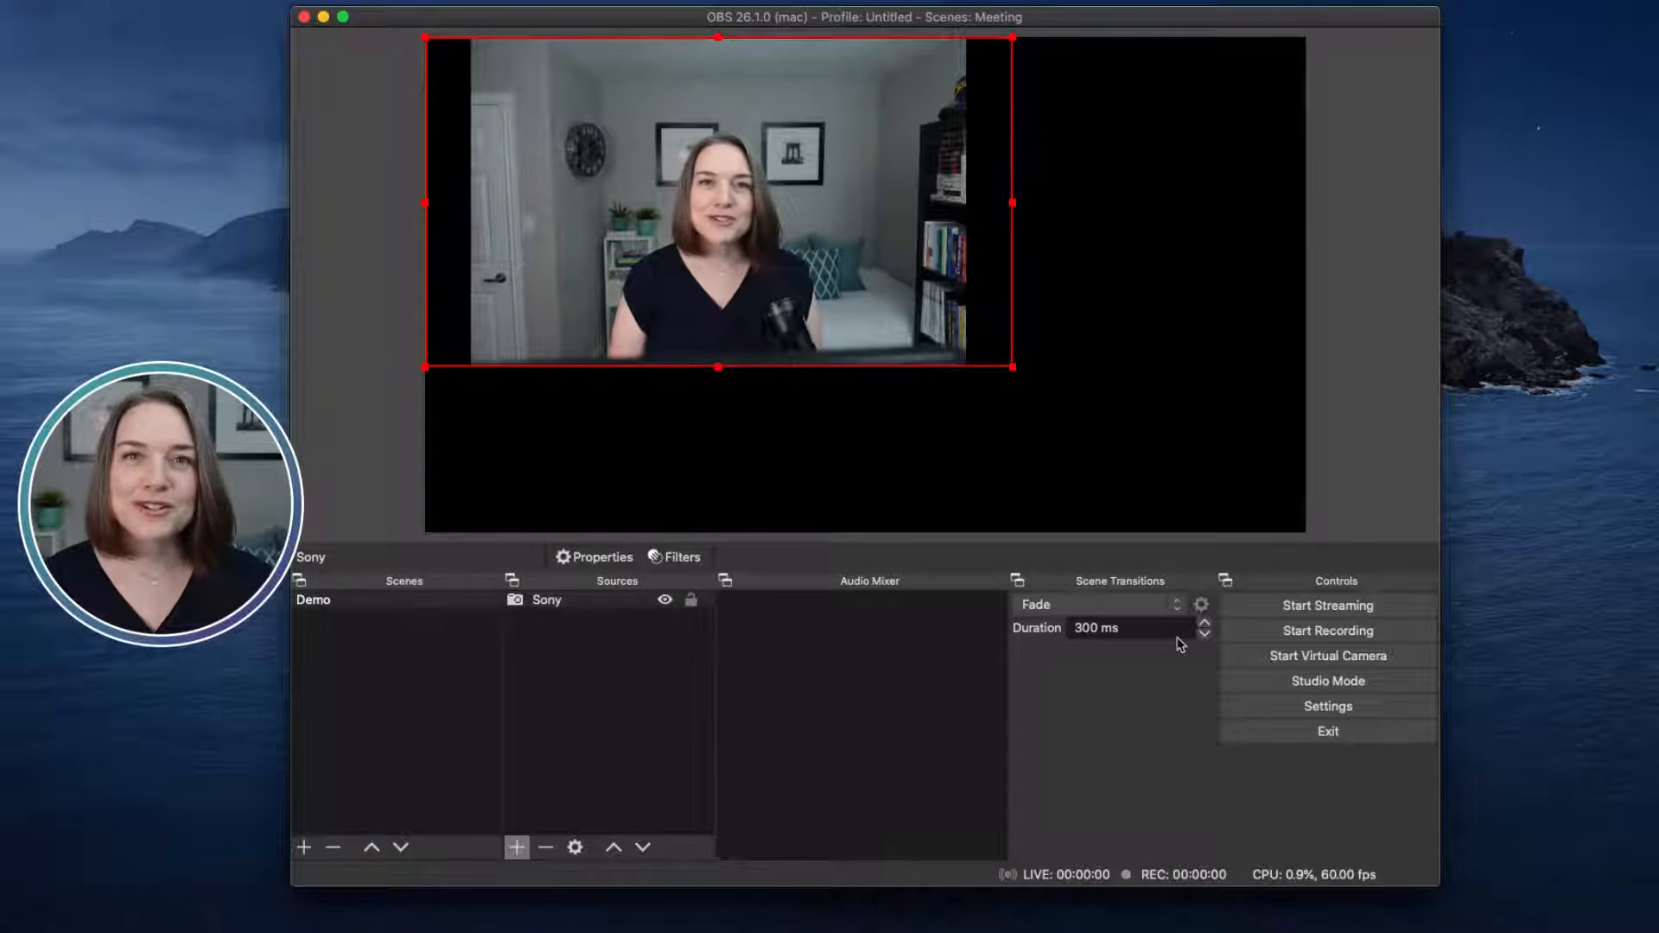
Step: Fit the Sony camera source to the full canvas
key("super+f")
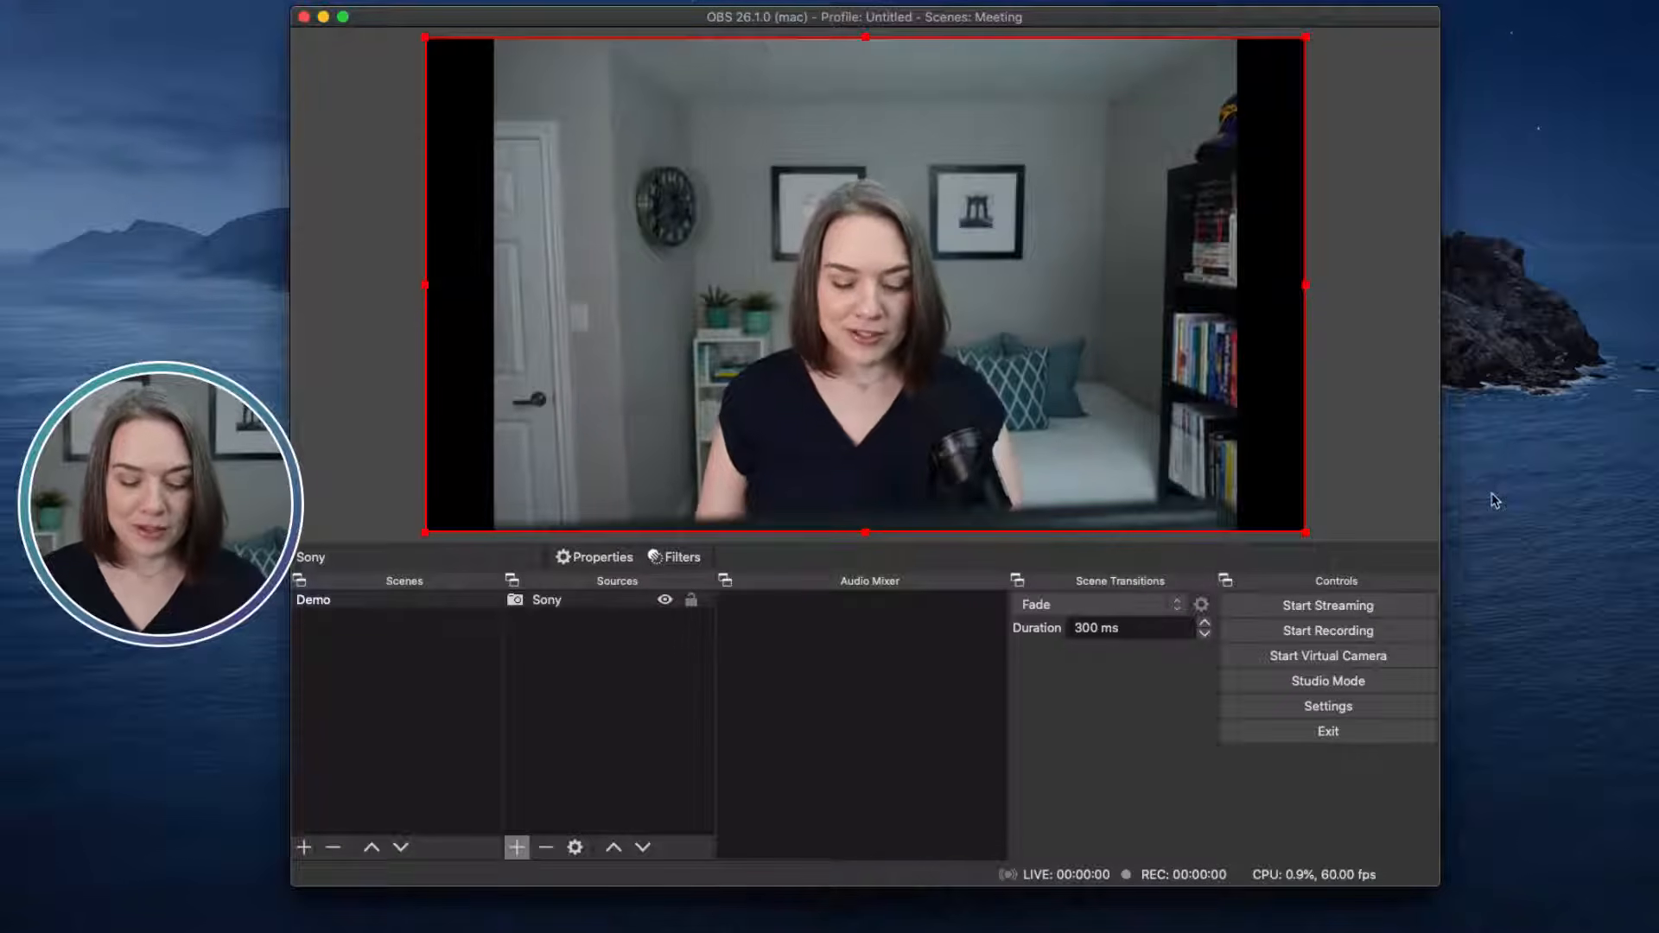
left_click(427, 42)
left_click_drag(427, 41, 1301, 531)
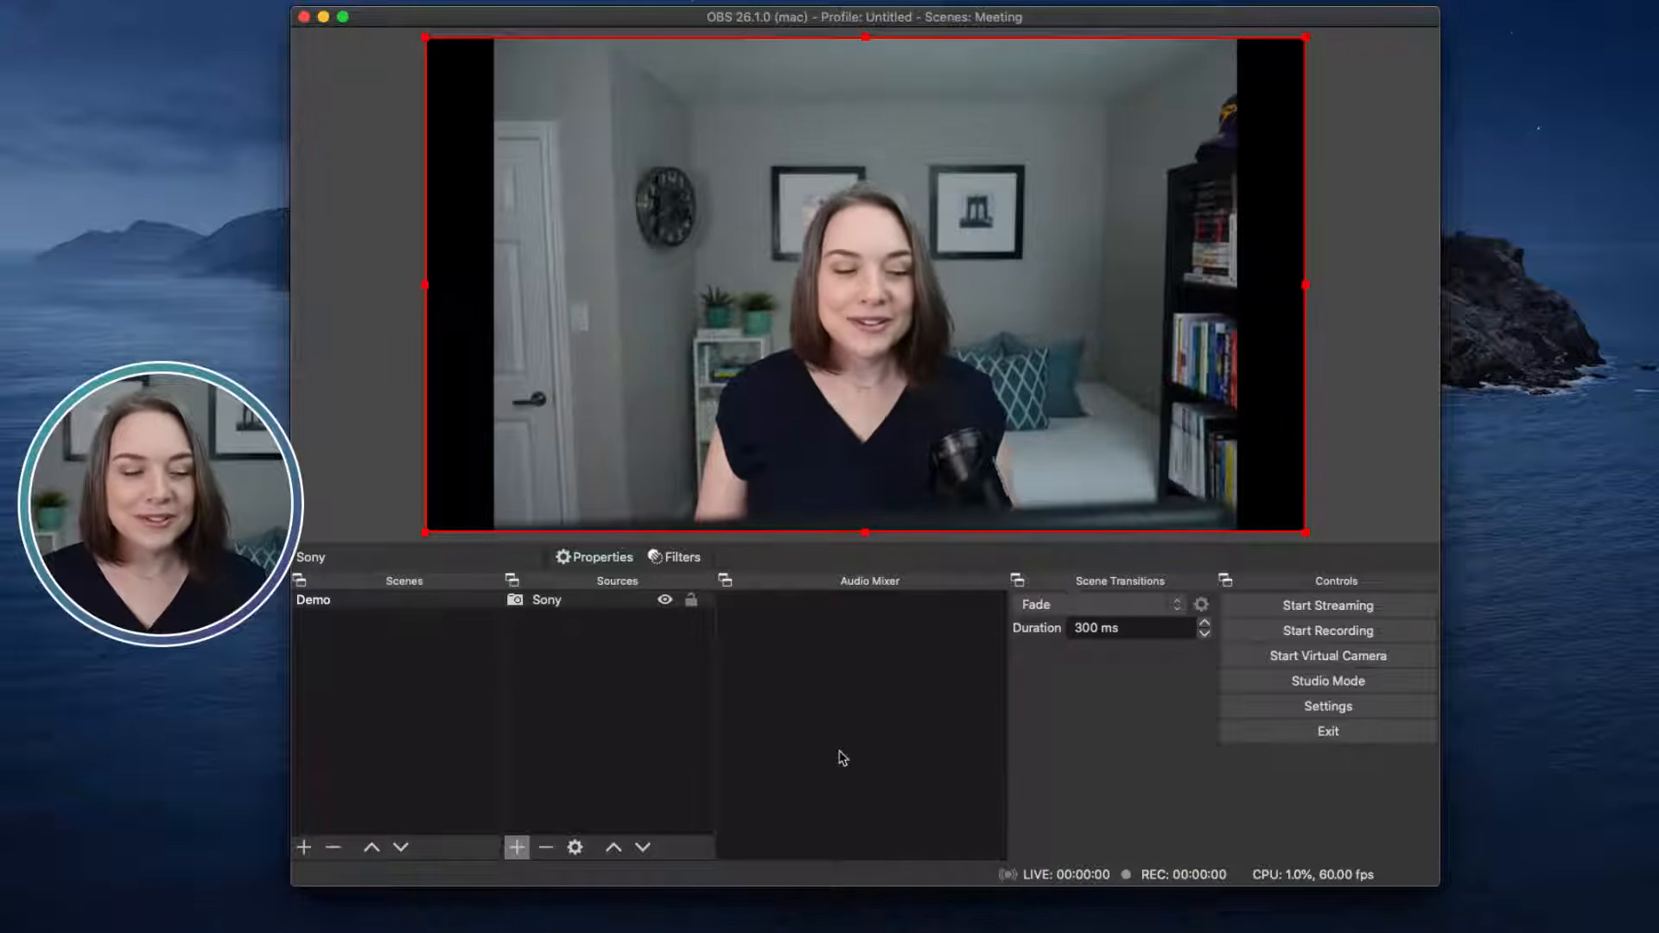
Step: Switch to Microsoft PowerPoint and insert the camera frame picture from the Screen Recordings folder onto the blank slide
mouse_move(1059, 931)
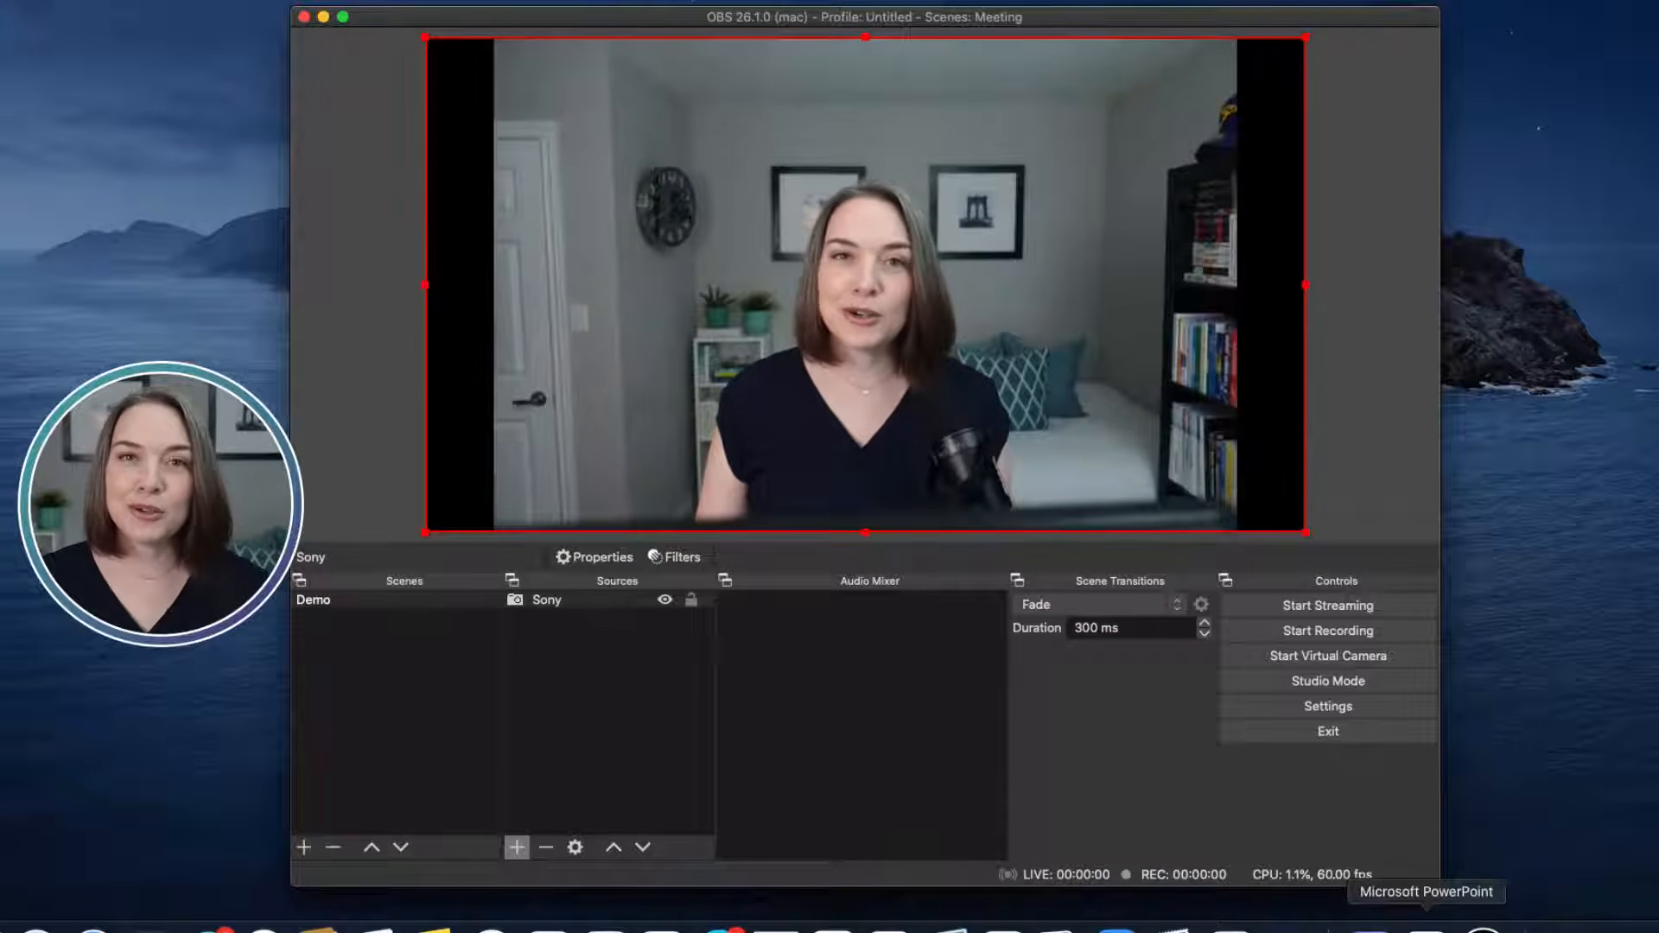
left_click(1427, 926)
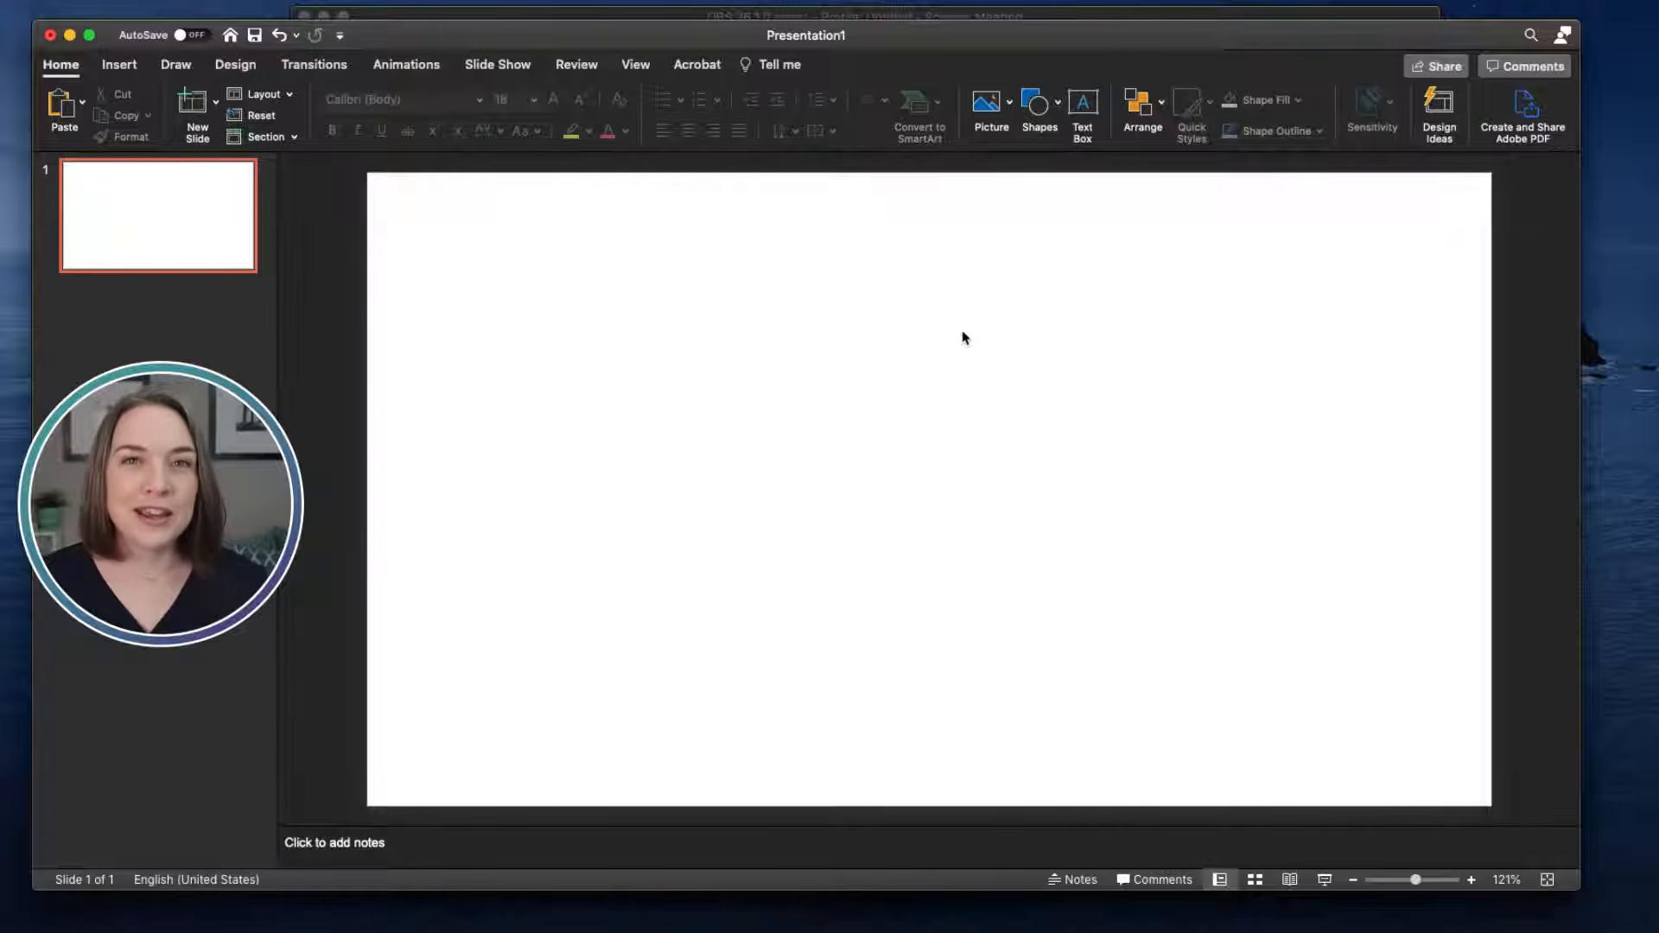
left_click(987, 106)
left_click(1015, 160)
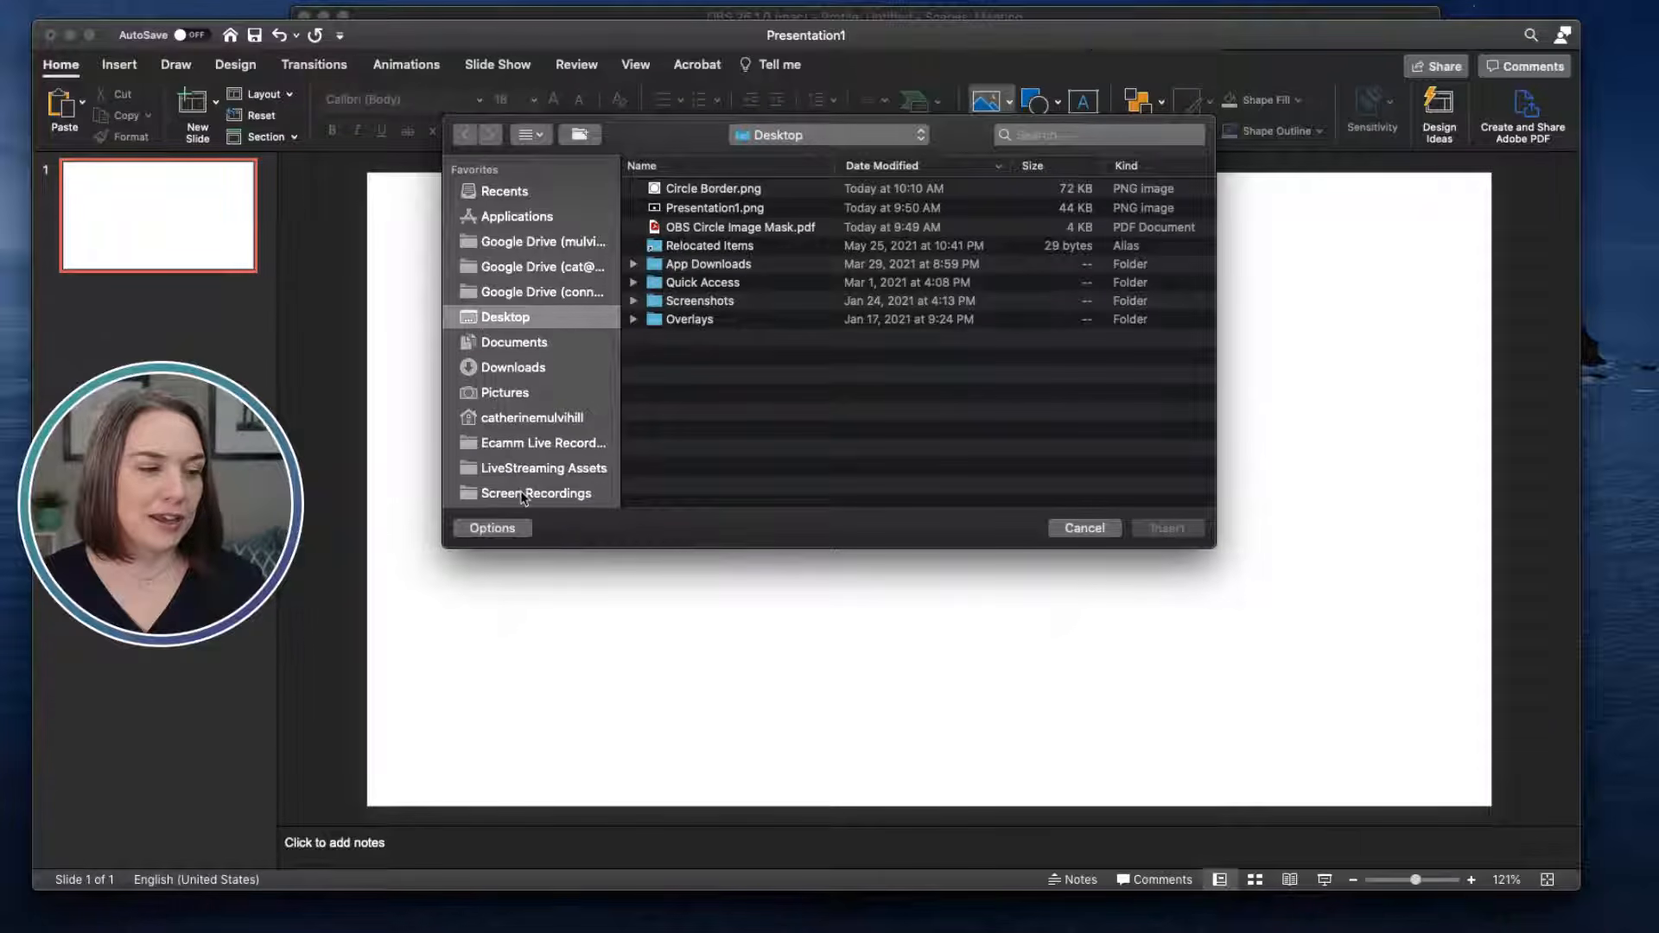
left_click(522, 493)
double_click(752, 188)
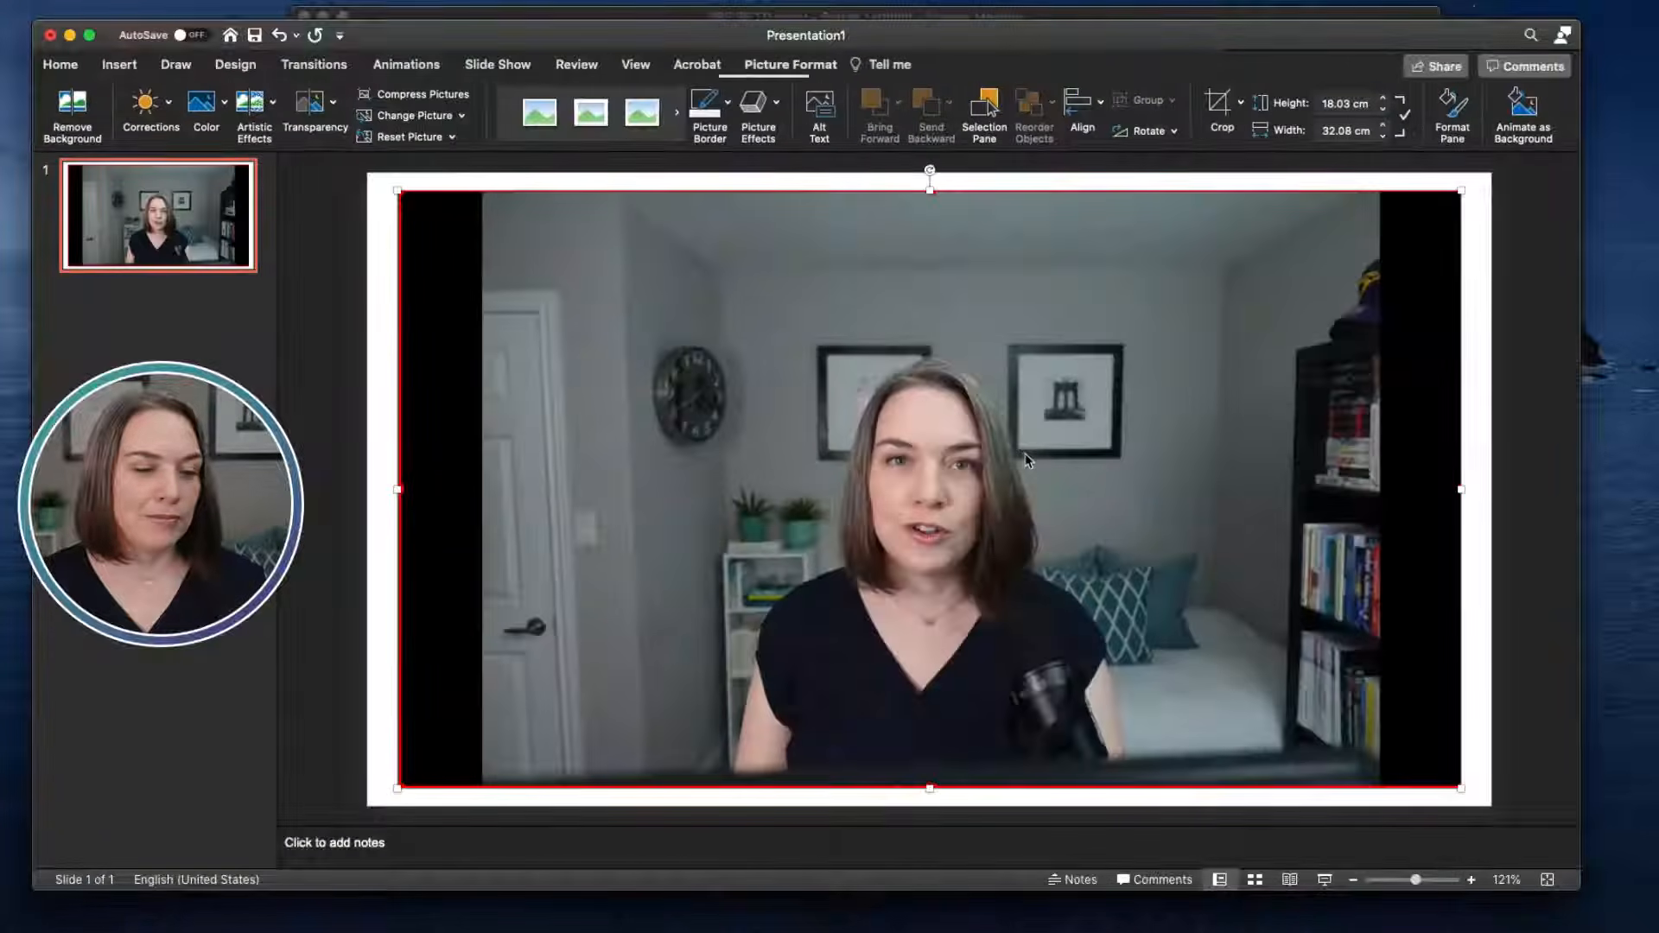
Step: Align the picture with the slide's upper-left corner and enlarge it to fill the slide, about 19.05 cm high by 33.89 cm wide
left_click_drag(1028, 435, 999, 416)
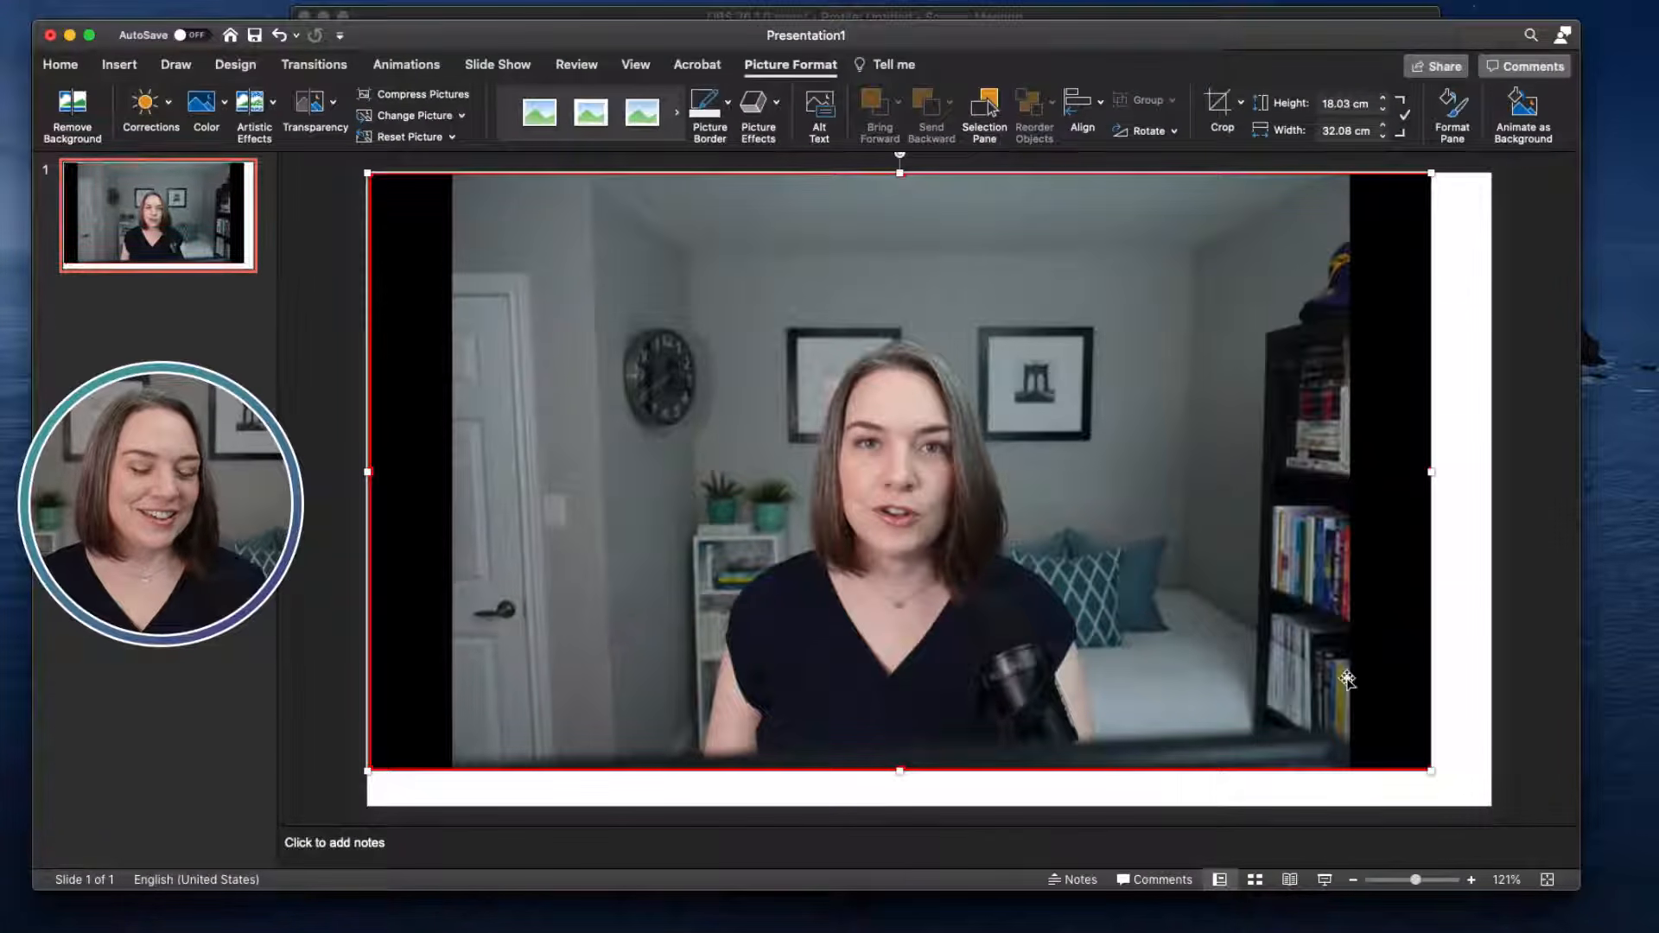
left_click_drag(1431, 771, 1491, 802)
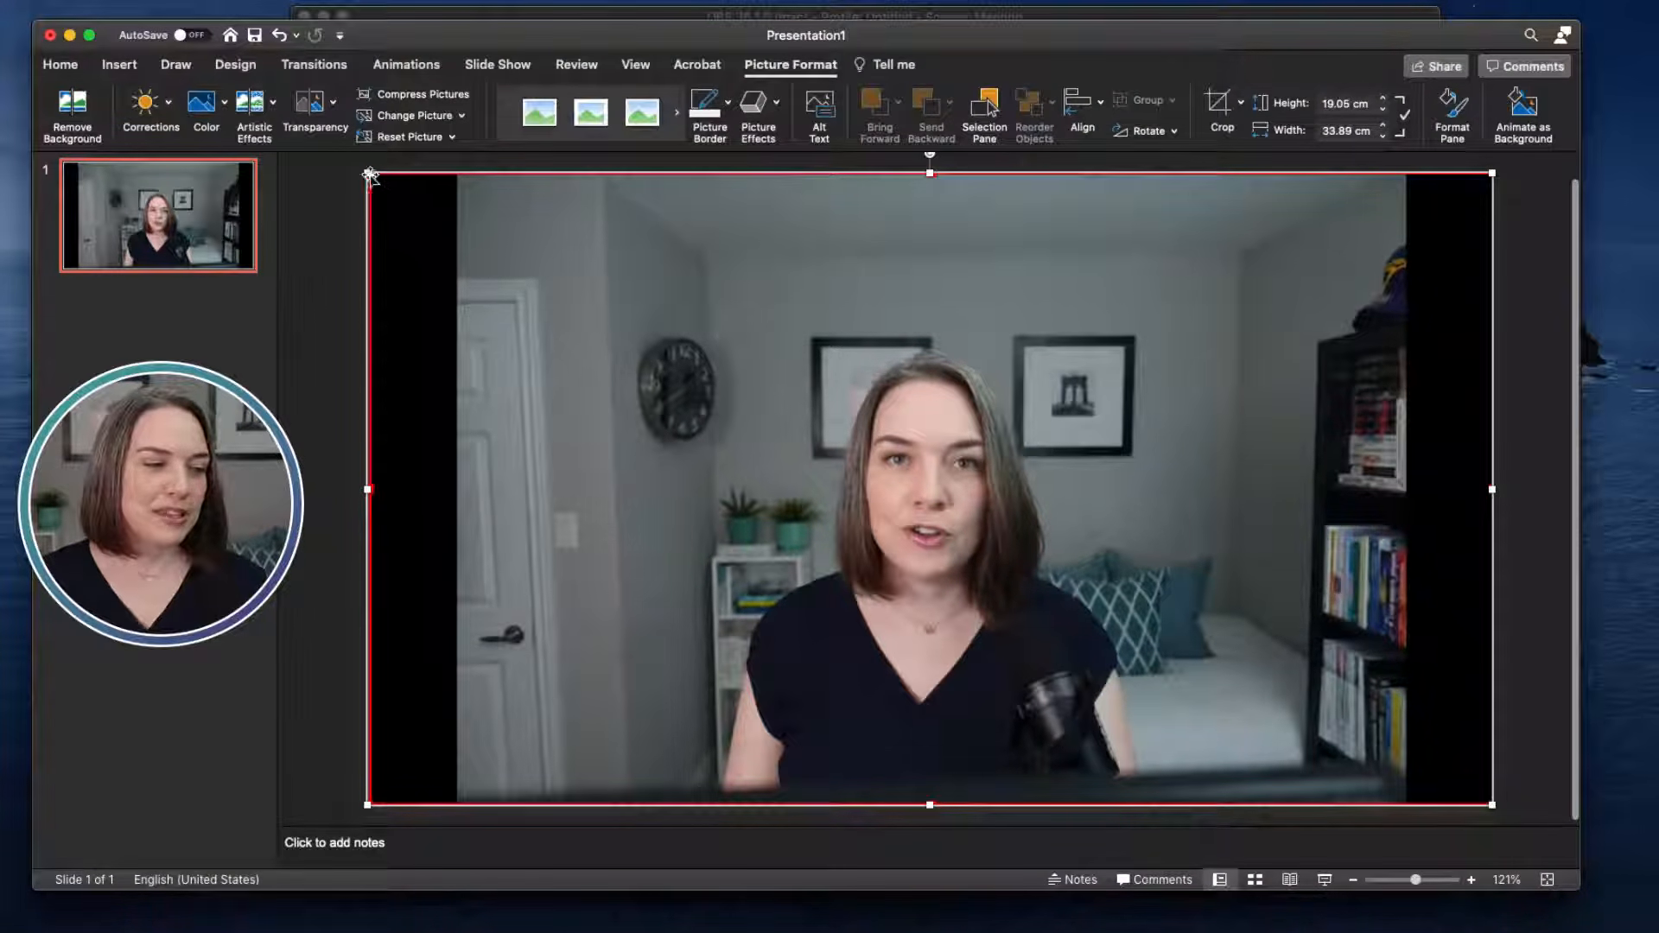
mouse_move(365, 171)
left_mouse_down()
mouse_move(316, 148)
mouse_move(367, 172)
left_mouse_up()
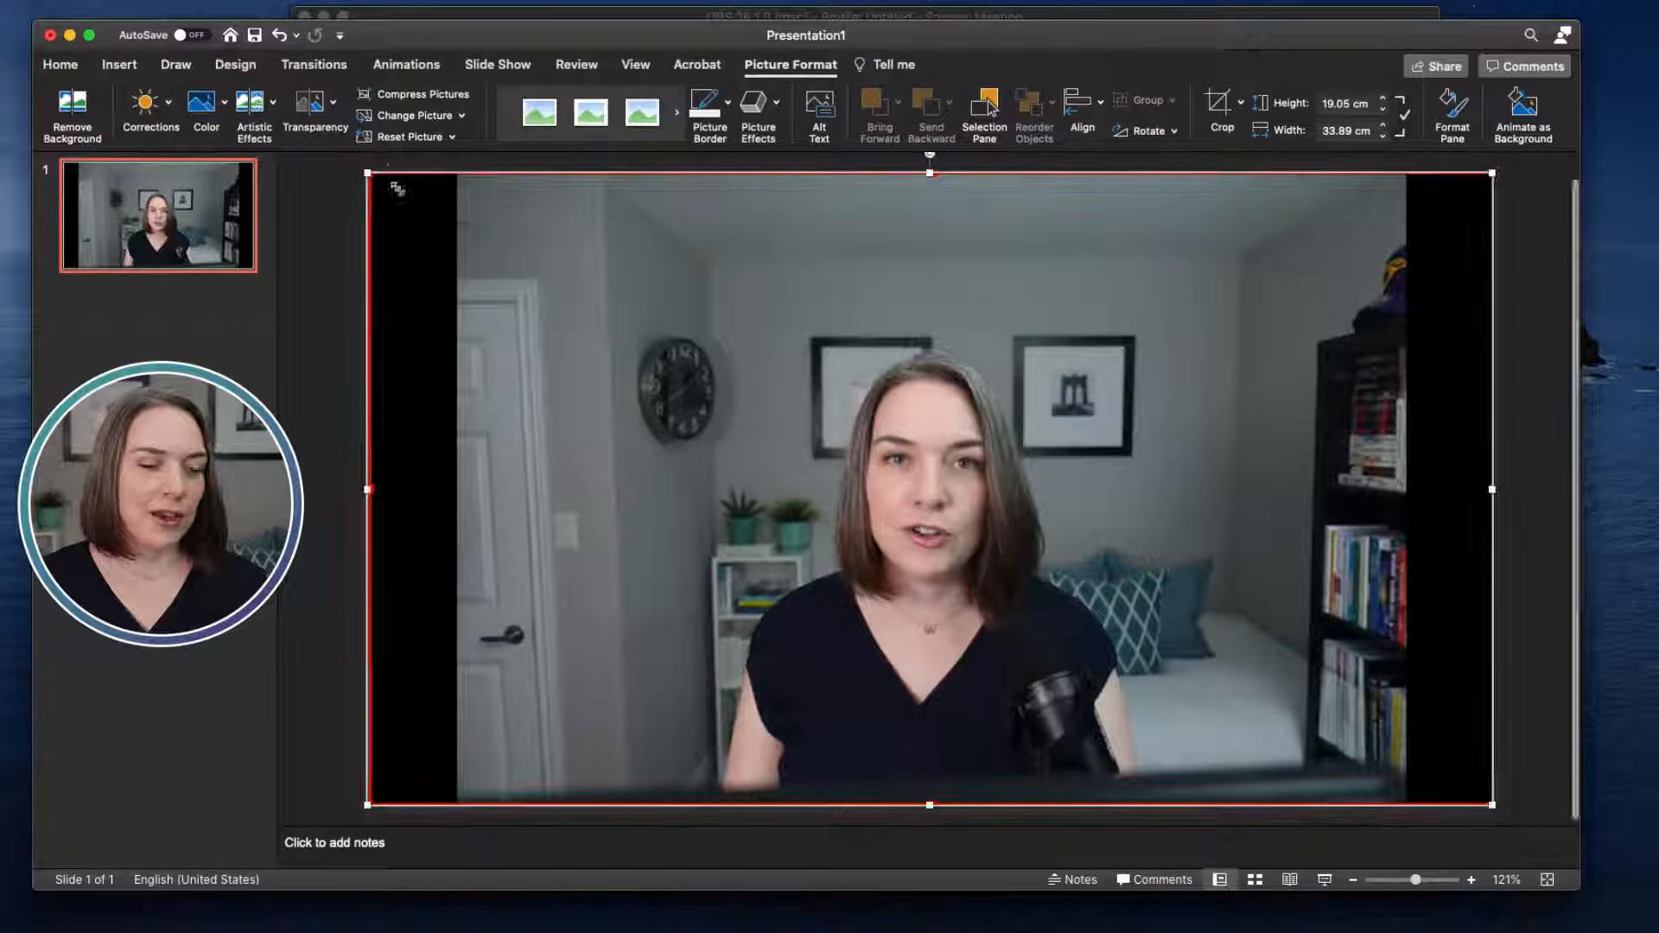
left_click(1537, 551)
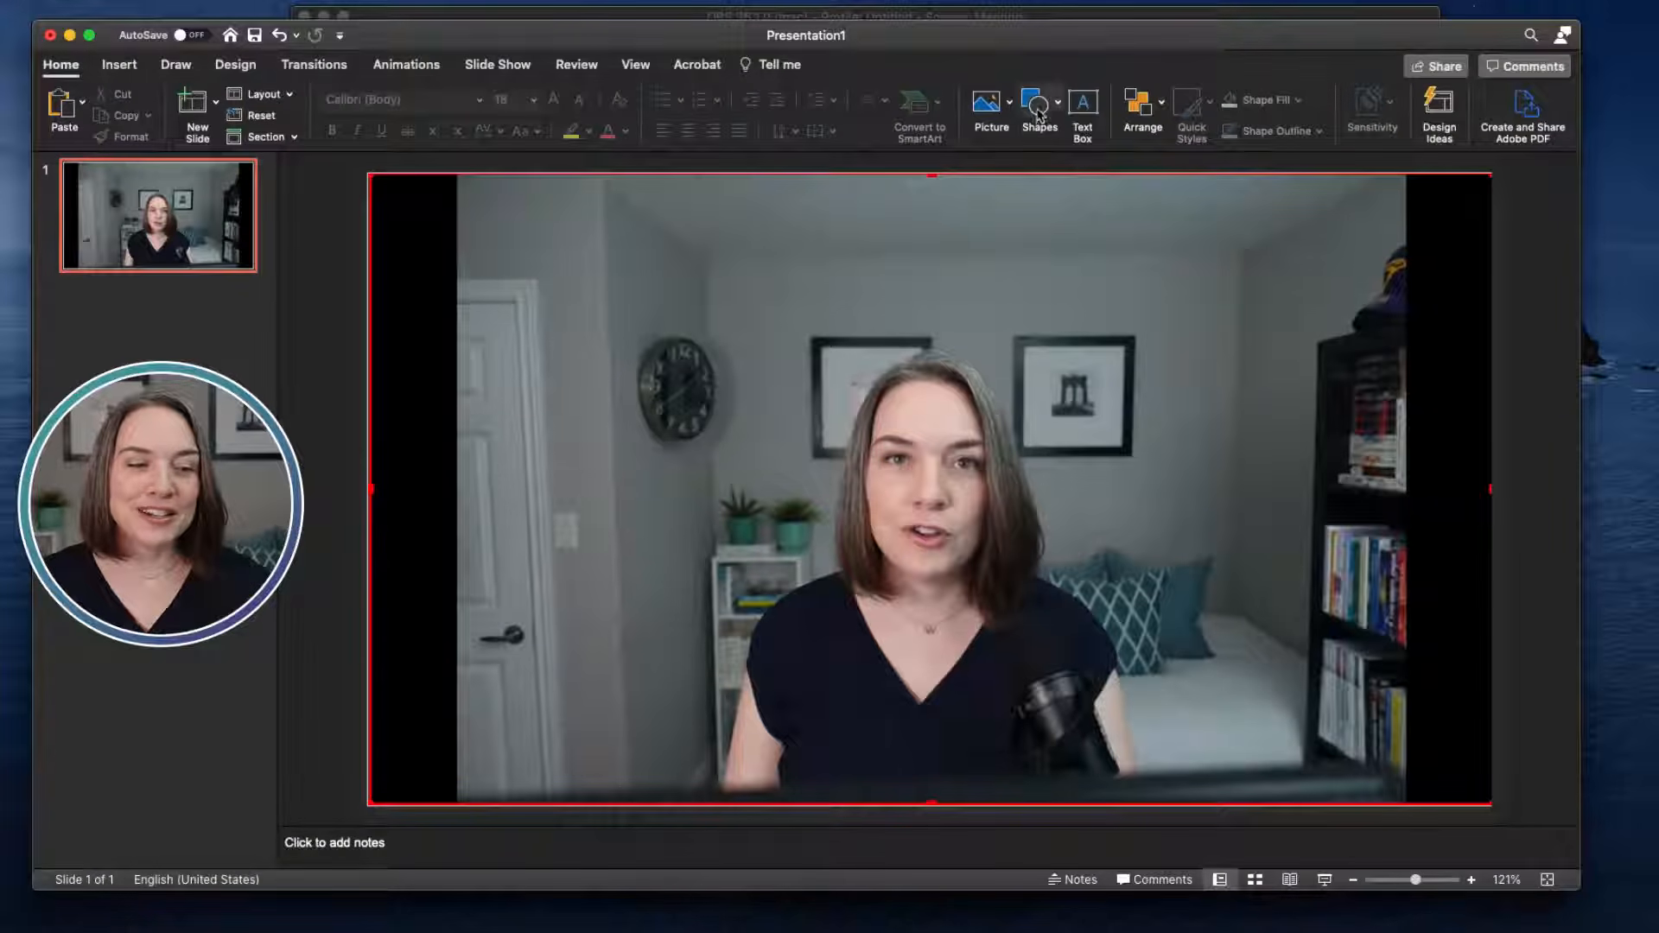
Step: Draw a circle about 11.56 cm in diameter over the person's head and shoulders in the picture
left_click(1039, 115)
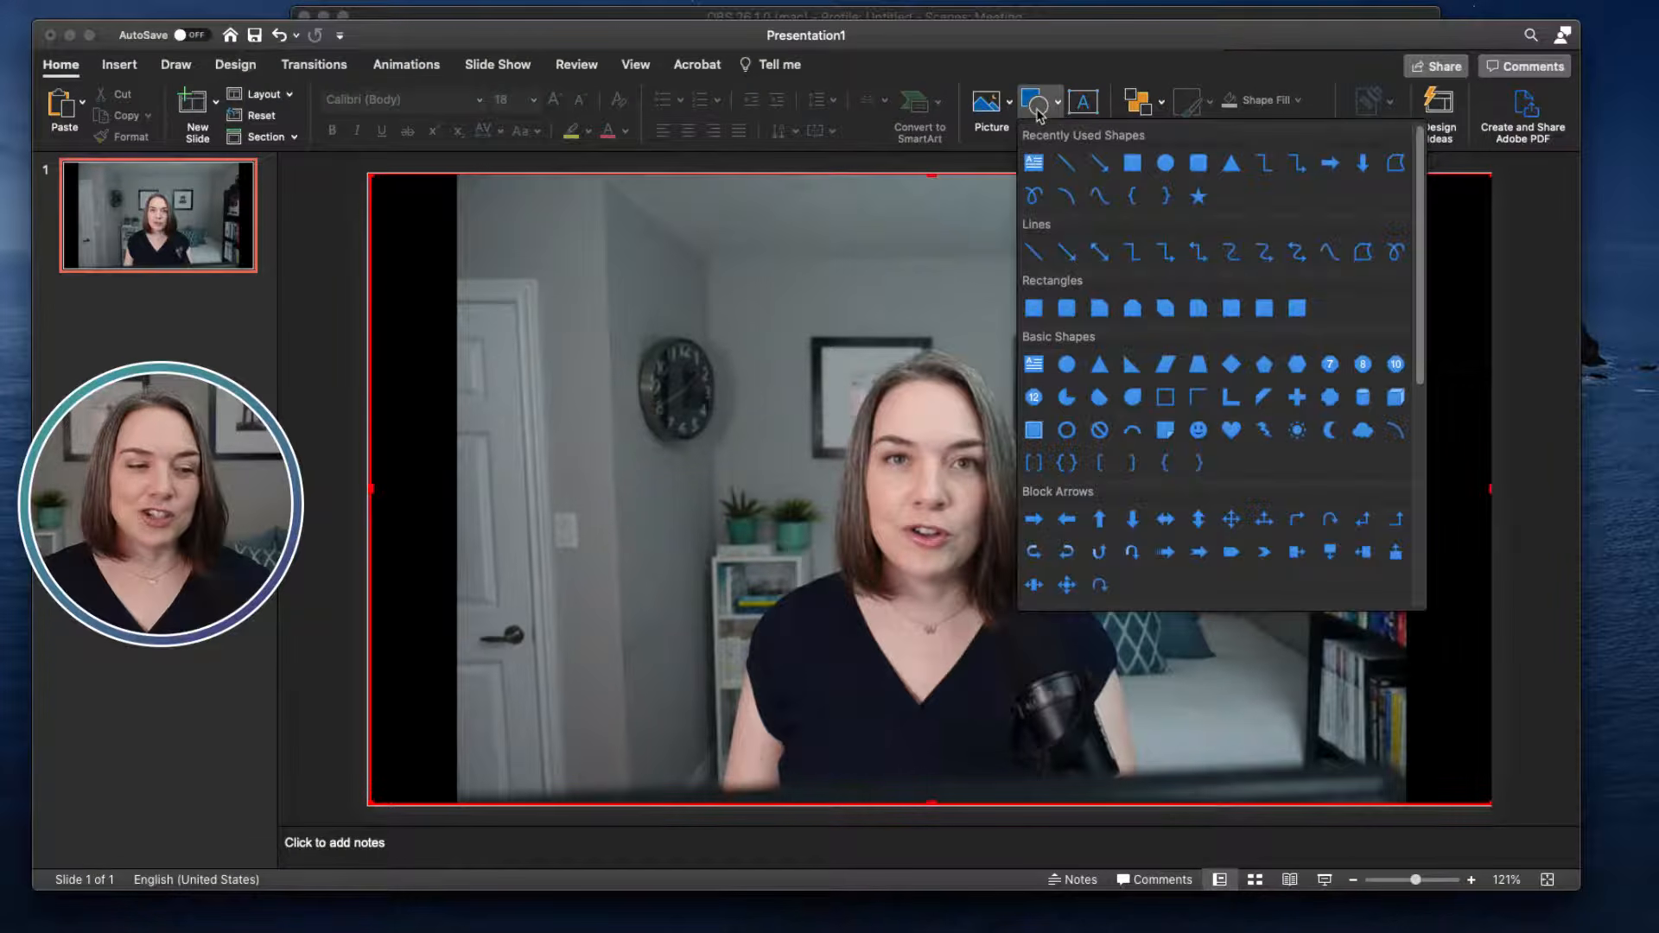
left_click(1164, 166)
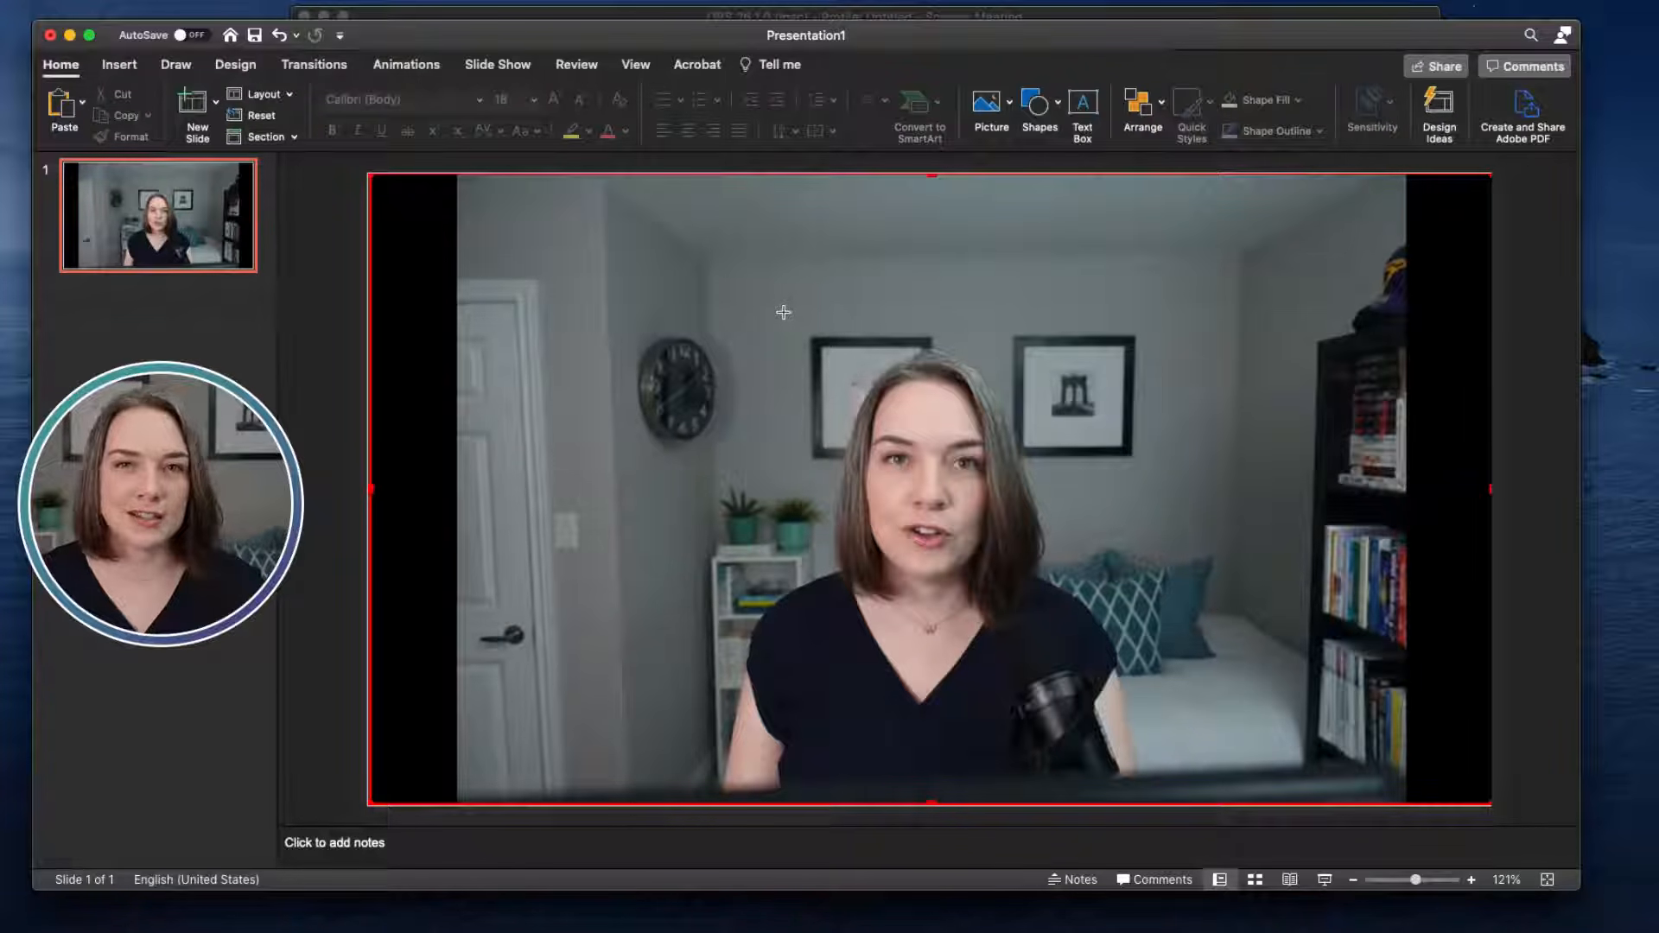
left_click_drag(783, 308, 1120, 655)
left_click_drag(1052, 553, 997, 563)
Step: Set the circle to No Fill and its outline weight to 4½ pt
left_click(609, 102)
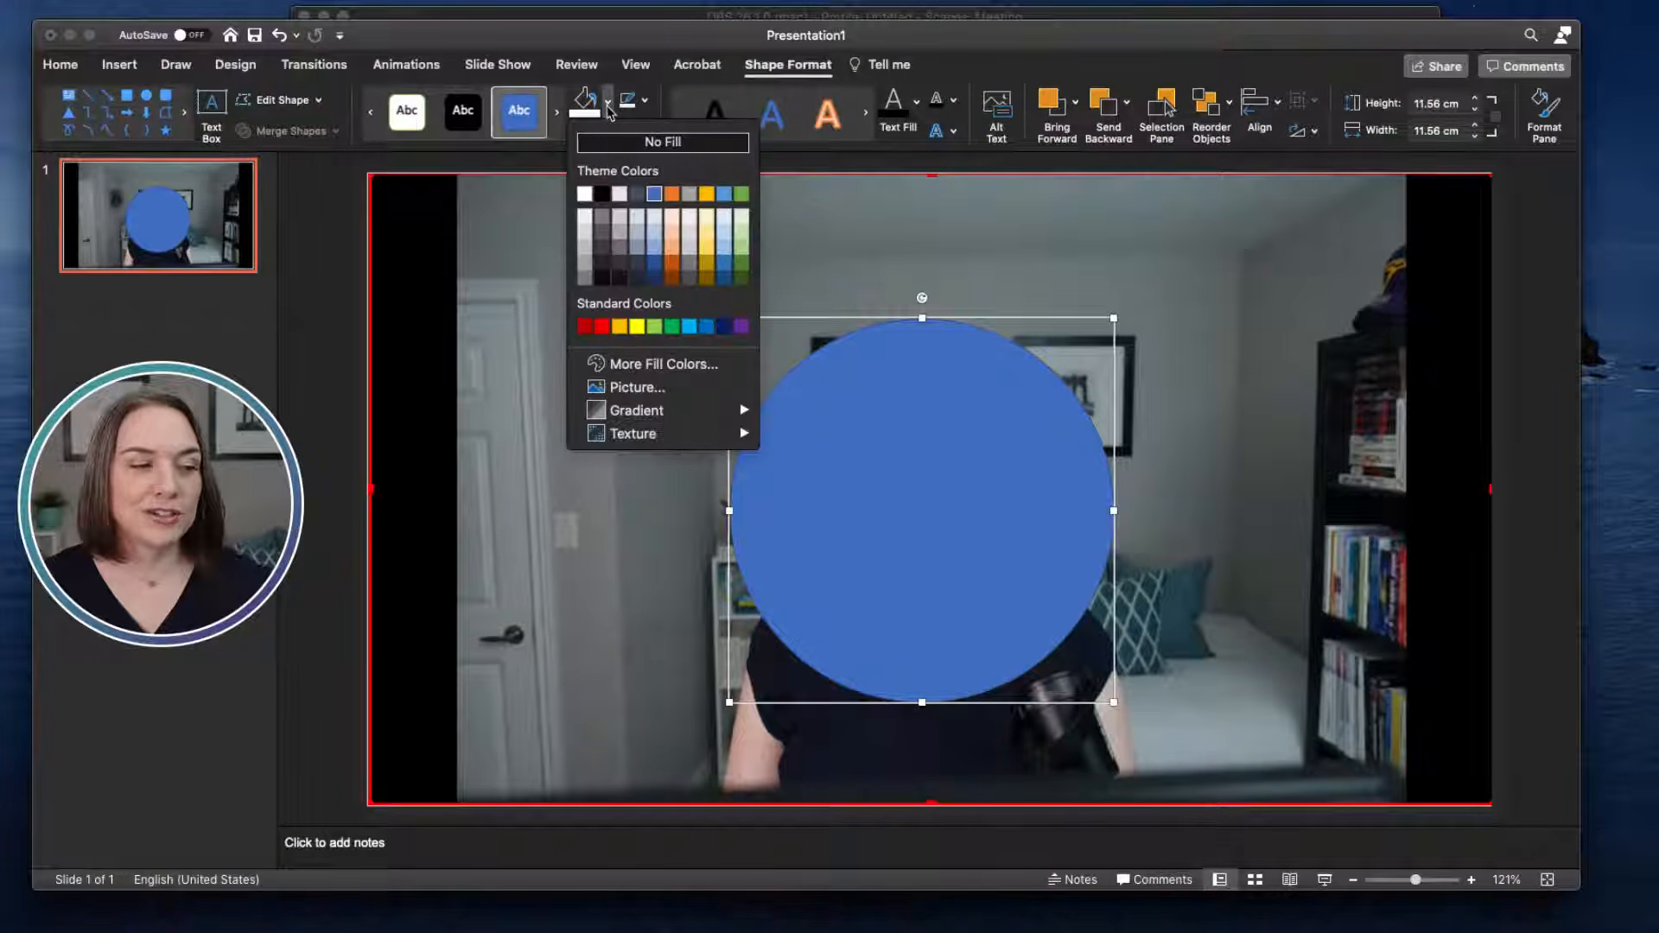
left_click(619, 142)
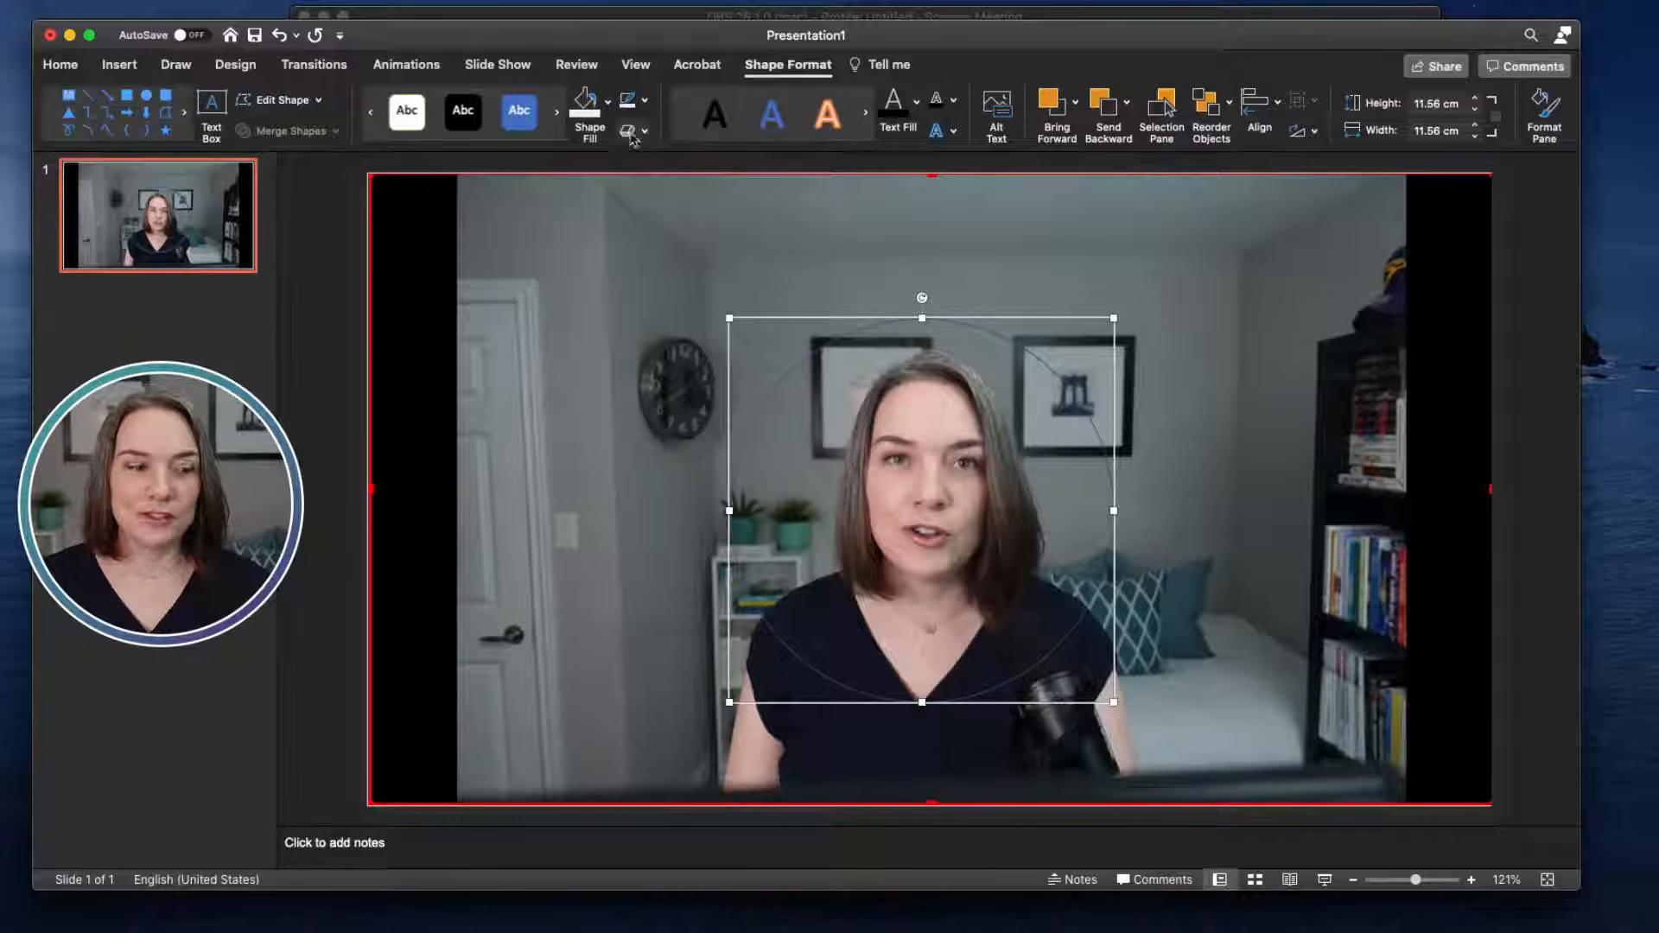
left_click(645, 100)
mouse_move(735, 380)
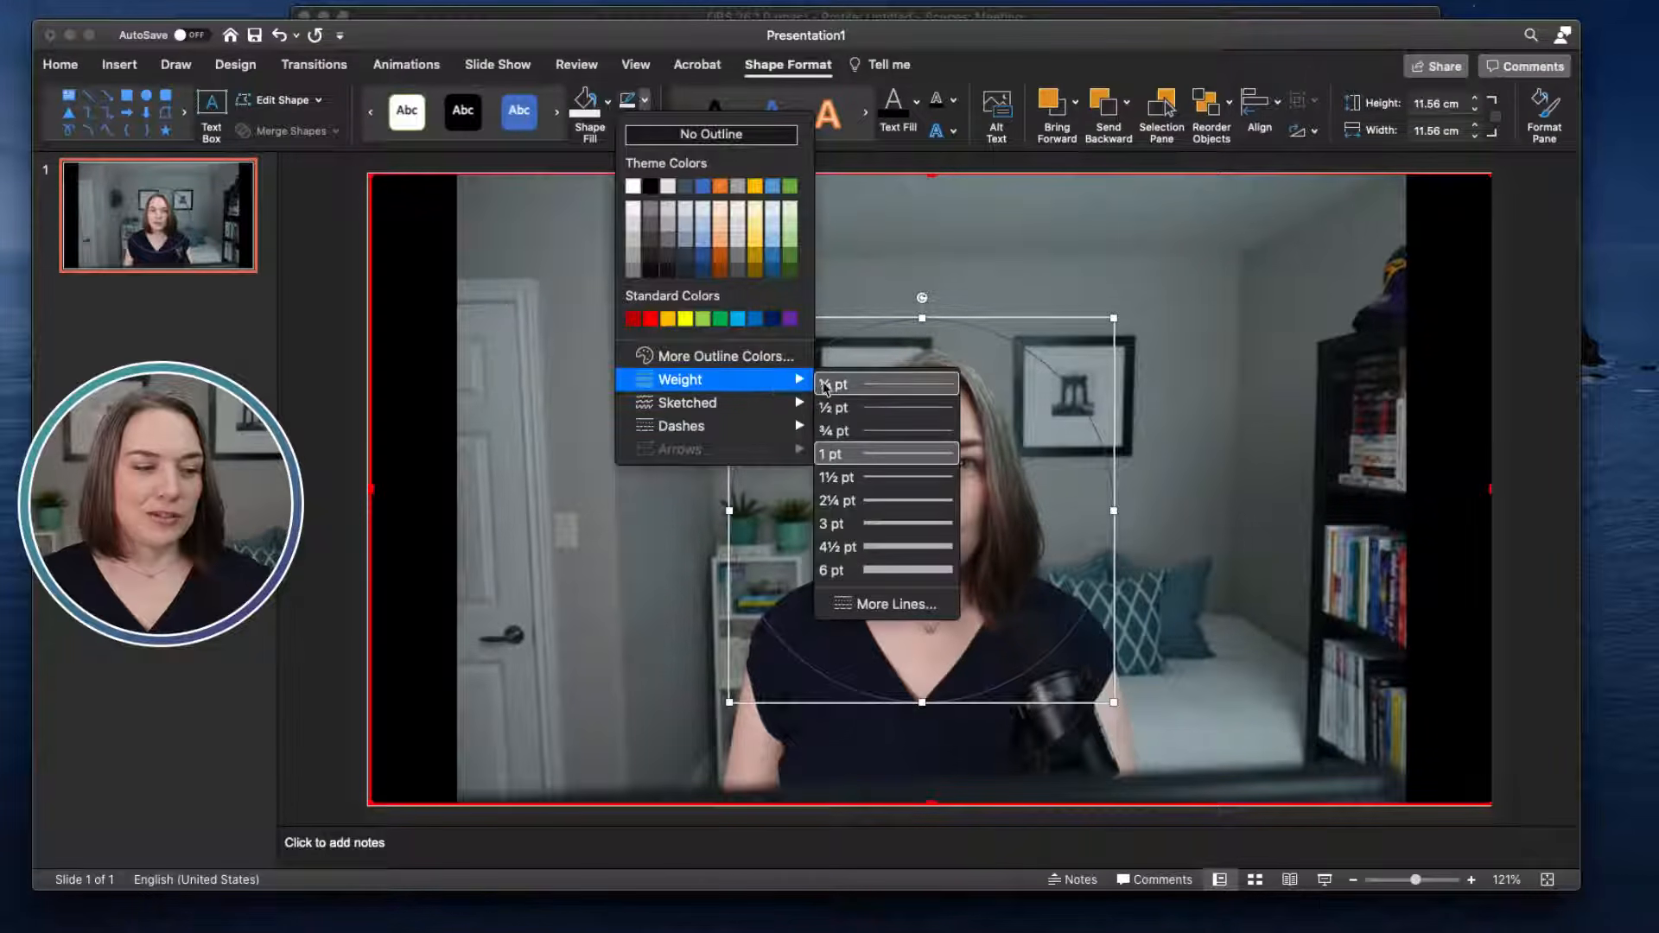
left_click(902, 547)
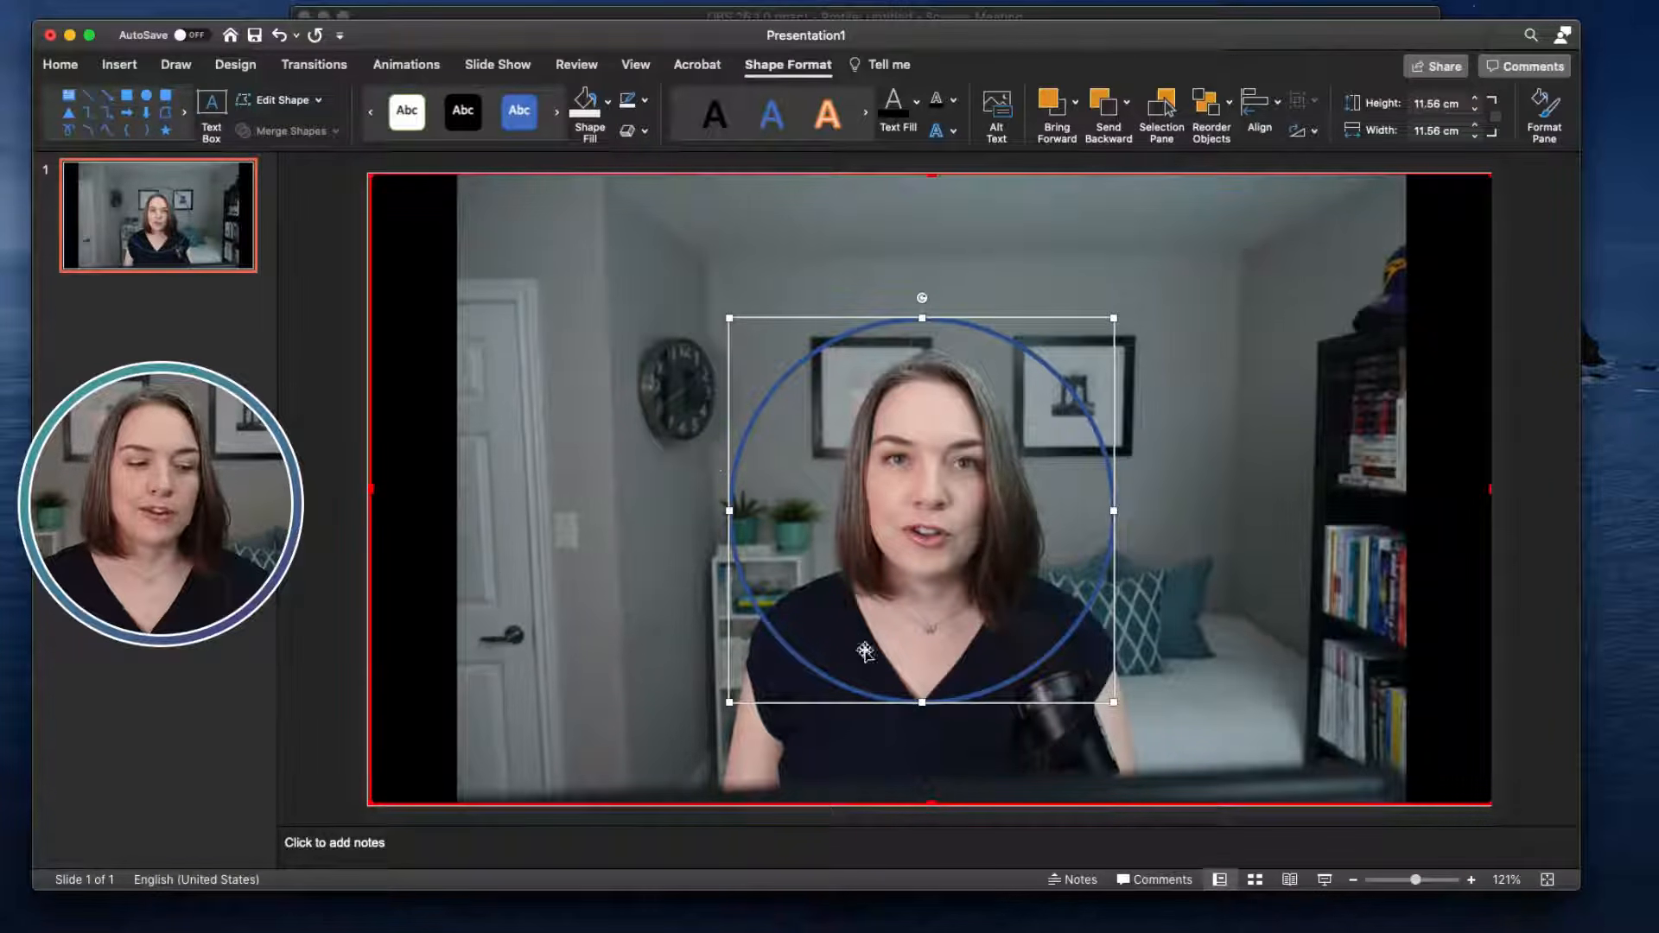
Step: Centre the circle around the person's face and delete the camera picture behind it
left_click_drag(1065, 643, 1066, 649)
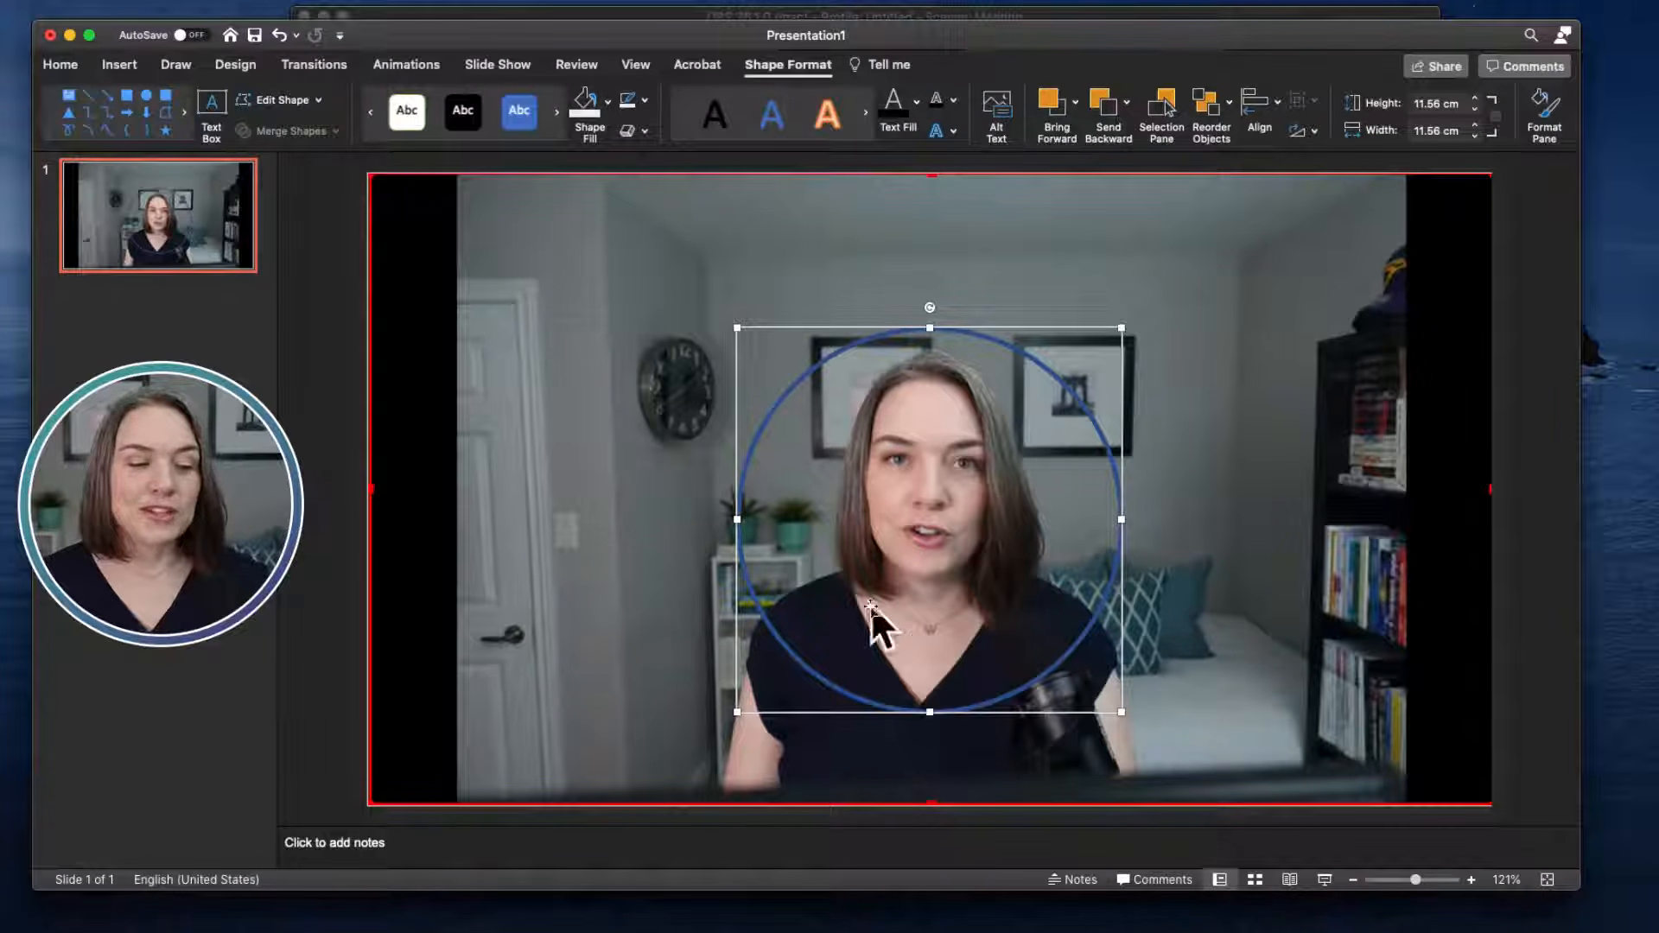
left_click(1067, 238)
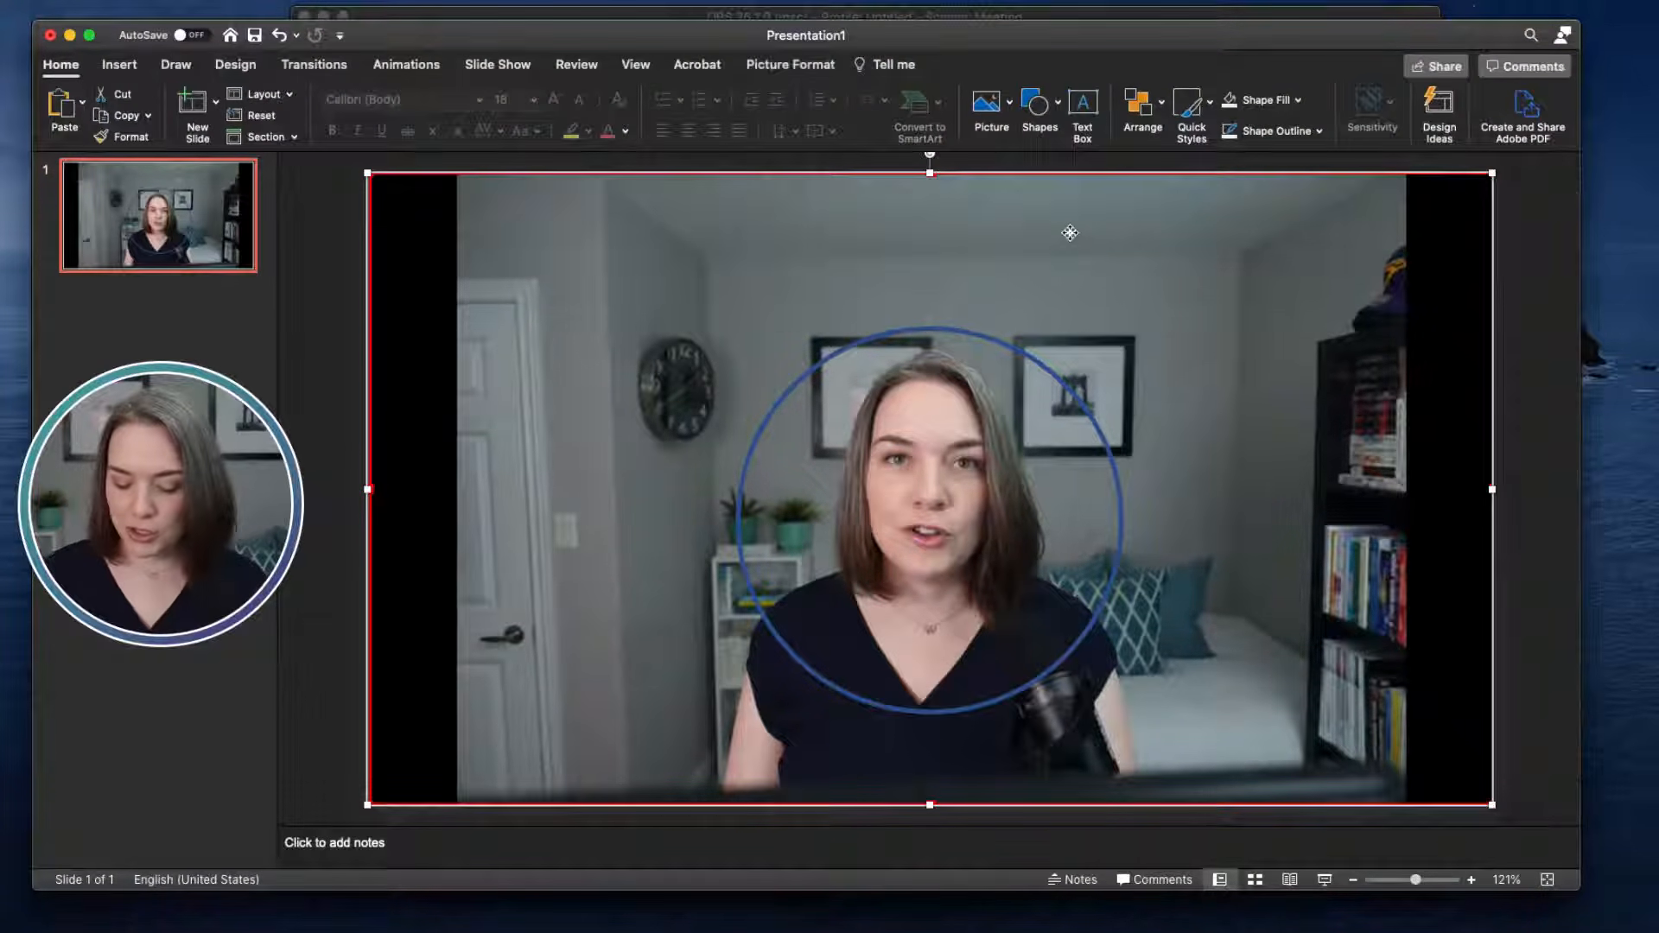
key("Delete")
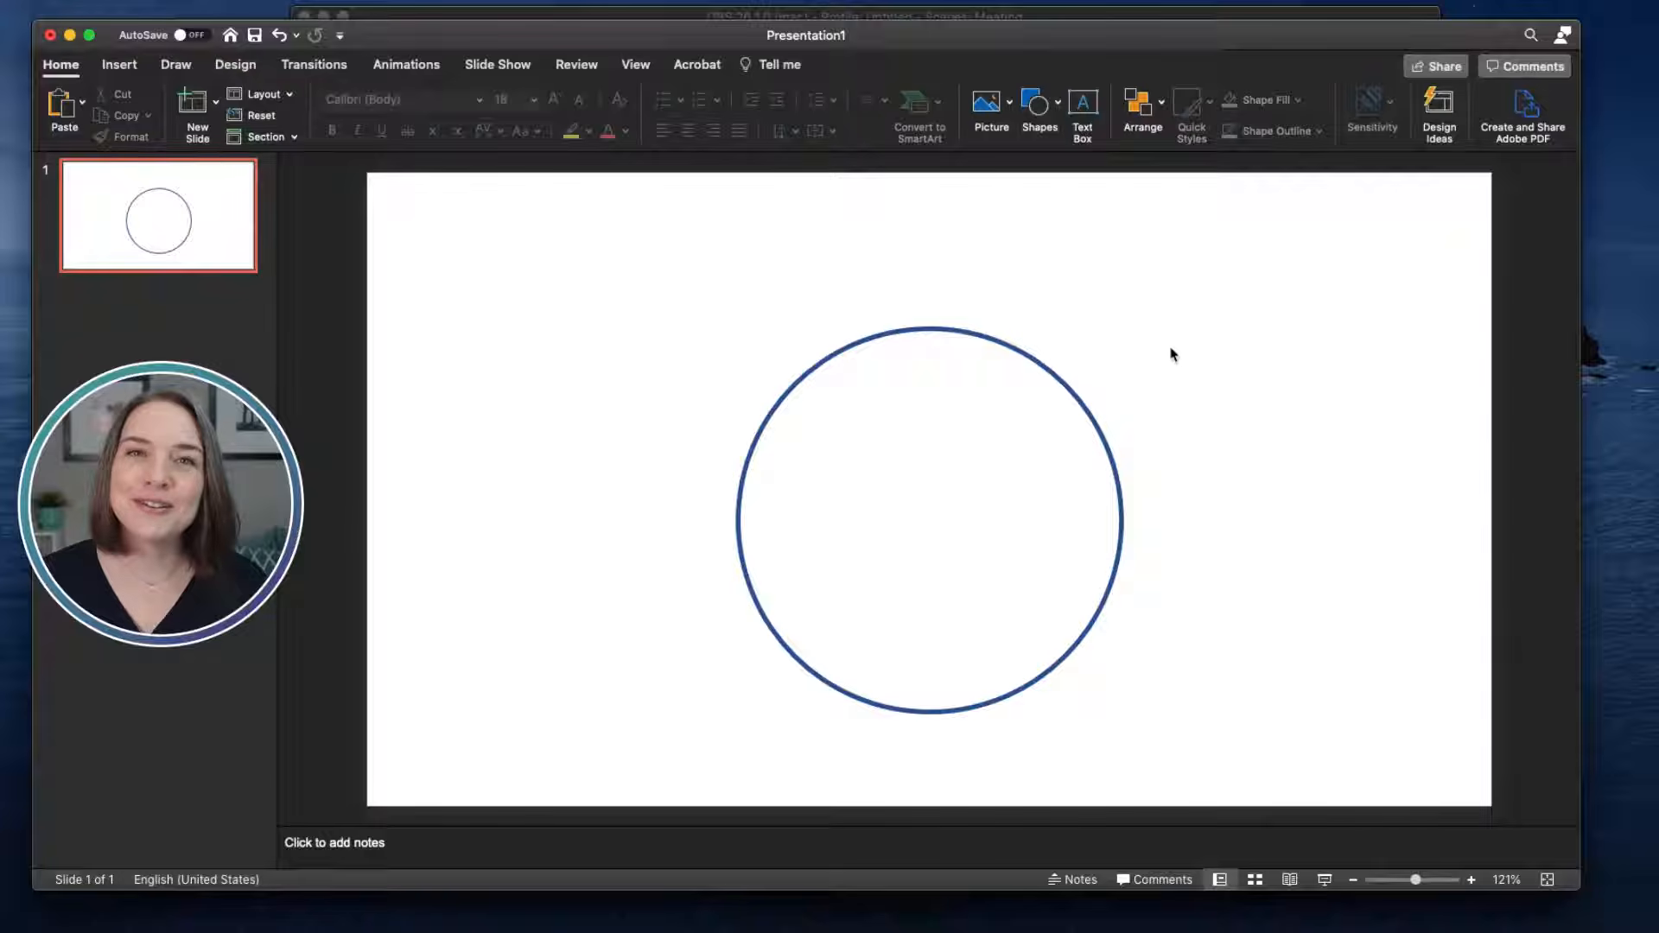
Step: Format the slide background with a solid black fill
left_click(966, 335)
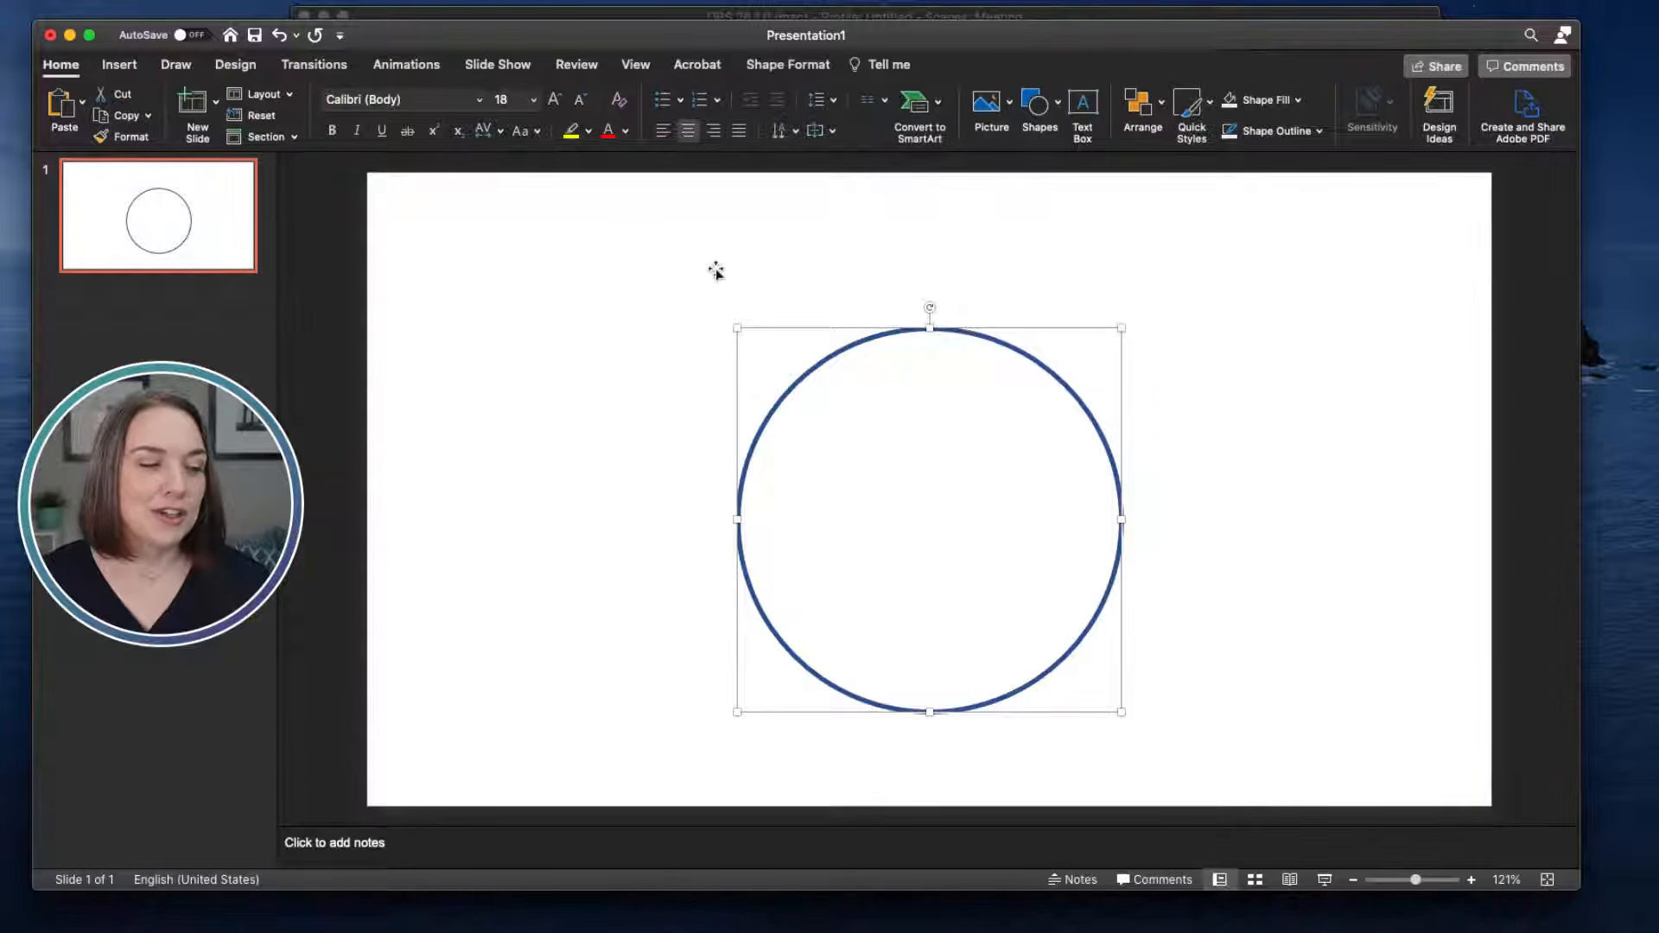
left_click(607, 259)
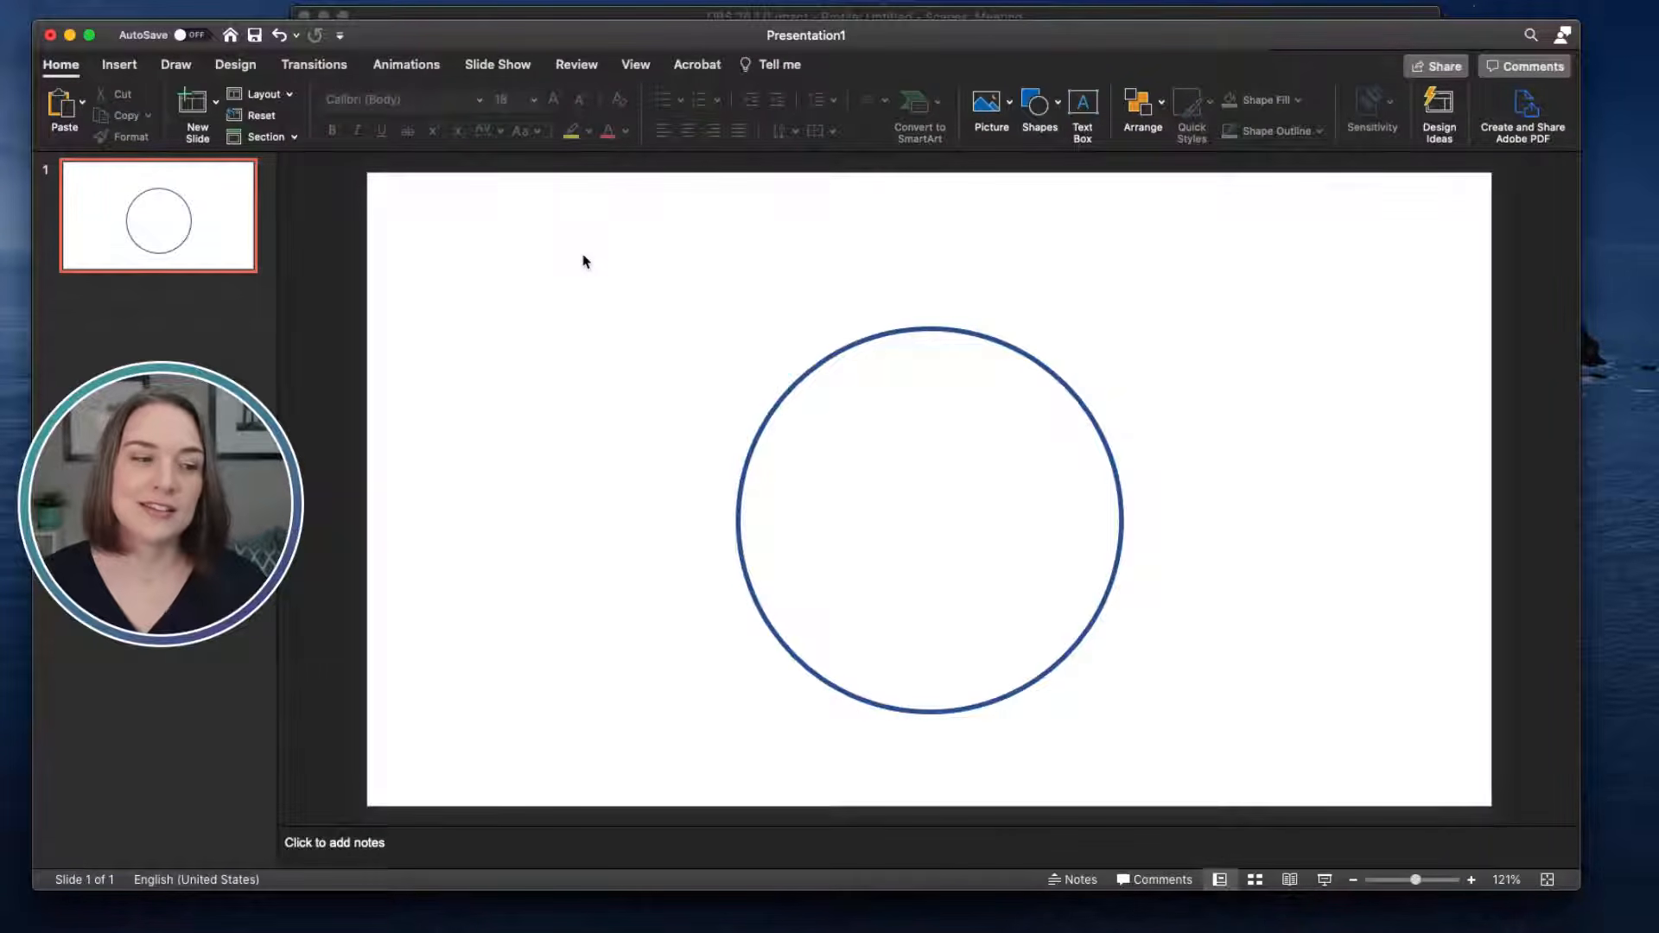
right_click(584, 252)
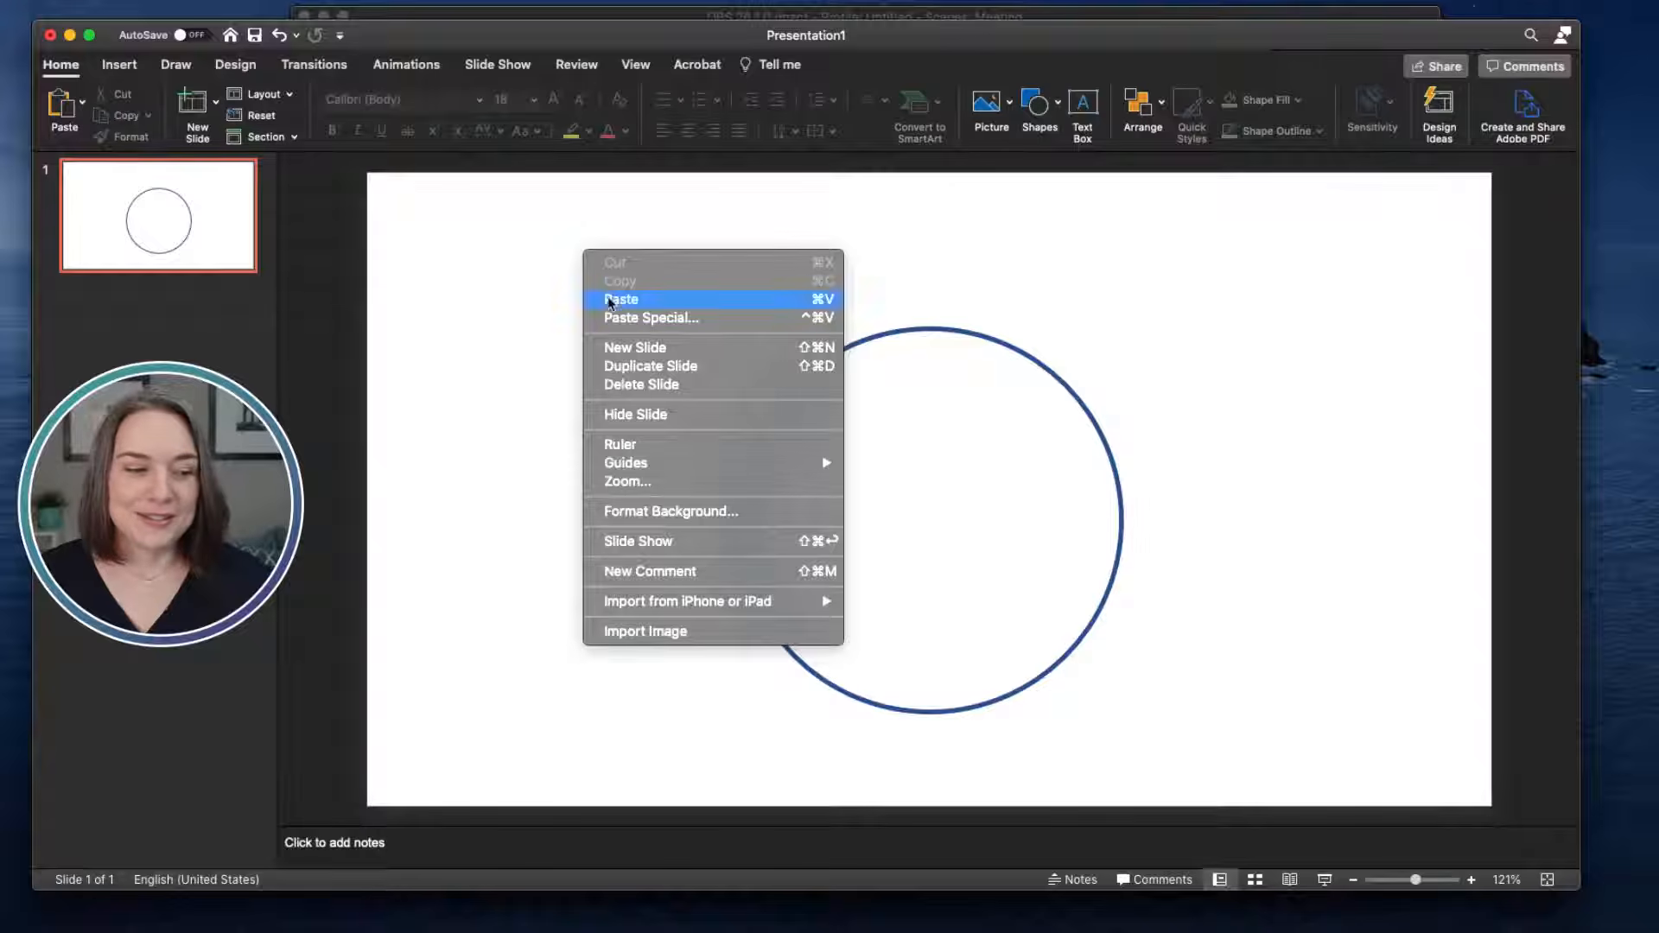
left_click(650, 510)
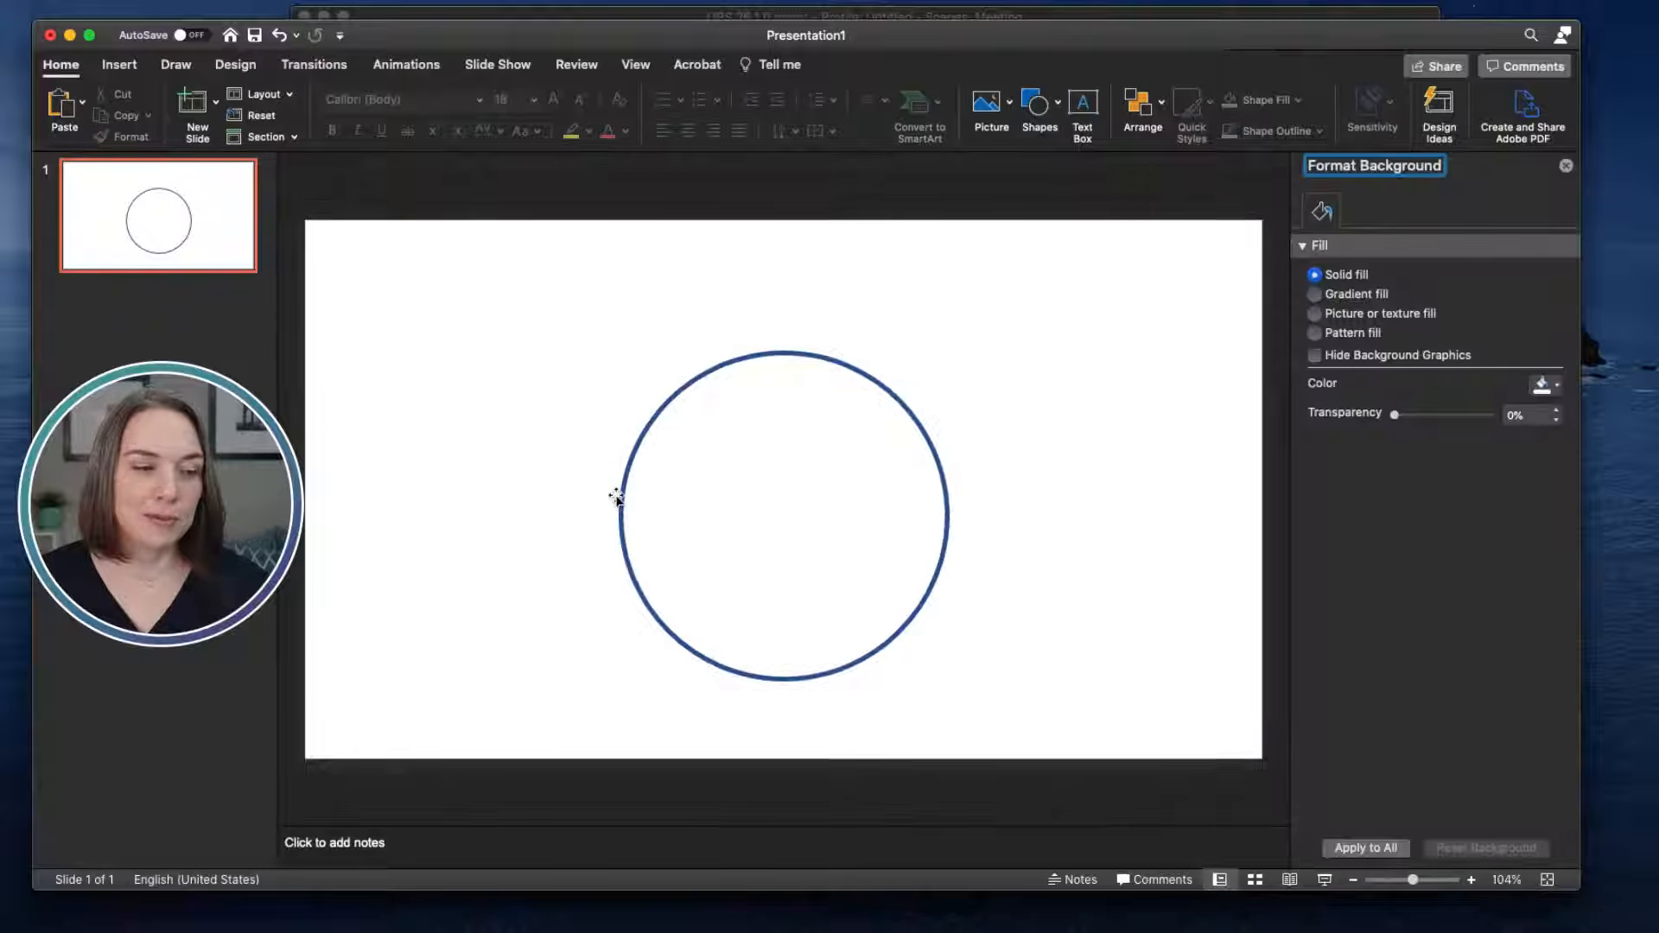
left_click(1546, 386)
left_click(1560, 478)
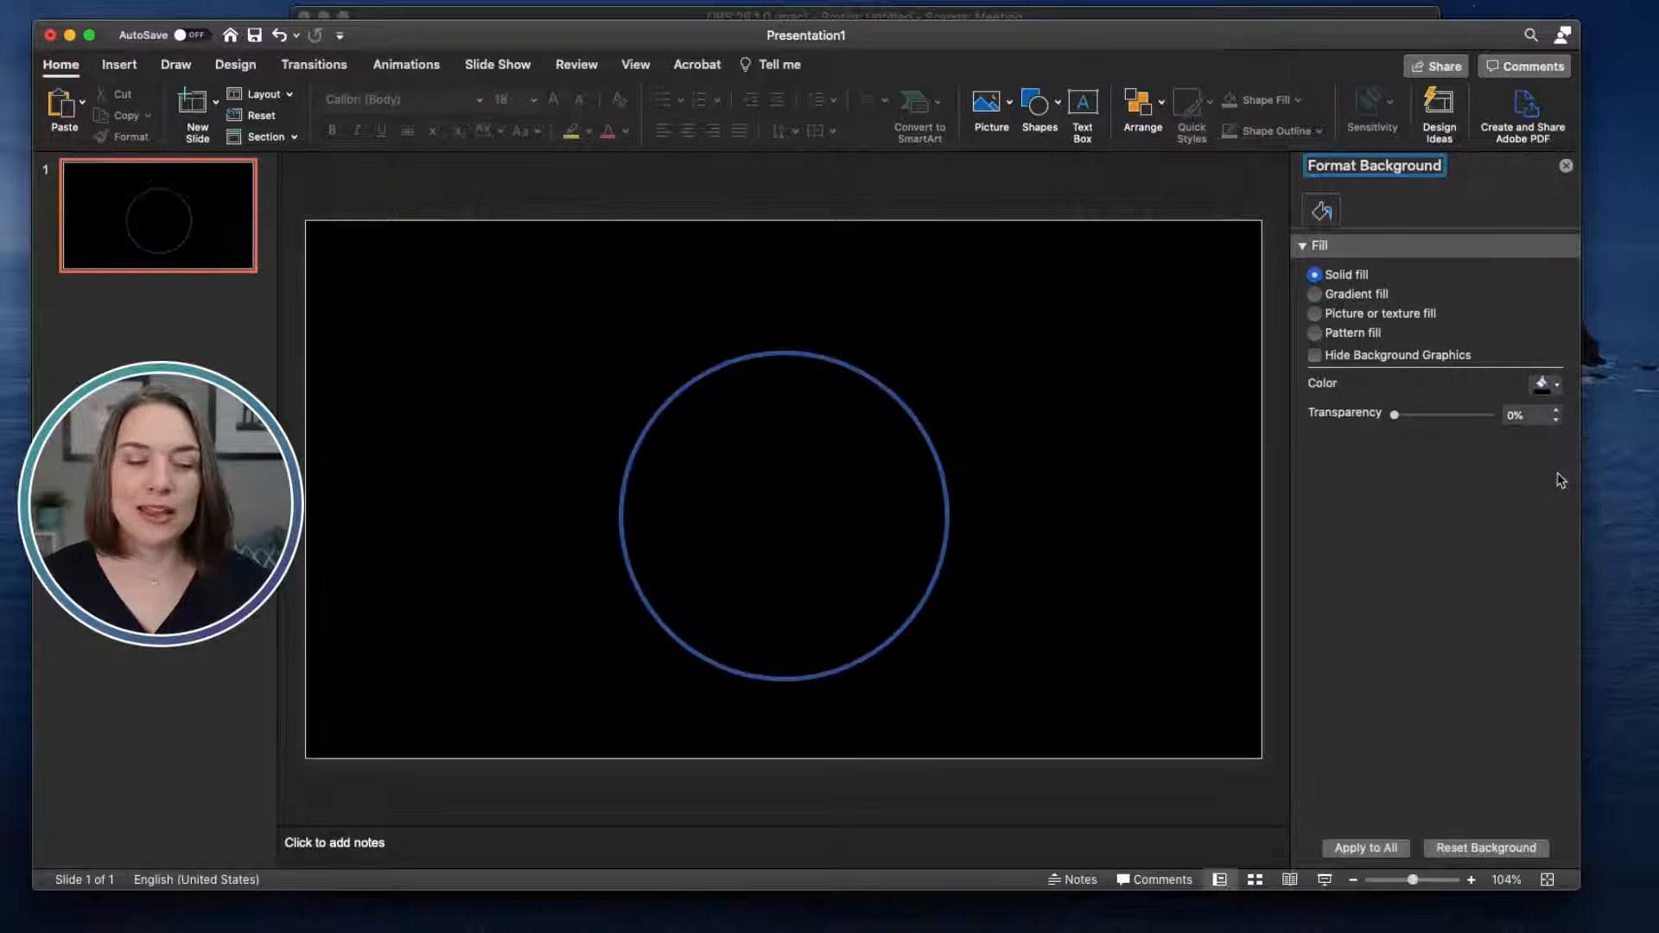
Step: Give the circle a solid white fill and remove its outline
left_click(909, 414)
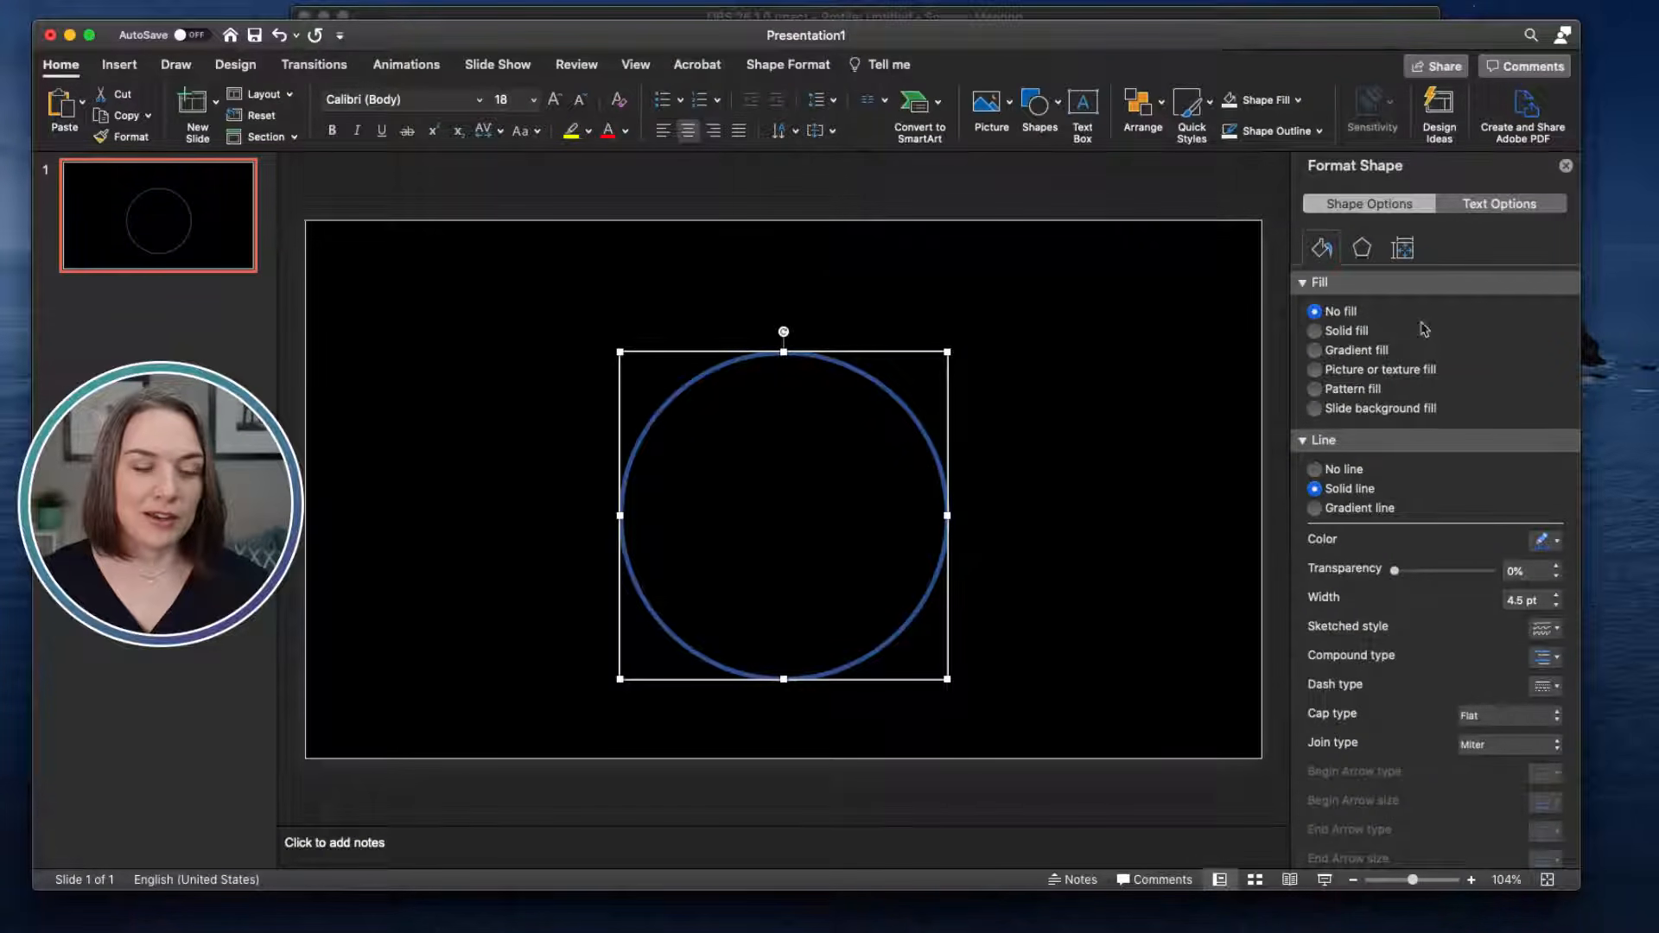
left_click(1315, 331)
left_click(1544, 441)
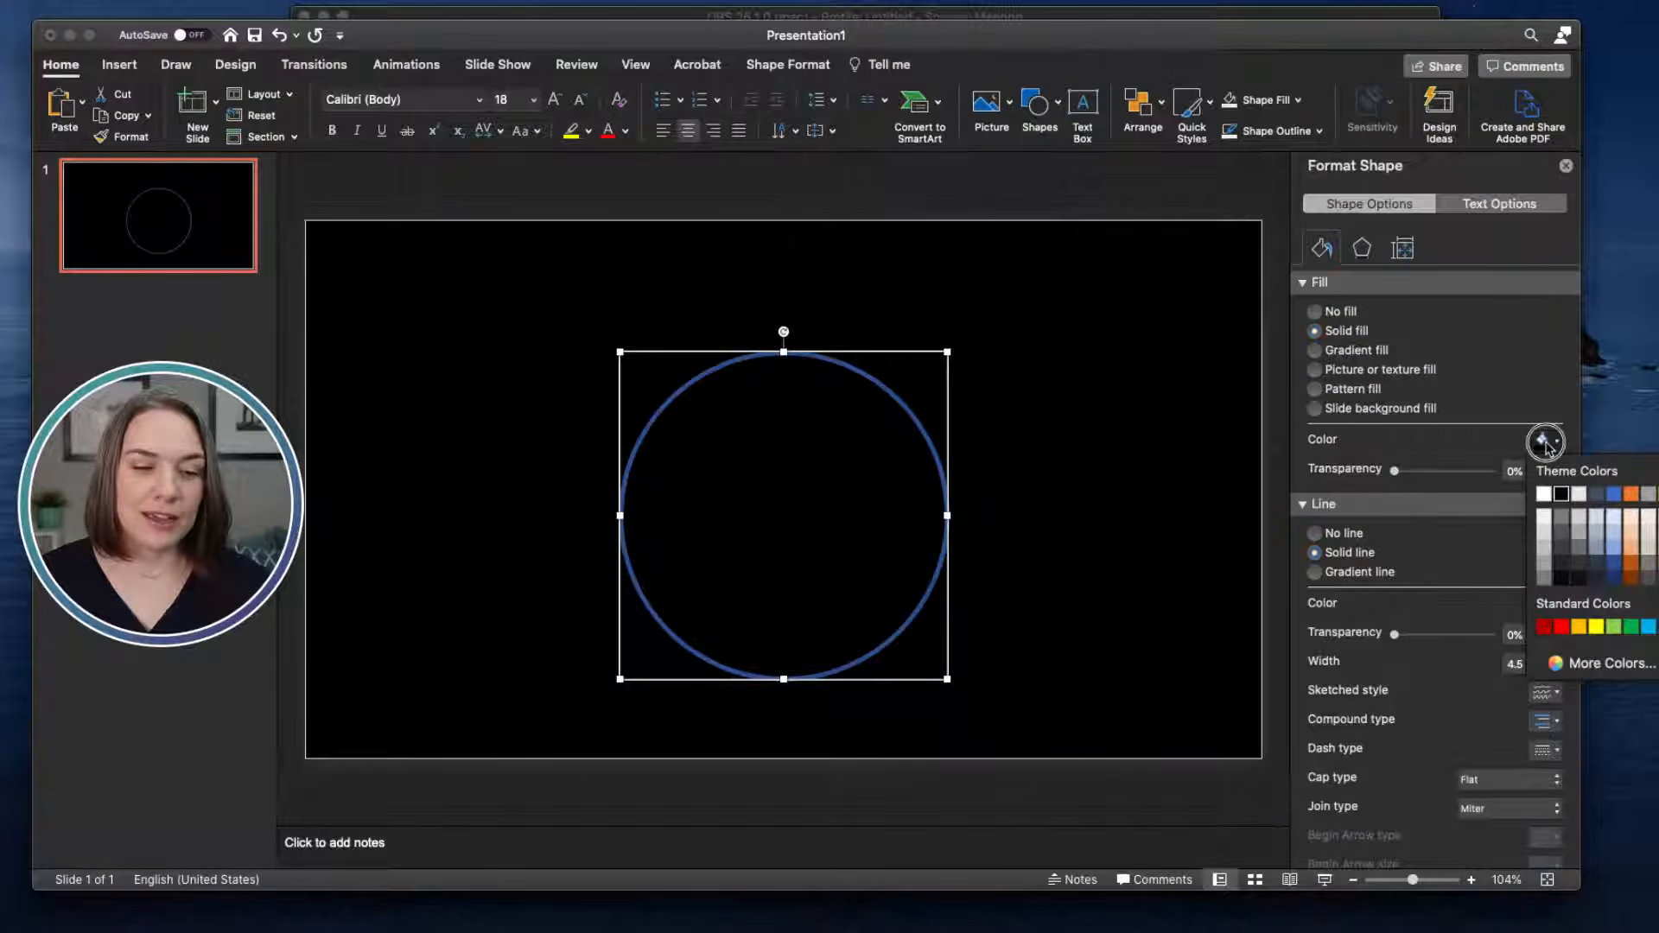
left_click(1547, 498)
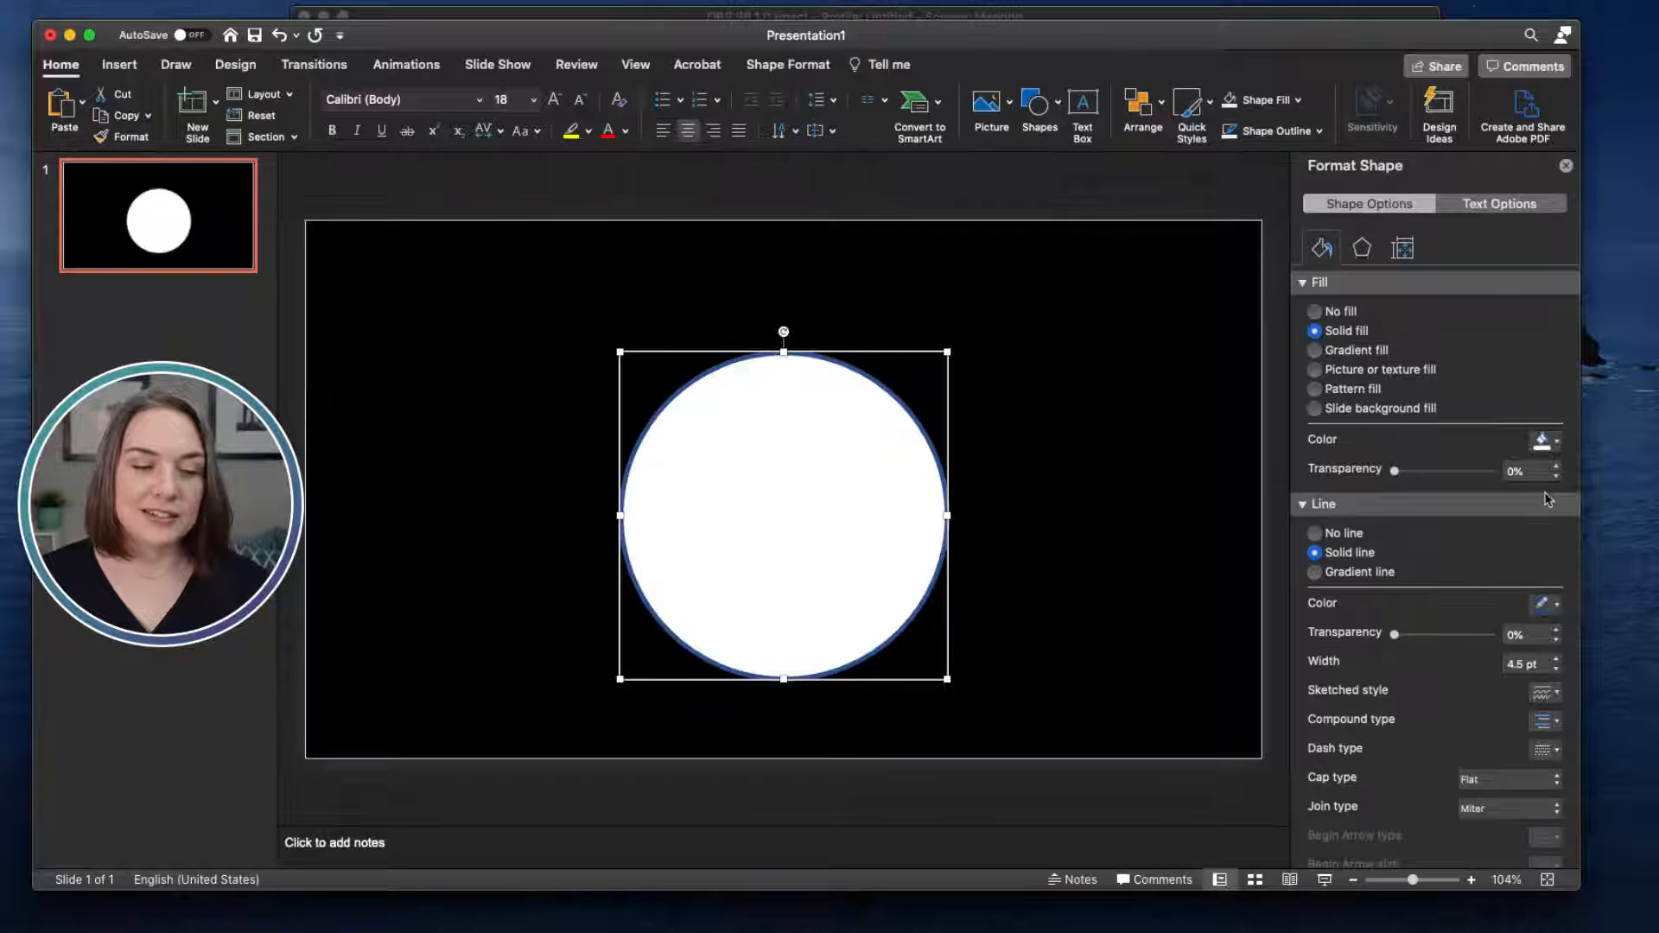
left_click(1315, 534)
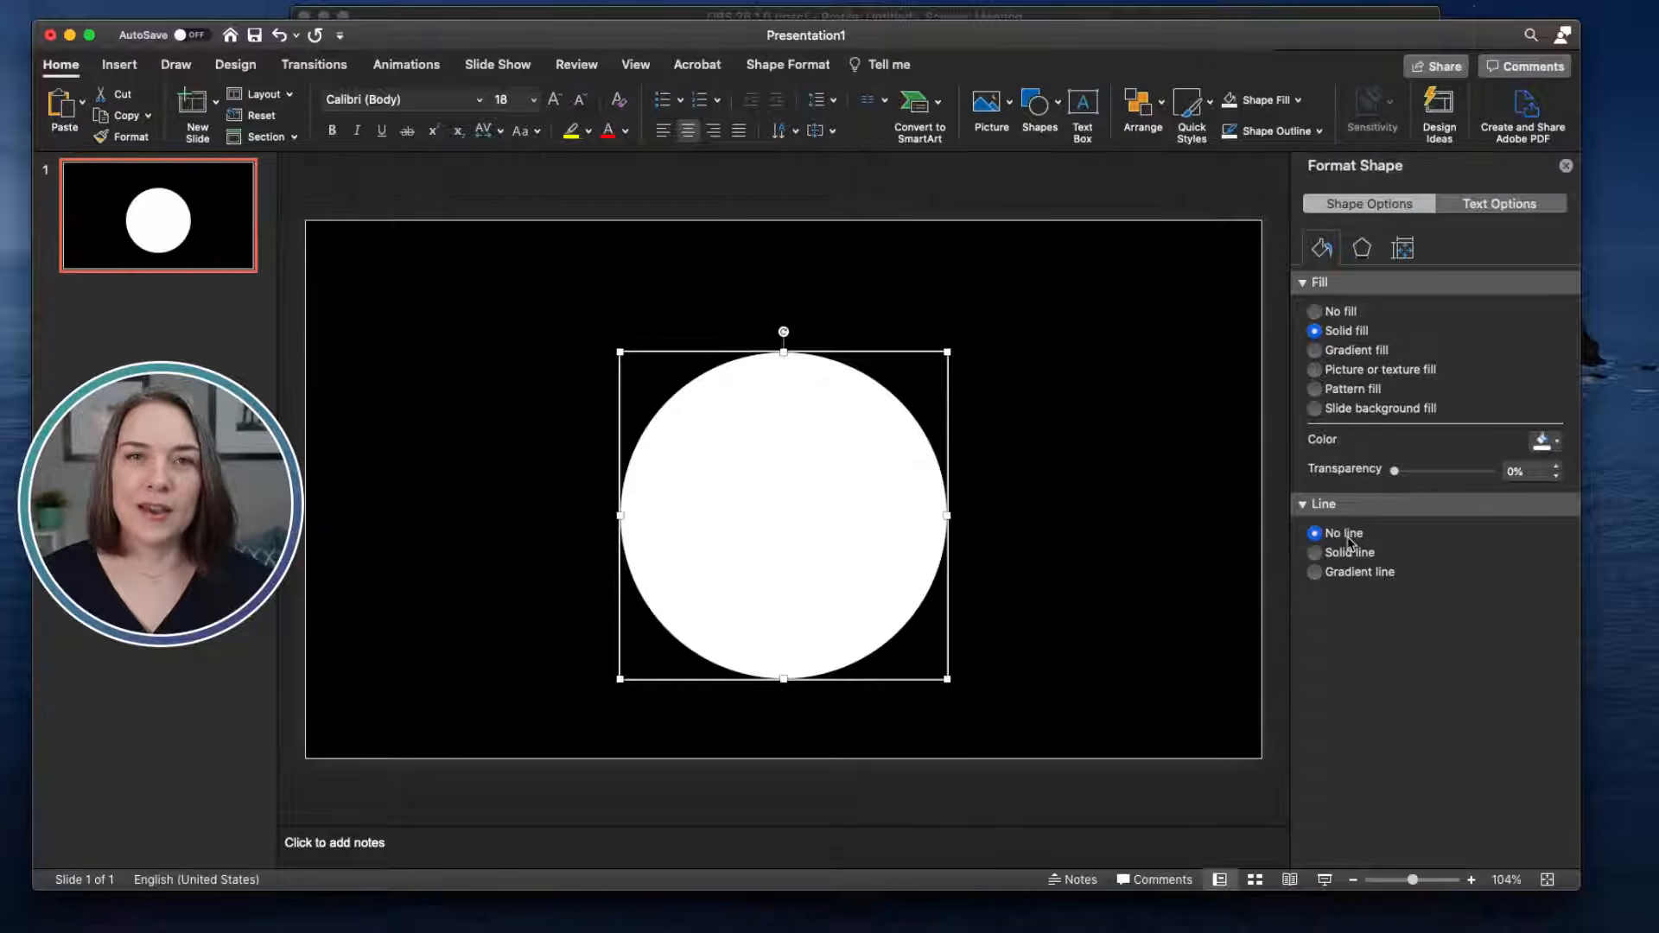
left_click(1048, 191)
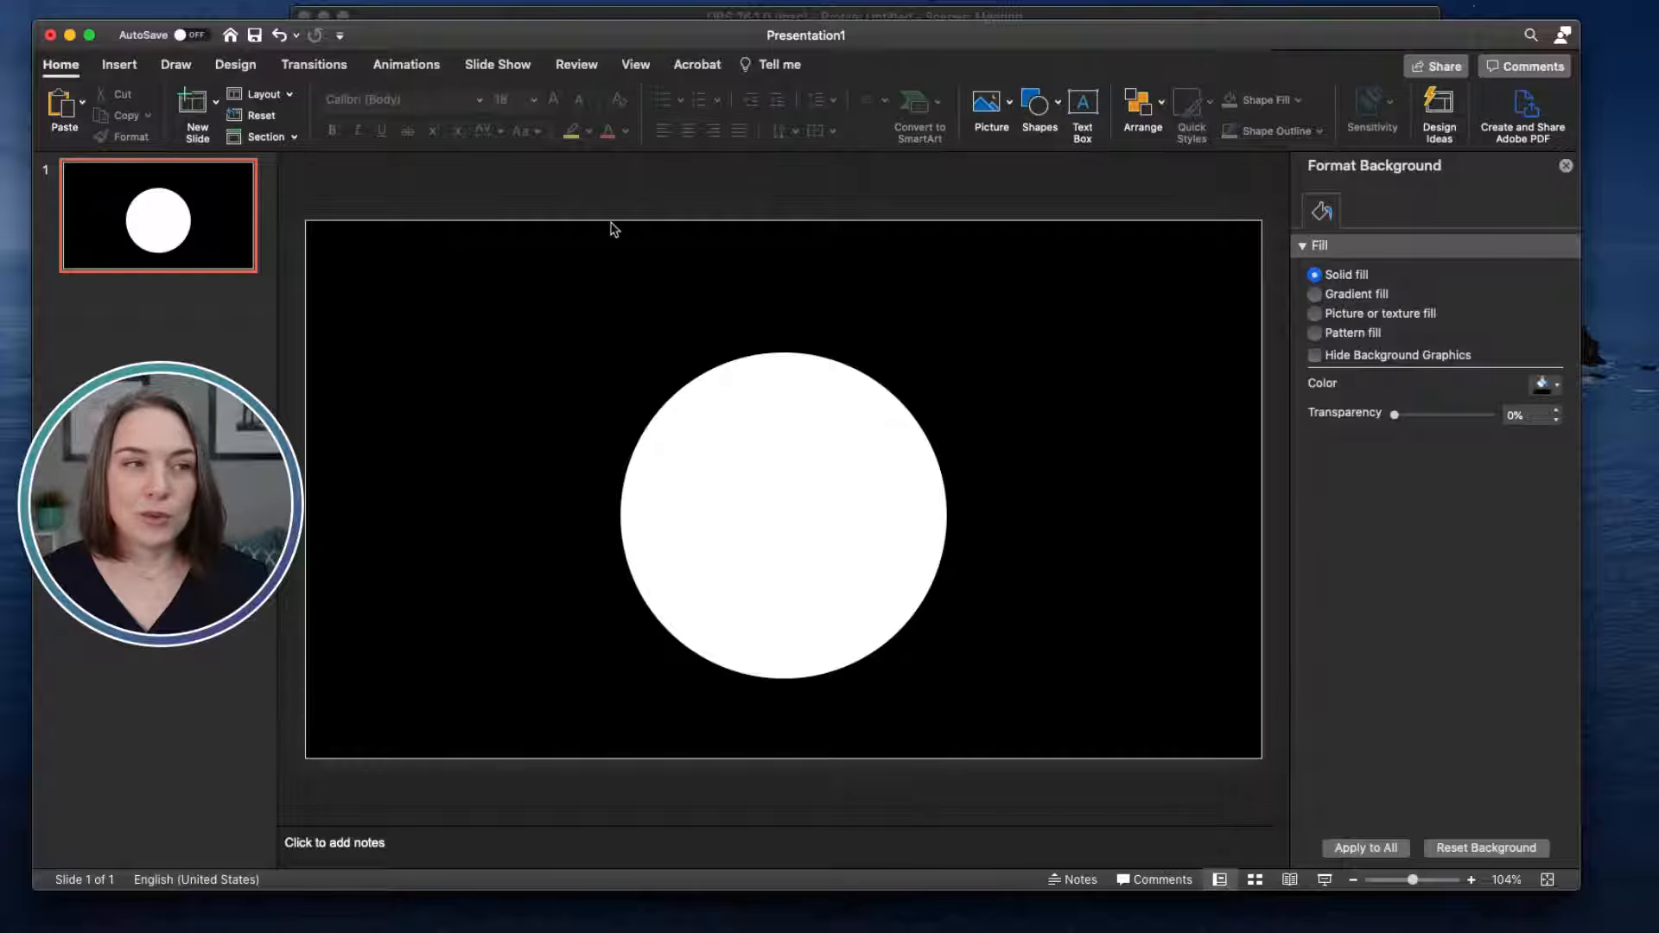
Step: Export the current slide at 1920 × 1080 as a PNG named Circle Mask in the Screen Recordings folder
left_click(52, 2)
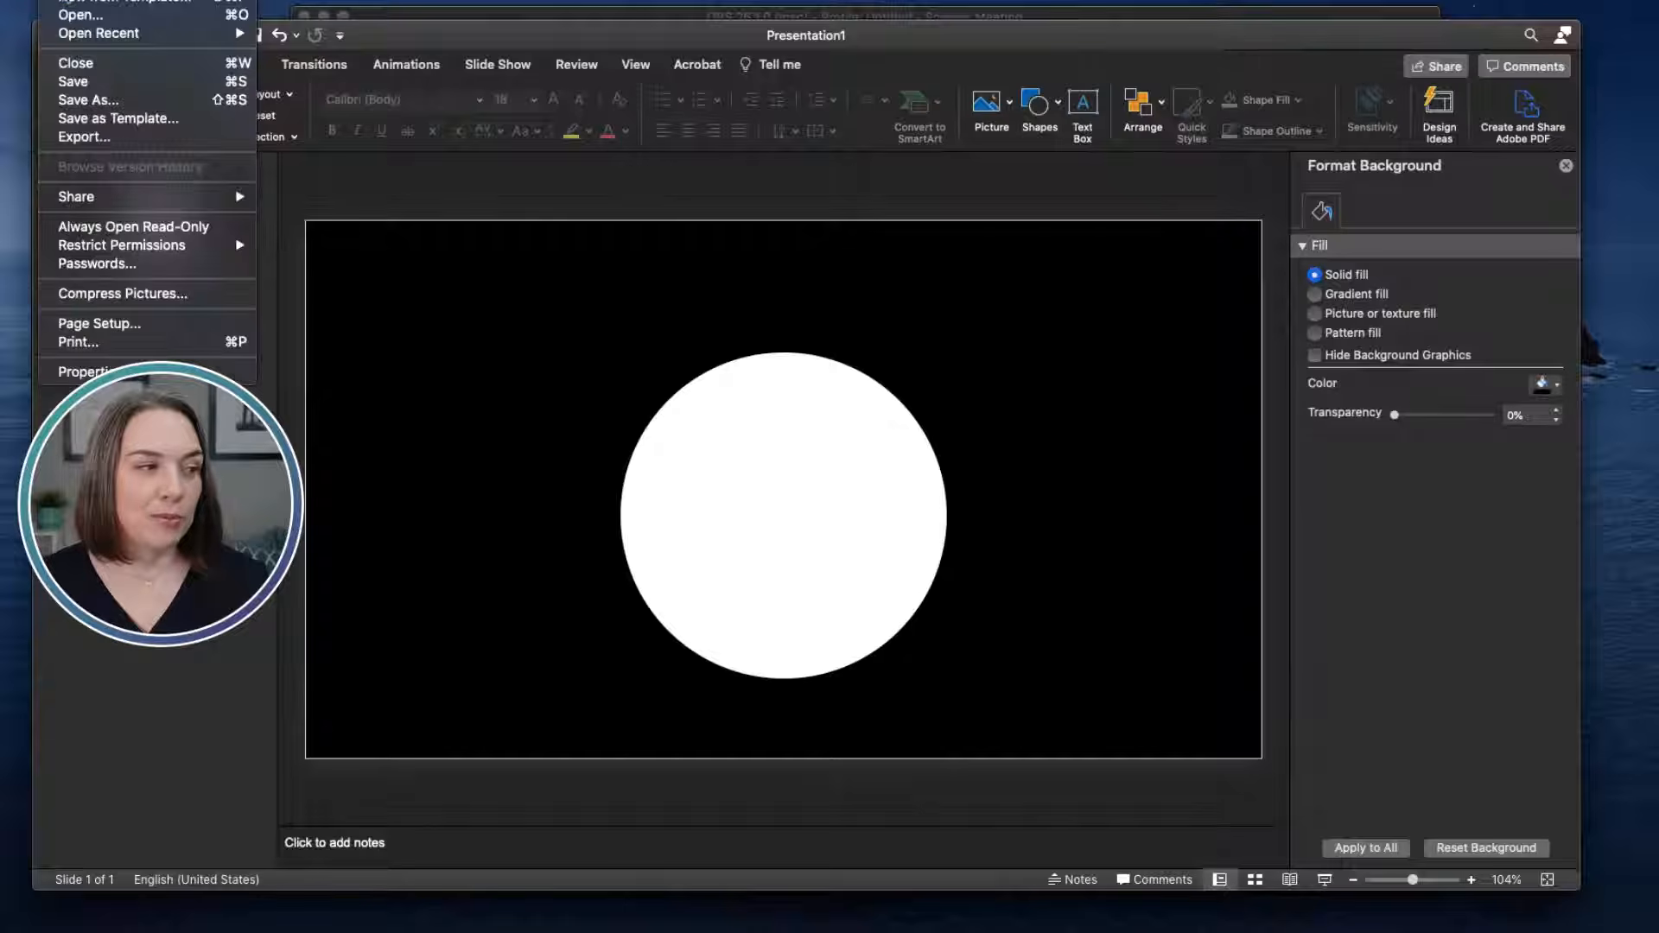
left_click(101, 139)
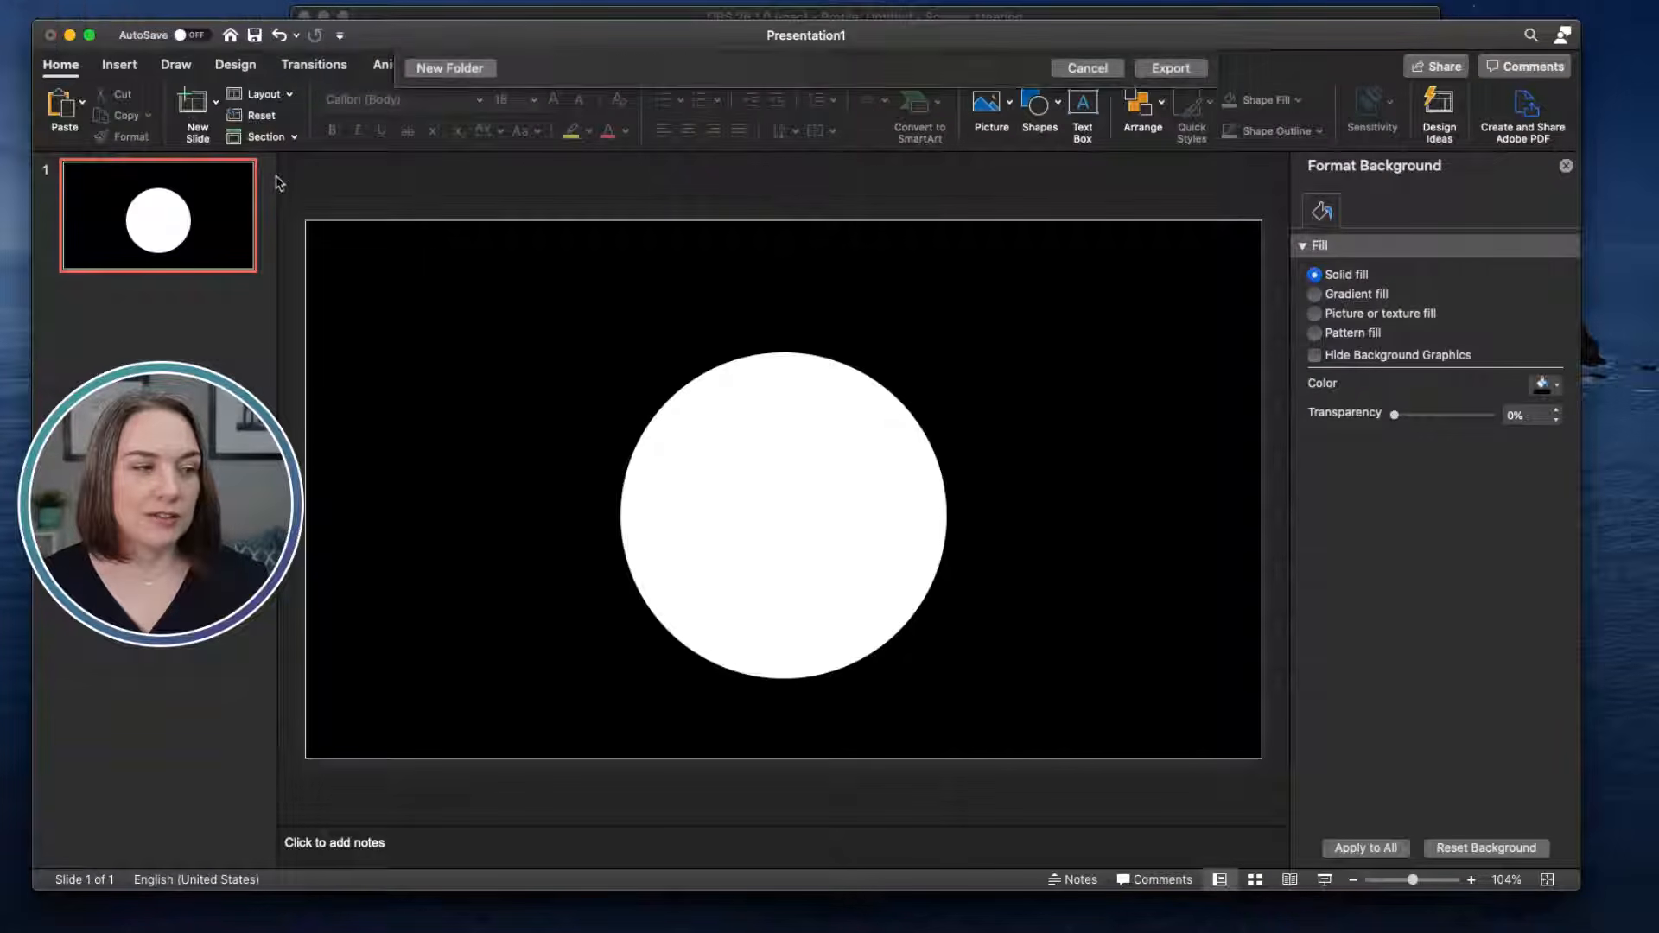
left_click(775, 432)
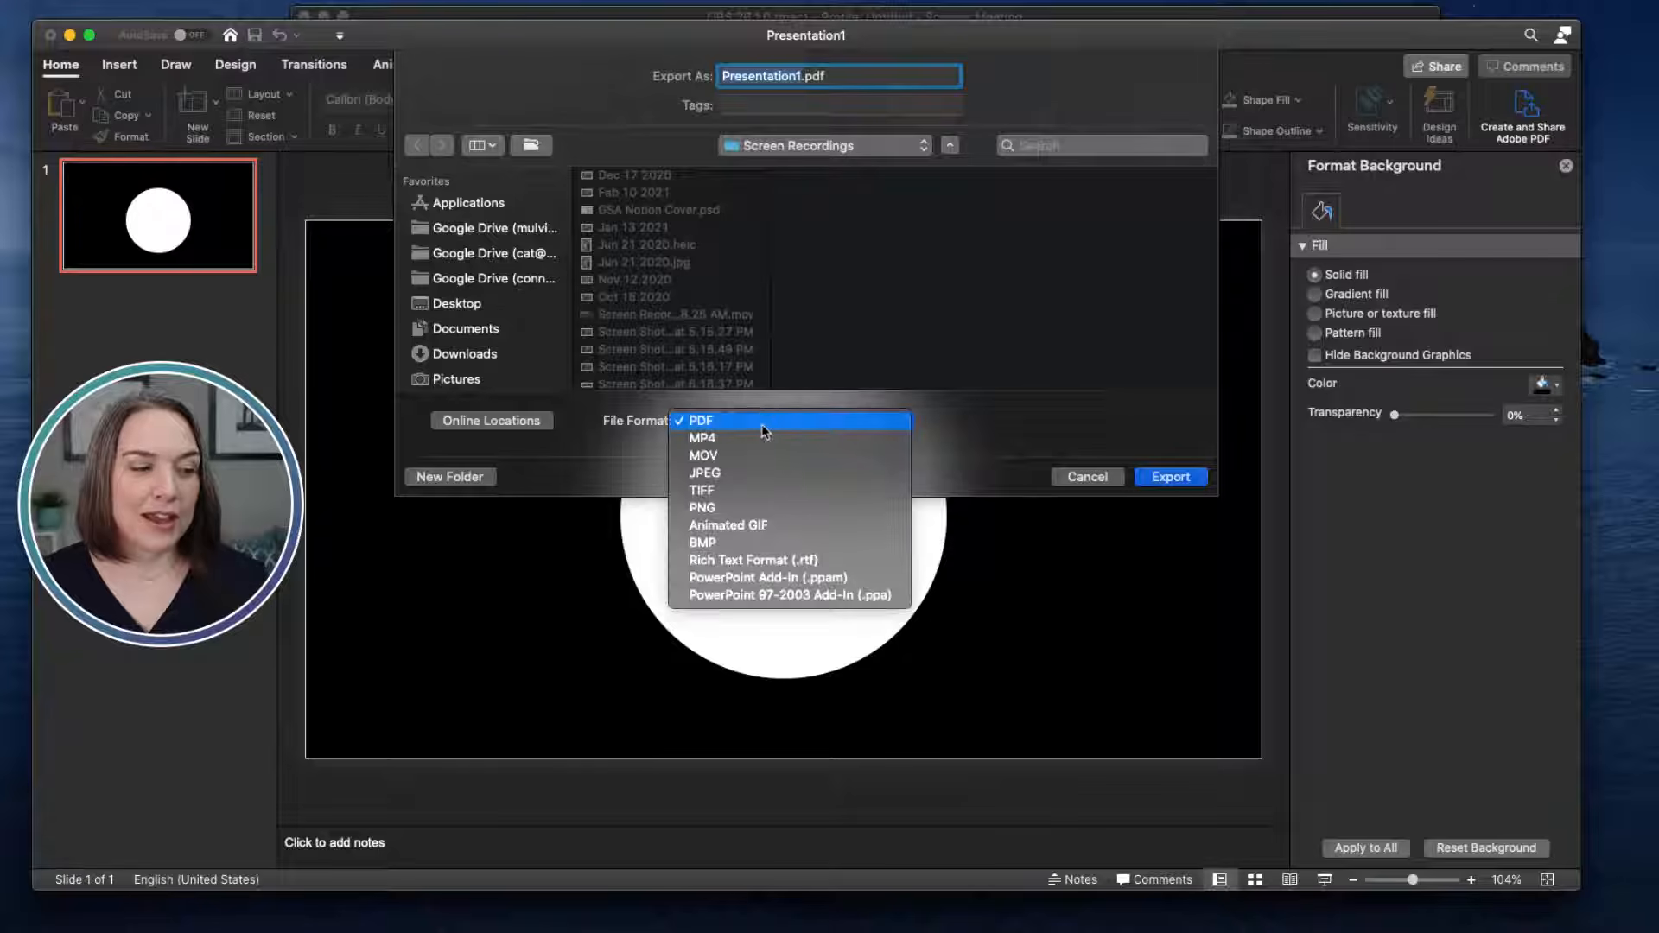
left_click(748, 512)
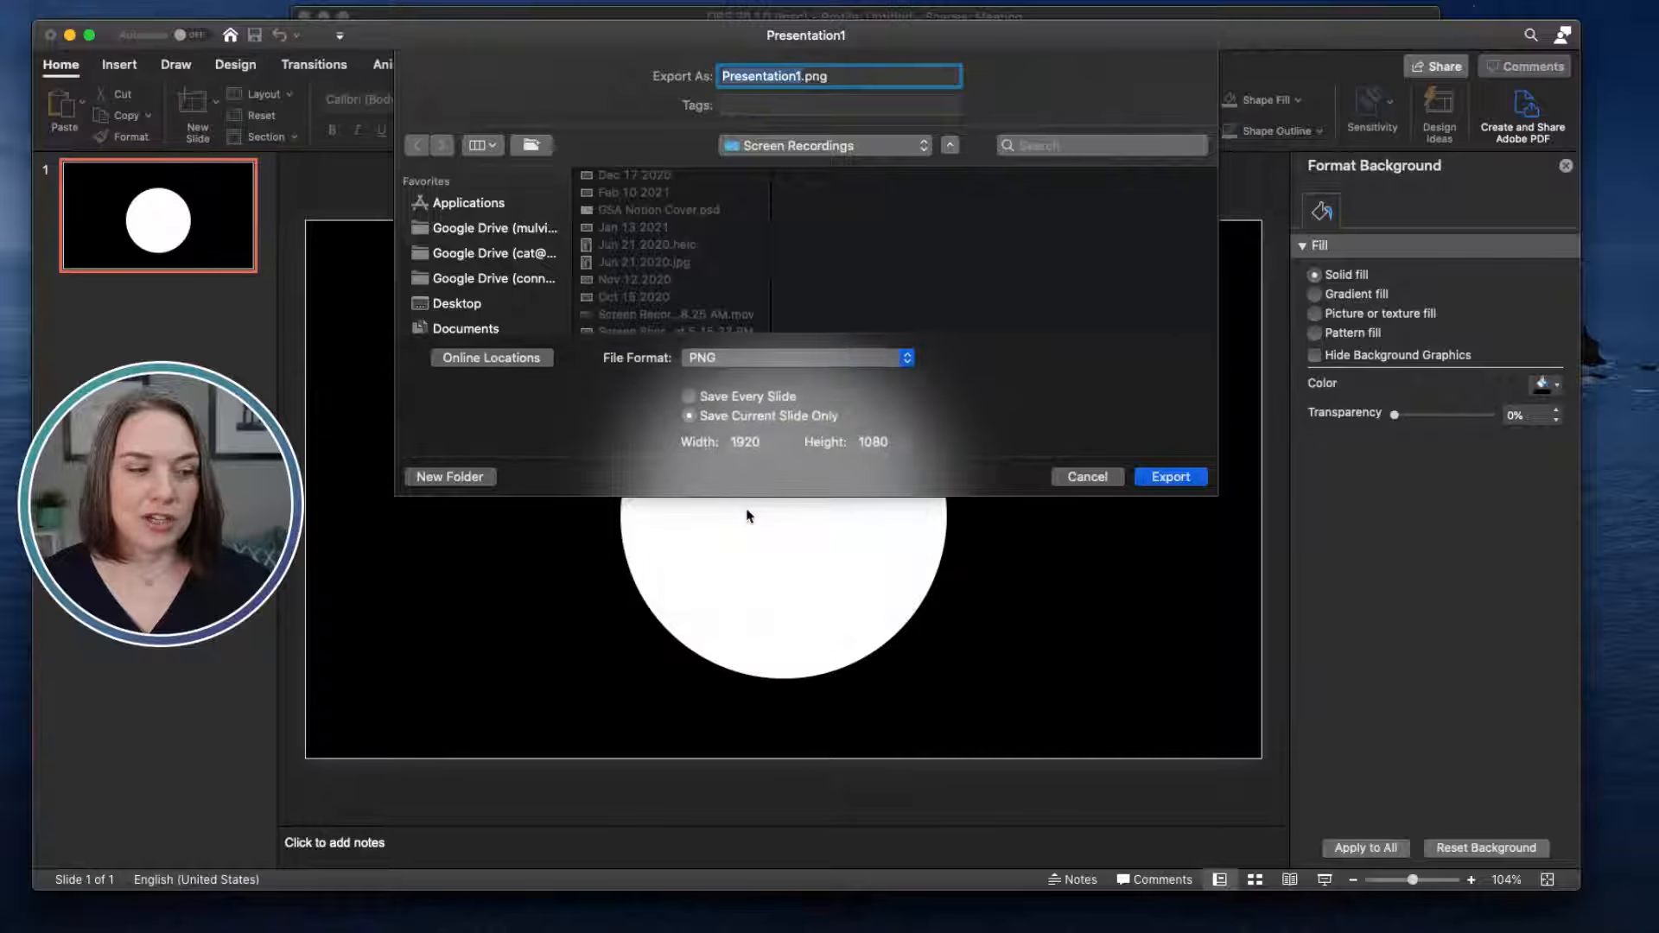
type("Circle M")
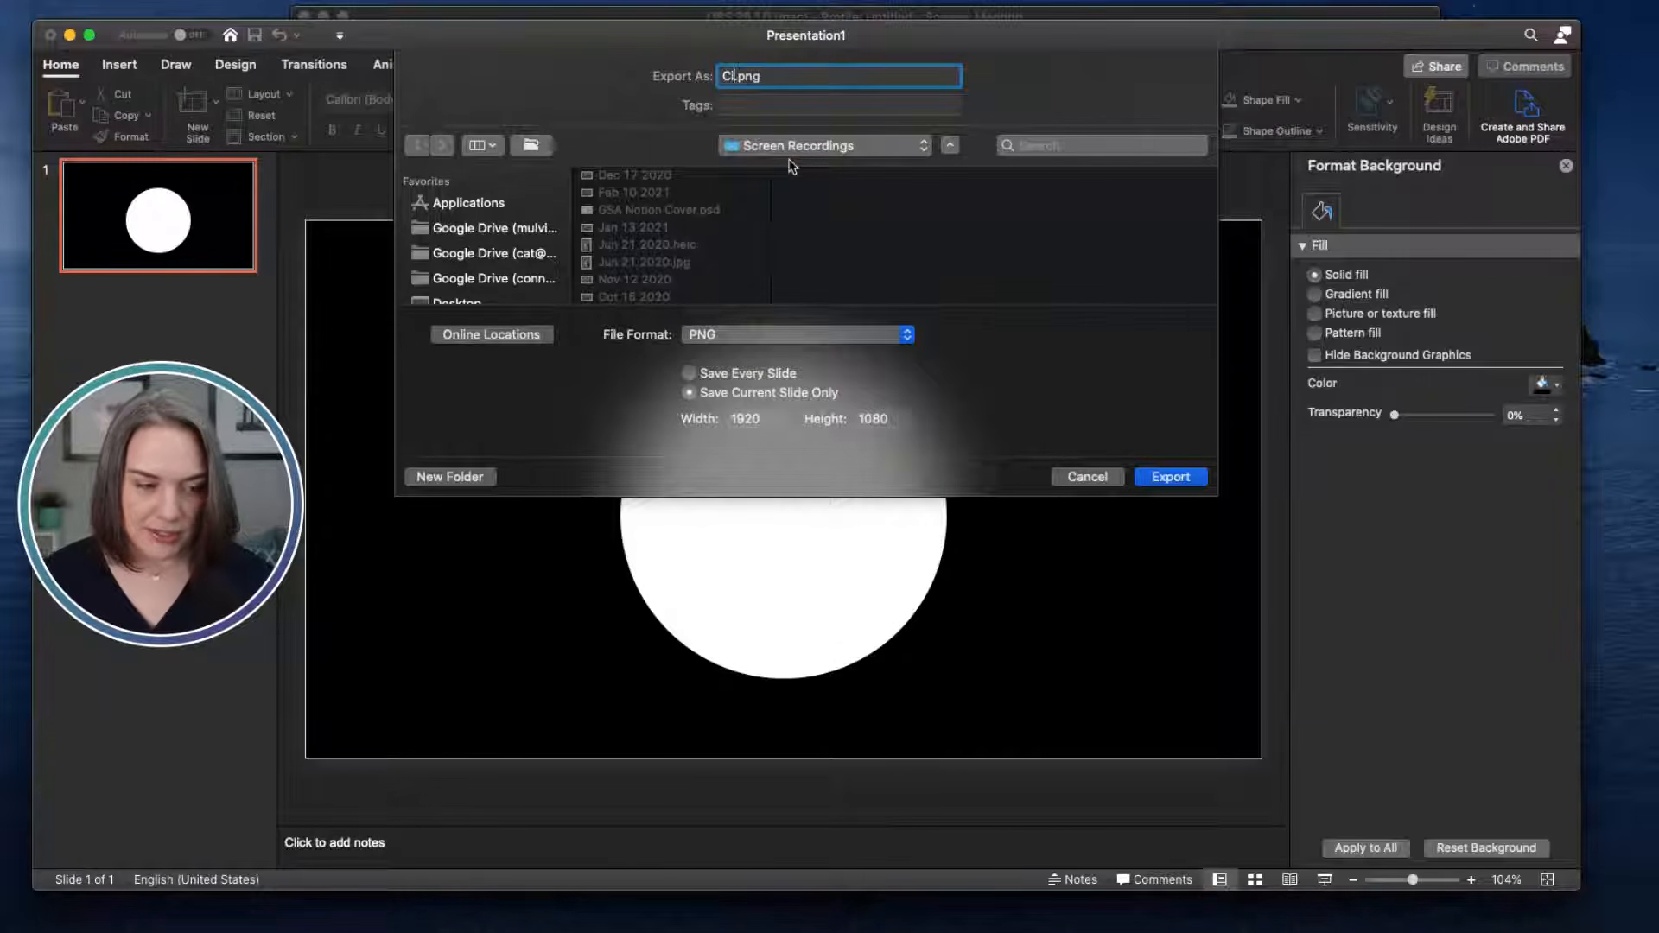
type("edium")
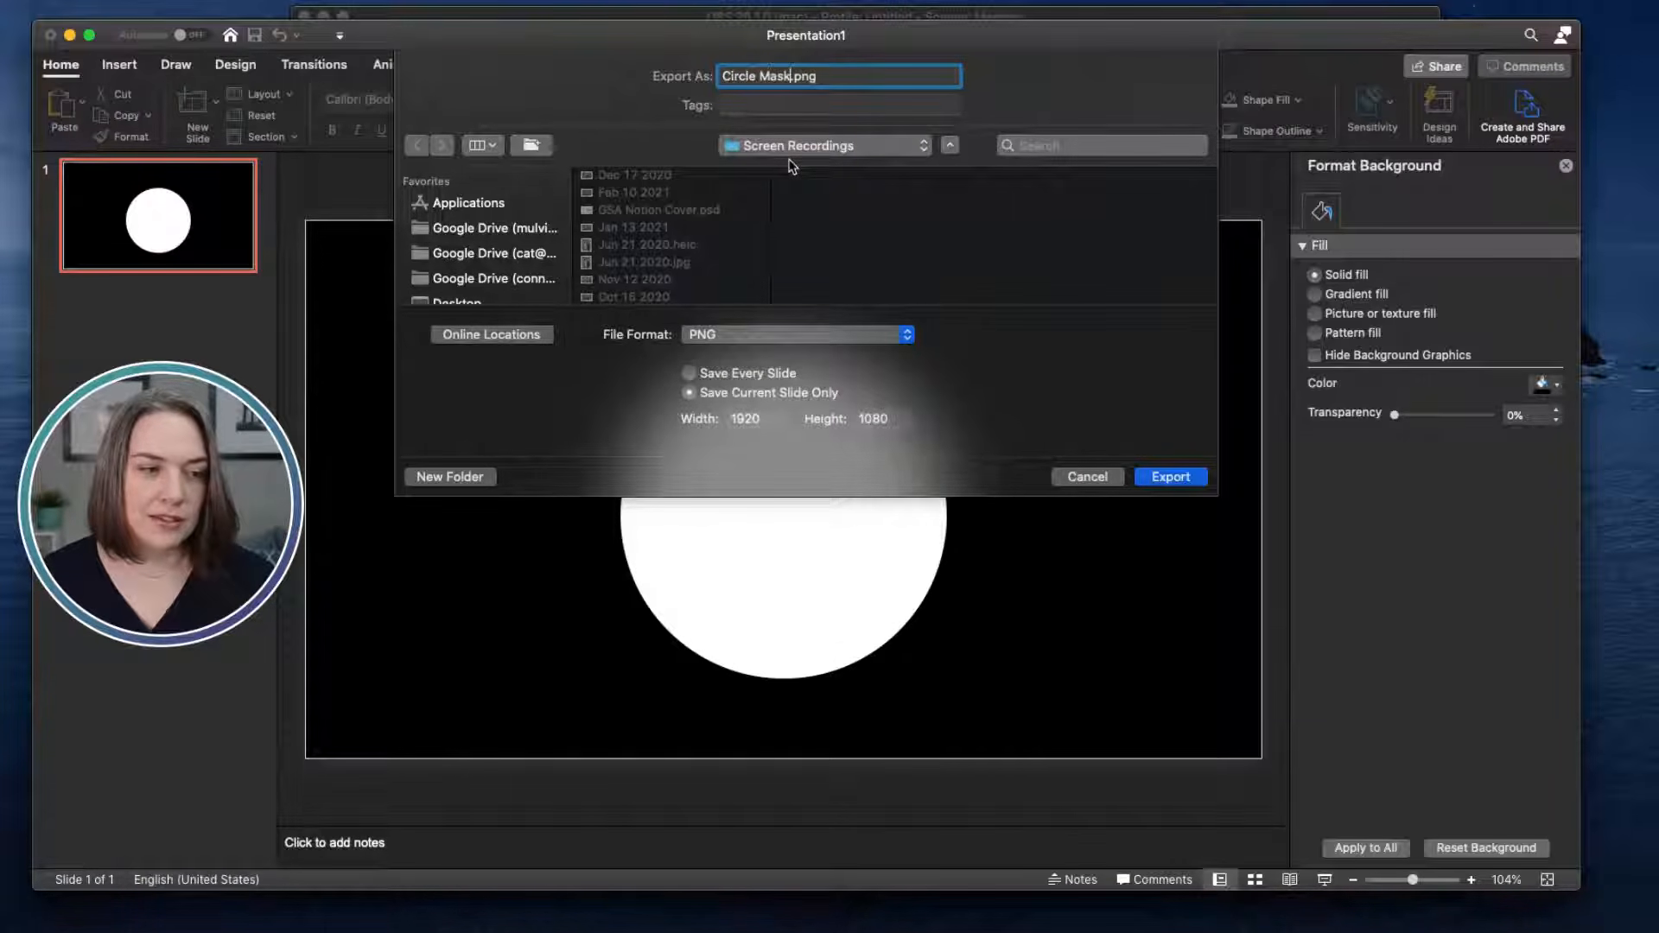
key("Return")
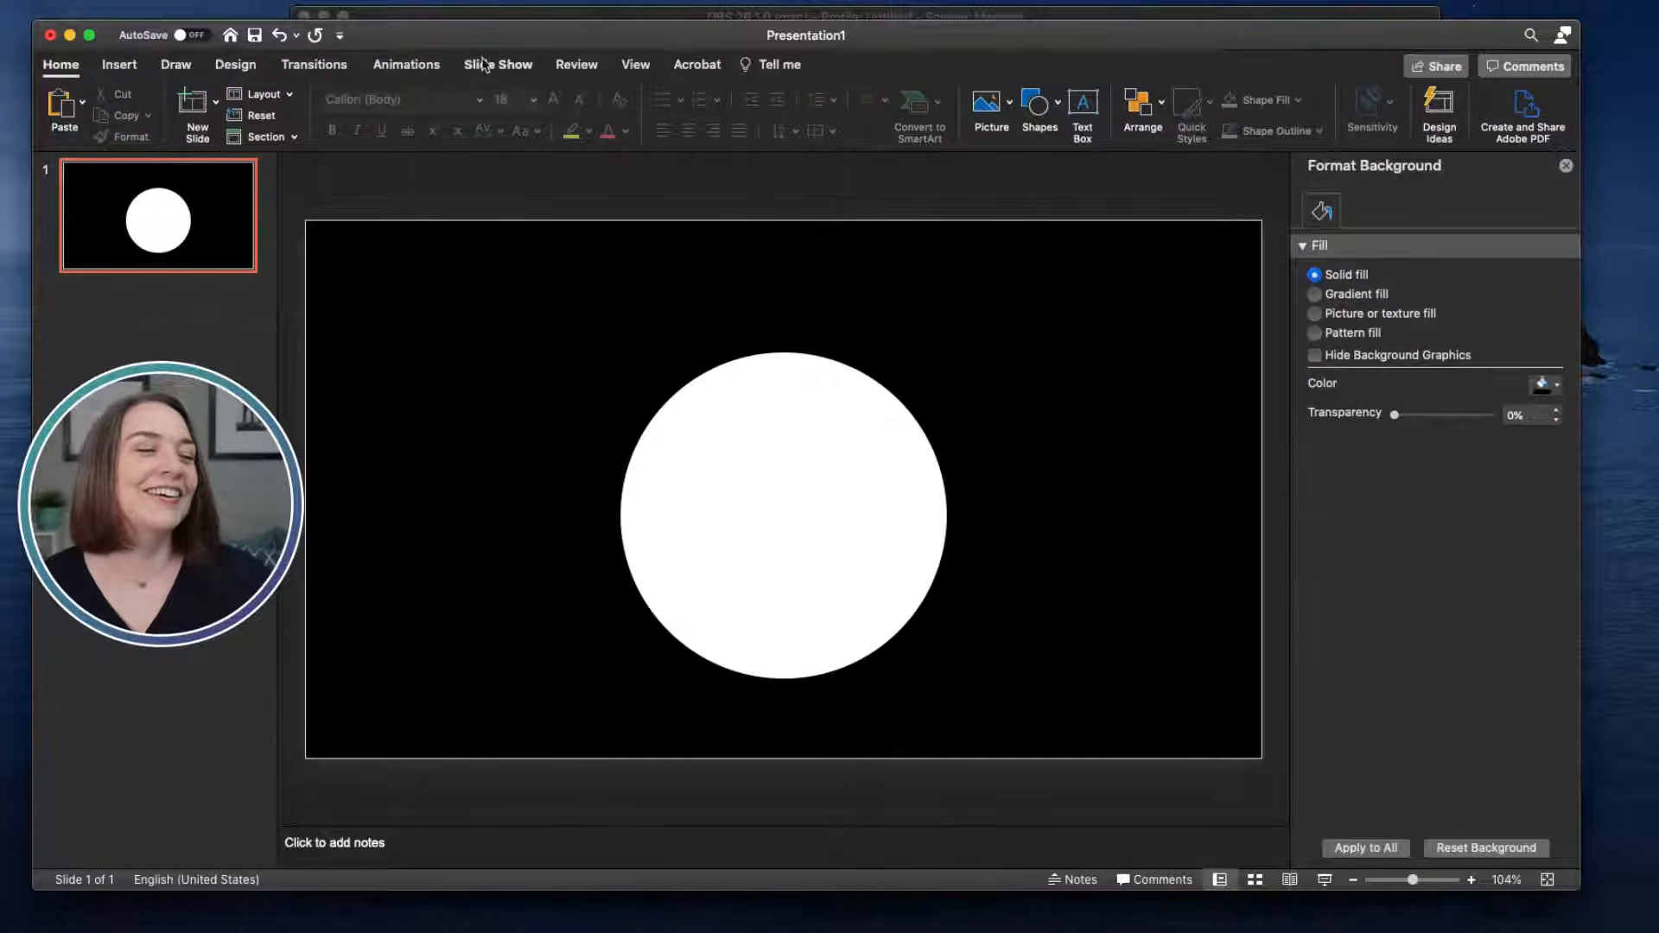
Step: Export the slide again as a PNG named Circle Mask, saving it to the Desktop
left_click(53, 0)
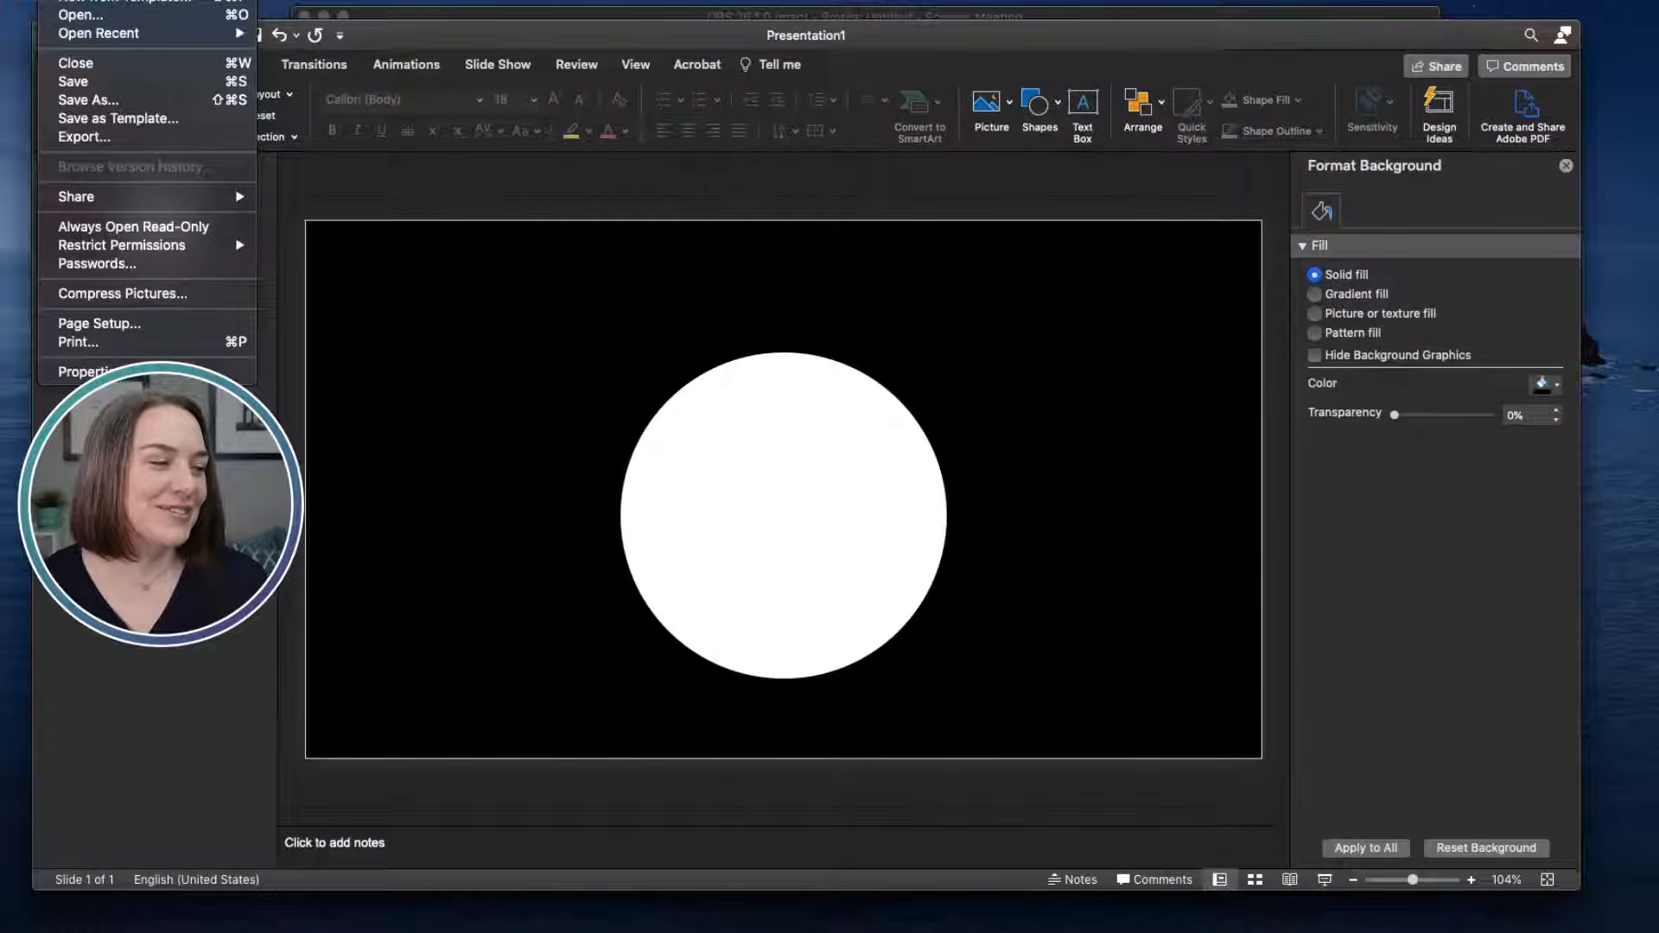
left_click(84, 137)
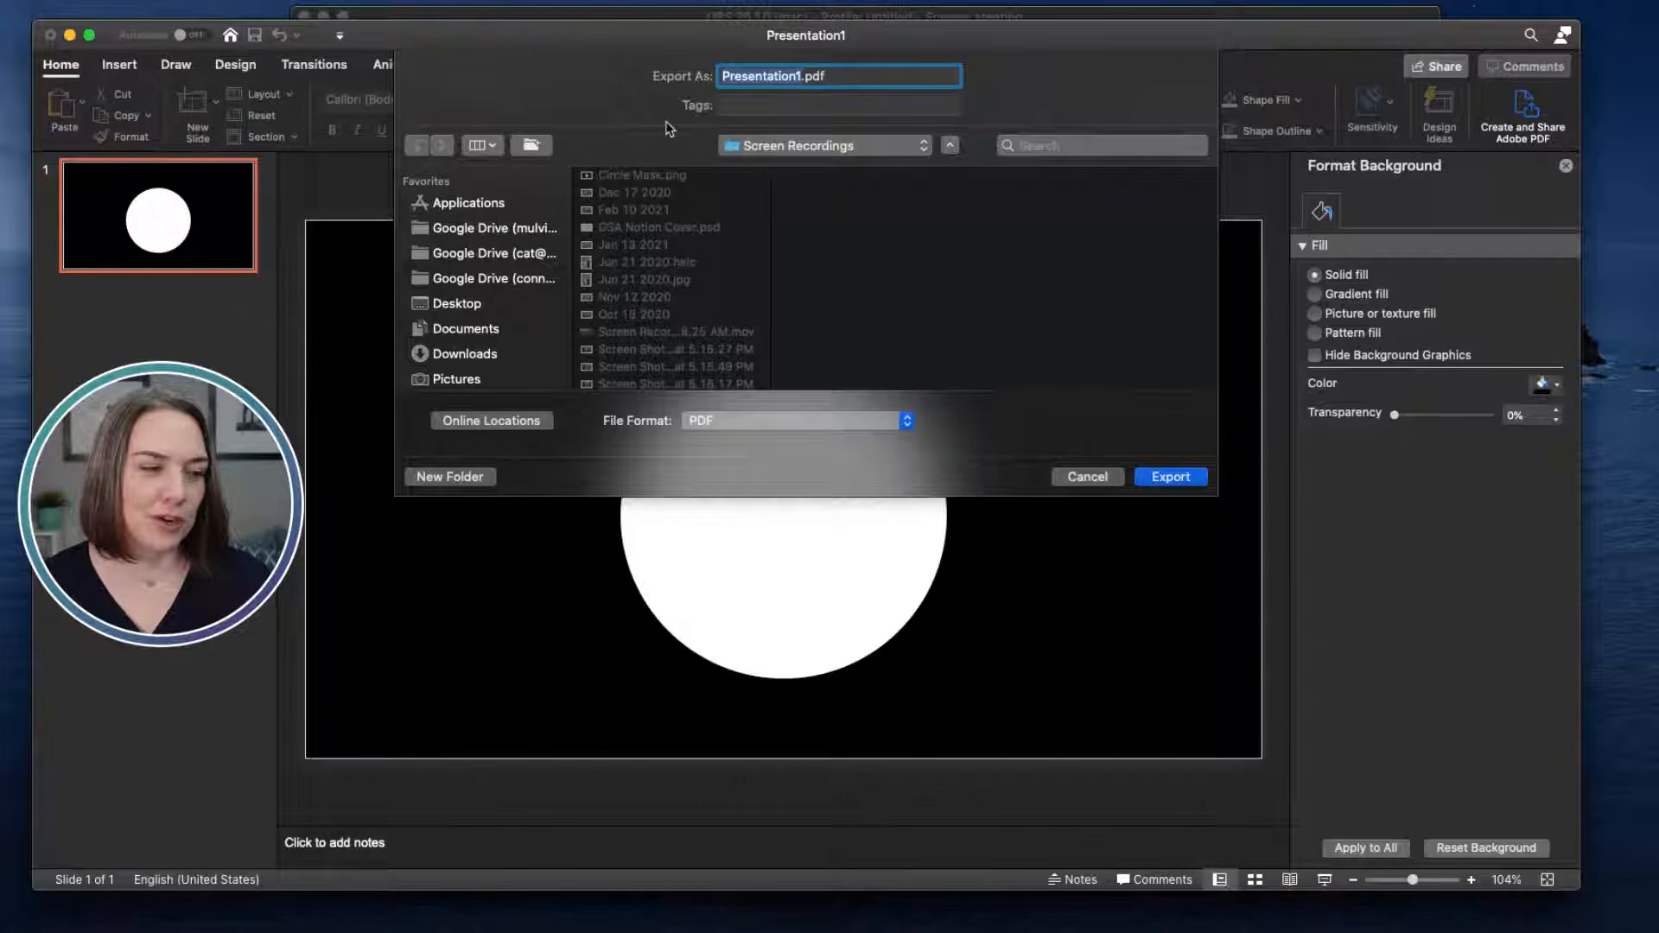
left_click(456, 303)
type("Circle")
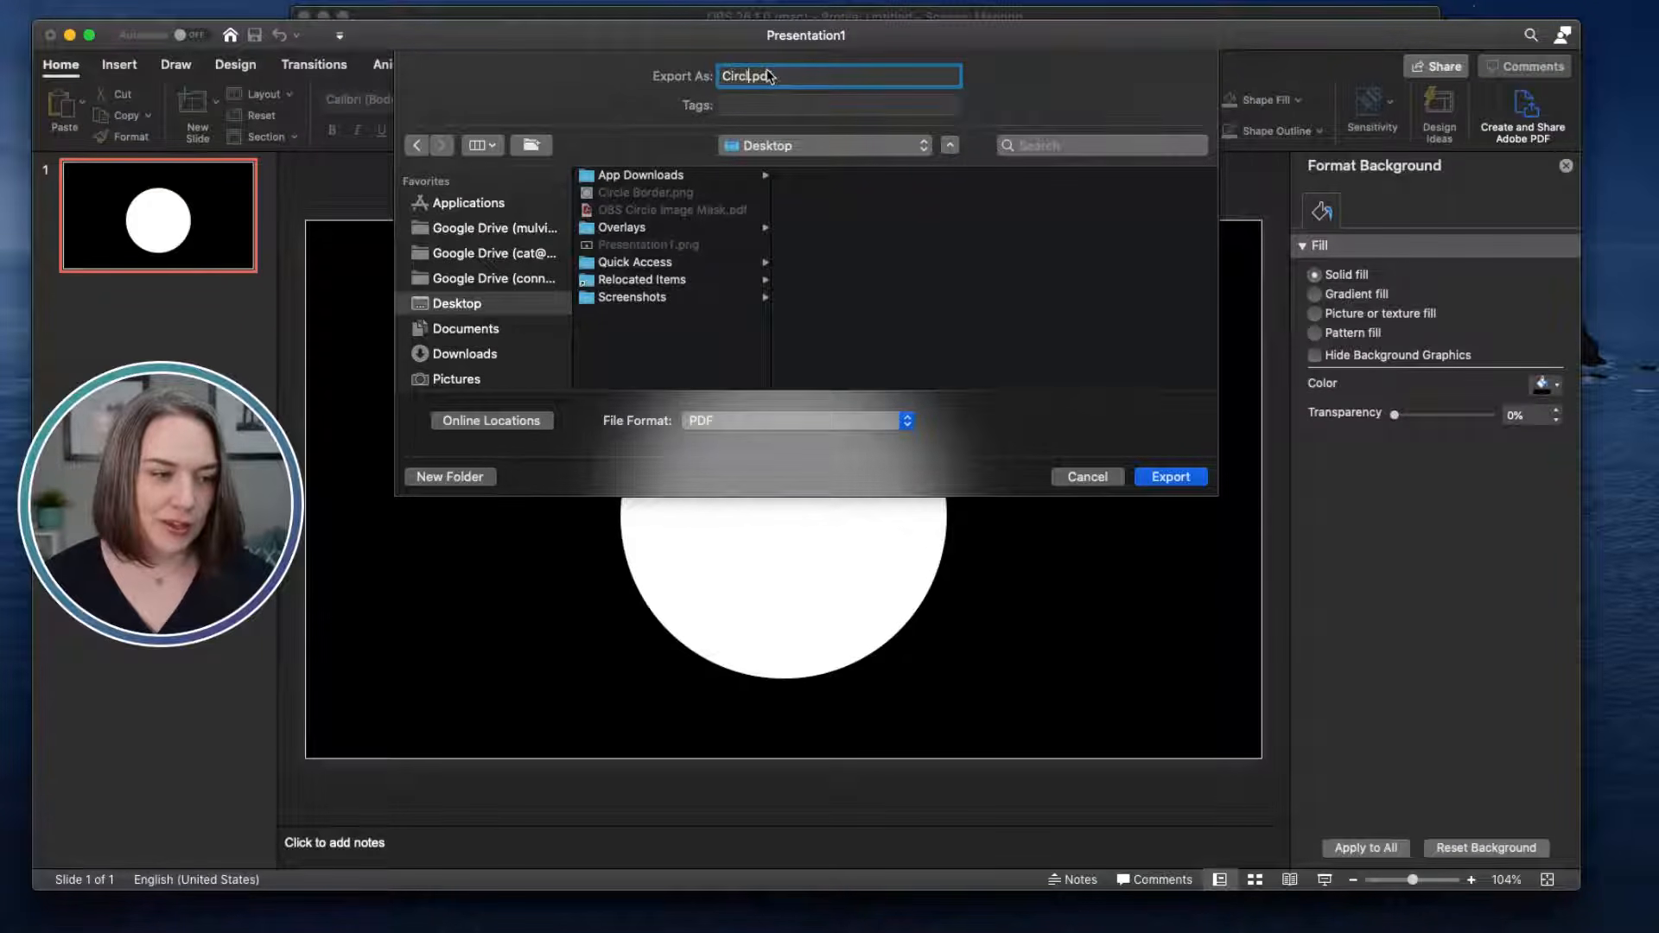
type(" Mask")
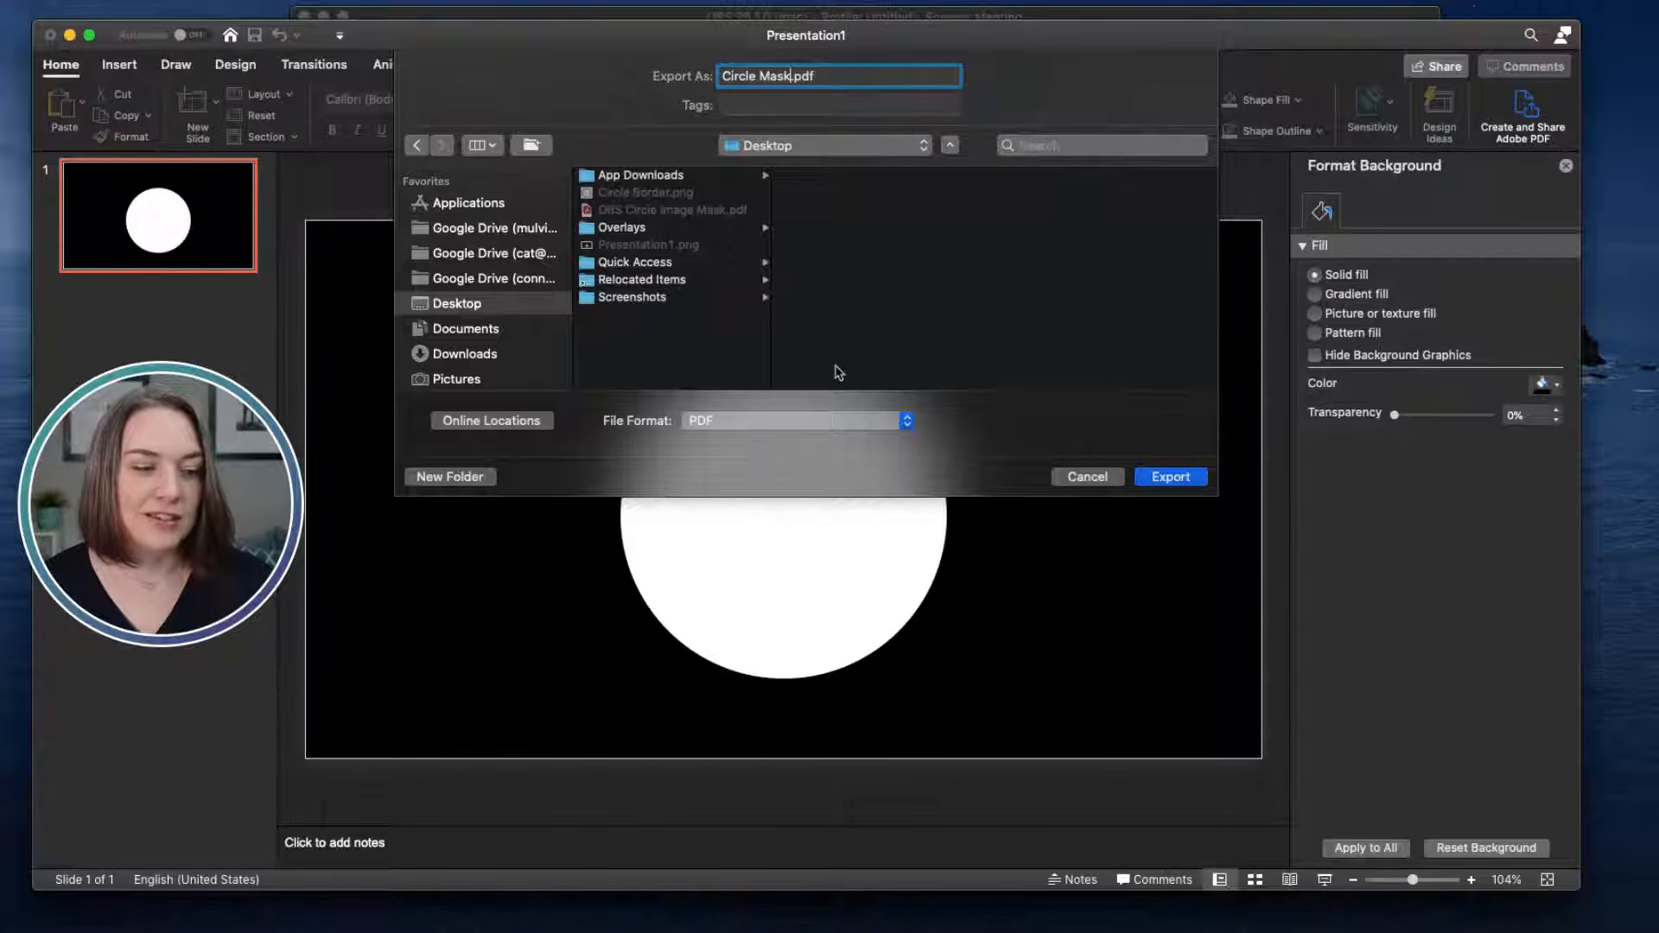
left_click(822, 421)
left_click(805, 491)
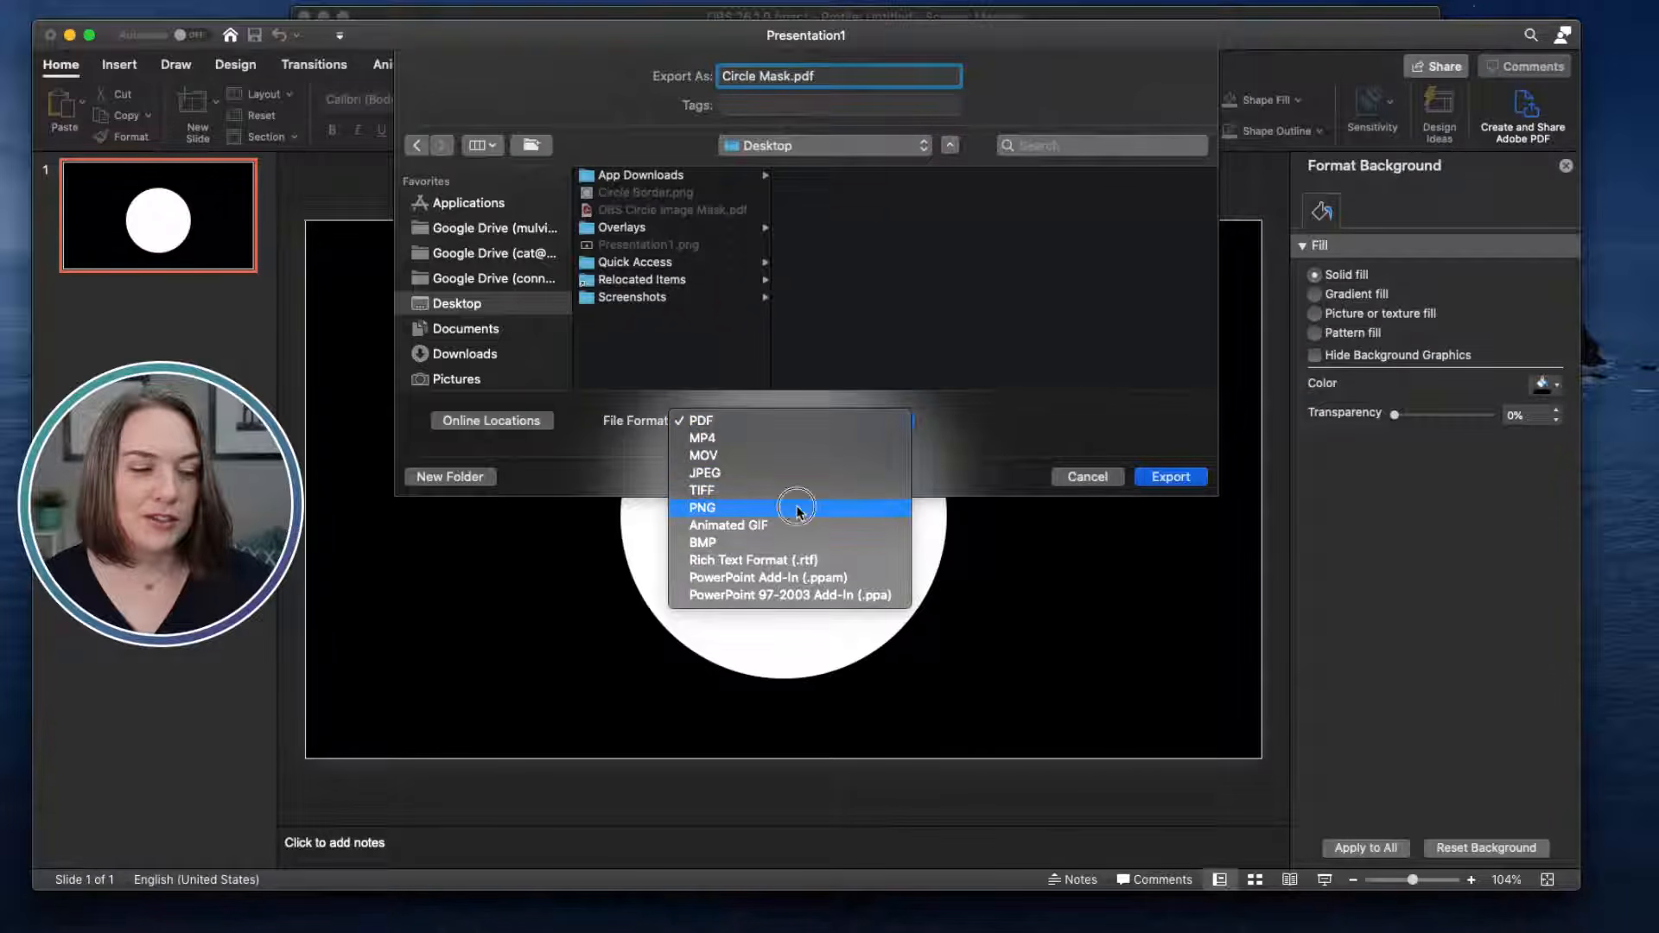
left_click(1170, 476)
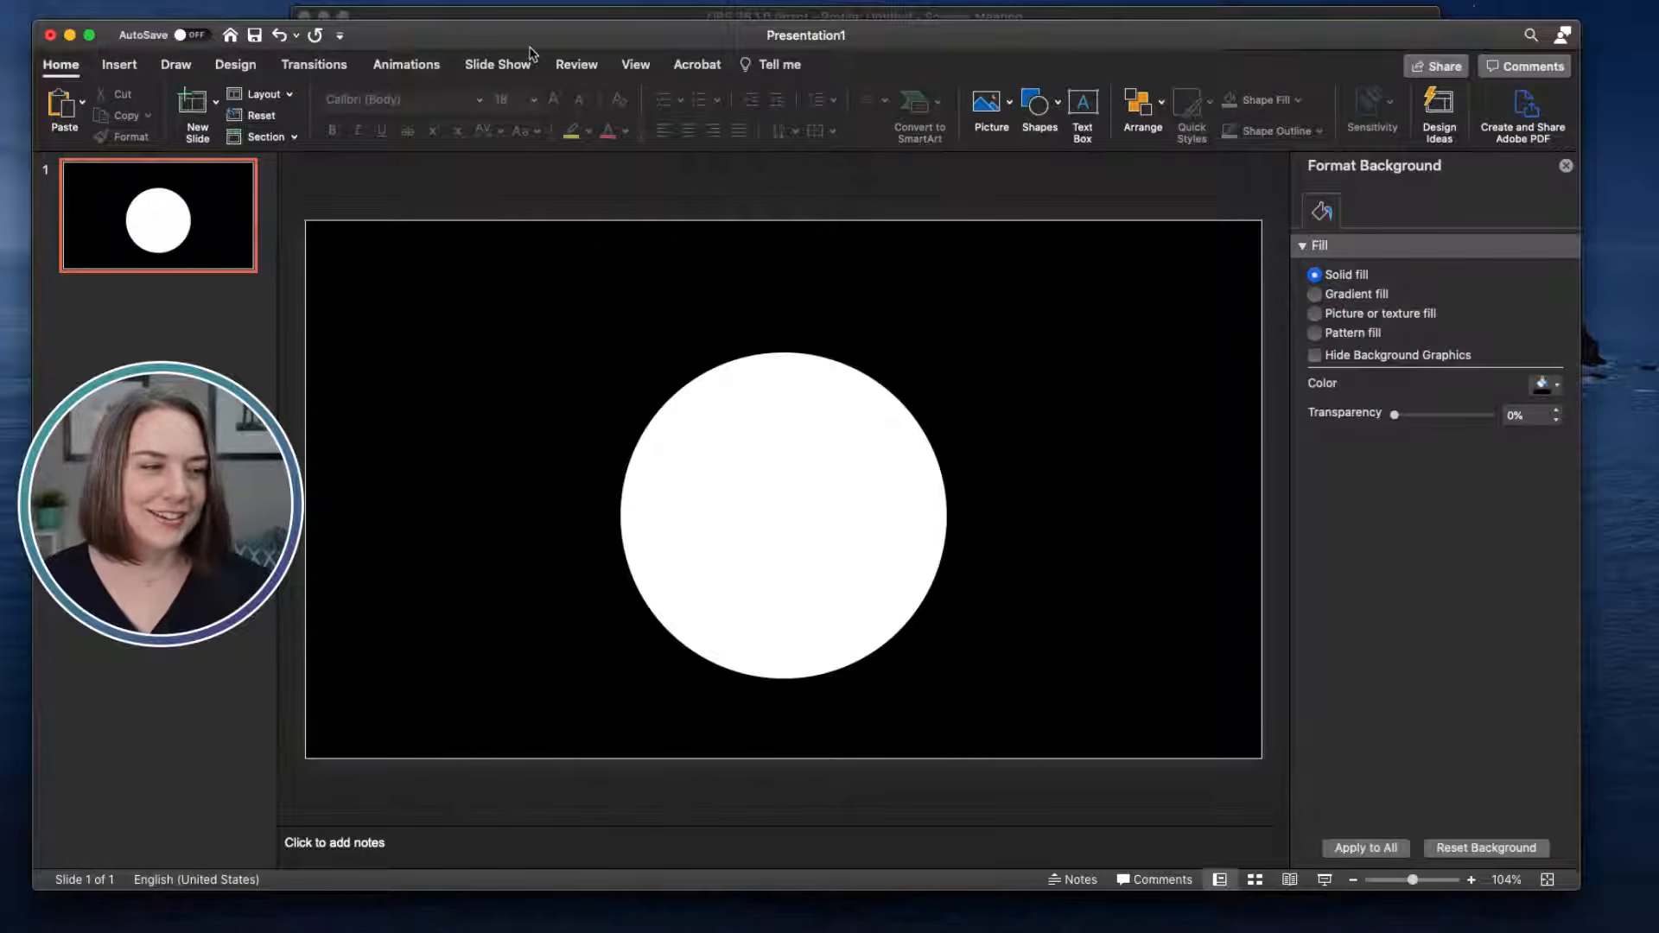
Step: Switch to OBS and add an Image Mask/Blend effect filter named Circle Mask to the Sony camera source
left_click(70, 35)
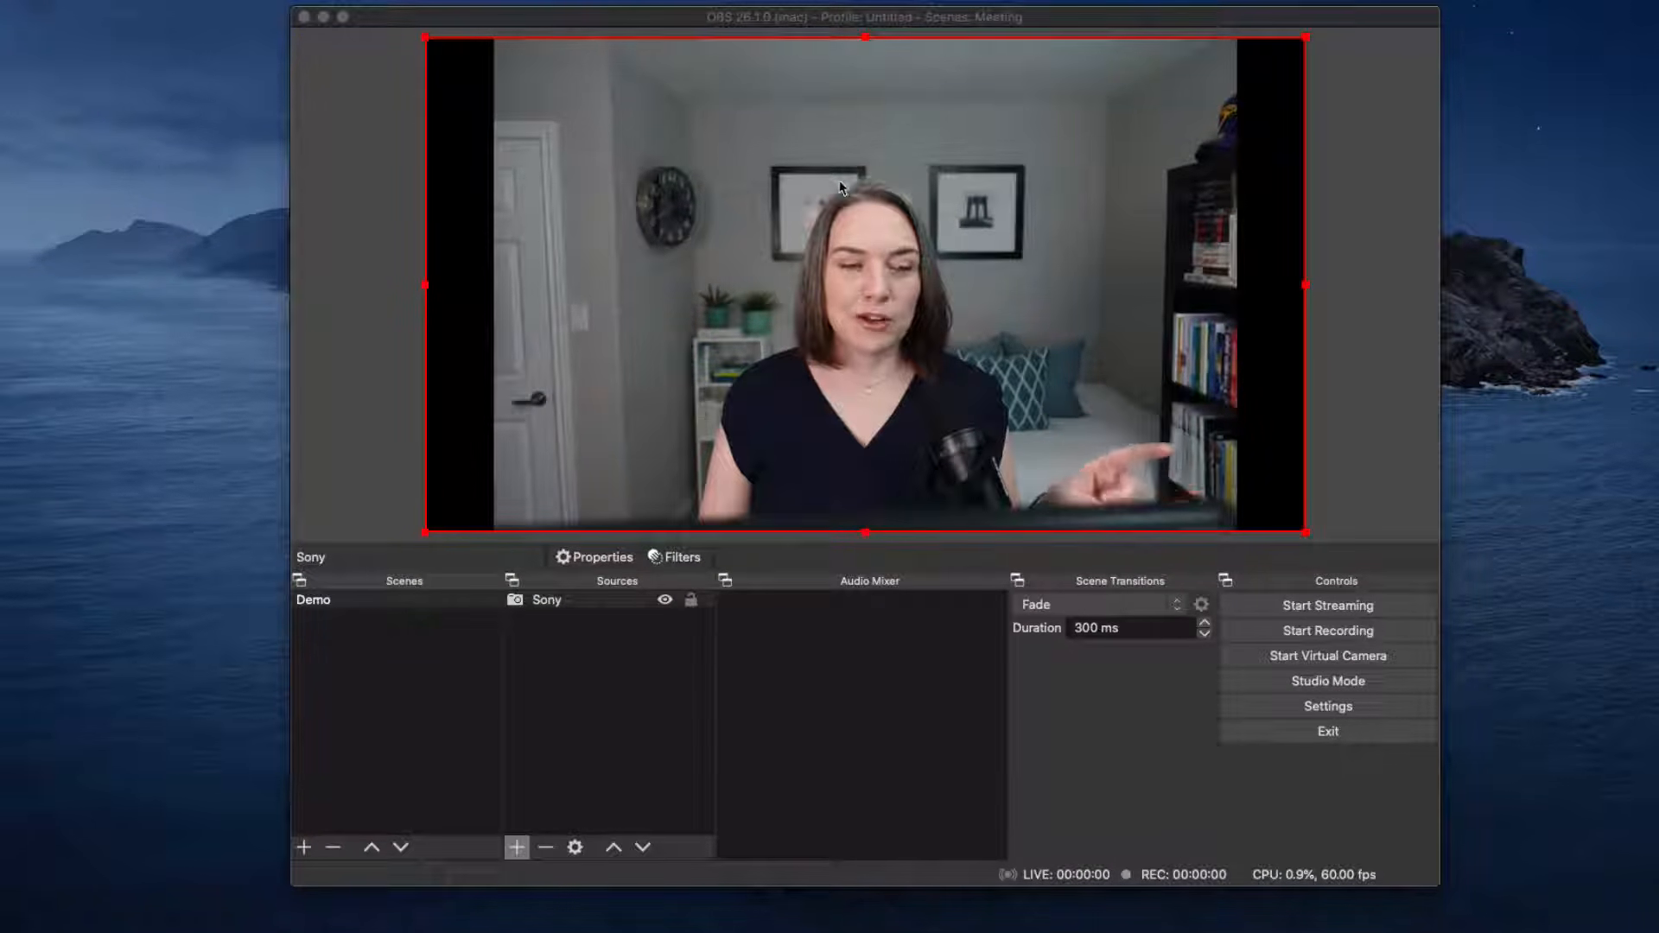
right_click(552, 605)
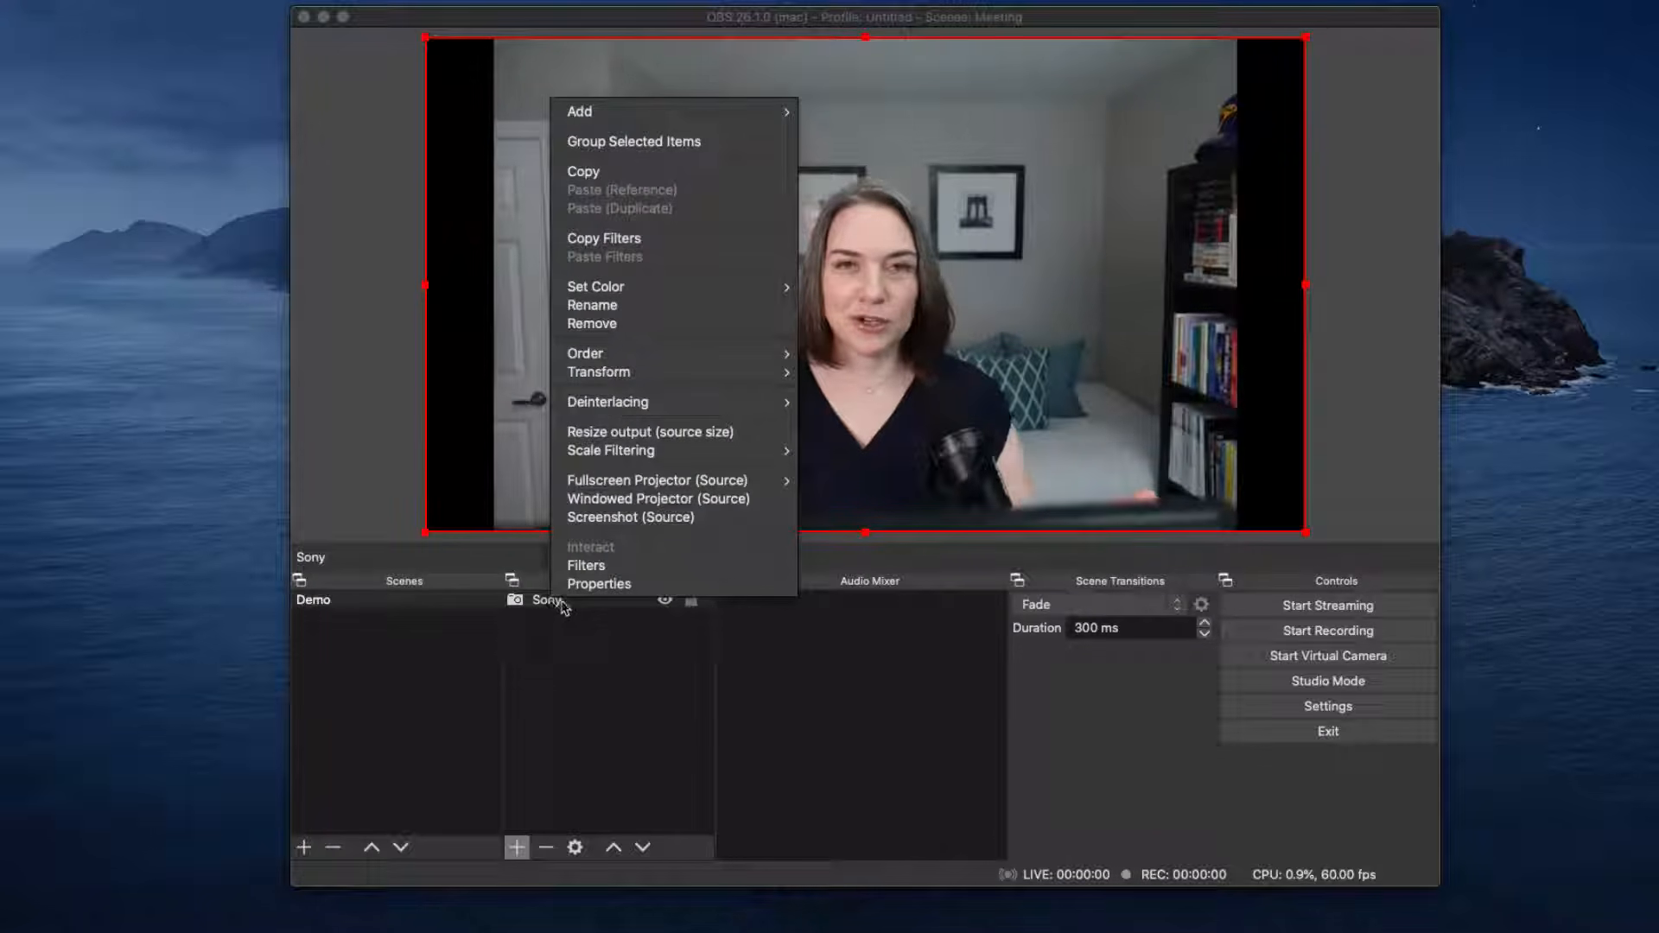
left_click(588, 565)
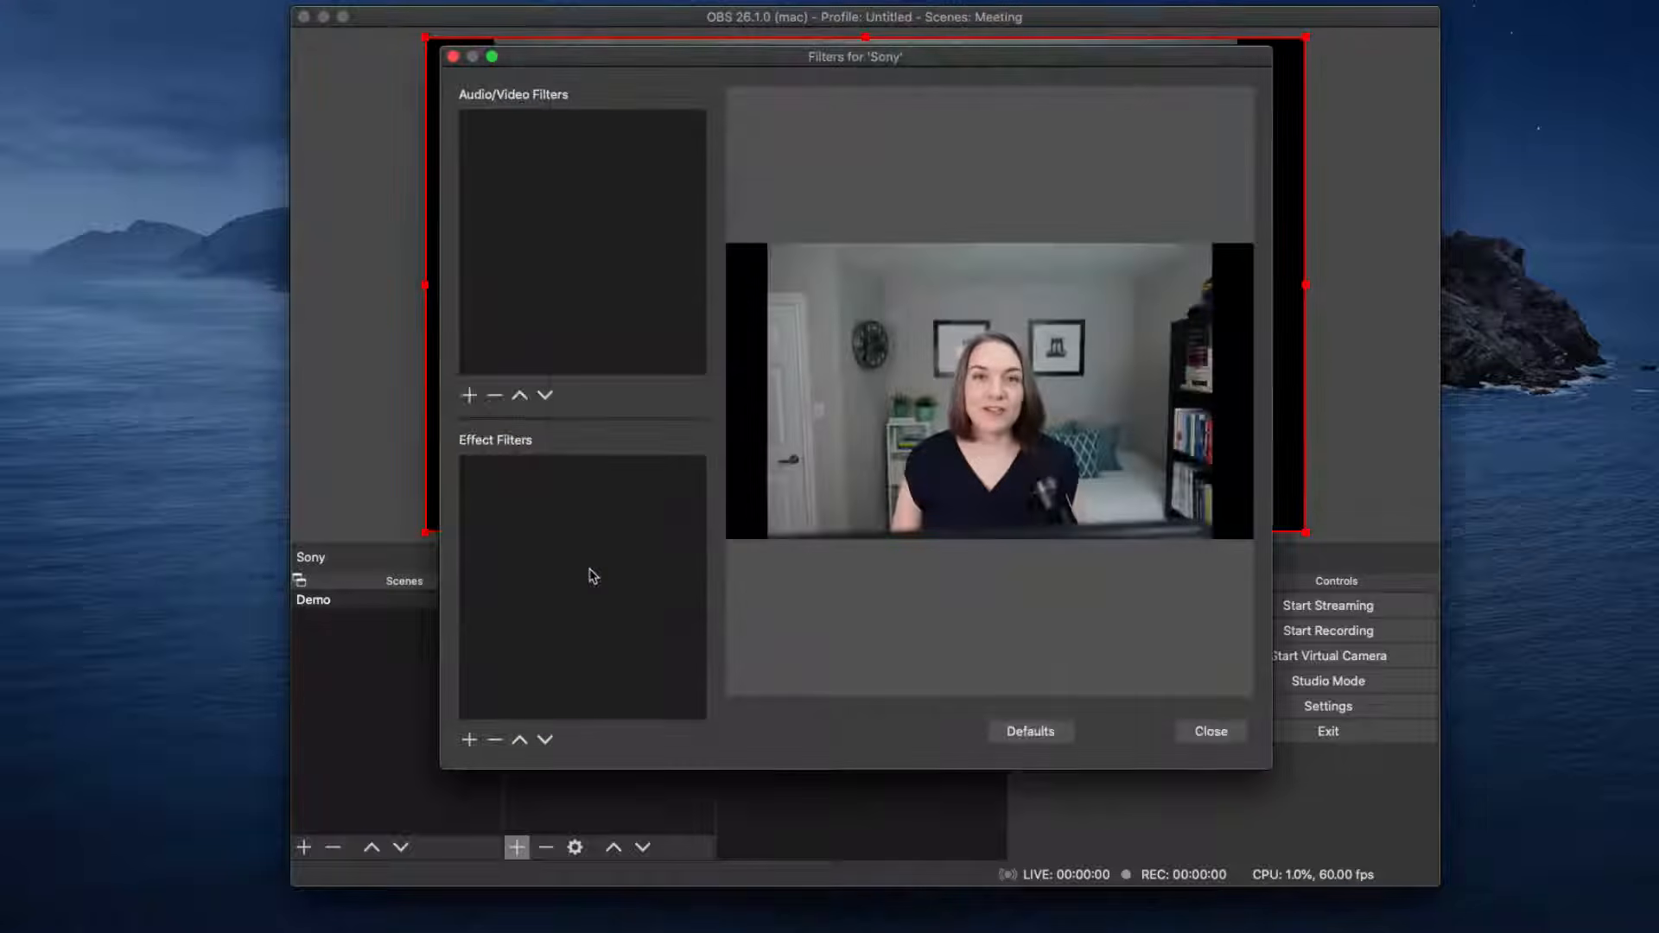
left_click(470, 741)
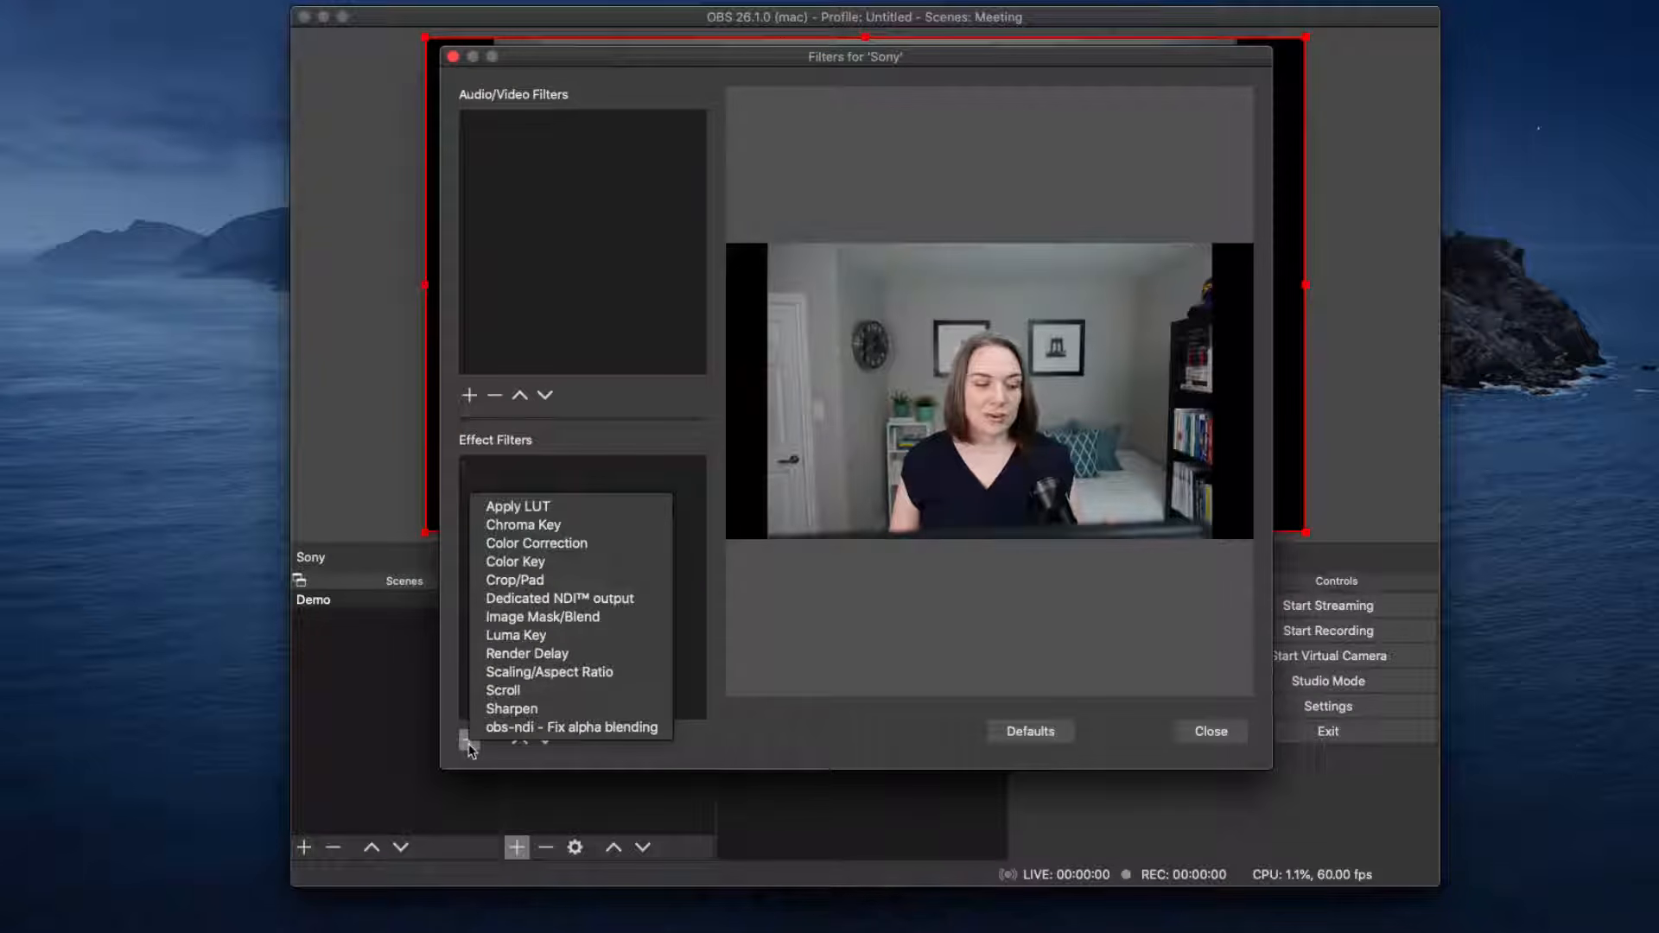
left_click(536, 618)
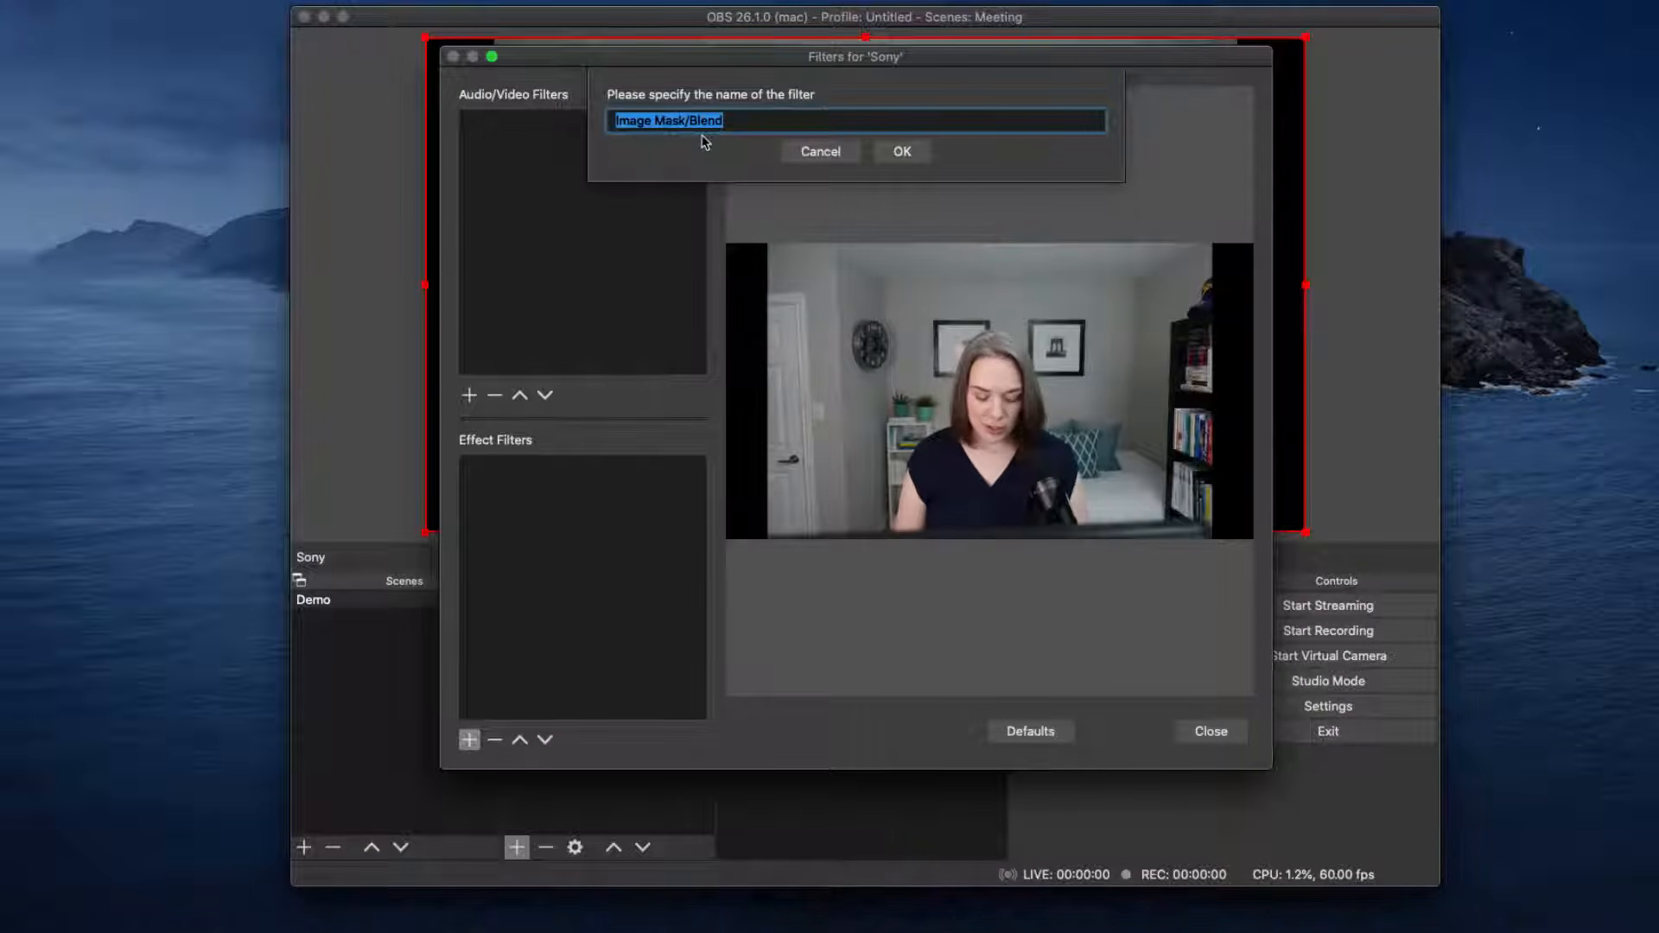
type("Circle Mas")
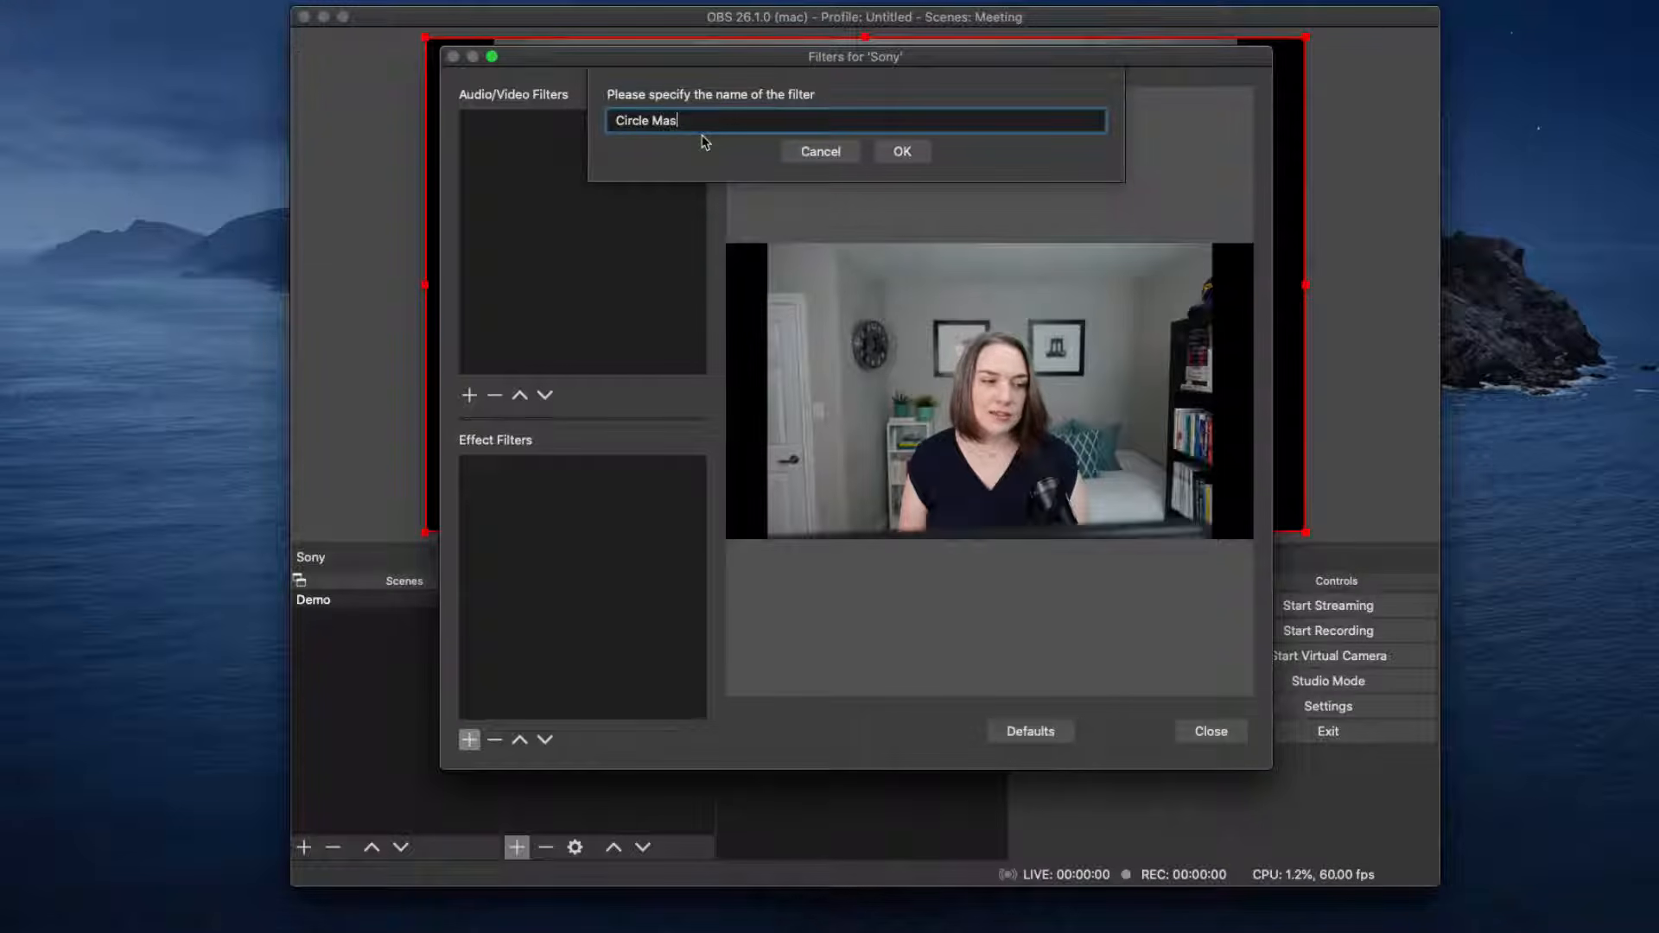
type("k")
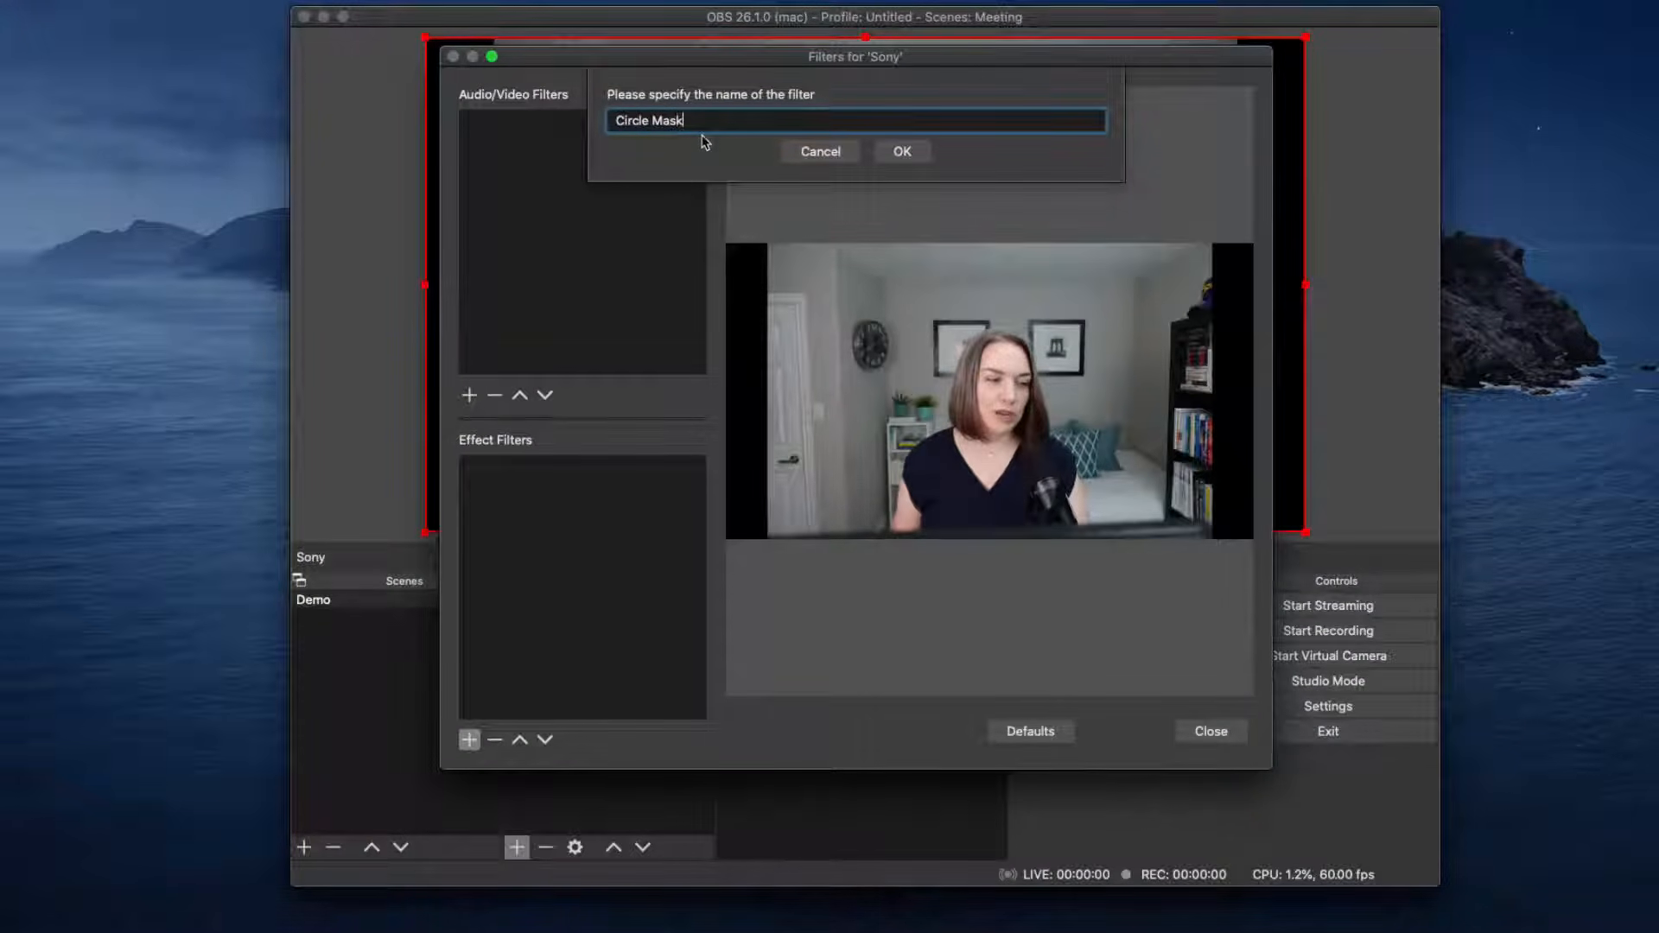
left_click(902, 152)
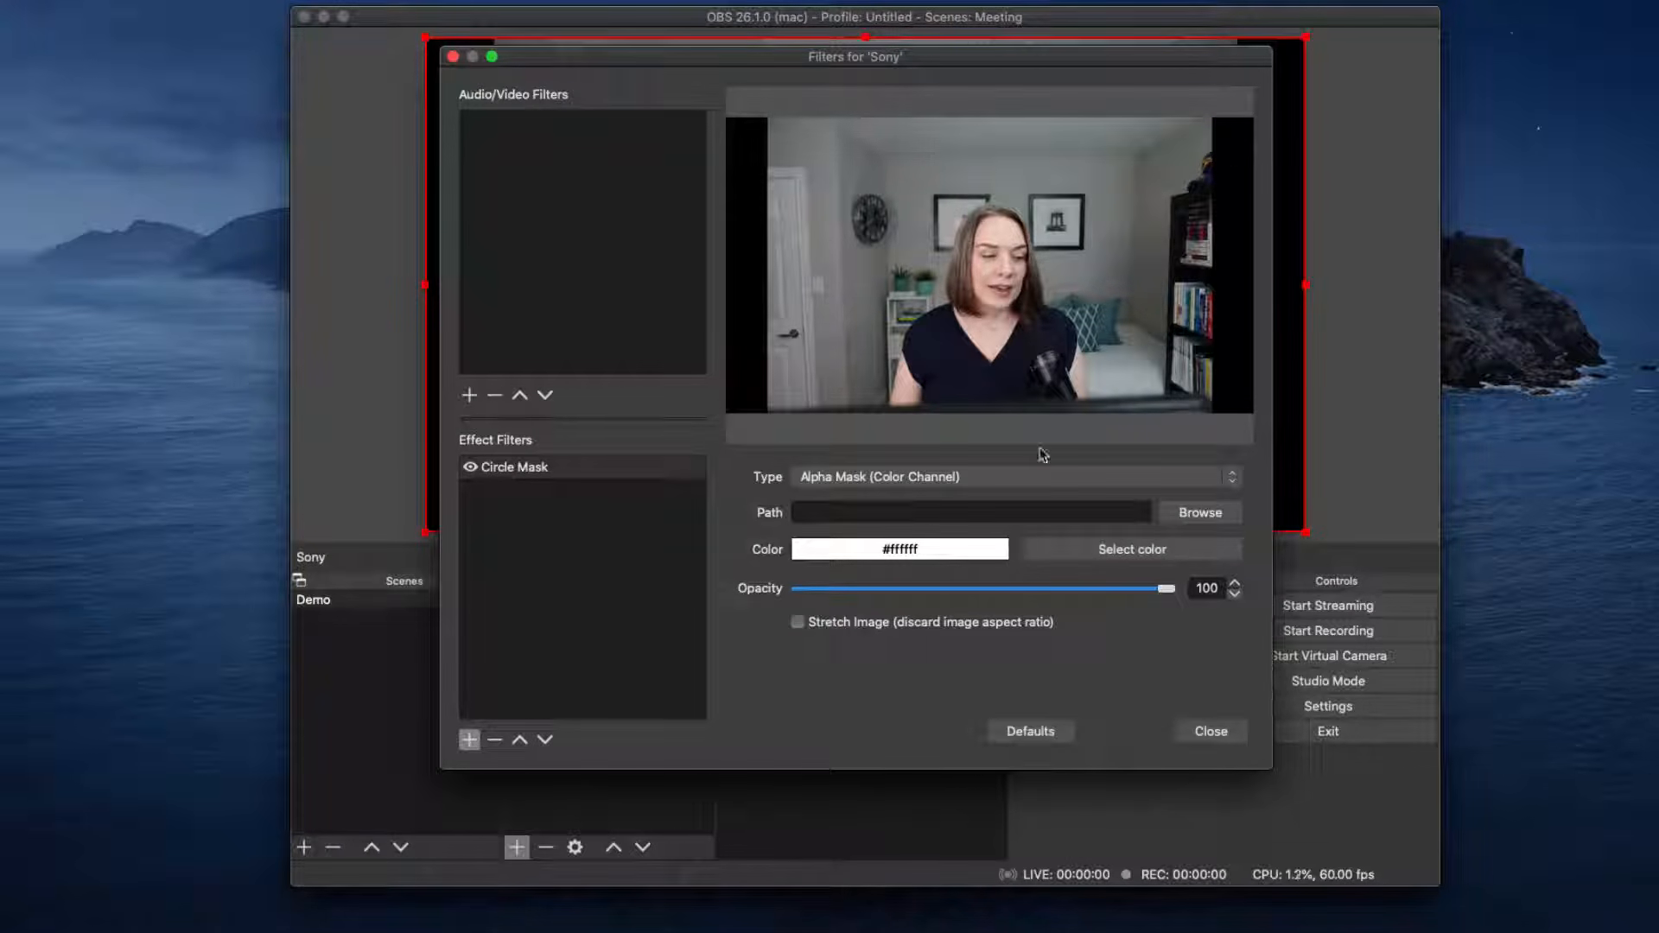
Step: Load Circle Mask.png from the Desktop as the filter's mask image and close the filter settings
left_click(1201, 514)
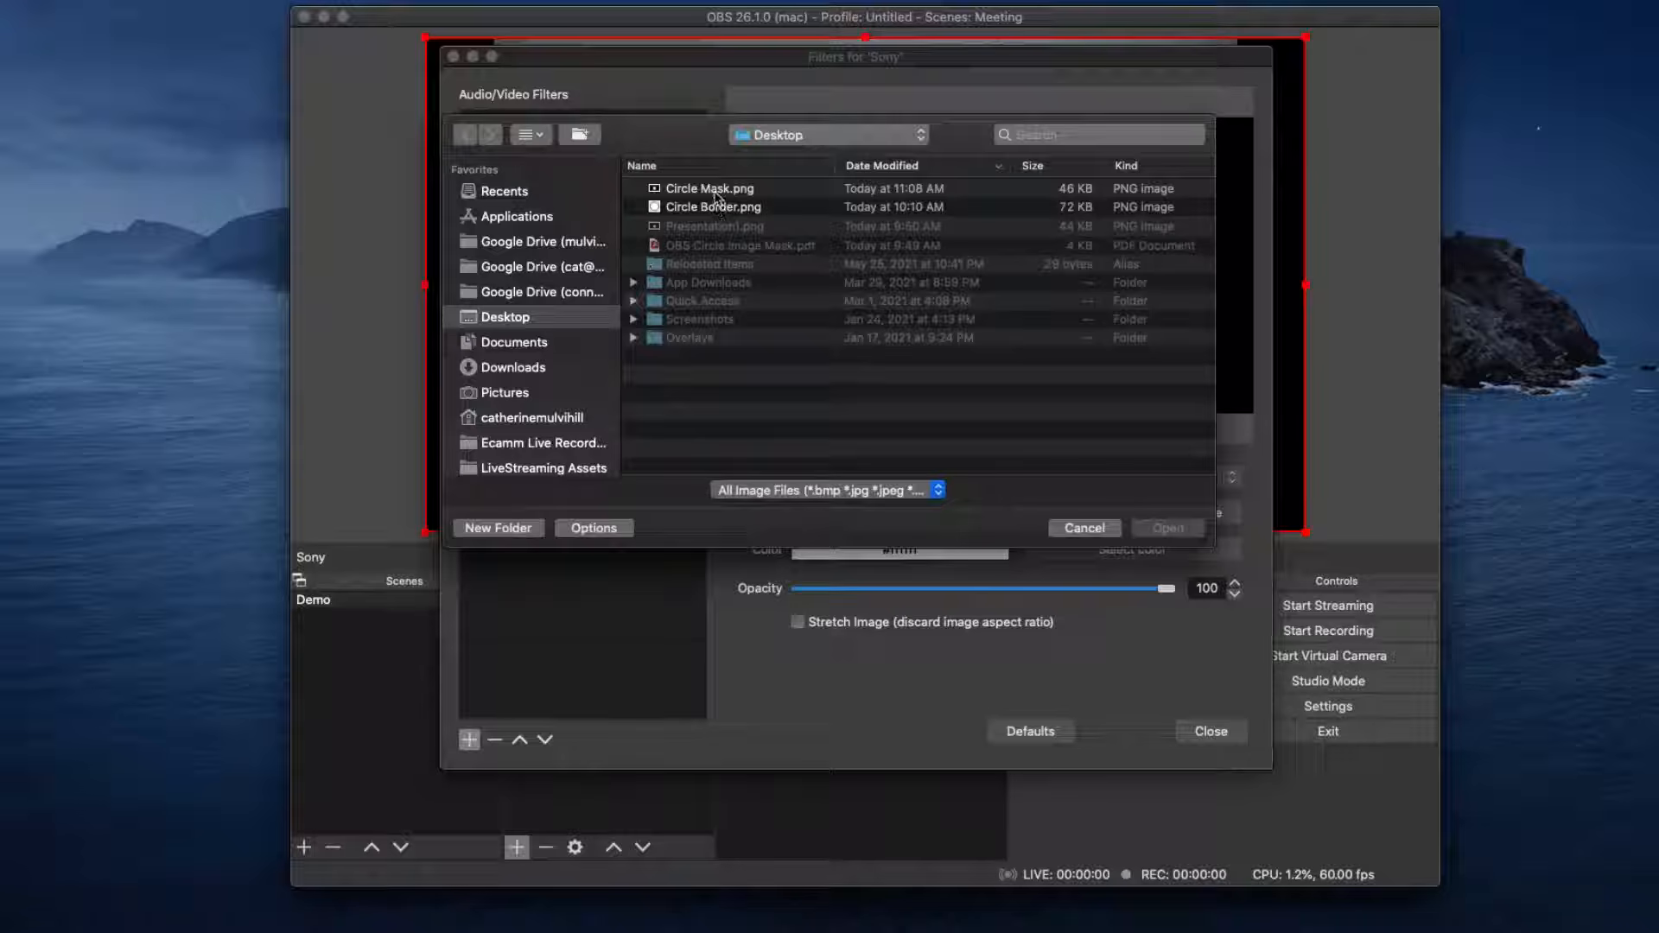
left_click(715, 190)
left_click(1170, 528)
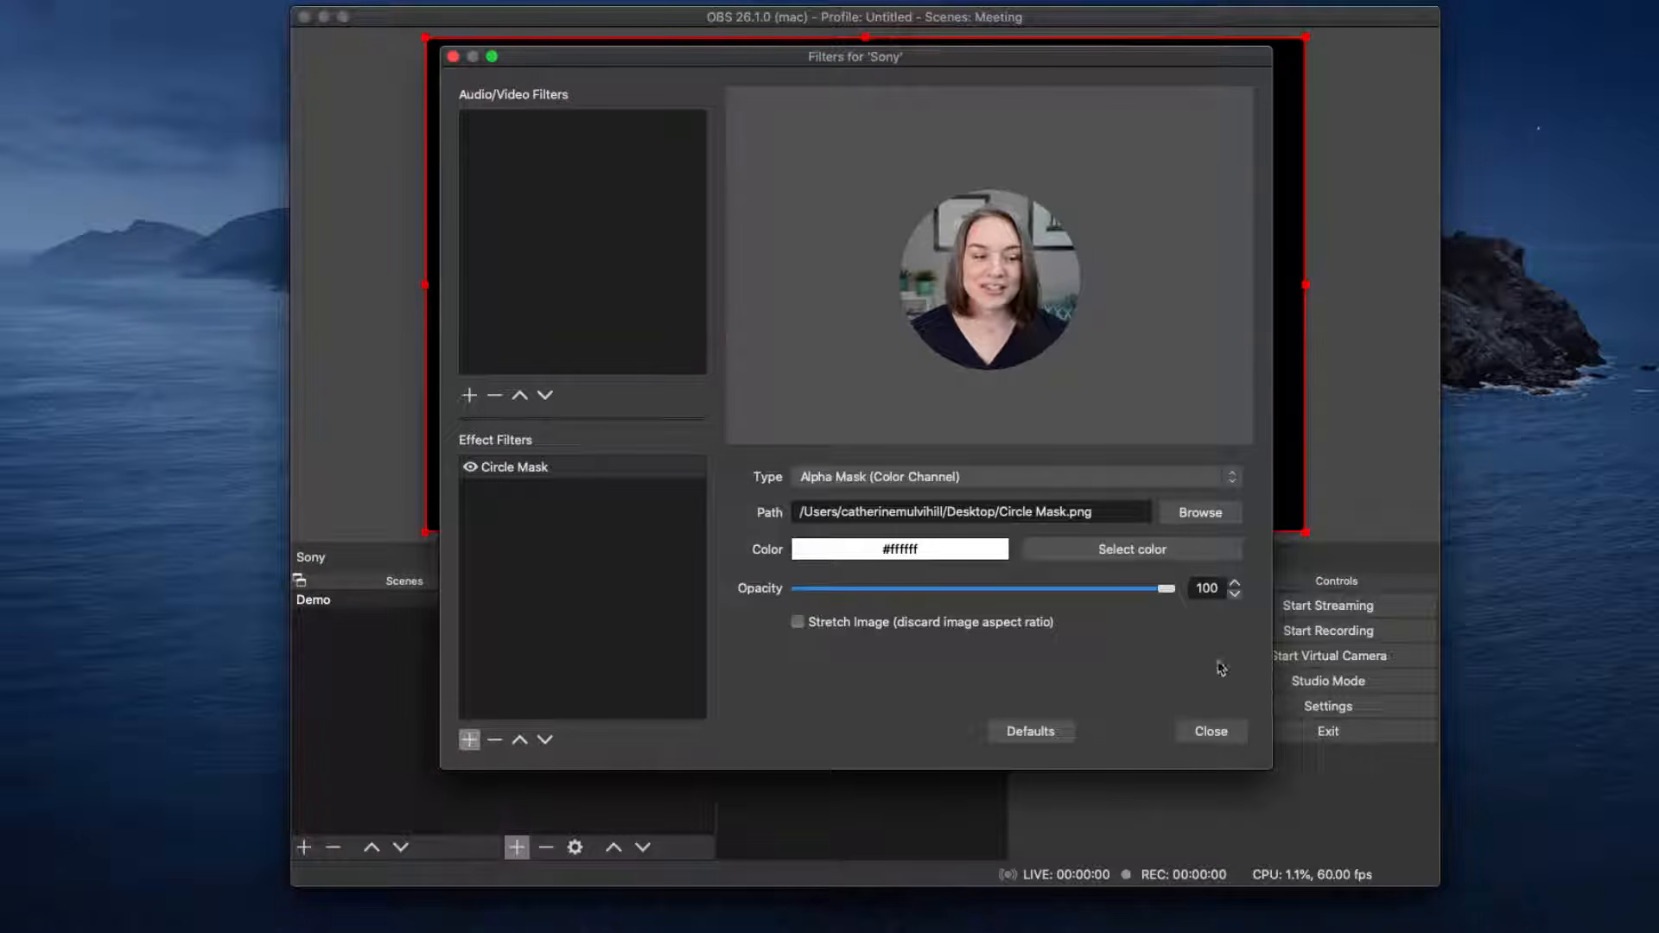
left_click(1203, 733)
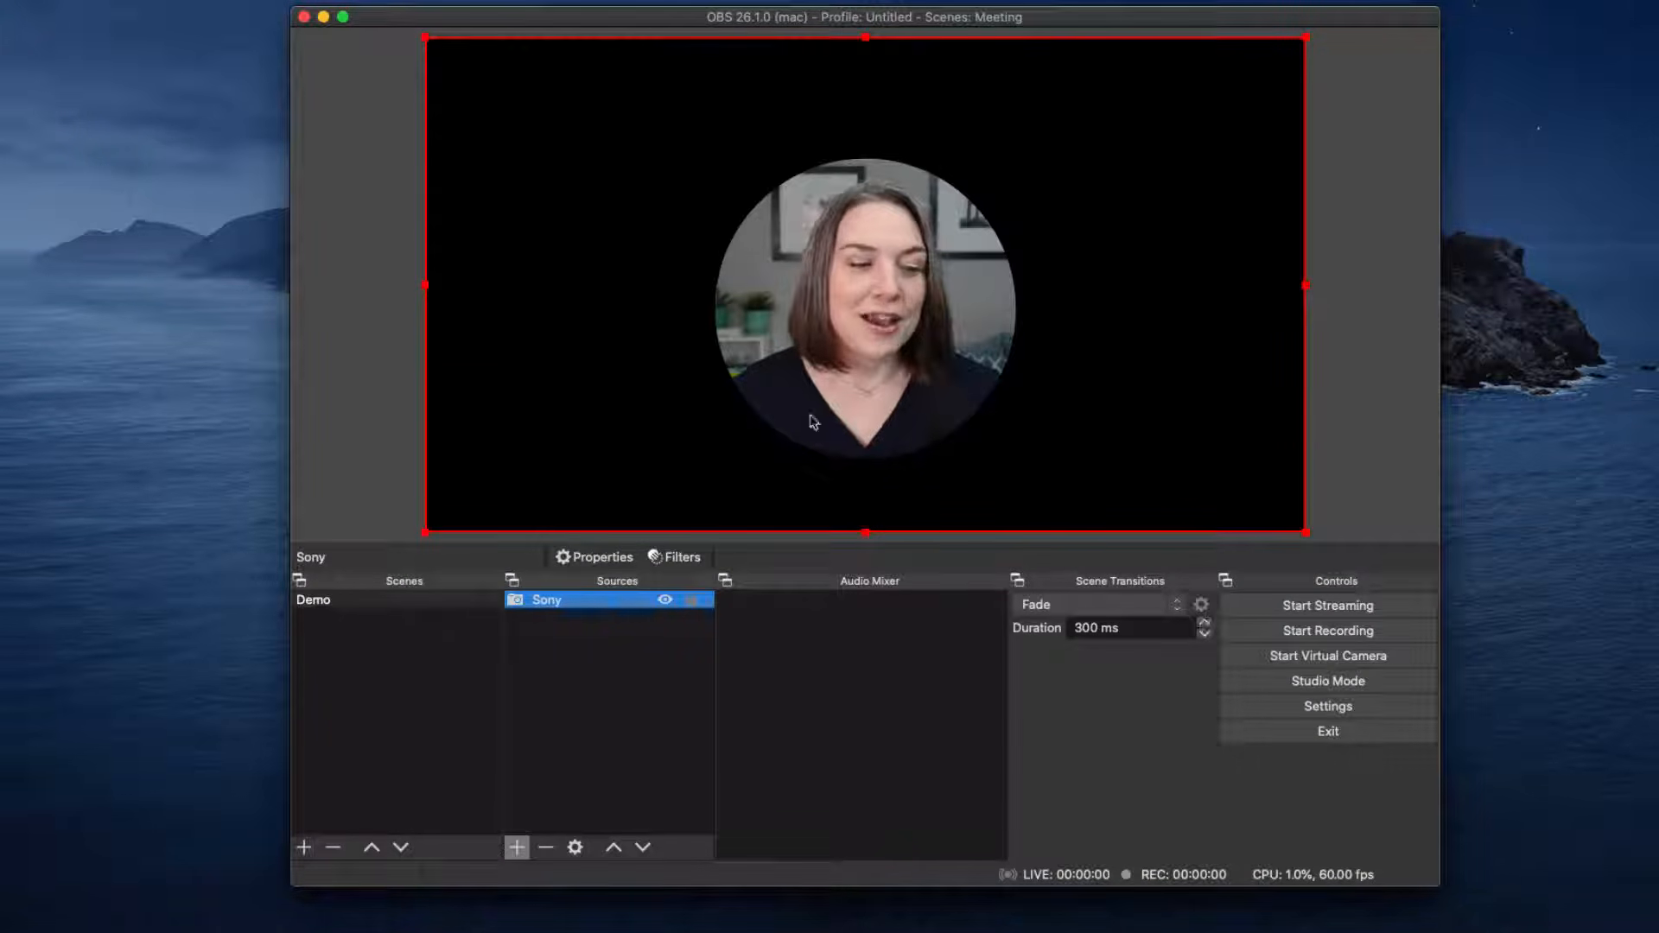
Step: Shrink the circular Sony camera source and place it in the left part of the canvas
left_click_drag(1043, 347, 786, 360)
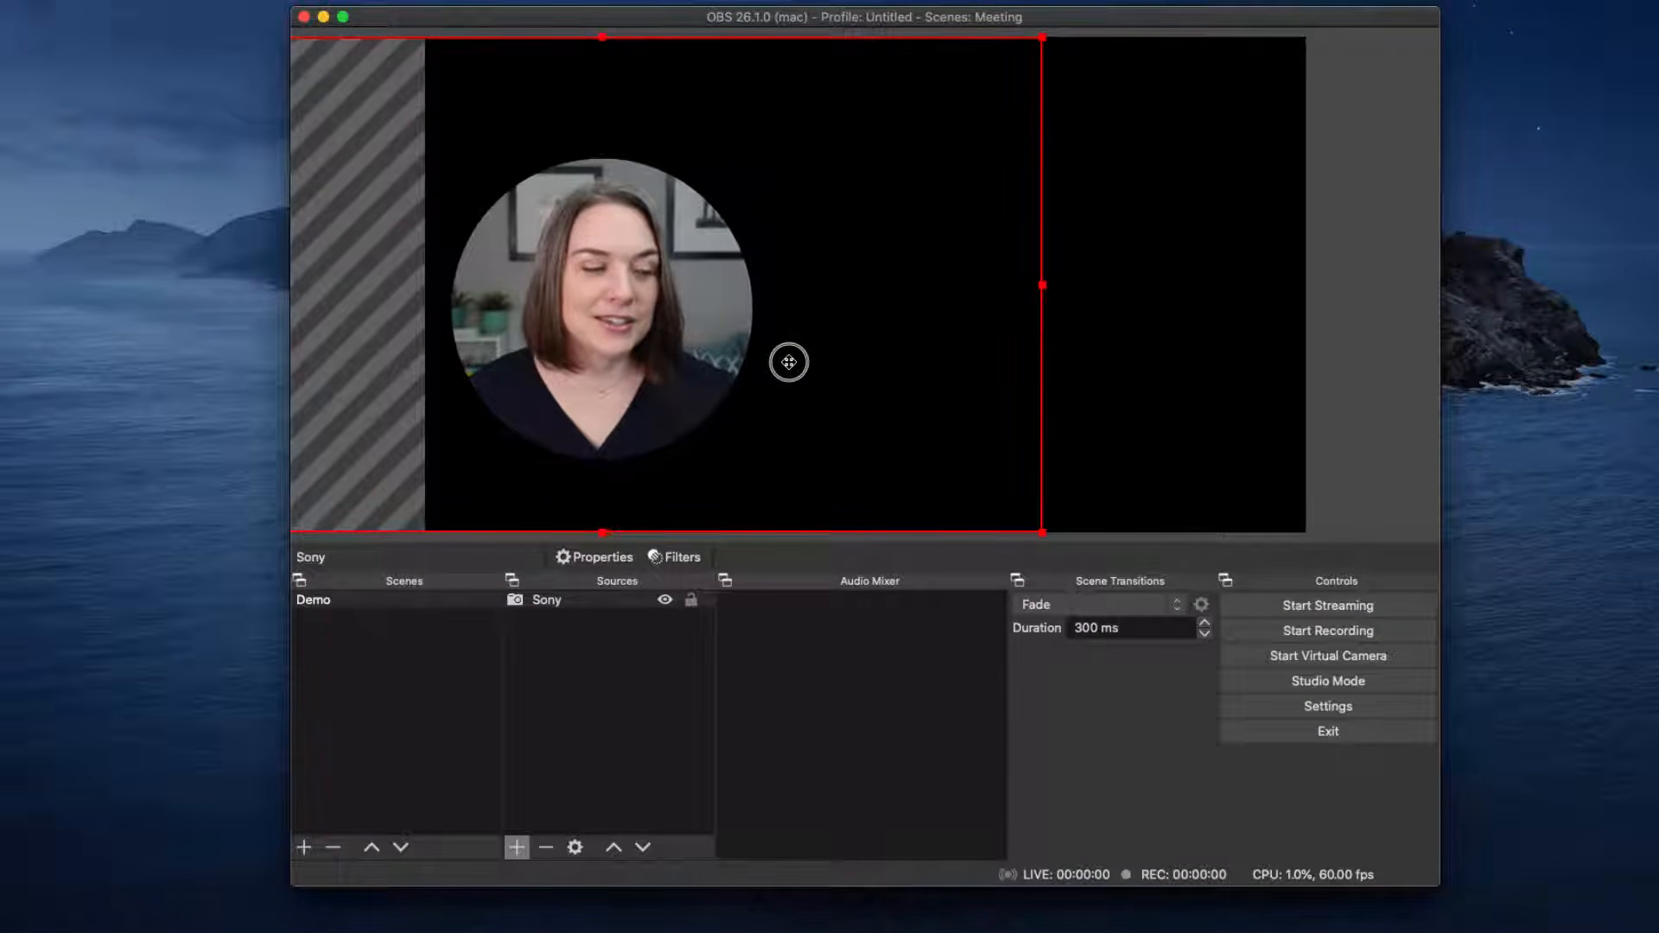
left_click_drag(1039, 531, 874, 467)
left_click_drag(548, 299, 617, 332)
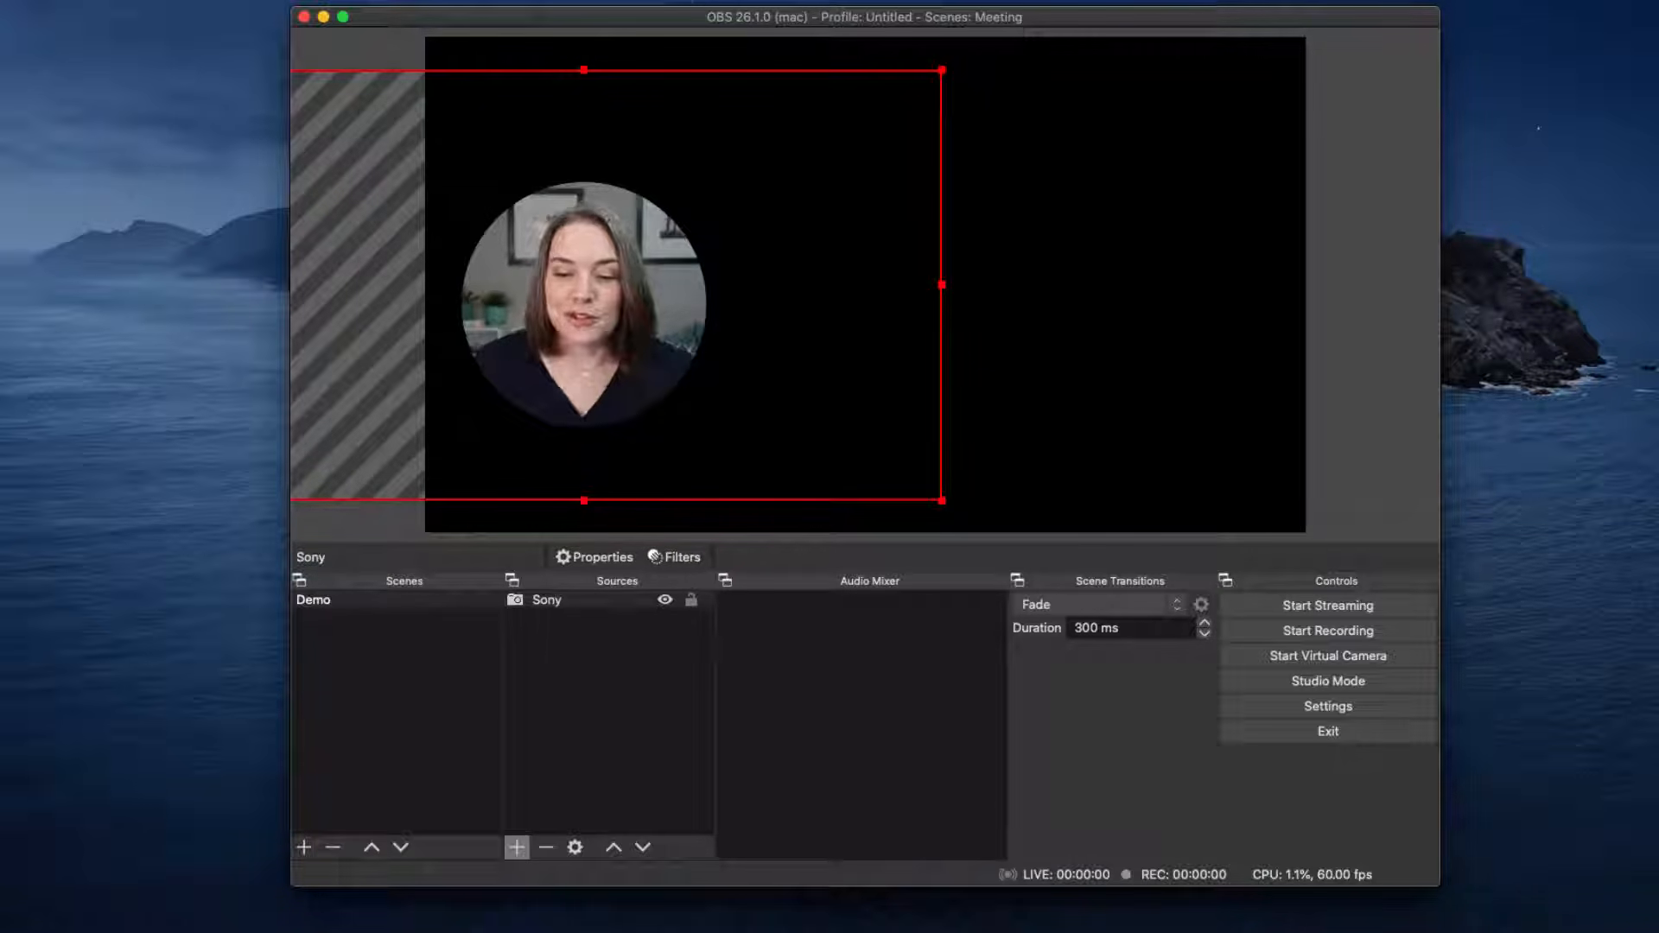
Step: Add The Blues-CirclePIP1.png from the Finder folder The Blues Overlay Pack v2 to the OBS scene, keeping the Finder window clear of the canvas
key("super+Tab")
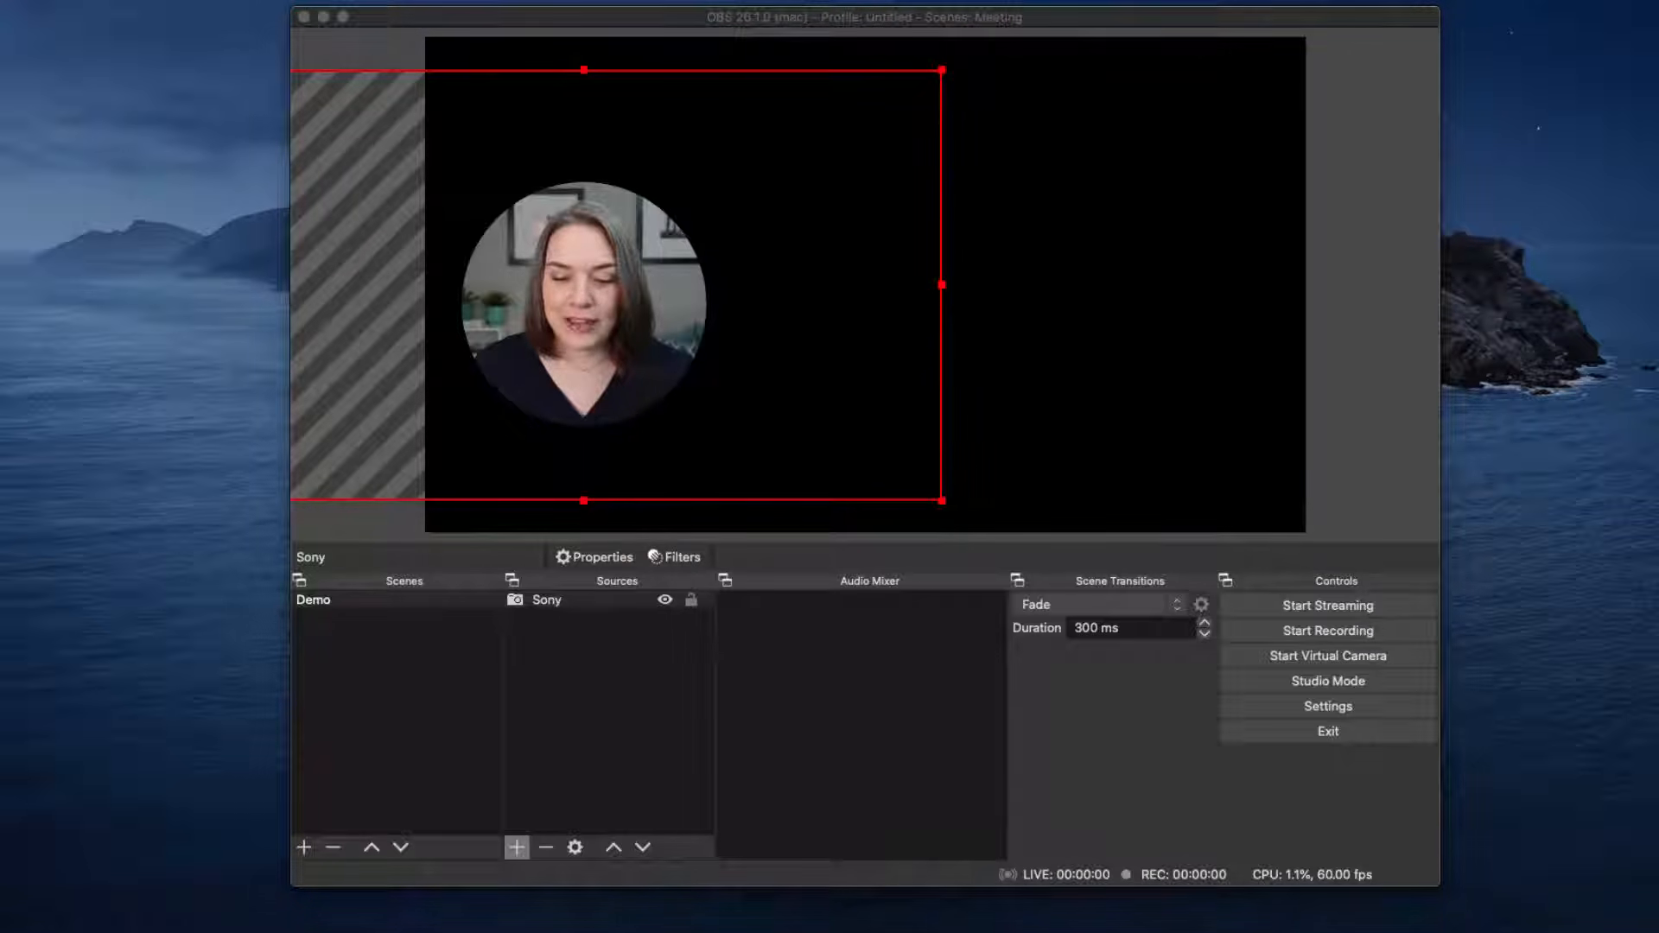
left_click_drag(1650, 809, 1086, 422)
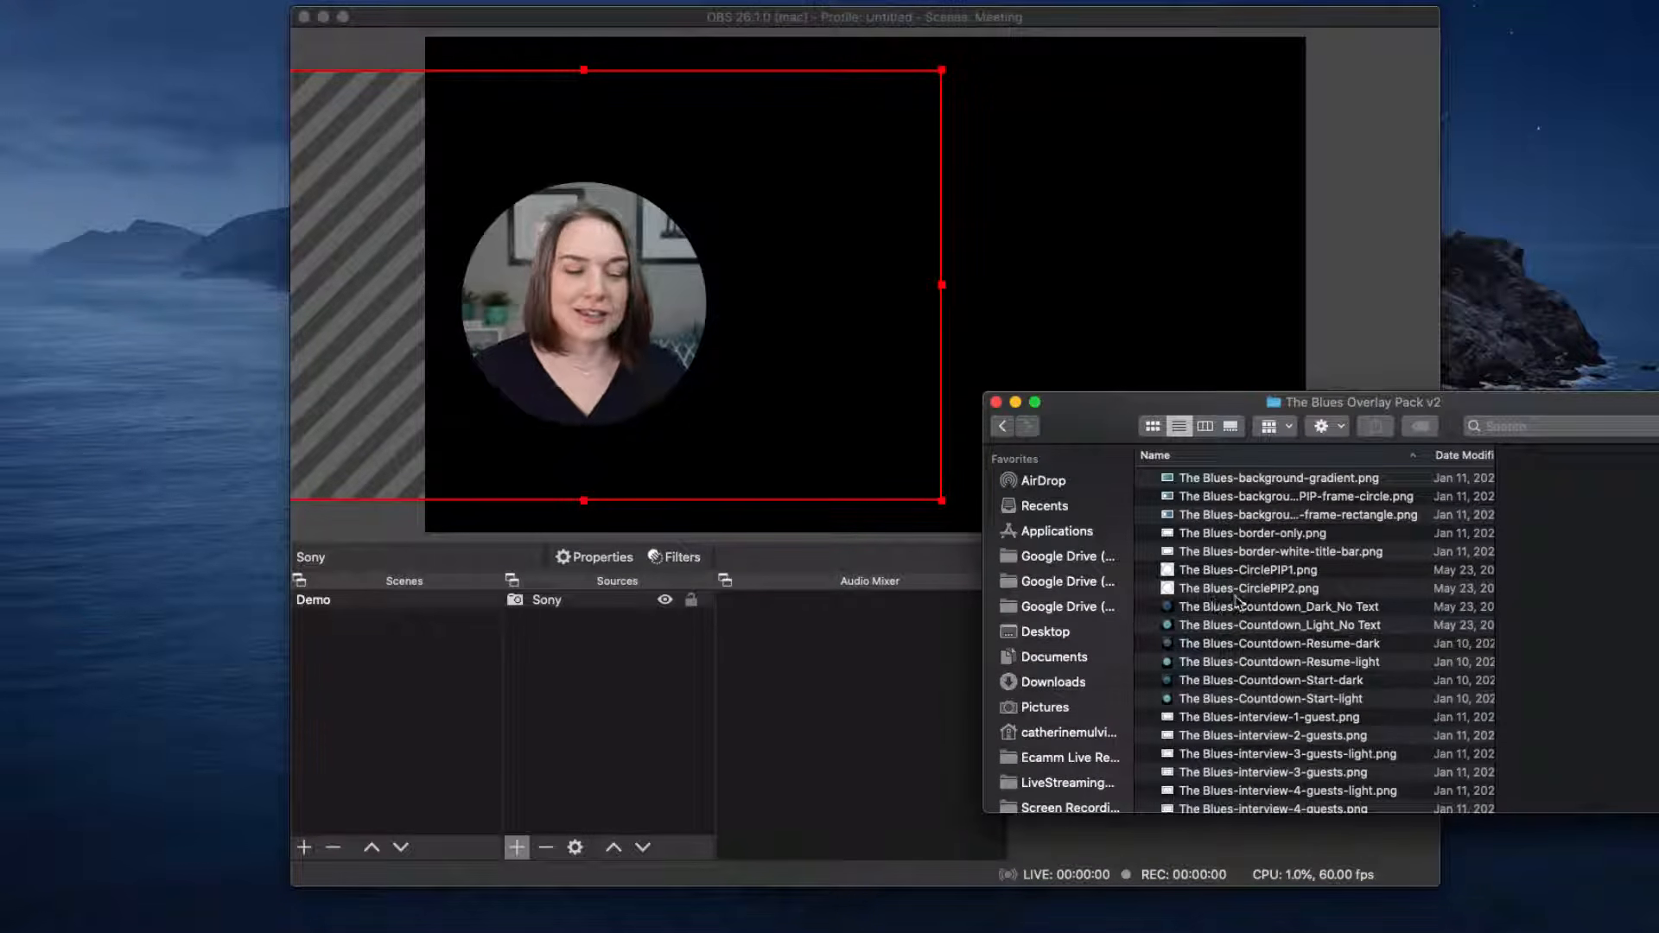
left_click(1186, 572)
left_click_drag(1197, 577, 683, 357)
left_click_drag(1027, 415, 1260, 551)
Step: Resize and align the circle frame image so that it fits closely around the circular camera picture
left_click_drag(610, 227, 729, 322)
left_click_drag(704, 191, 705, 307)
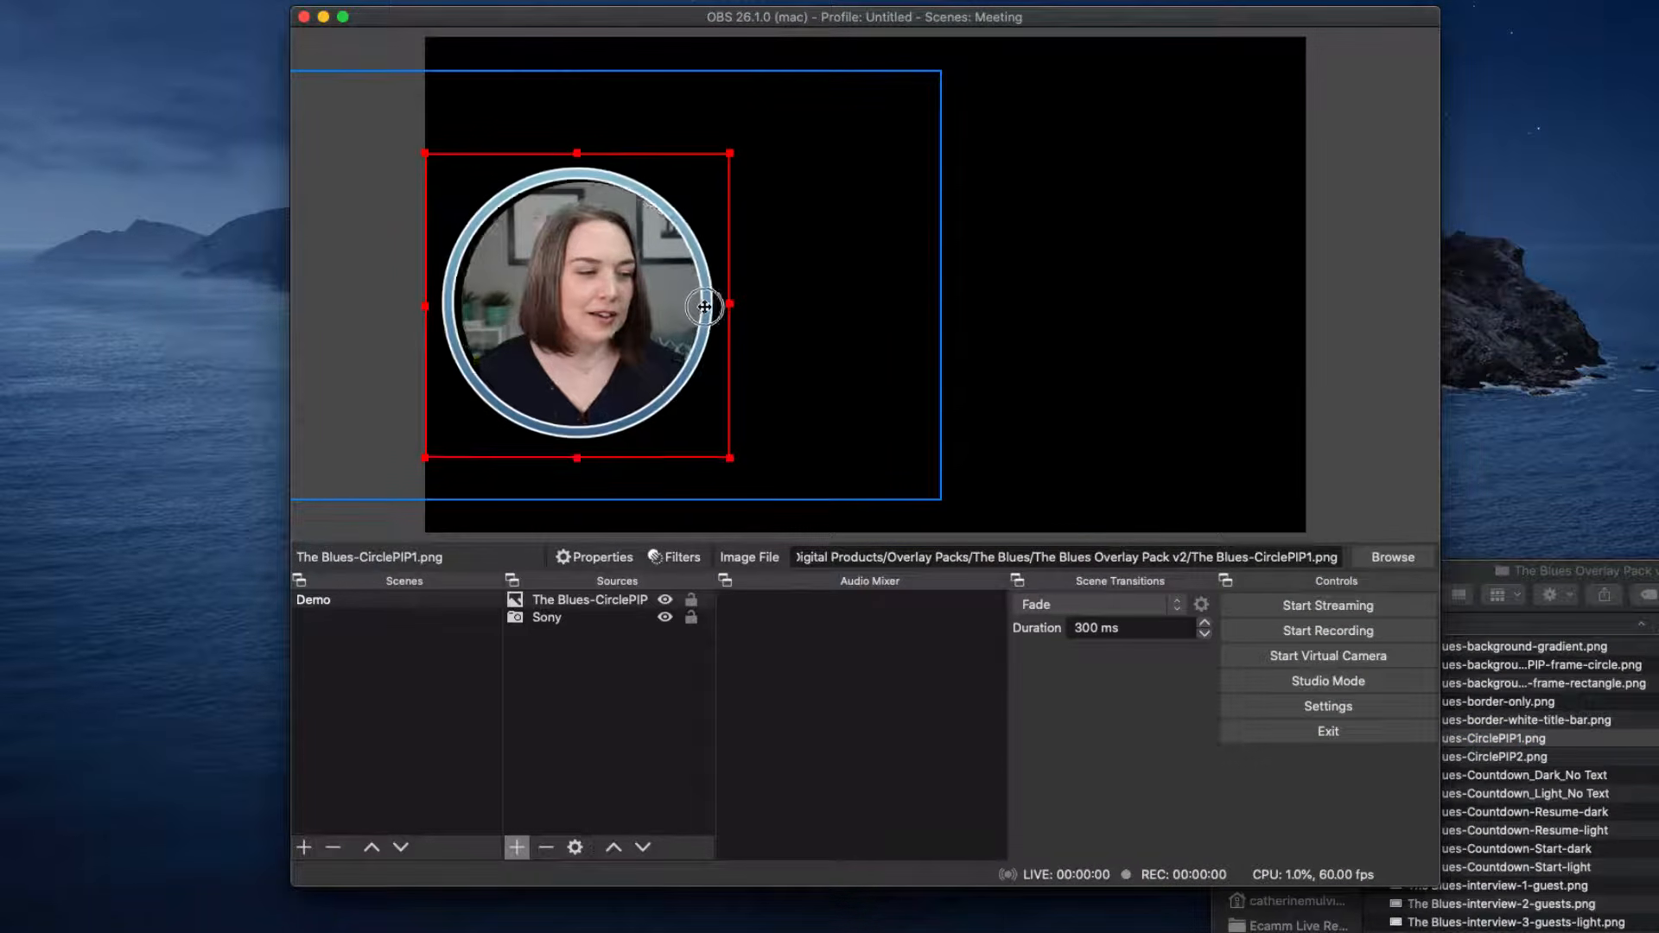
left_click_drag(424, 153, 434, 160)
left_click_drag(596, 183, 598, 181)
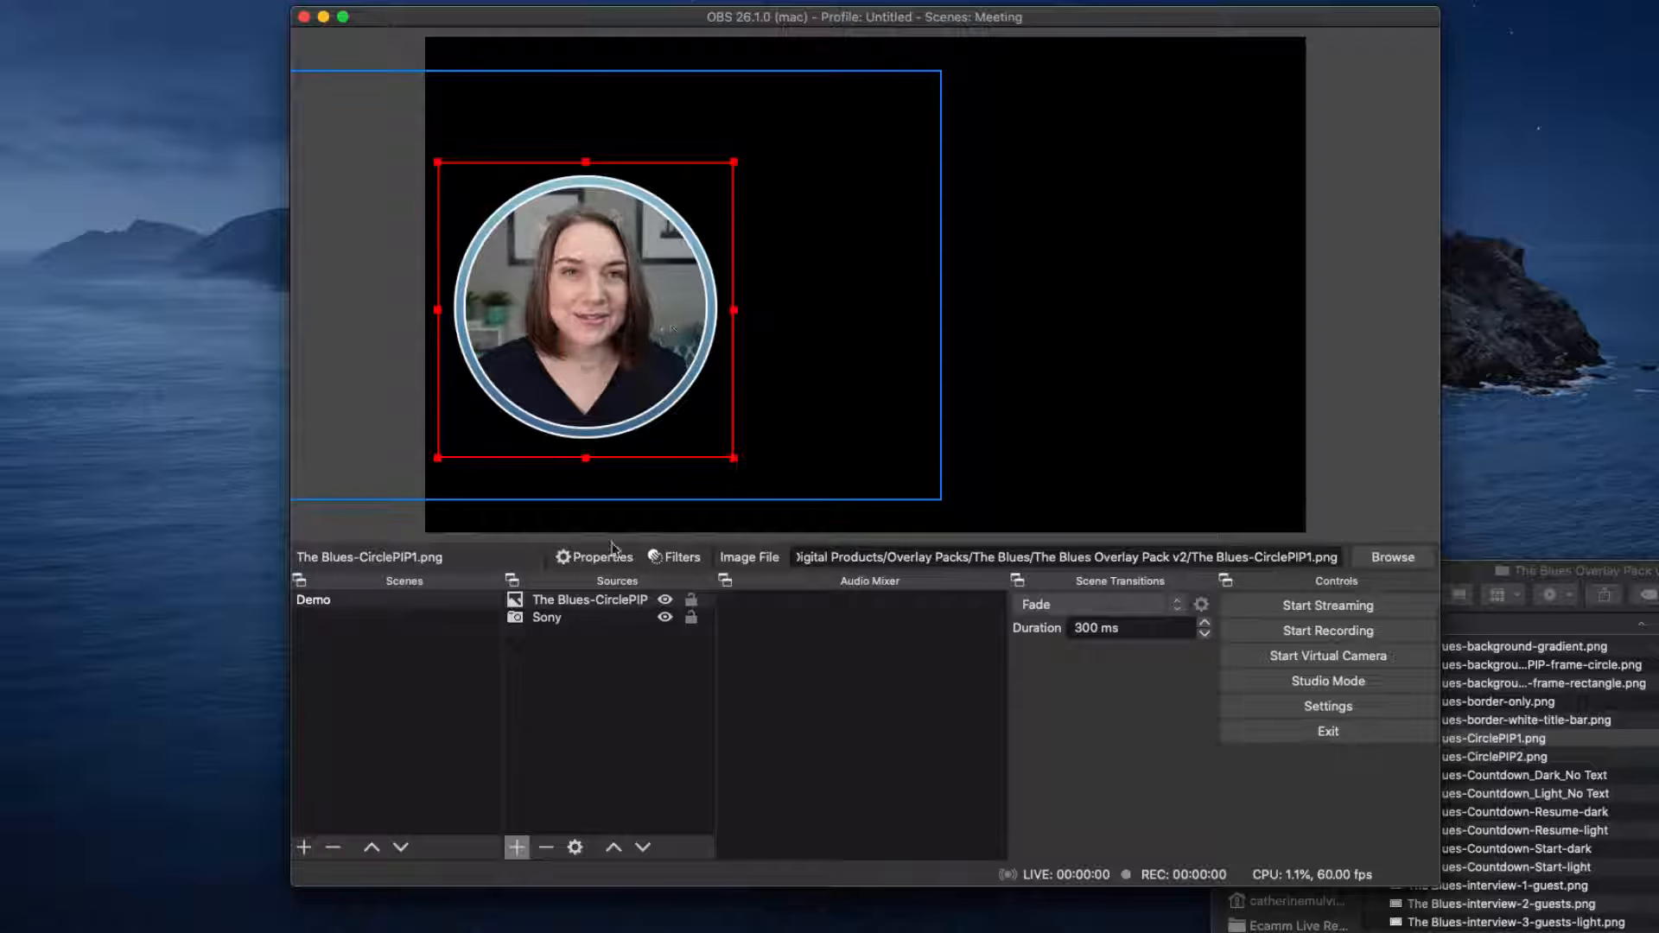
Step: Group the circle frame image with the Sony camera source and shift the group slightly up and to the left on the canvas
left_click(564, 605)
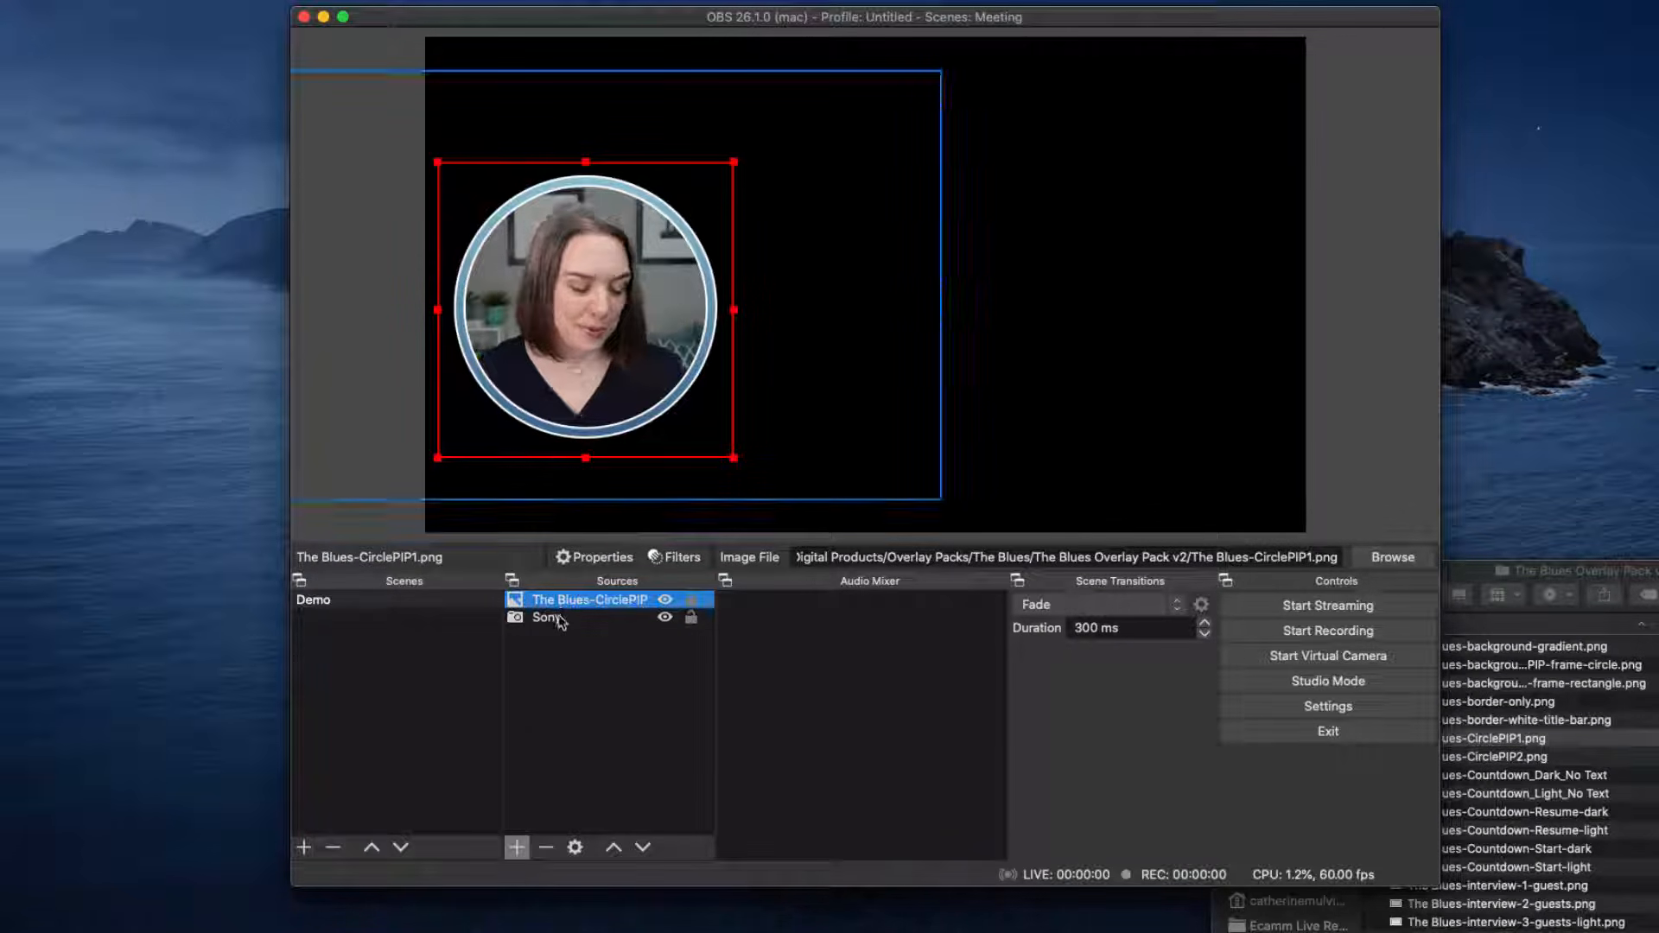
left_click(560, 619, "shift")
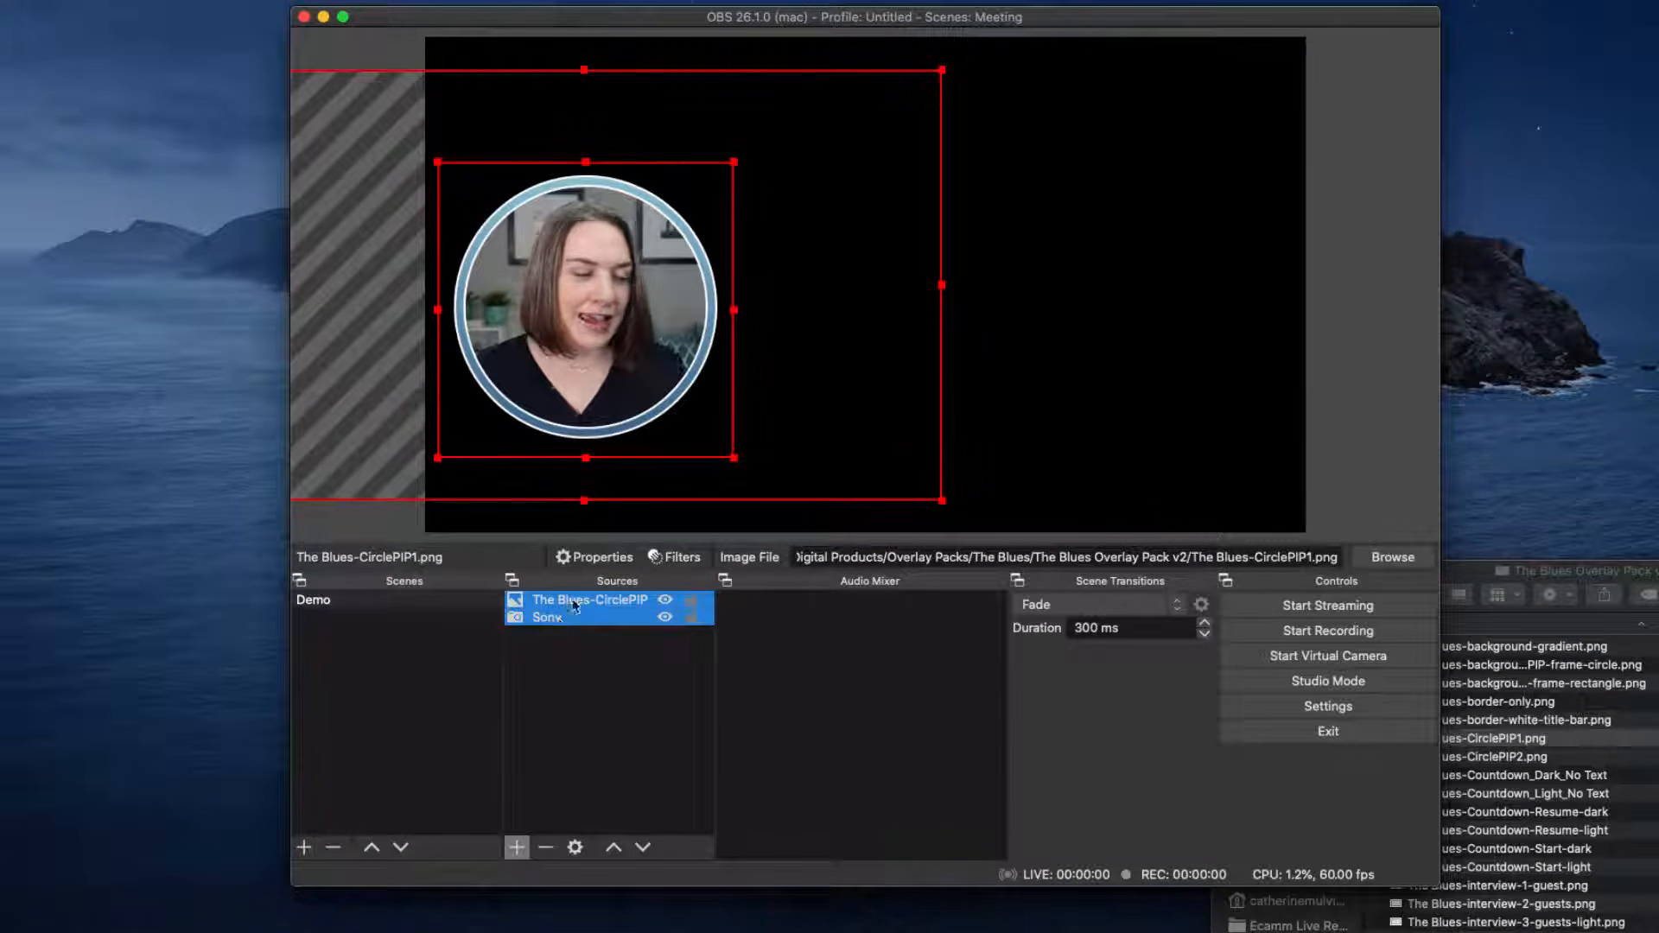
right_click(563, 608)
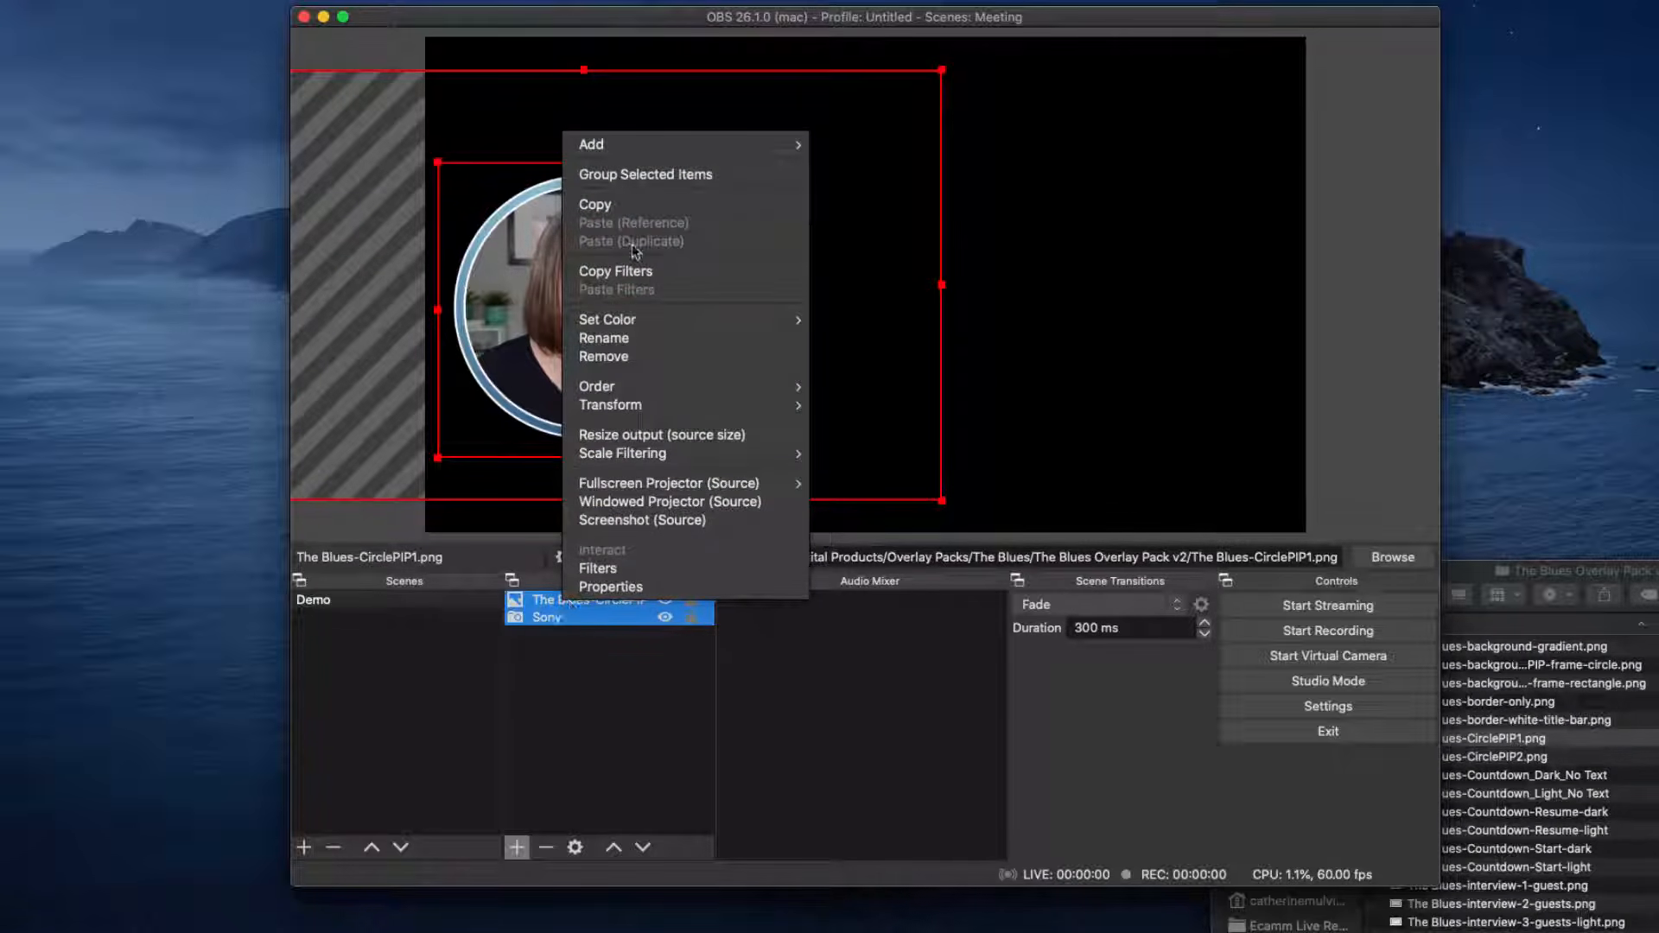
left_click(657, 174)
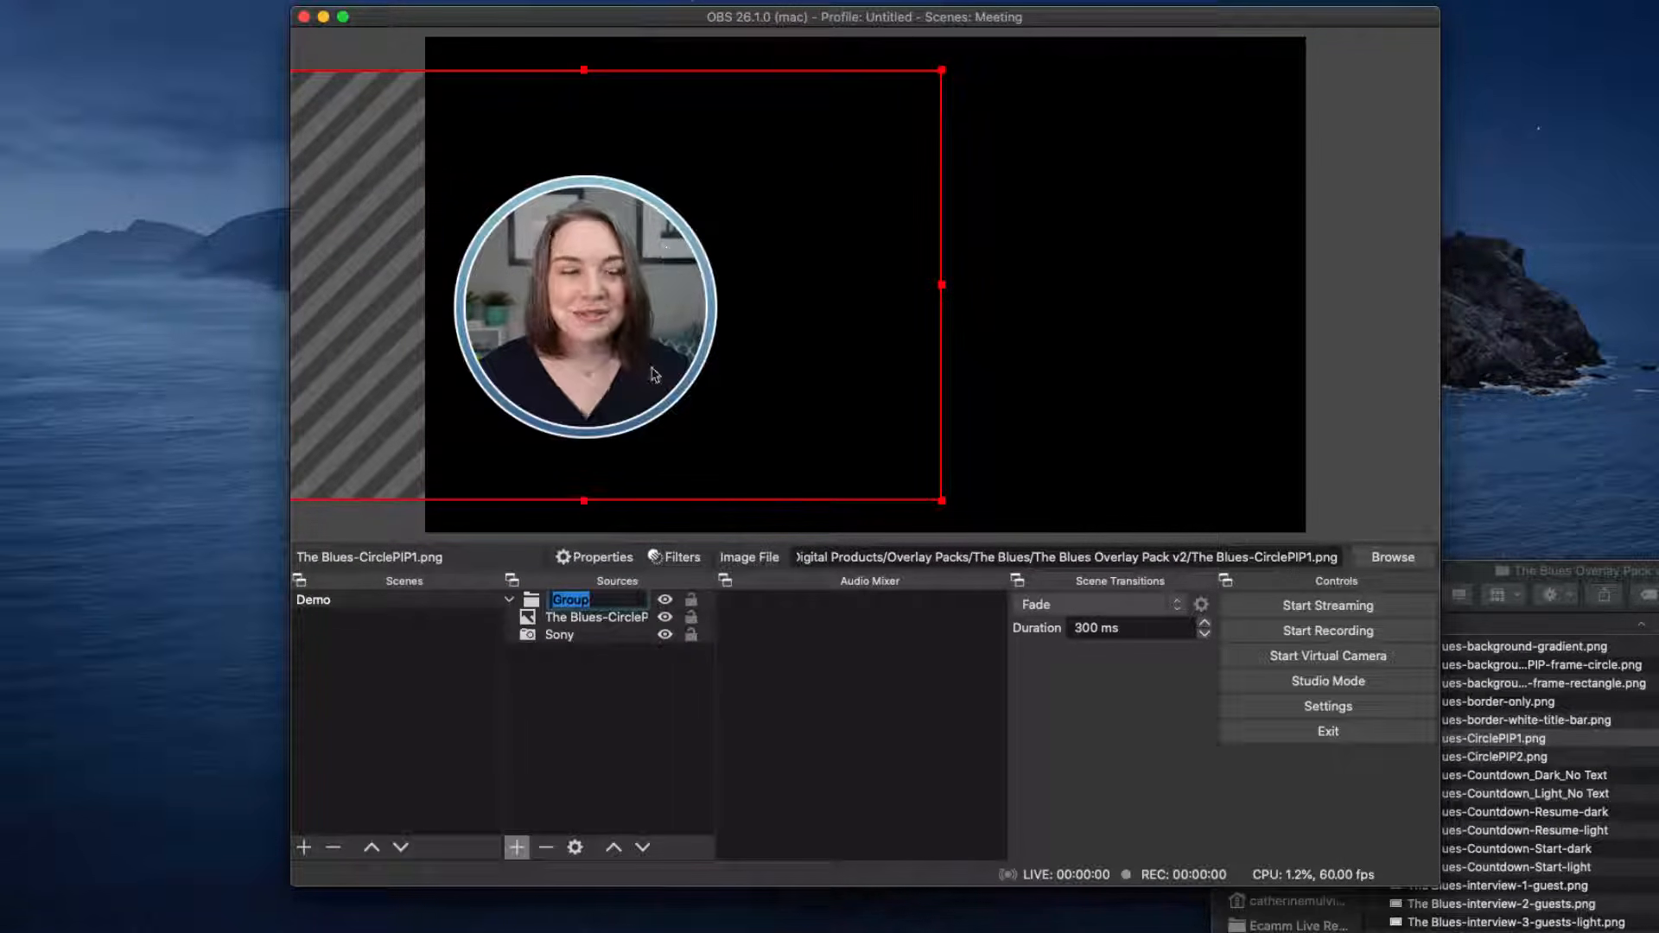
left_click_drag(670, 365, 642, 319)
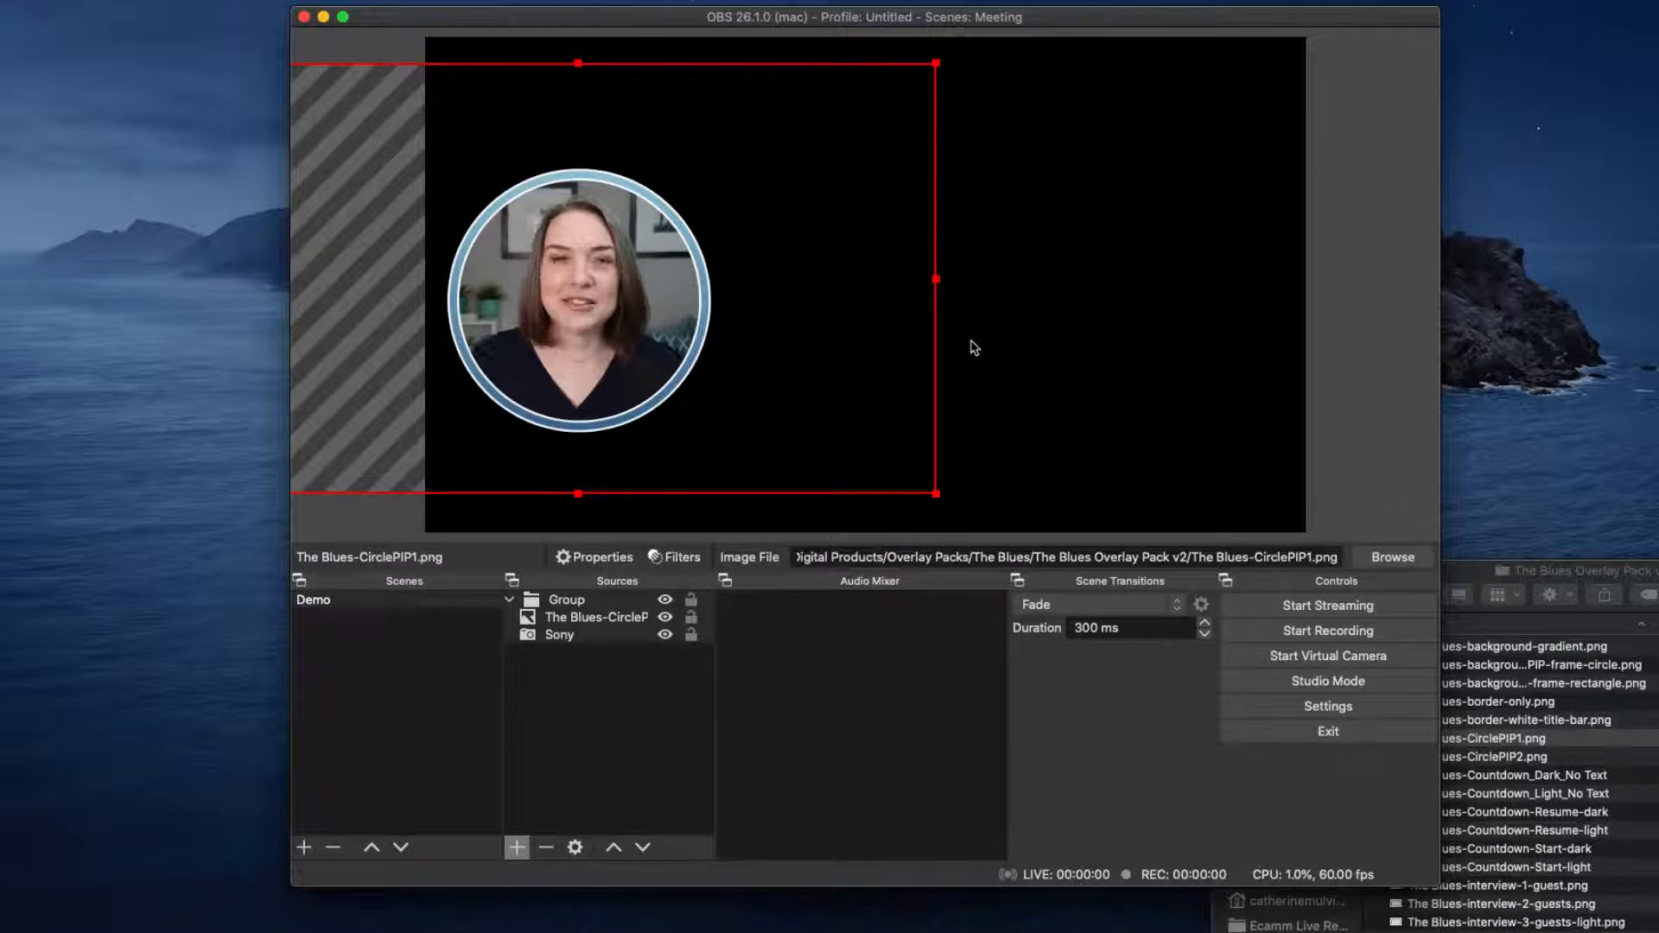
Step: Shrink the framed camera group slightly and move it down, keeping it near the left edge of the canvas
left_click_drag(933, 496, 874, 455)
left_click_drag(605, 314, 617, 361)
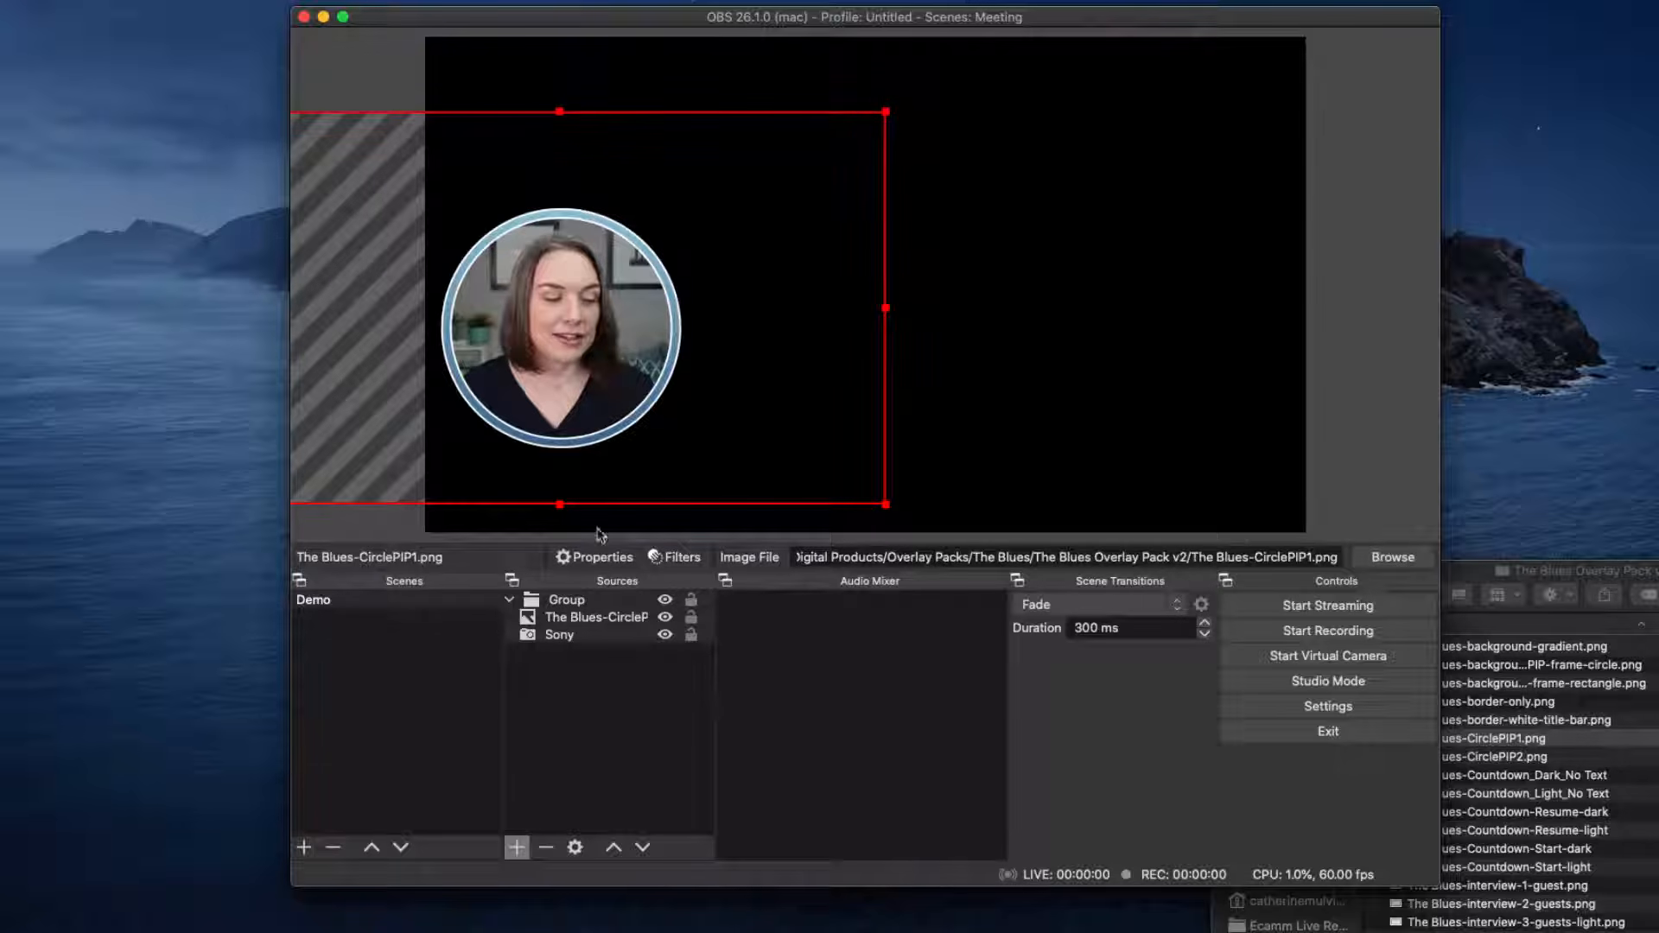
left_click(536, 788)
Step: Add a new Window Capture source named PPT to the Demo scene
left_click(518, 848)
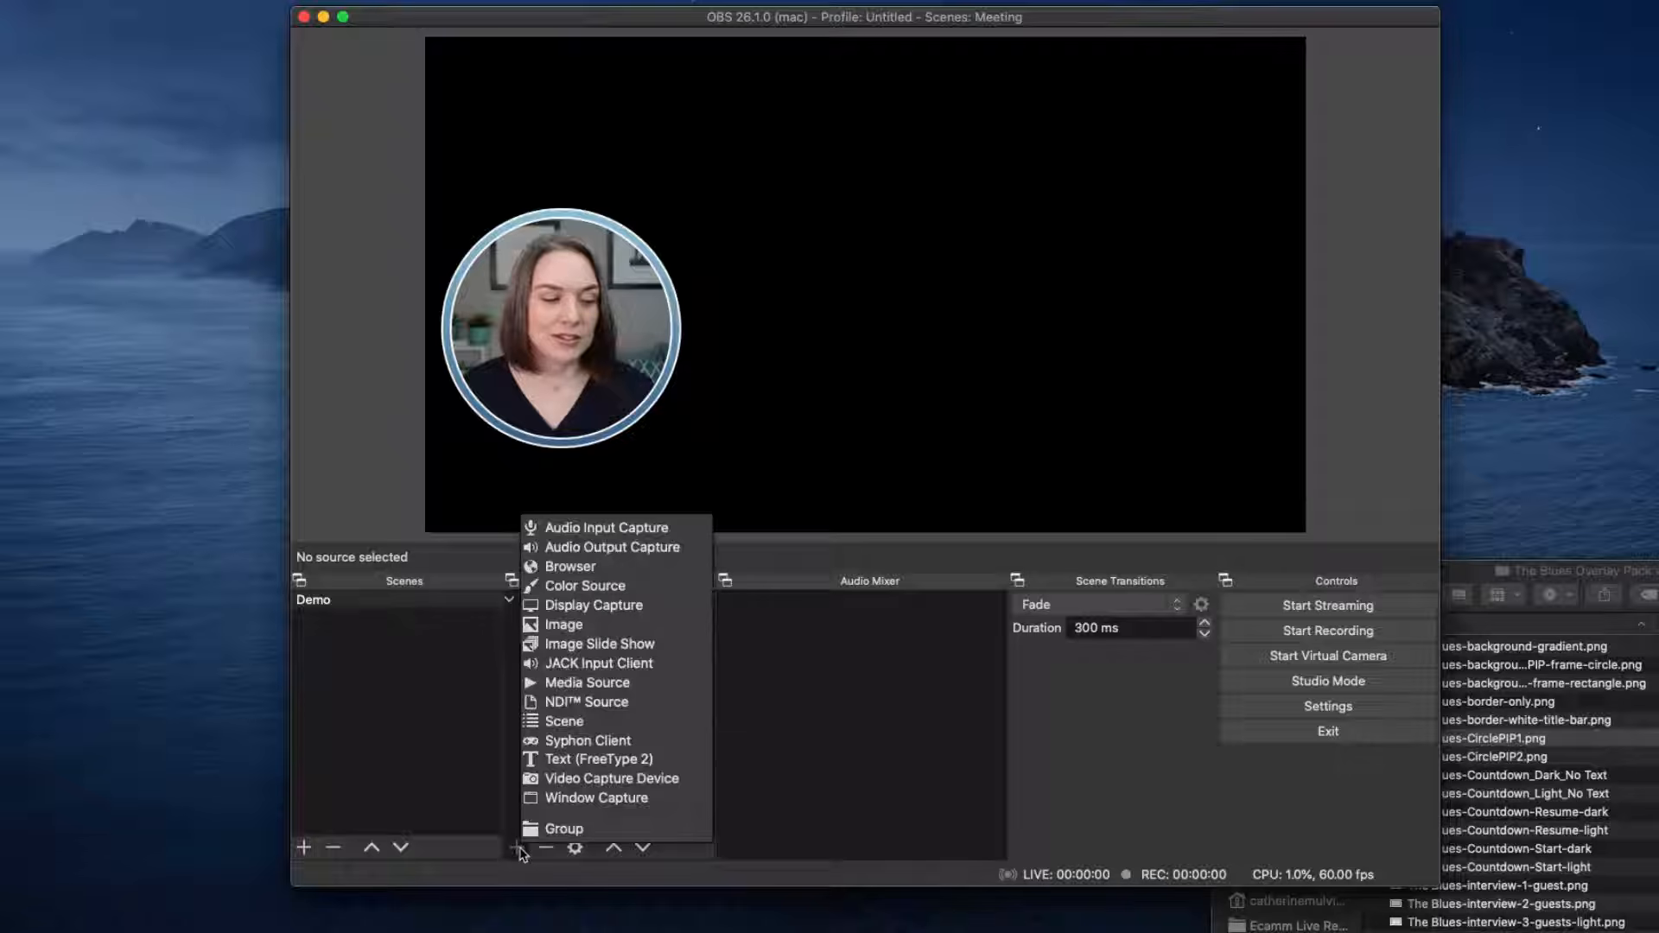
left_click(555, 796)
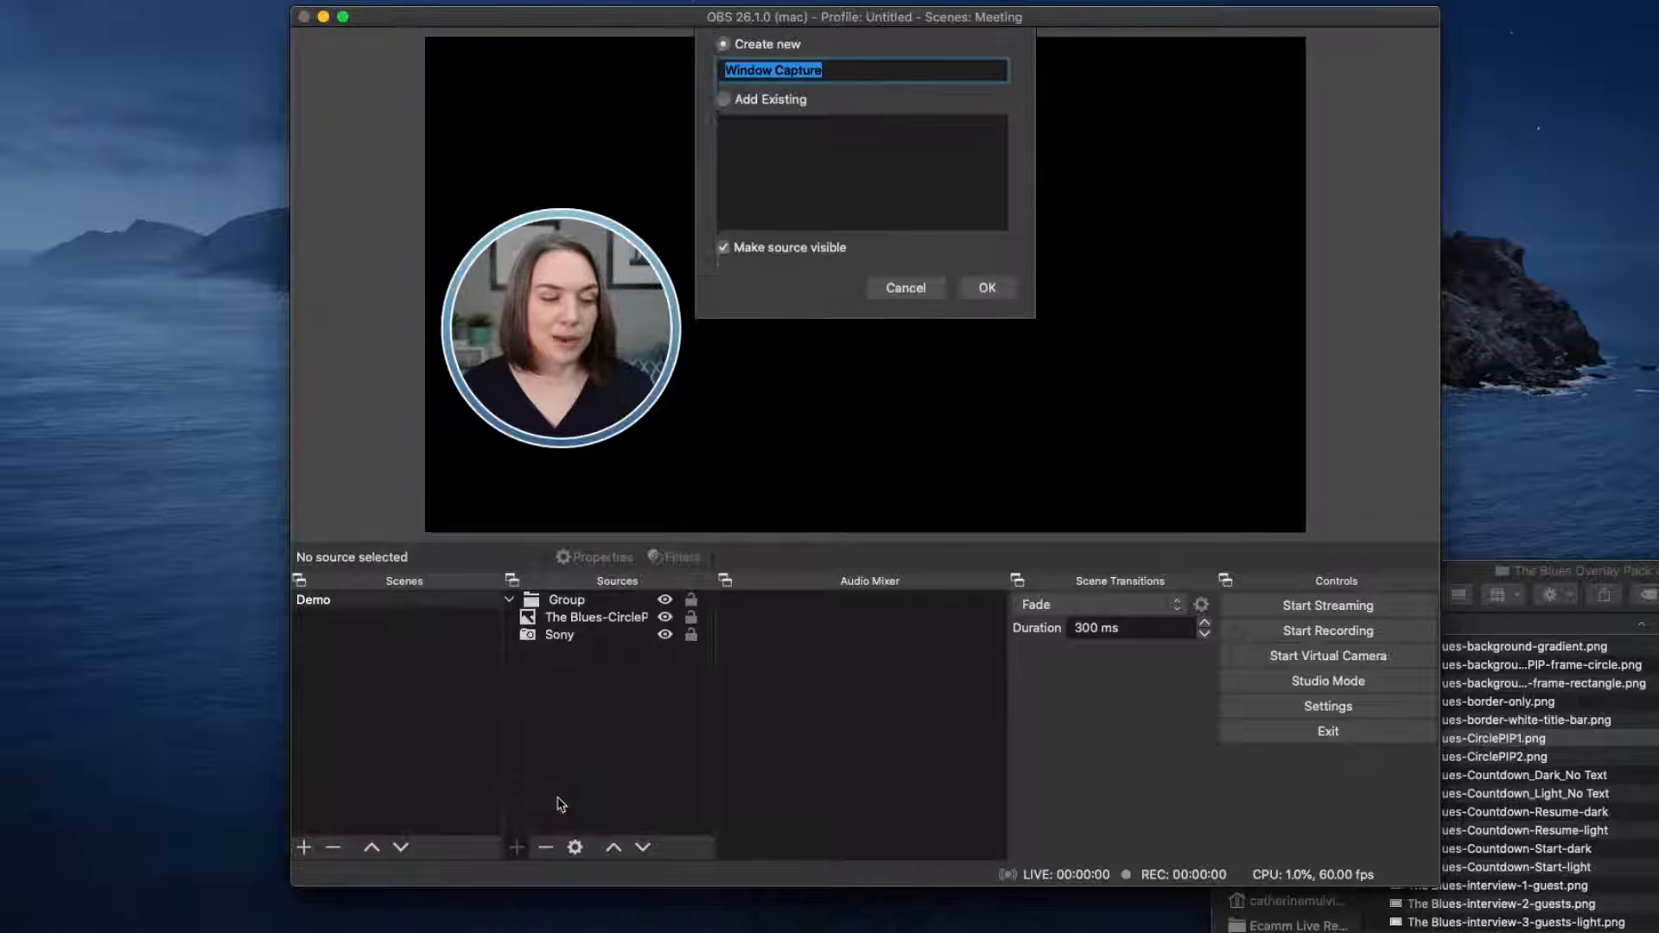
type("PPT")
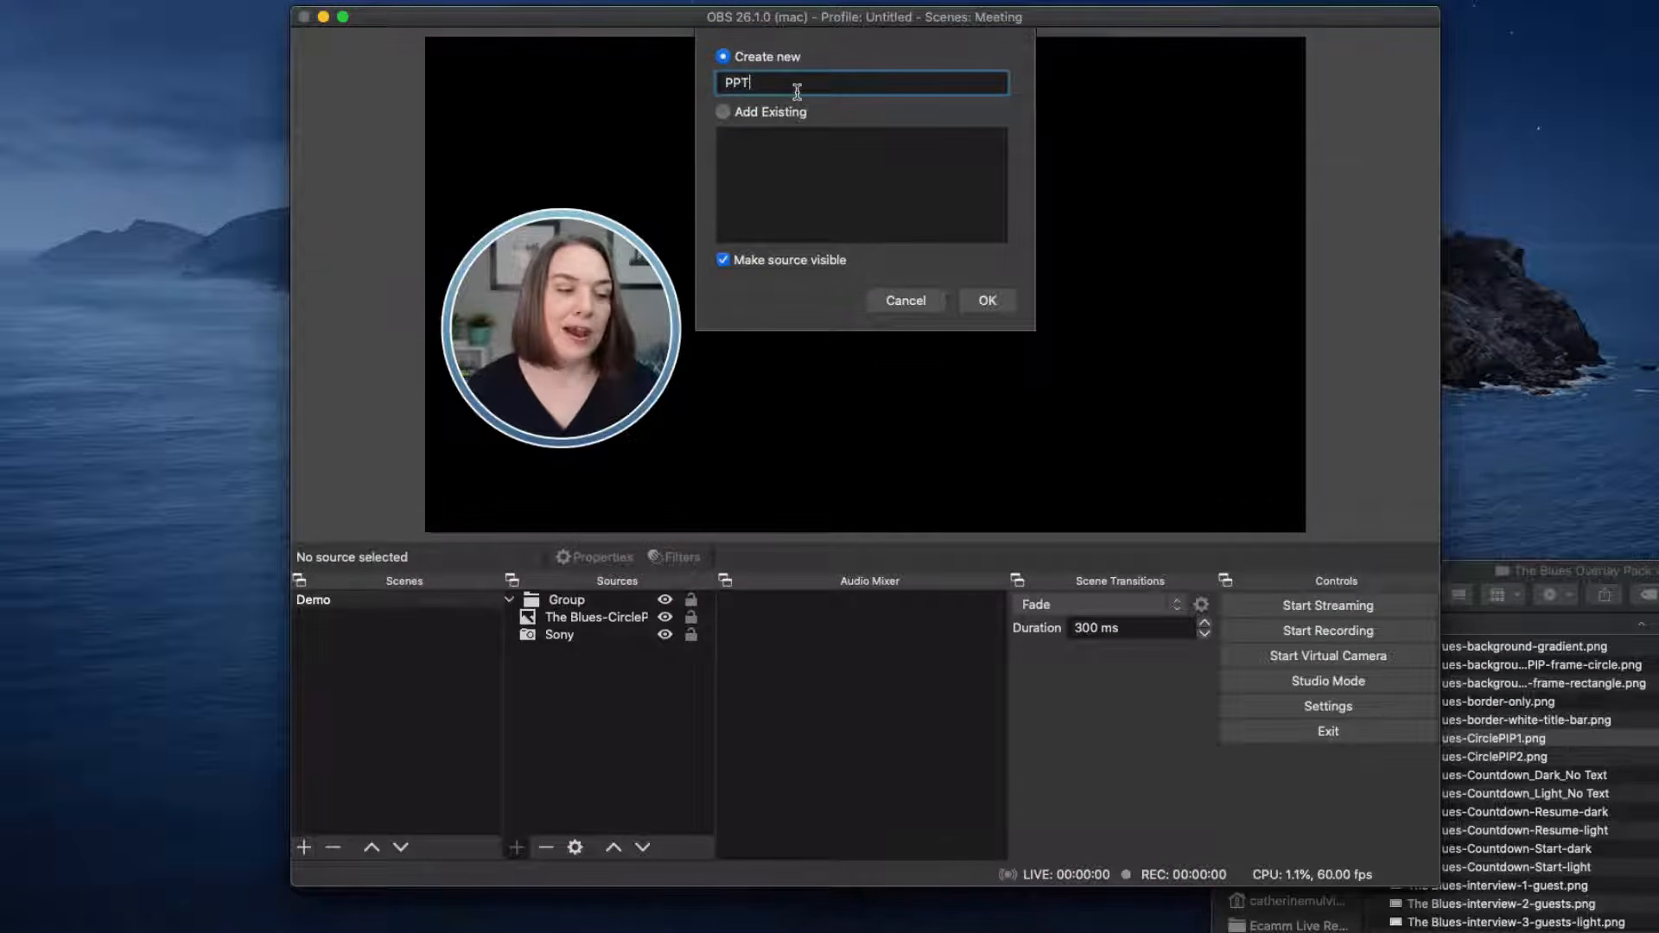
left_click(996, 306)
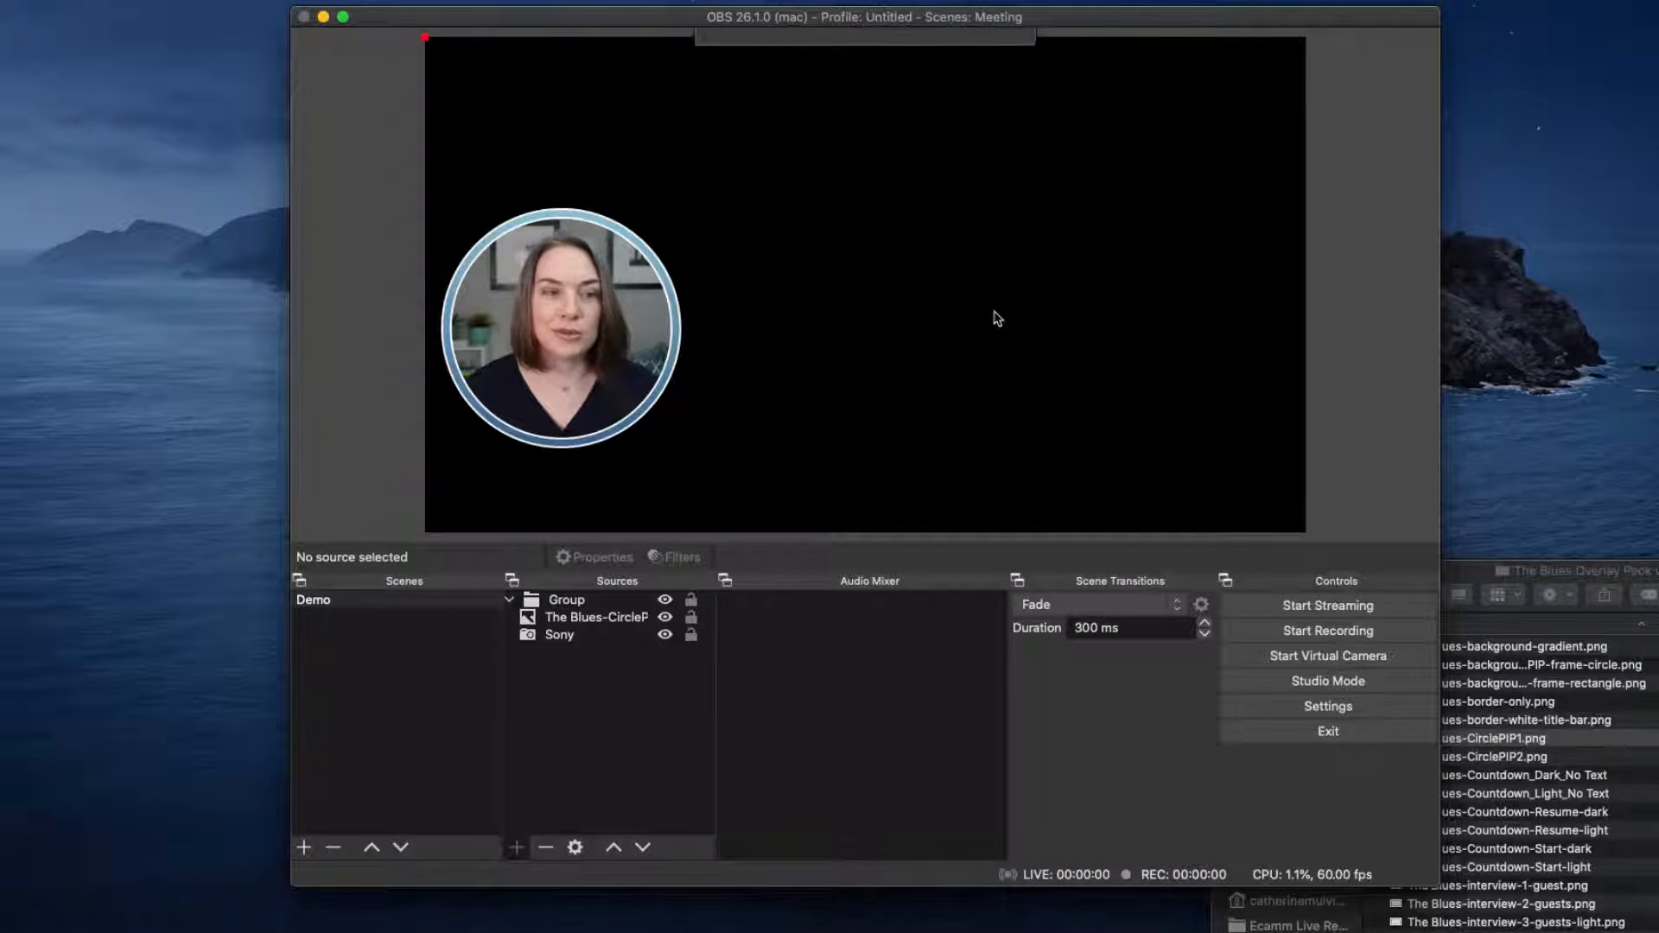
Step: Check the PPT source's list of windows, bring up Presentation1 in PowerPoint, and return to the source's properties in OBS
left_click(826, 510)
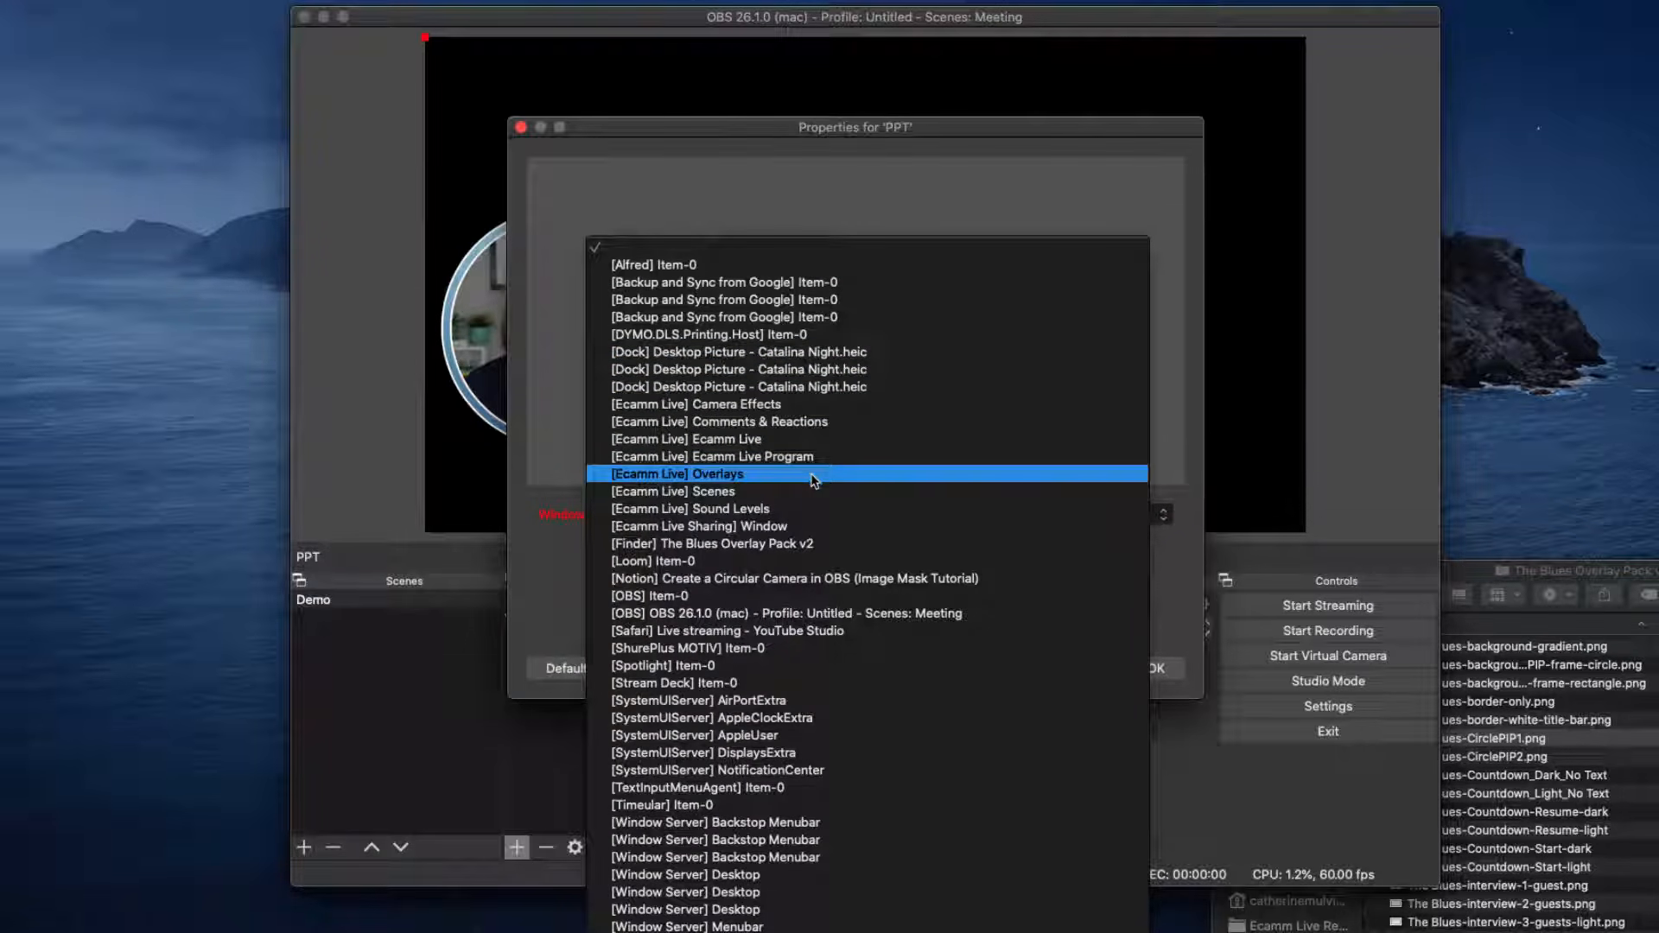
left_click(1200, 473)
mouse_move(1231, 932)
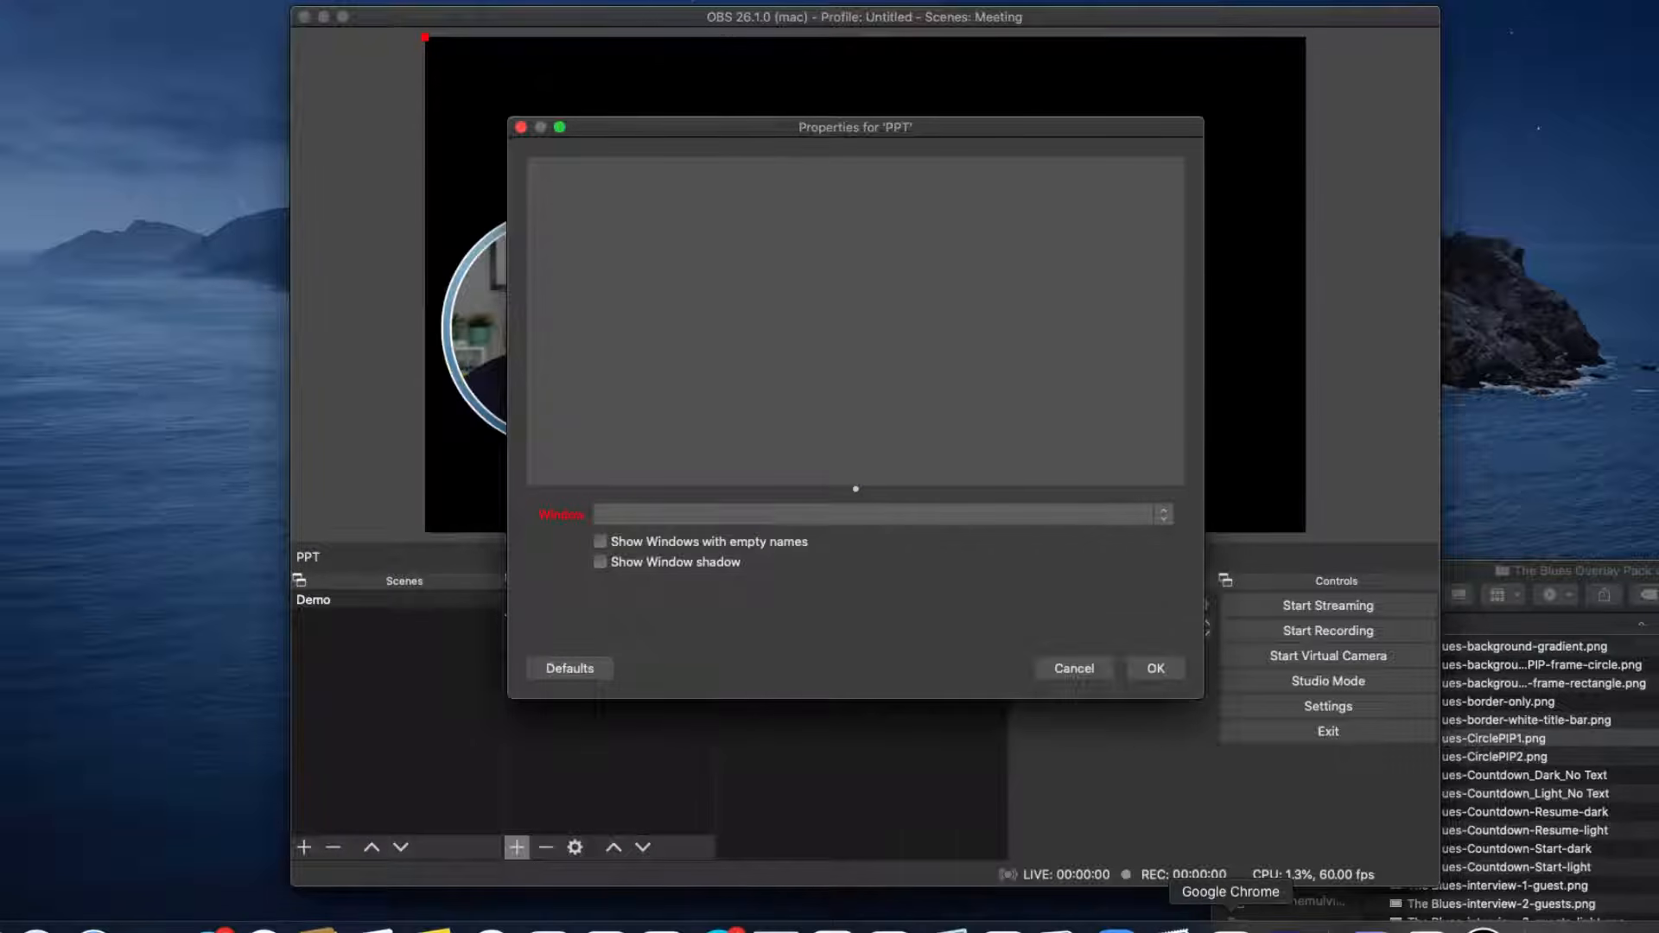
left_click(1407, 928)
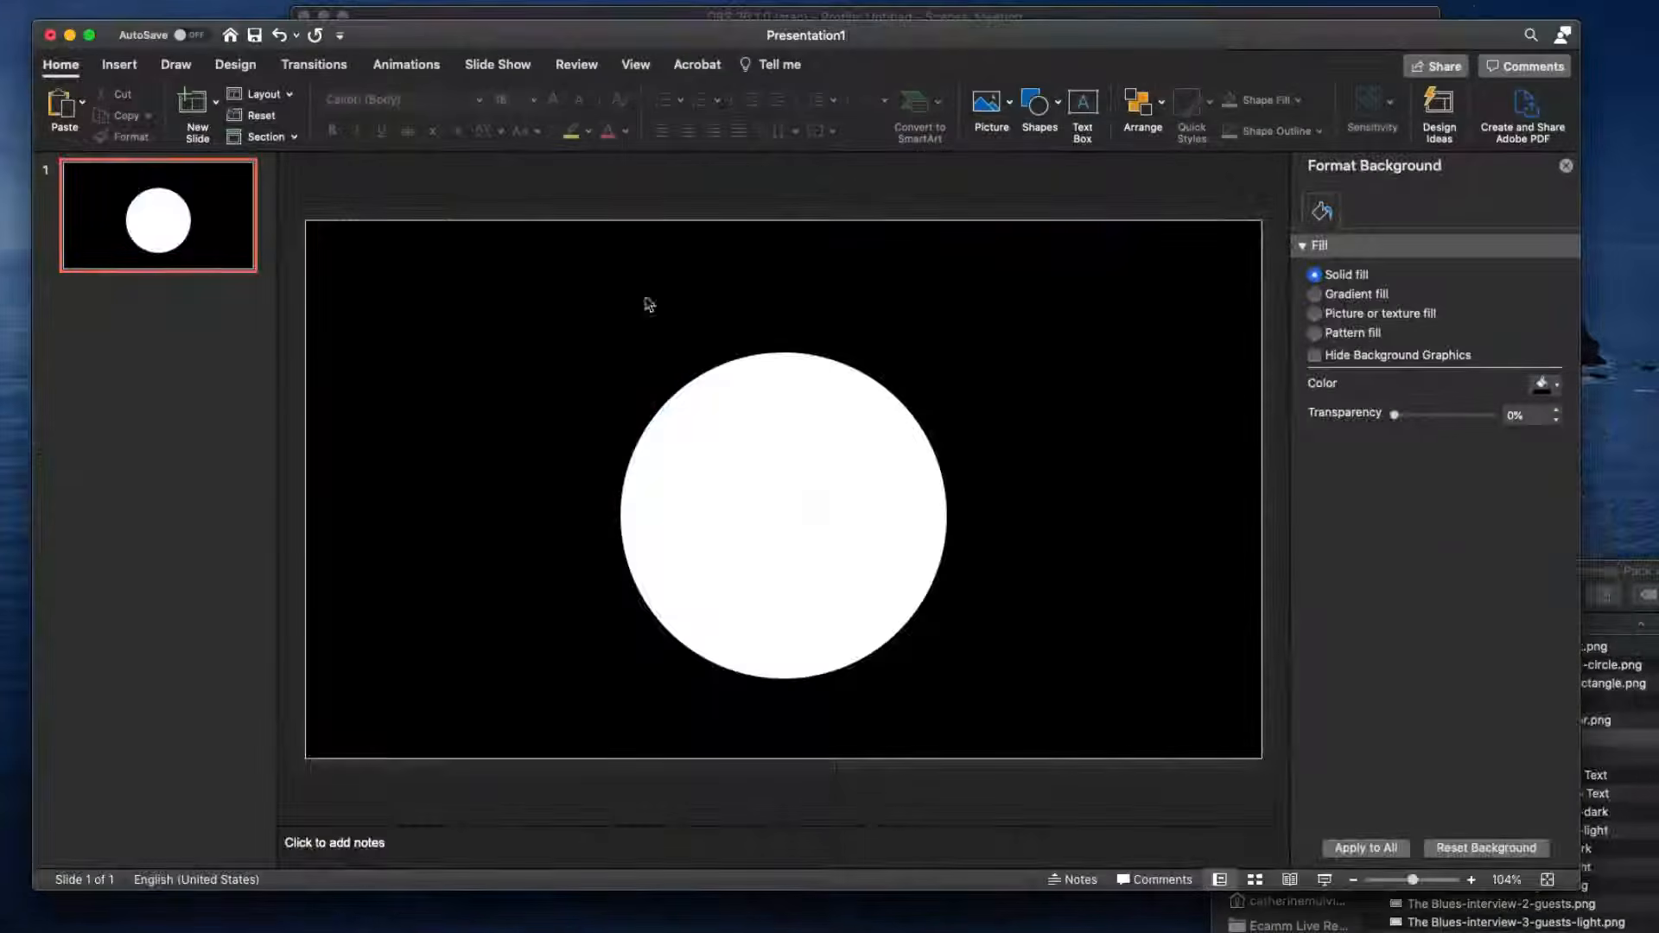
key("super+shift+Return")
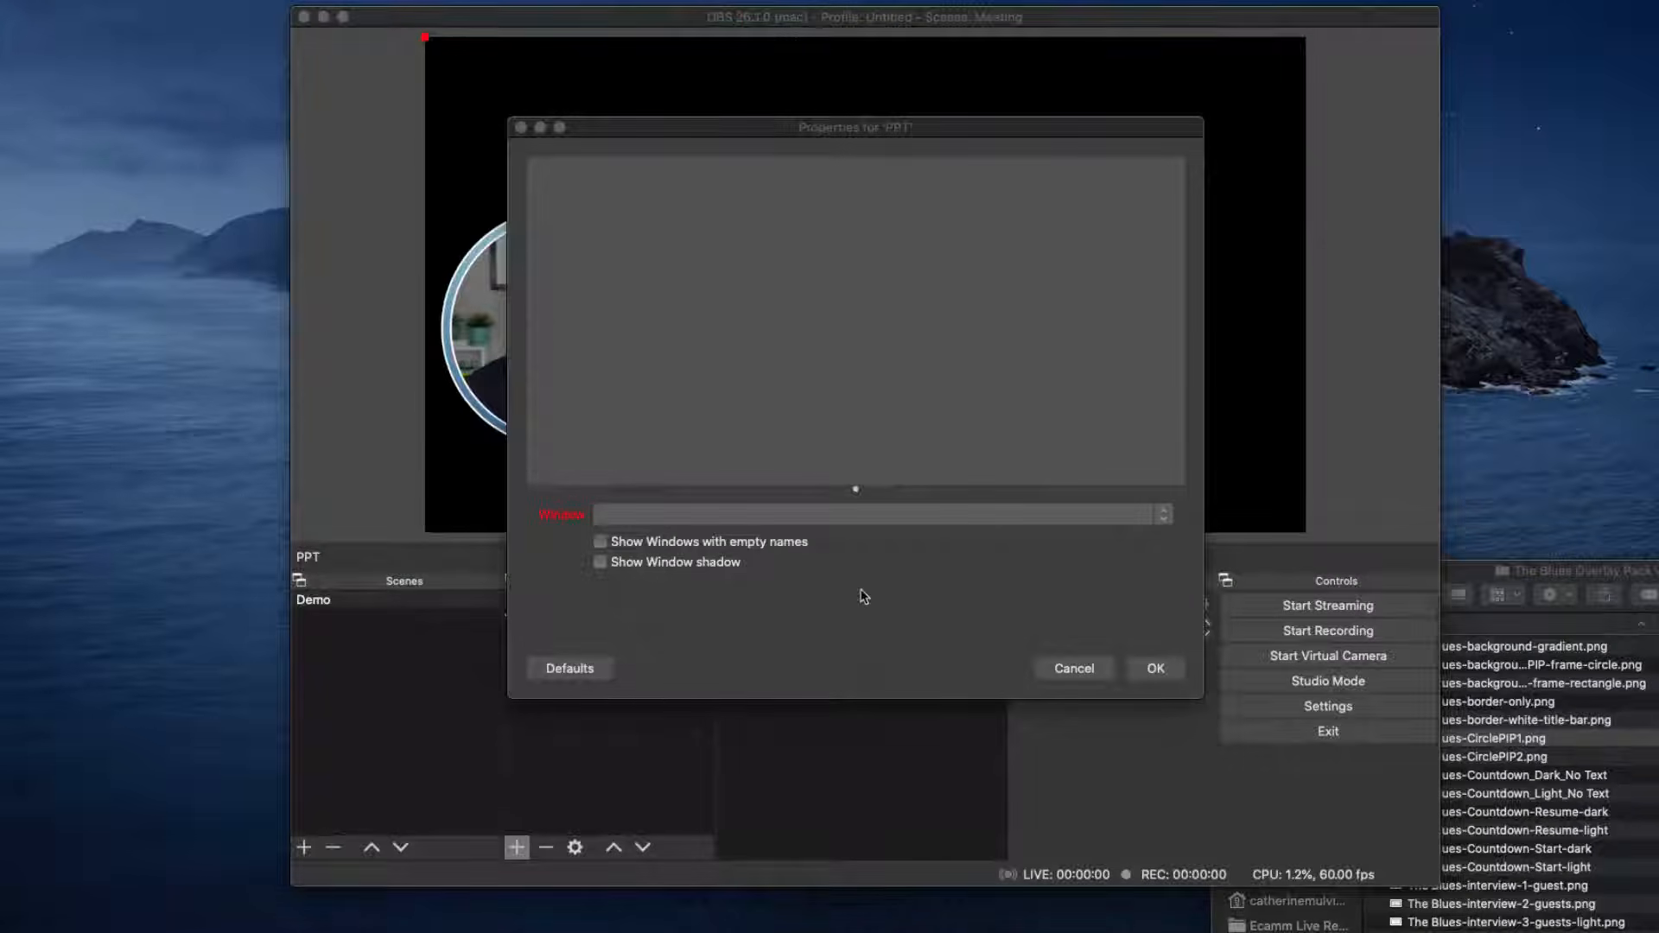
Step: Enable Show Windows with empty names and set the PPT source to capture the [Microsoft PowerPoint] Presentation1 window
left_click(879, 521)
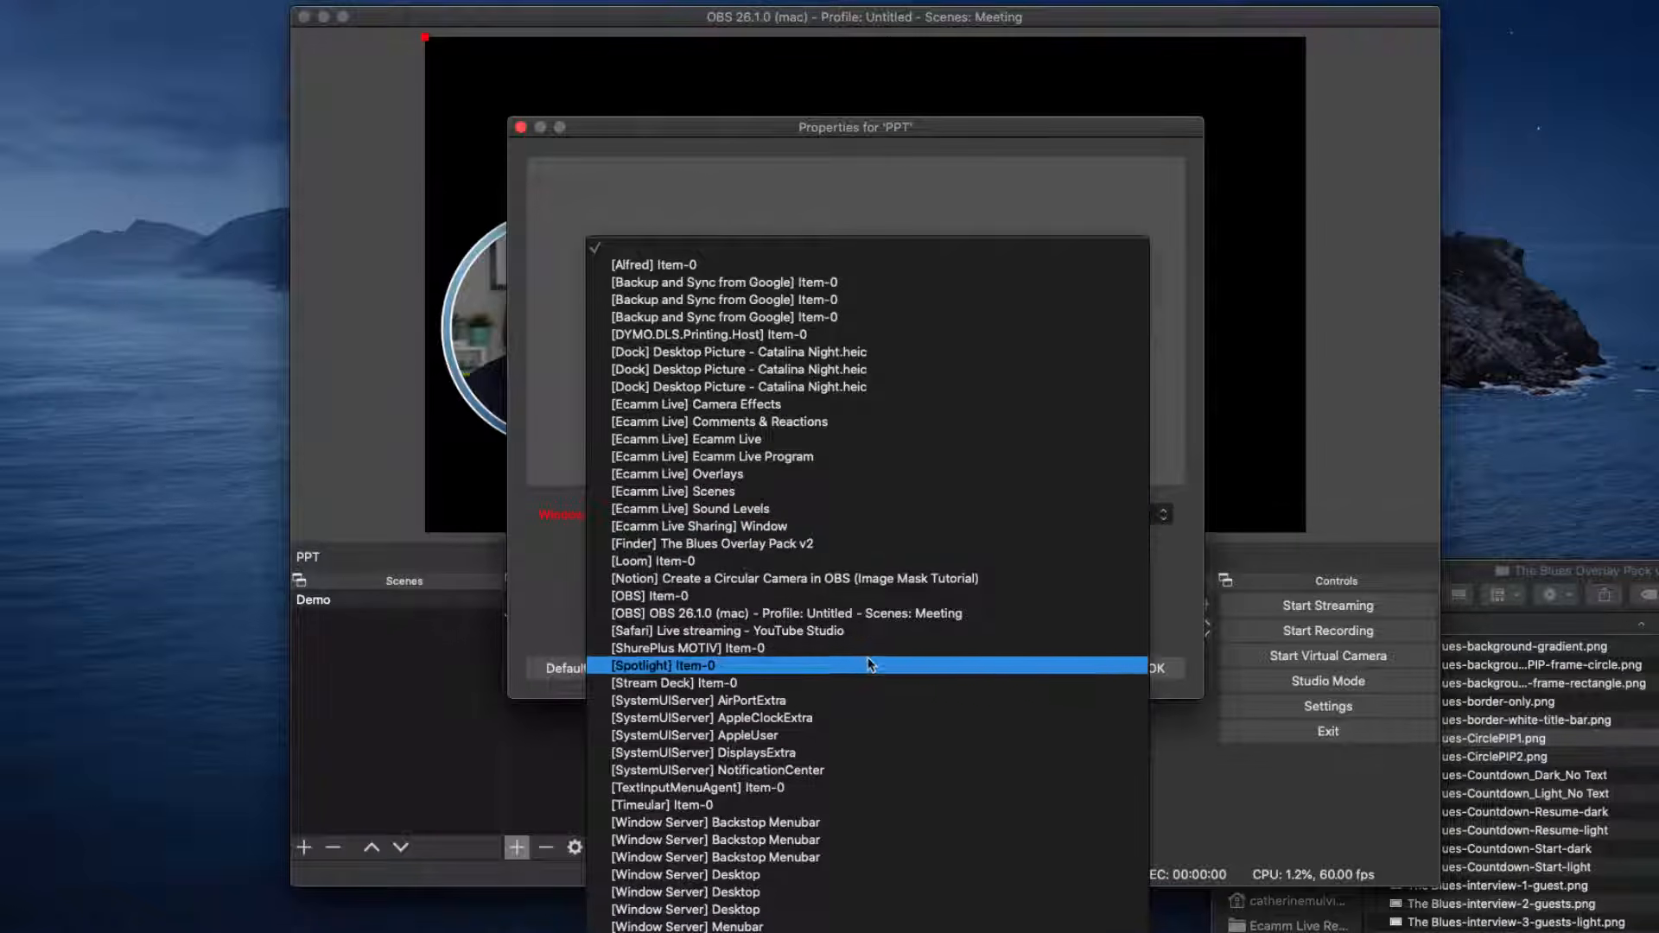
left_click(547, 555)
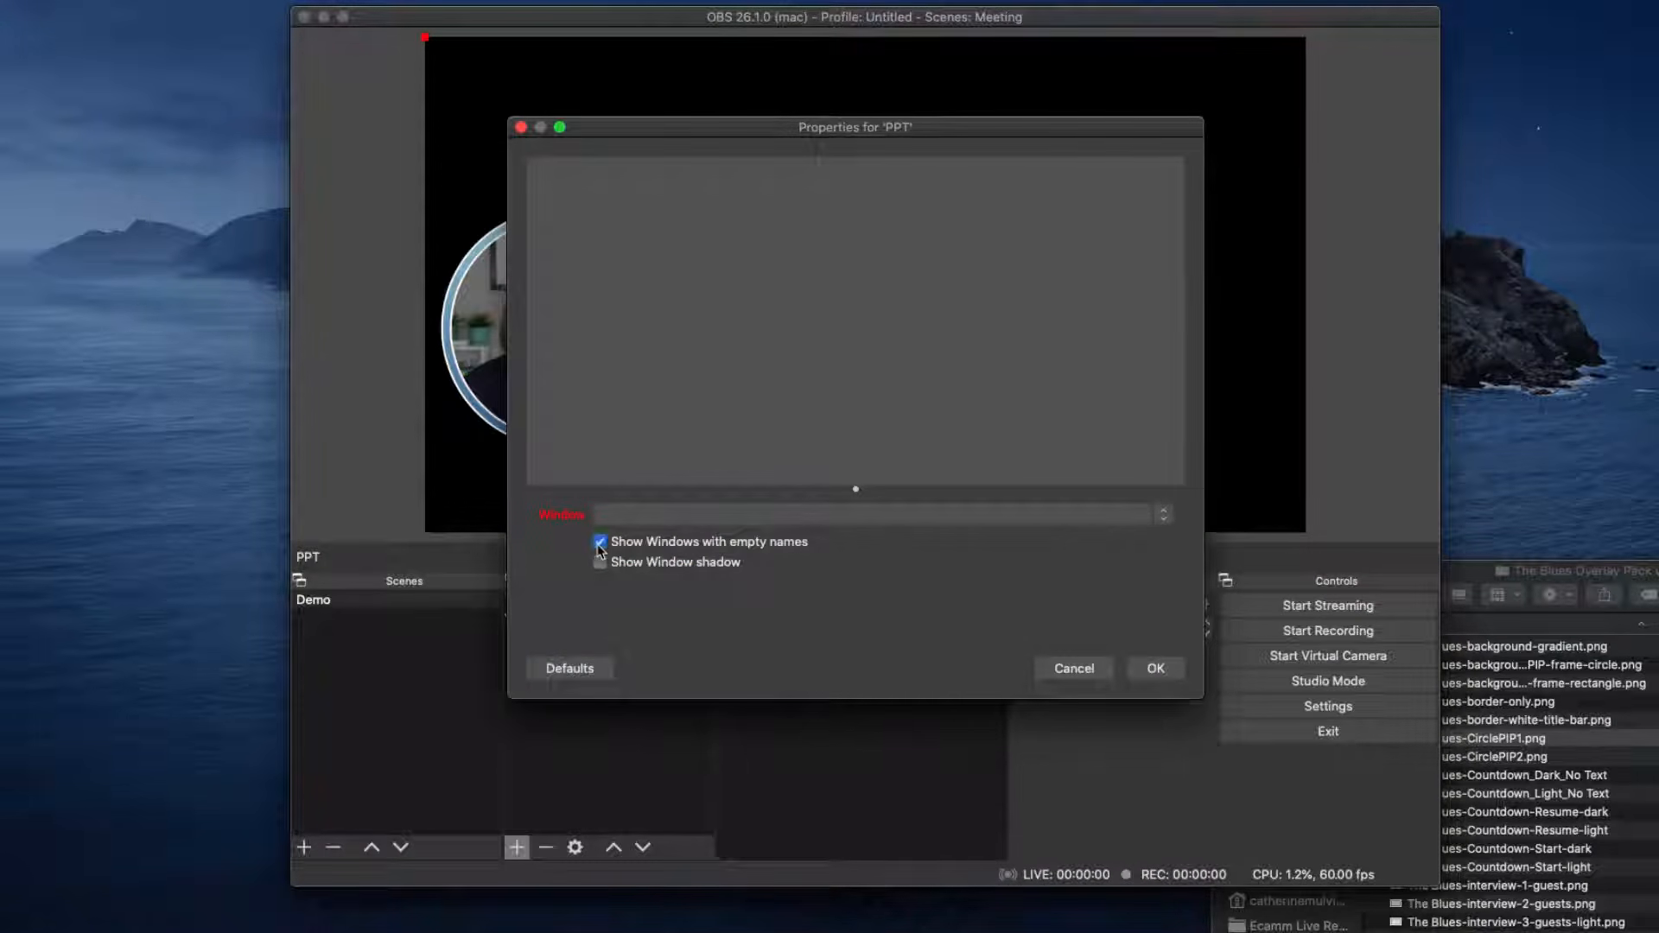
left_click(778, 515)
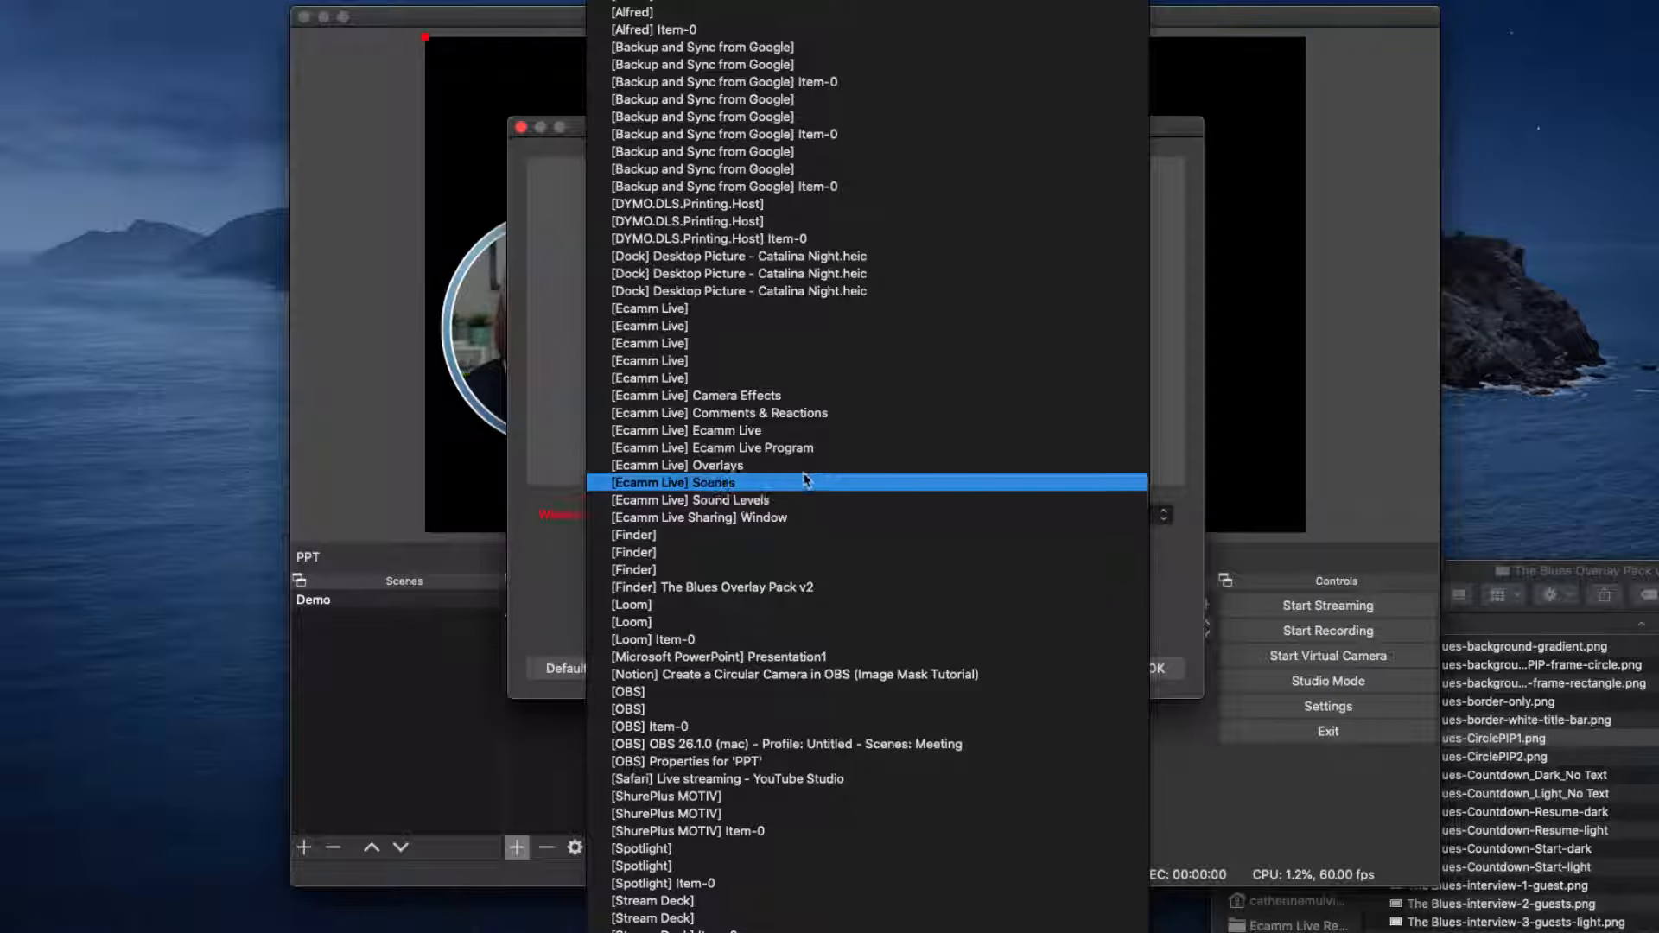
left_click(788, 659)
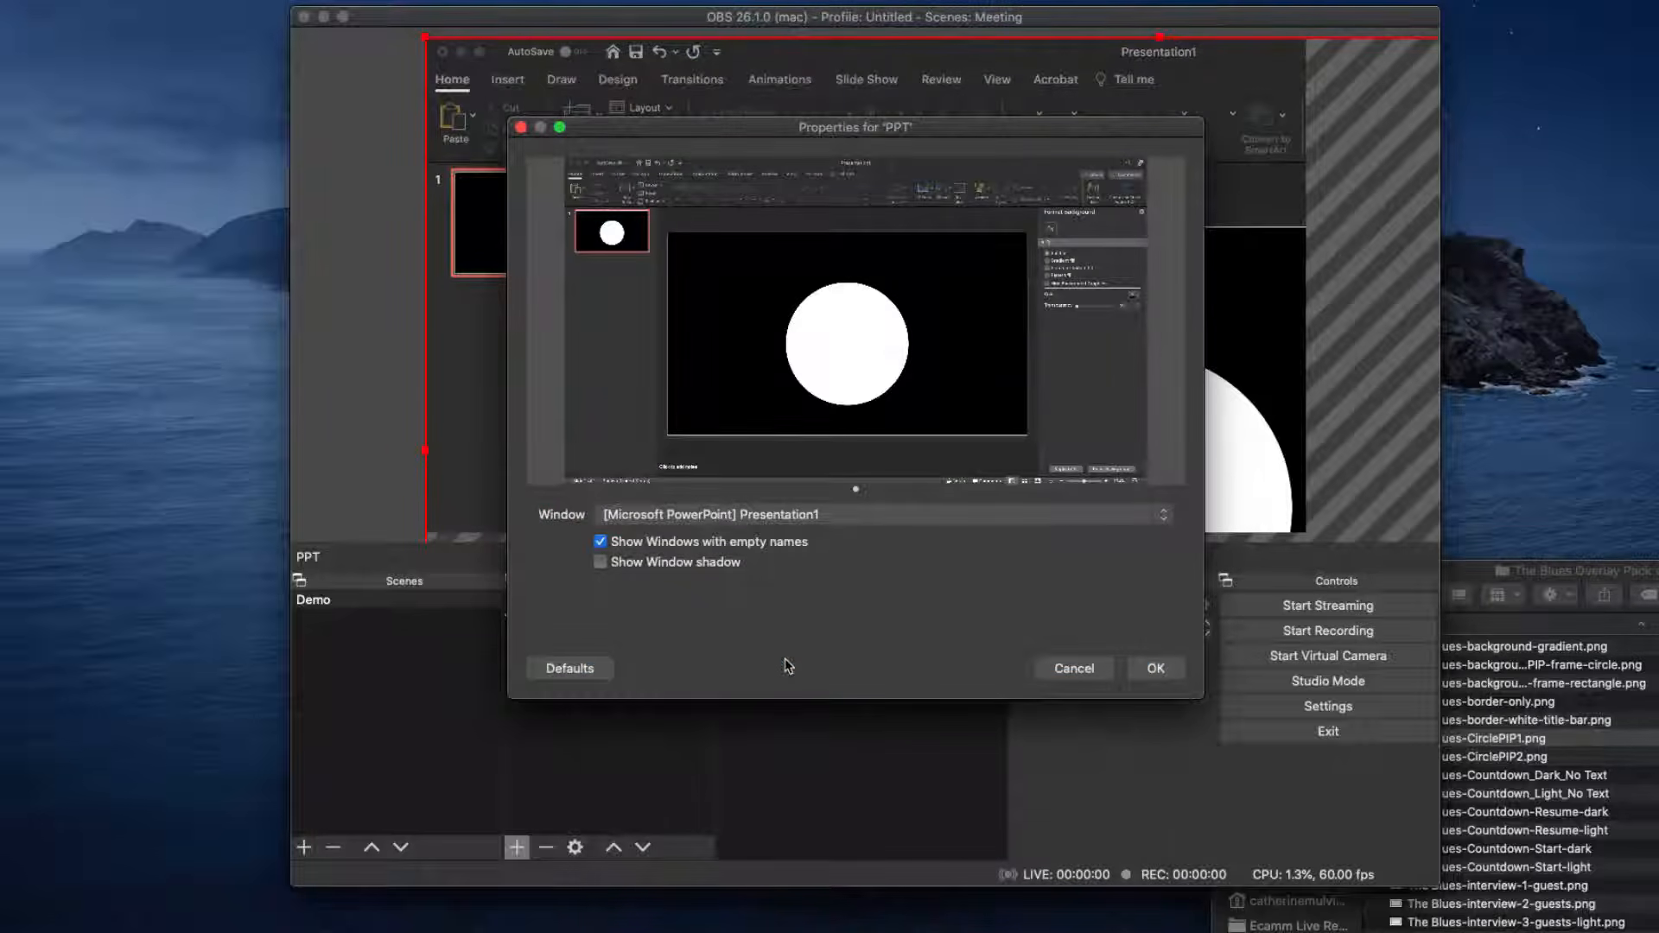
left_click(1158, 670)
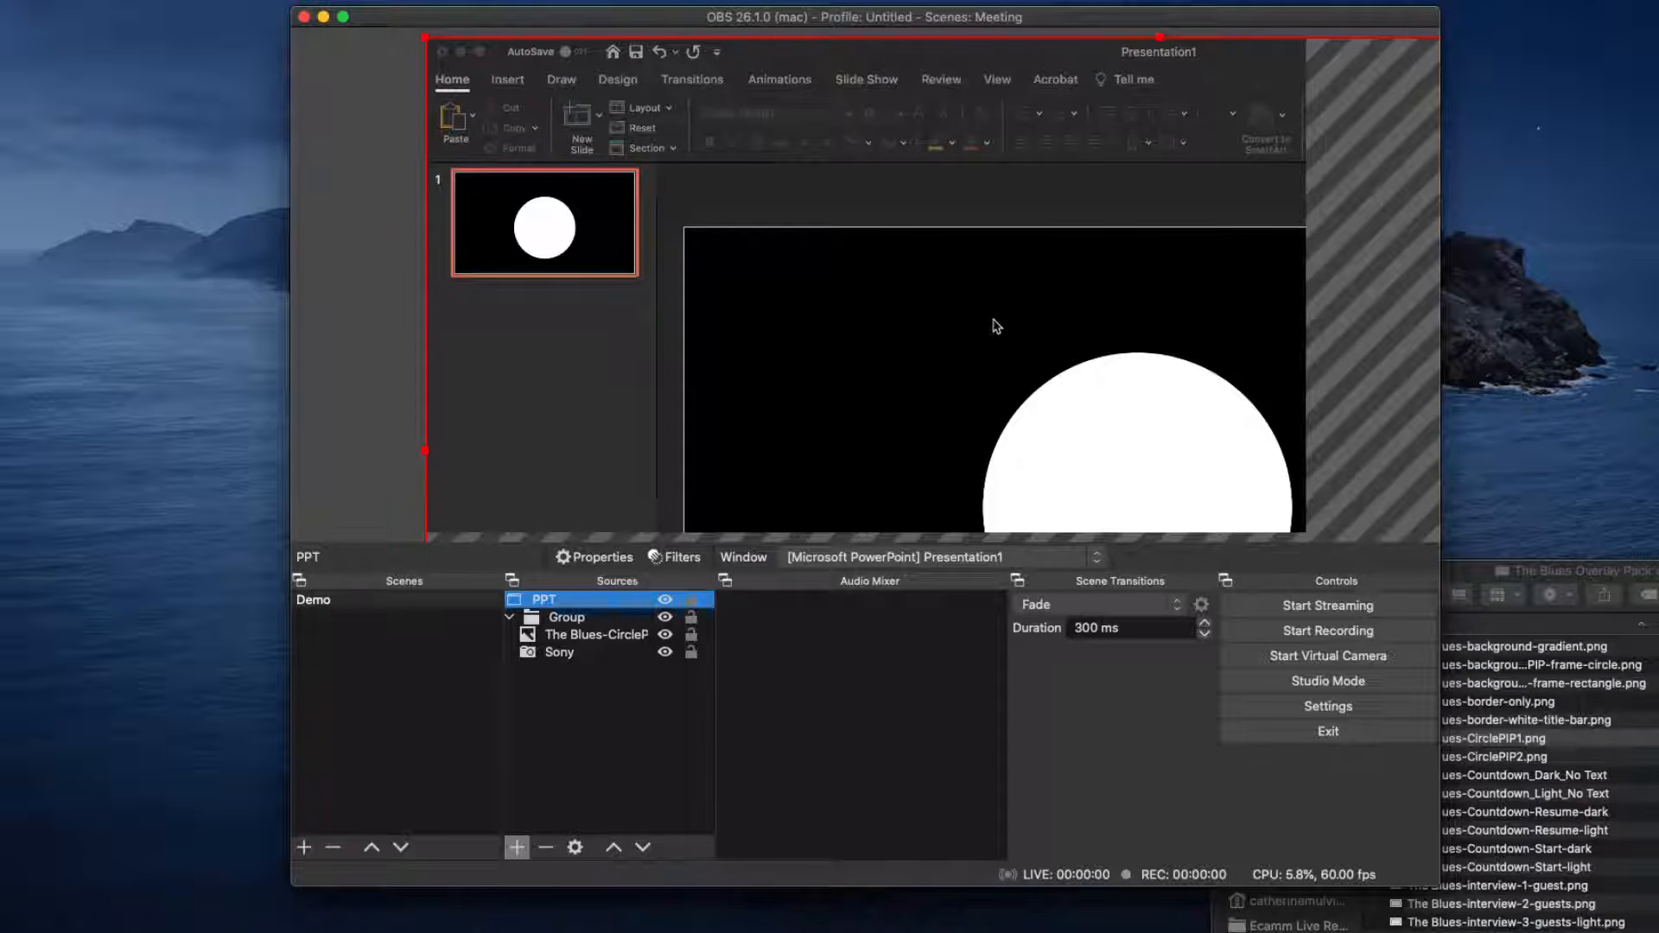
Step: Fit the PPT source to the canvas and lock it in place beneath the camera group
key("super+f")
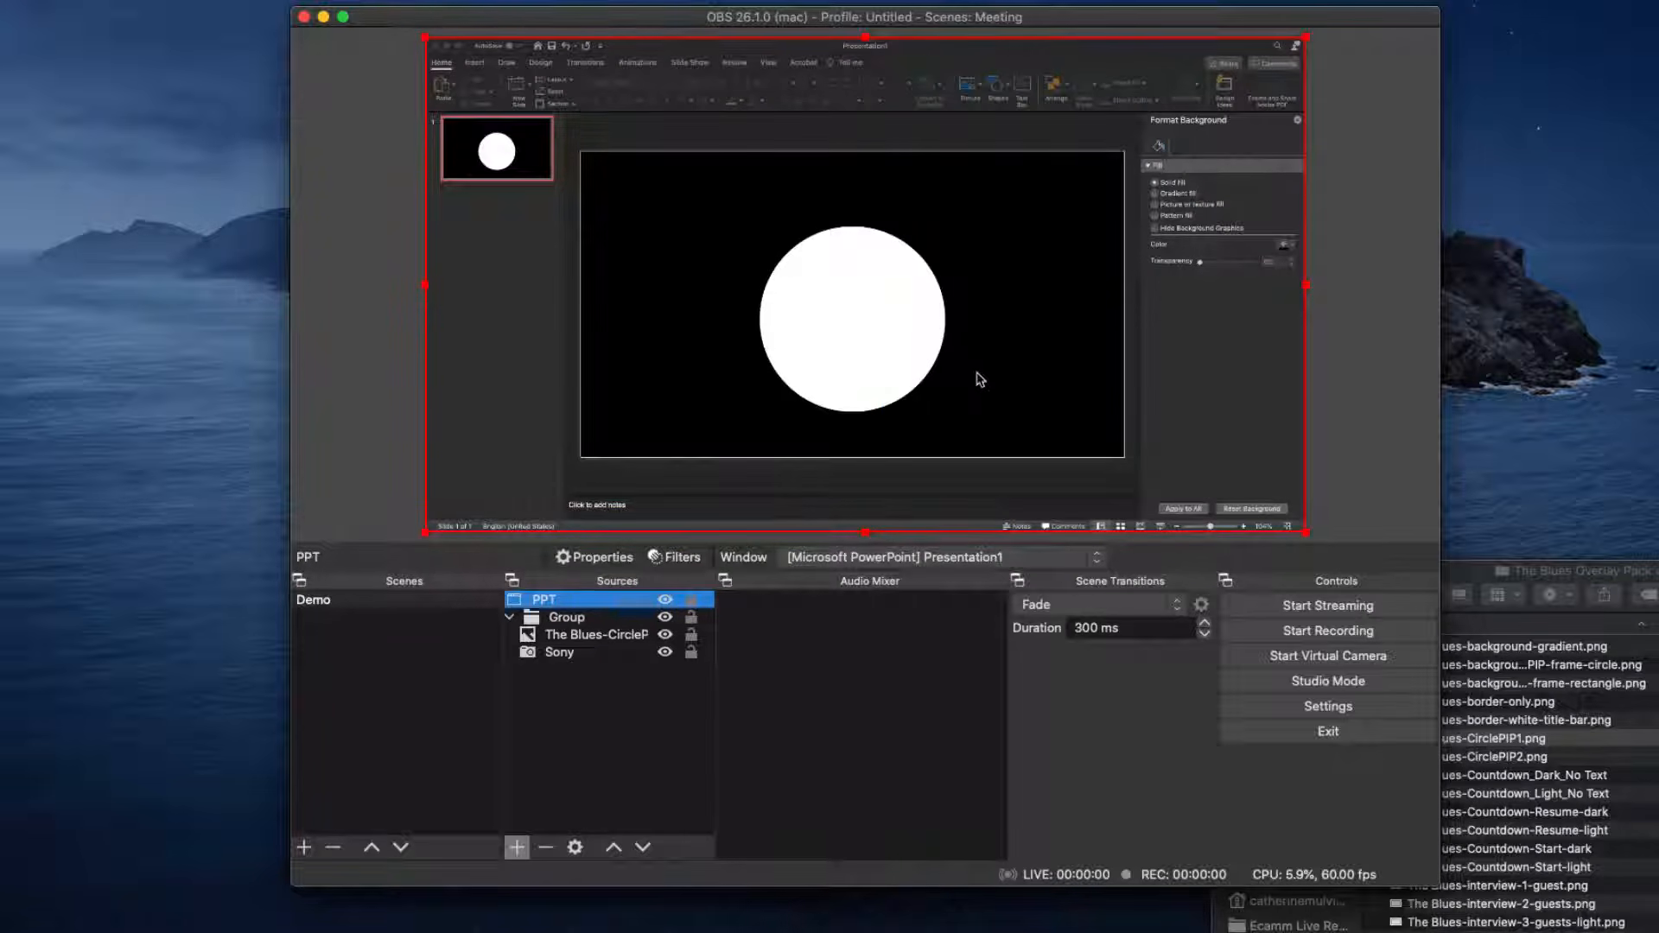
left_click_drag(544, 599, 553, 674)
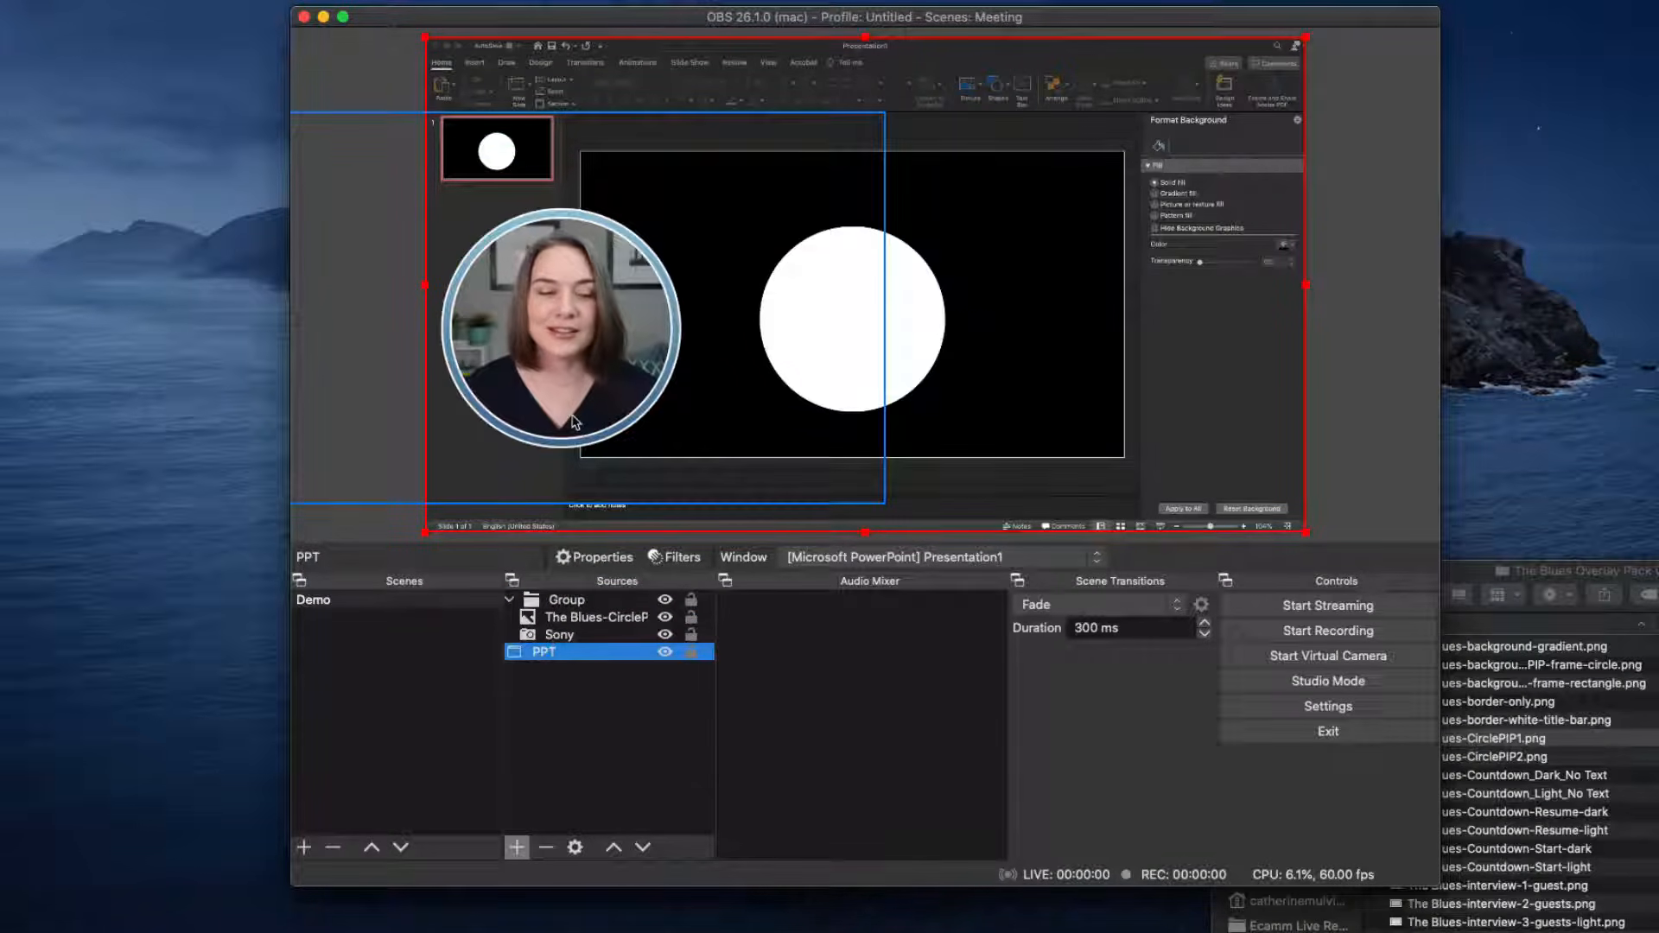
mouse_move(576, 344)
left_mouse_down()
mouse_move(594, 361)
mouse_move(577, 347)
left_mouse_up()
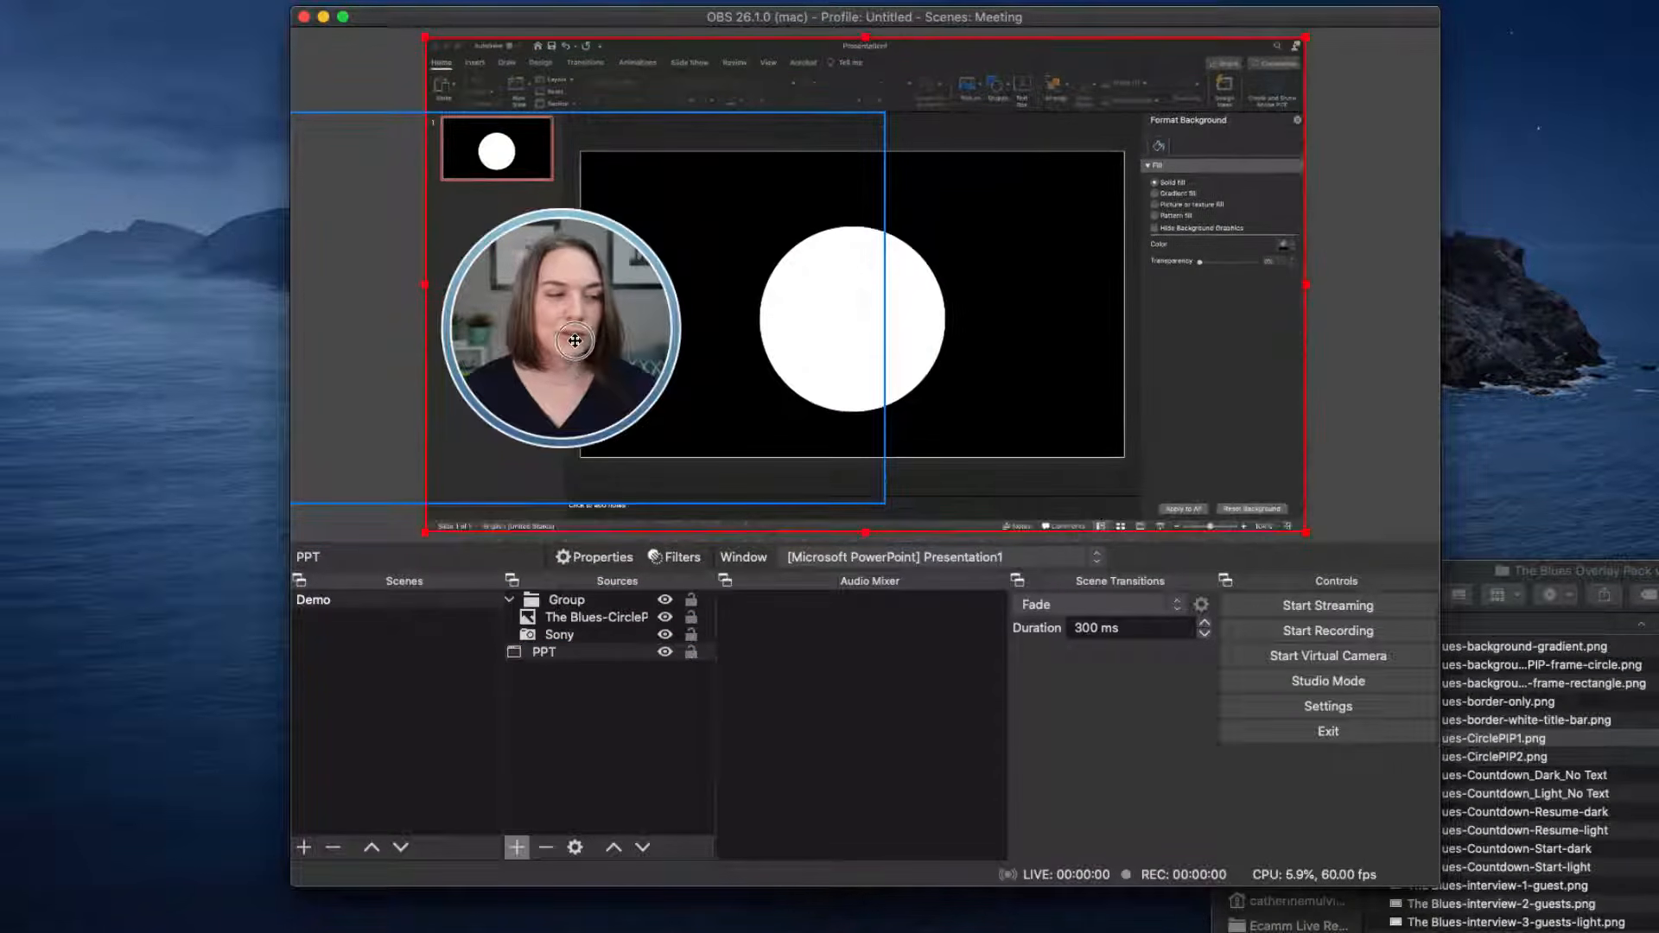
left_click(692, 654)
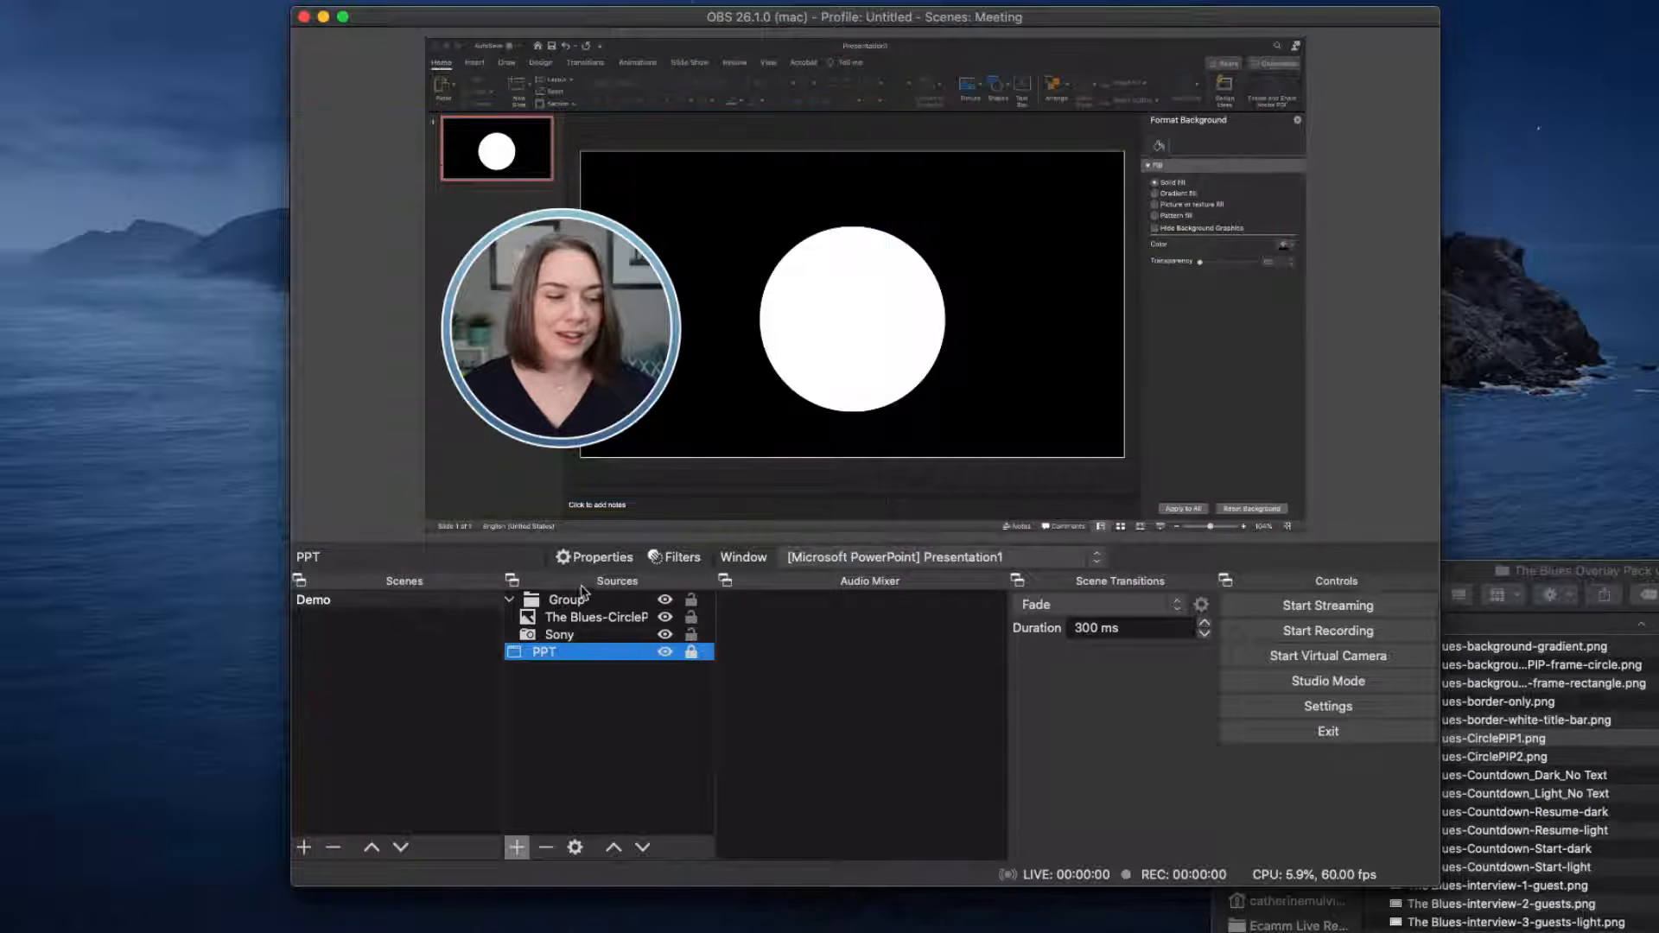
Step: Reduce the framed camera group a little more and place it in the lower-left corner over the presentation
left_click(576, 333)
mouse_move(611, 308)
left_mouse_down()
mouse_move(614, 365)
mouse_move(609, 336)
left_mouse_up()
left_click_drag(881, 141, 817, 180)
left_click_drag(574, 340, 580, 374)
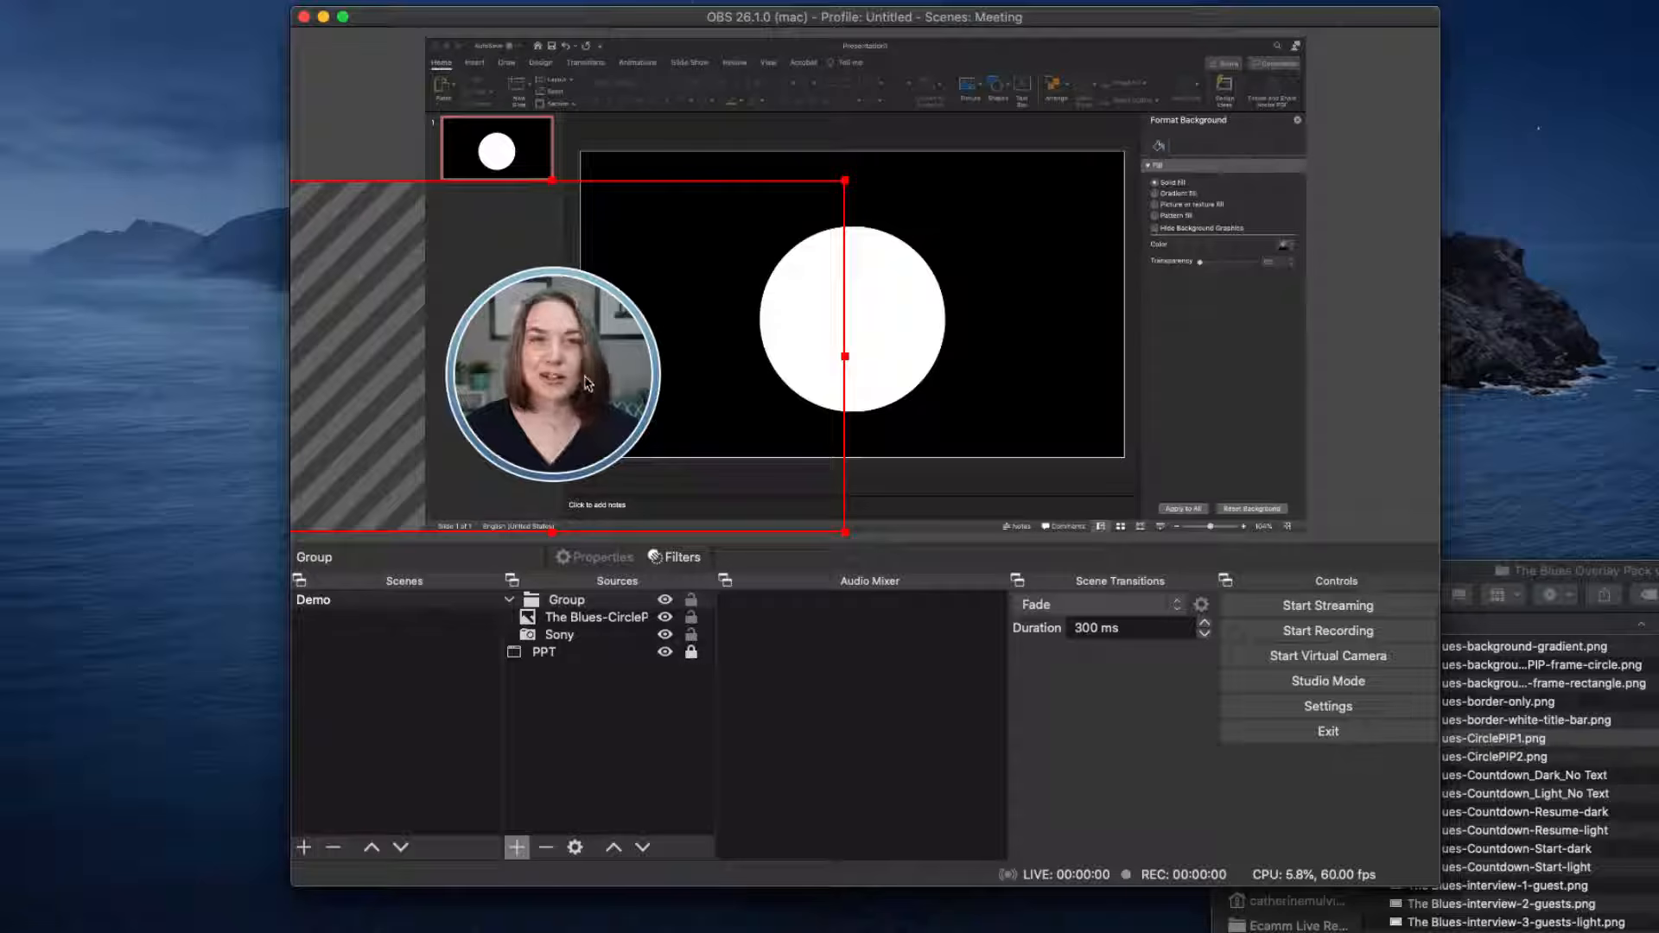
left_click(1351, 411)
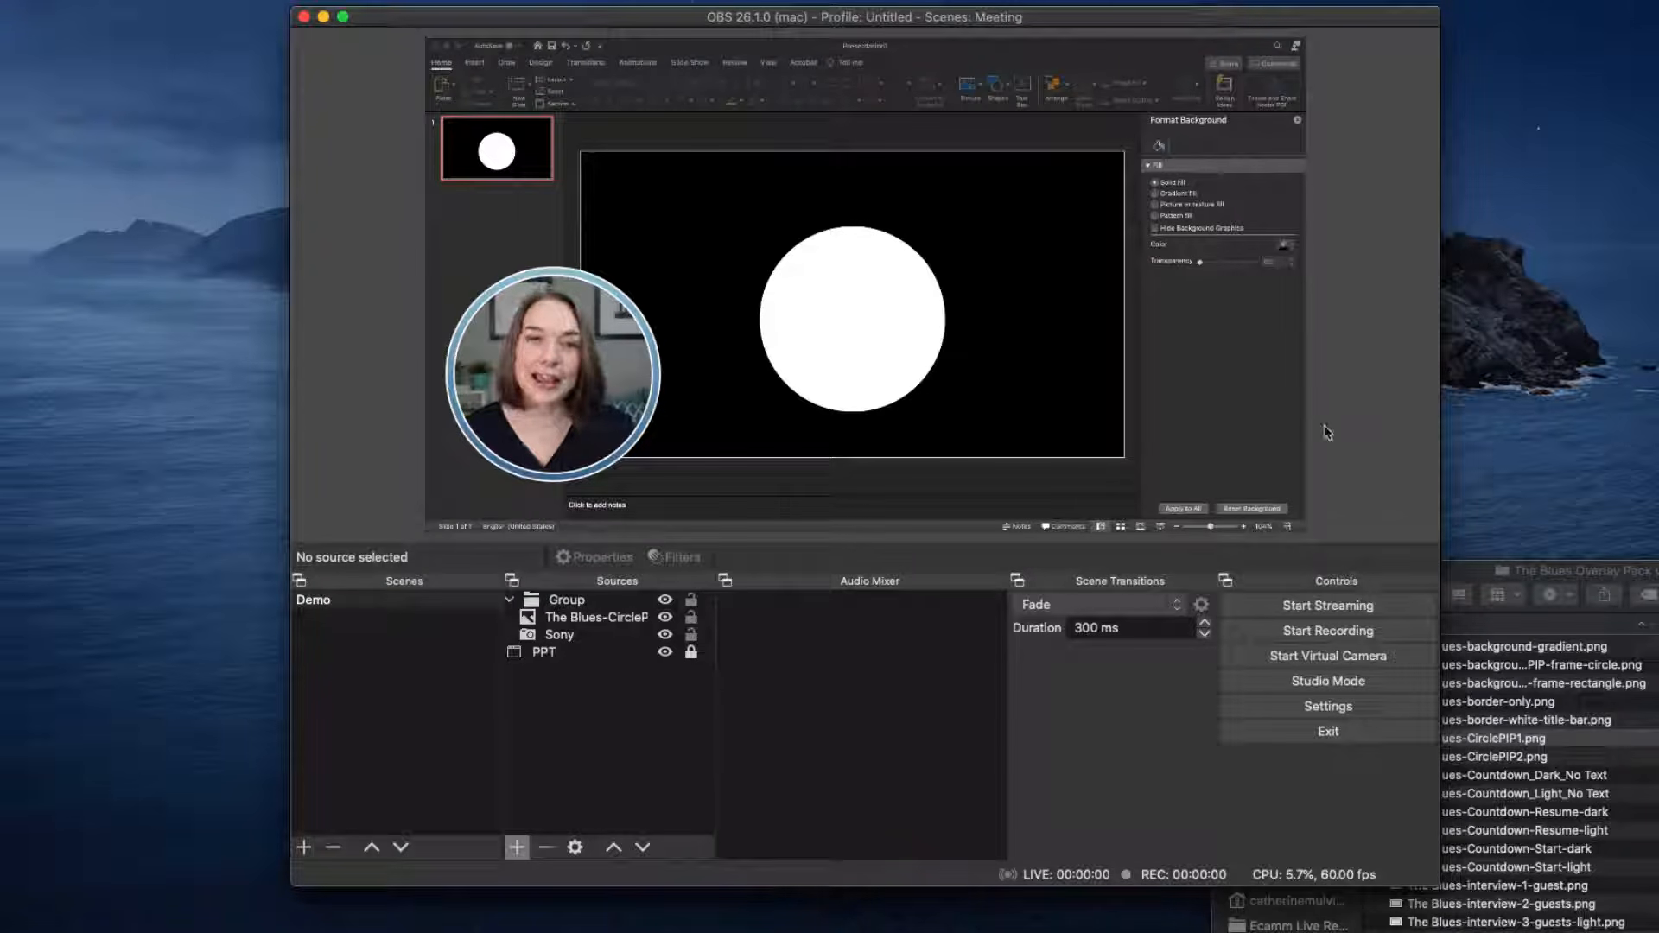
Step: Duplicate the Demo scene under the name Demo no PIP
right_click(345, 609)
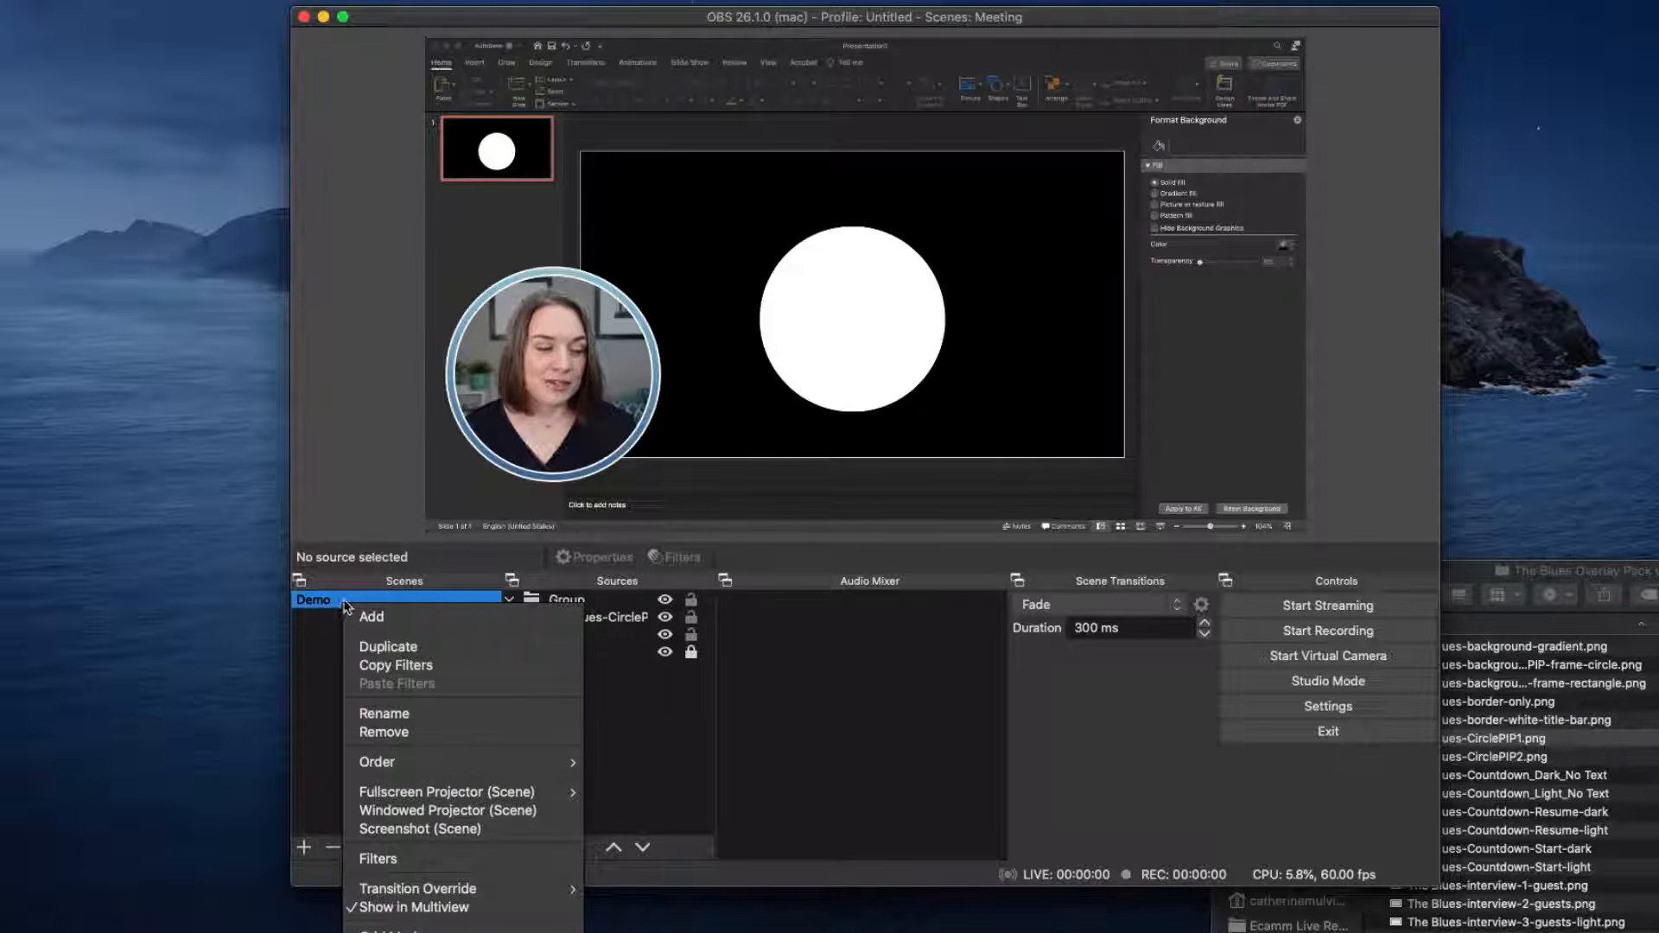
left_click(388, 647)
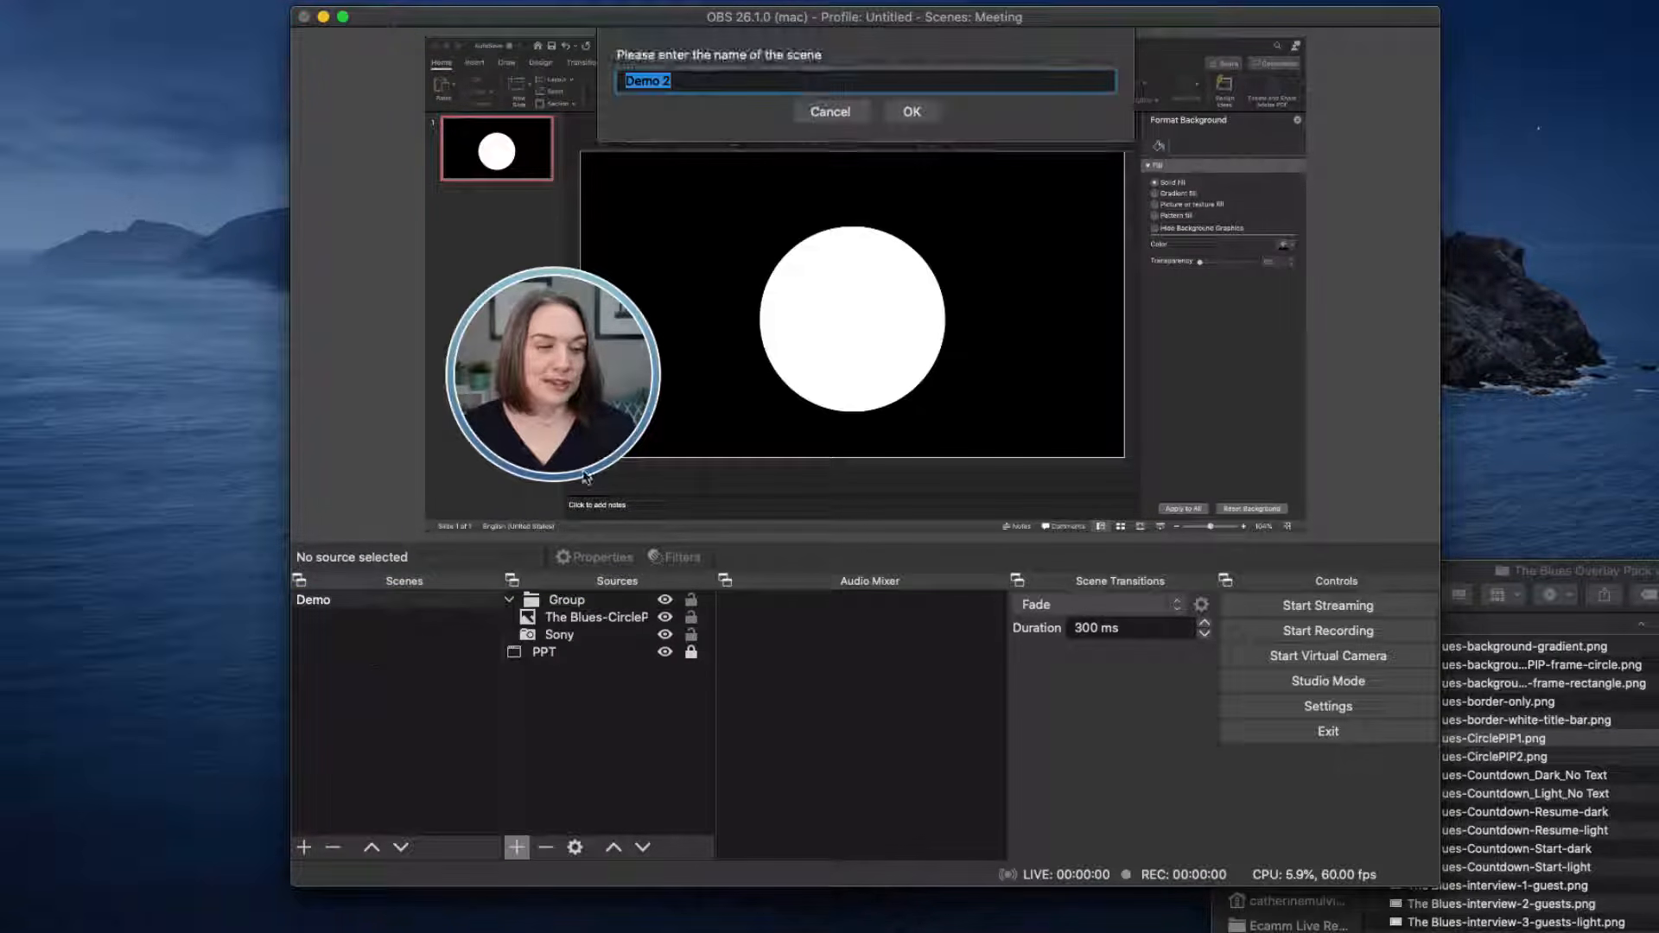
type("Demo no PIP")
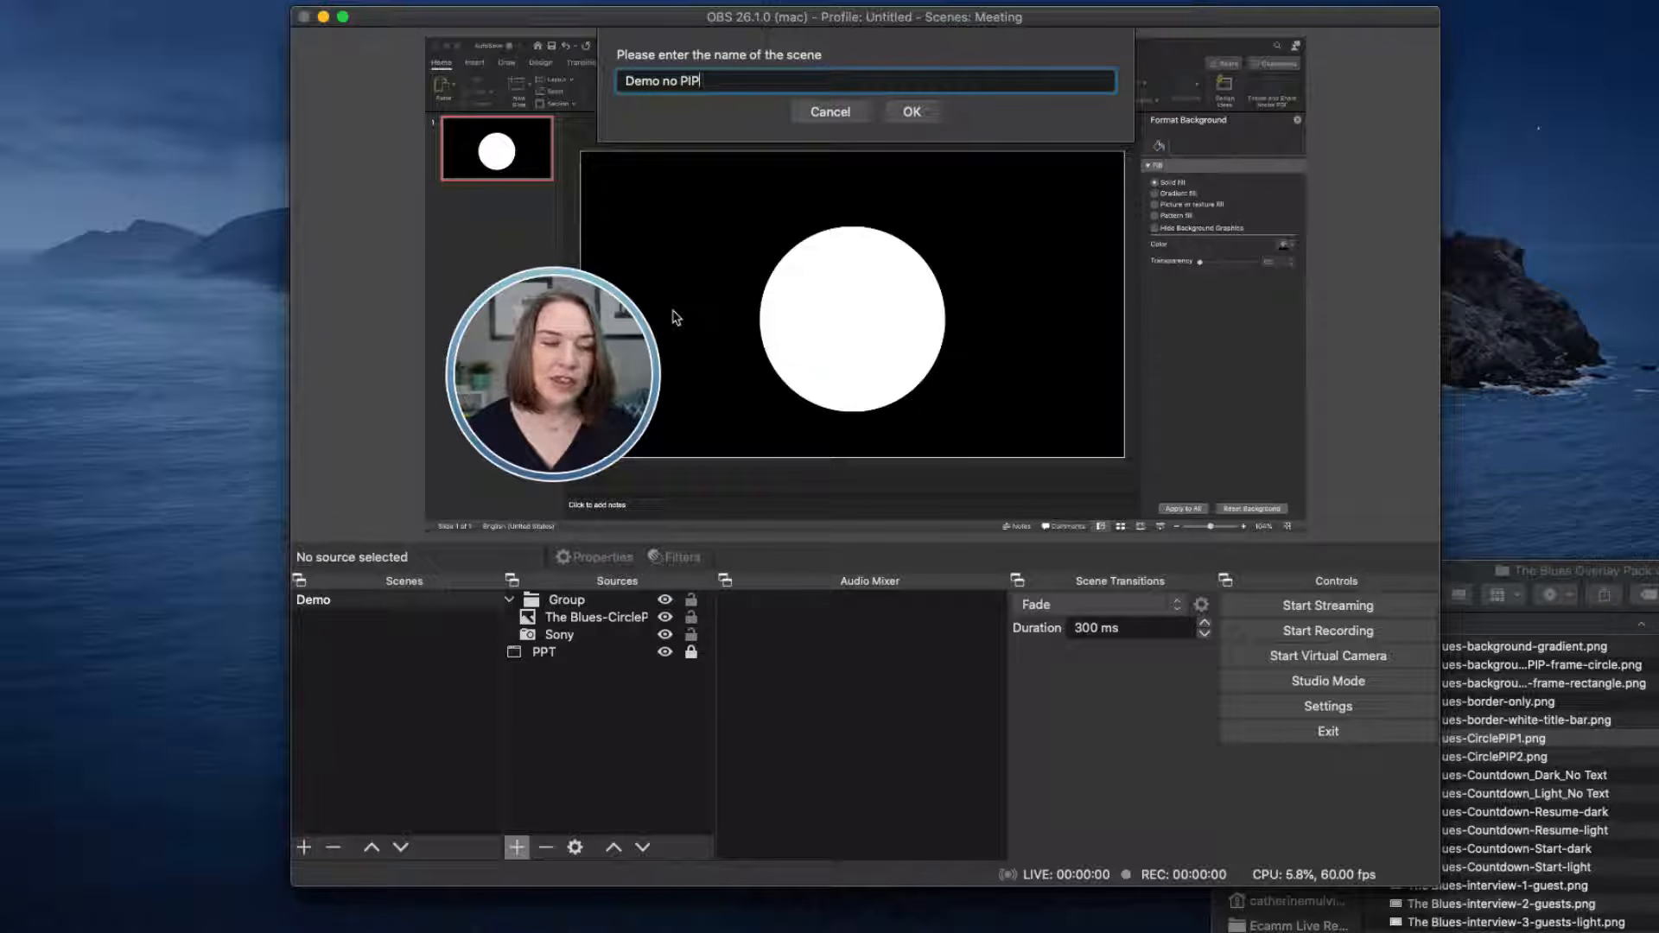
key("Return")
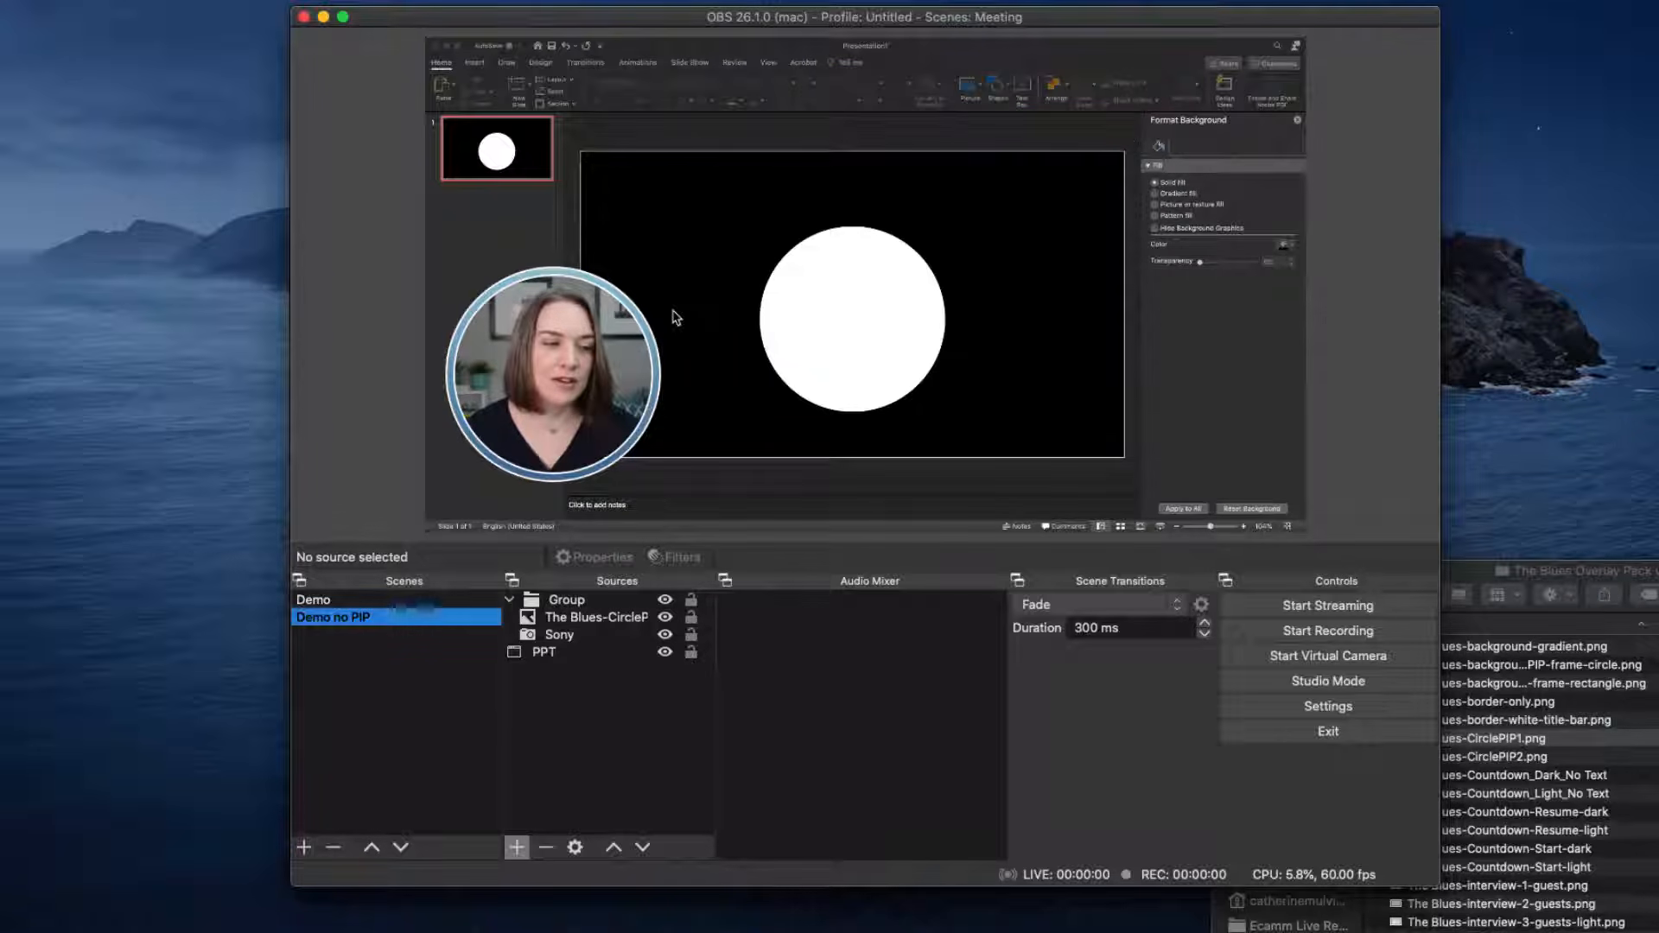
Step: Hide the camera group along with its circle frame image and Sony source in the Demo no PIP scene
left_click(567, 600)
left_click(664, 601)
left_click(665, 617)
left_click(664, 634)
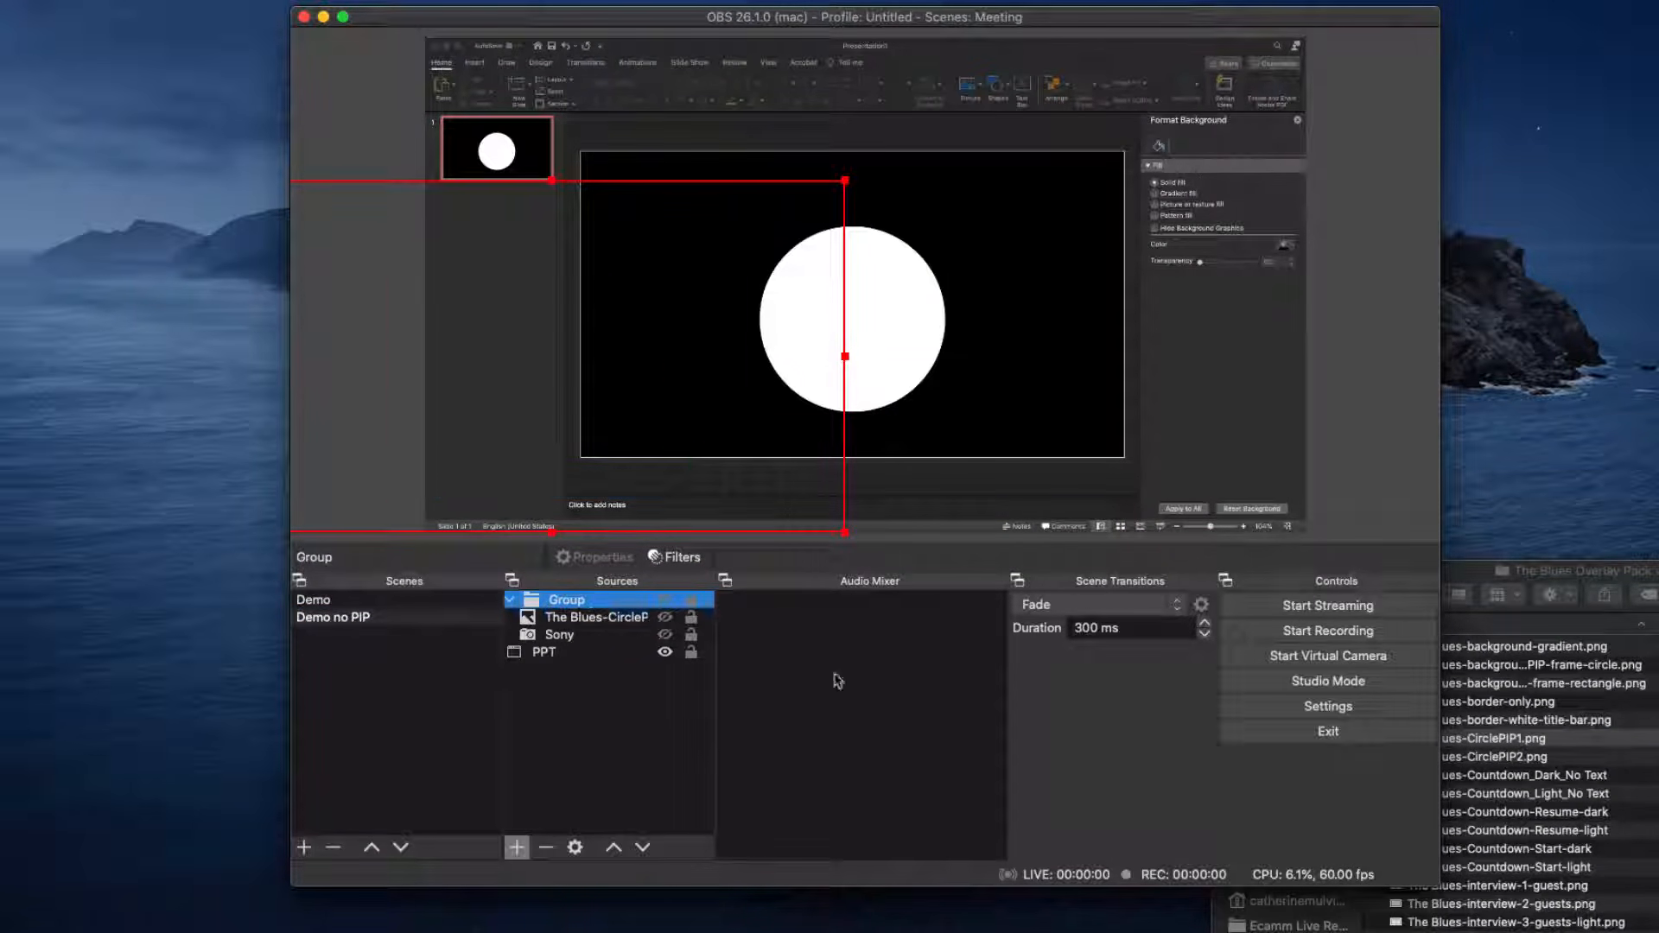
left_click(661, 751)
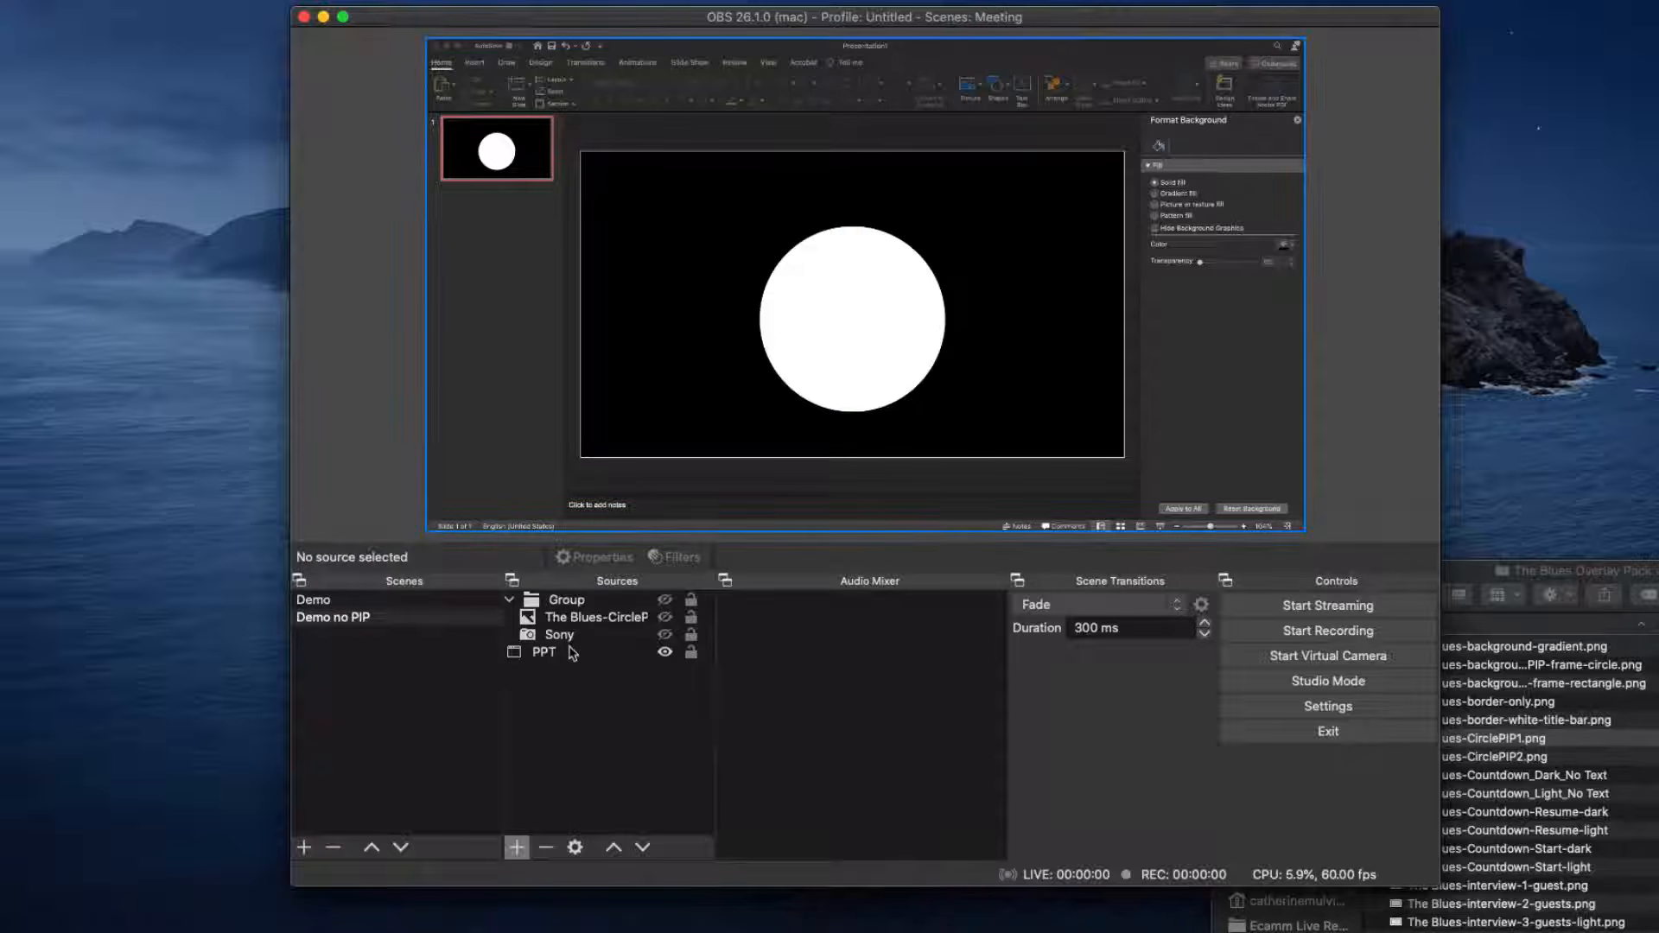
Step: Make the circle frame image and the Sony source visible again in the Demo scene, and return to Demo no PIP
left_click(329, 602)
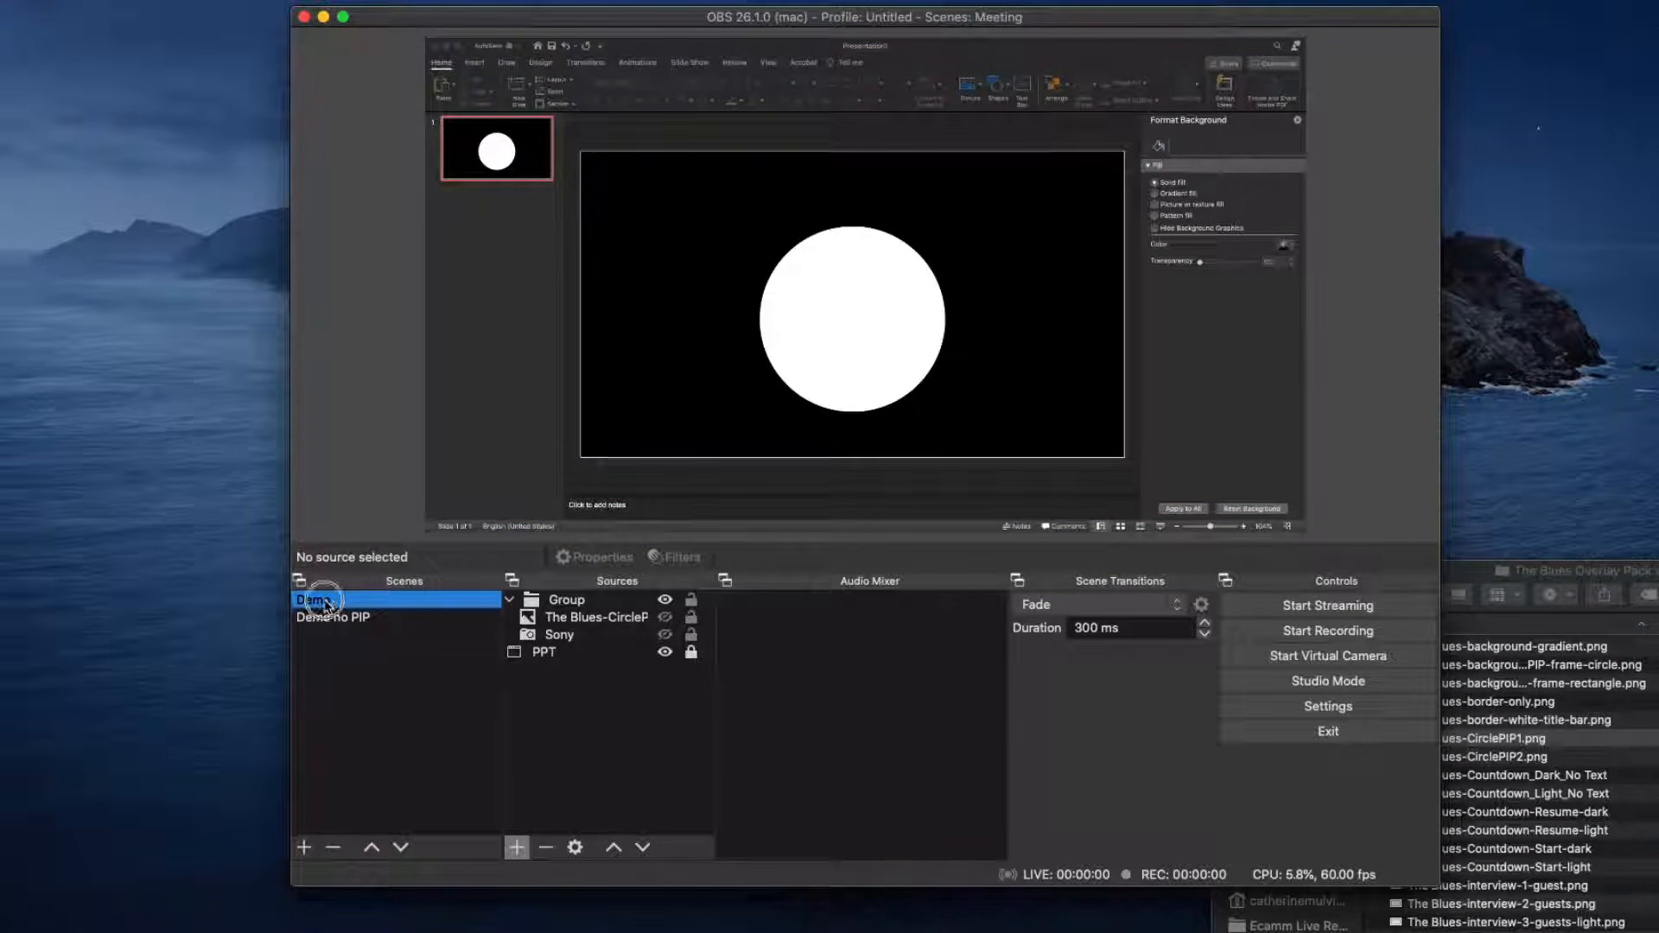
left_click(328, 617)
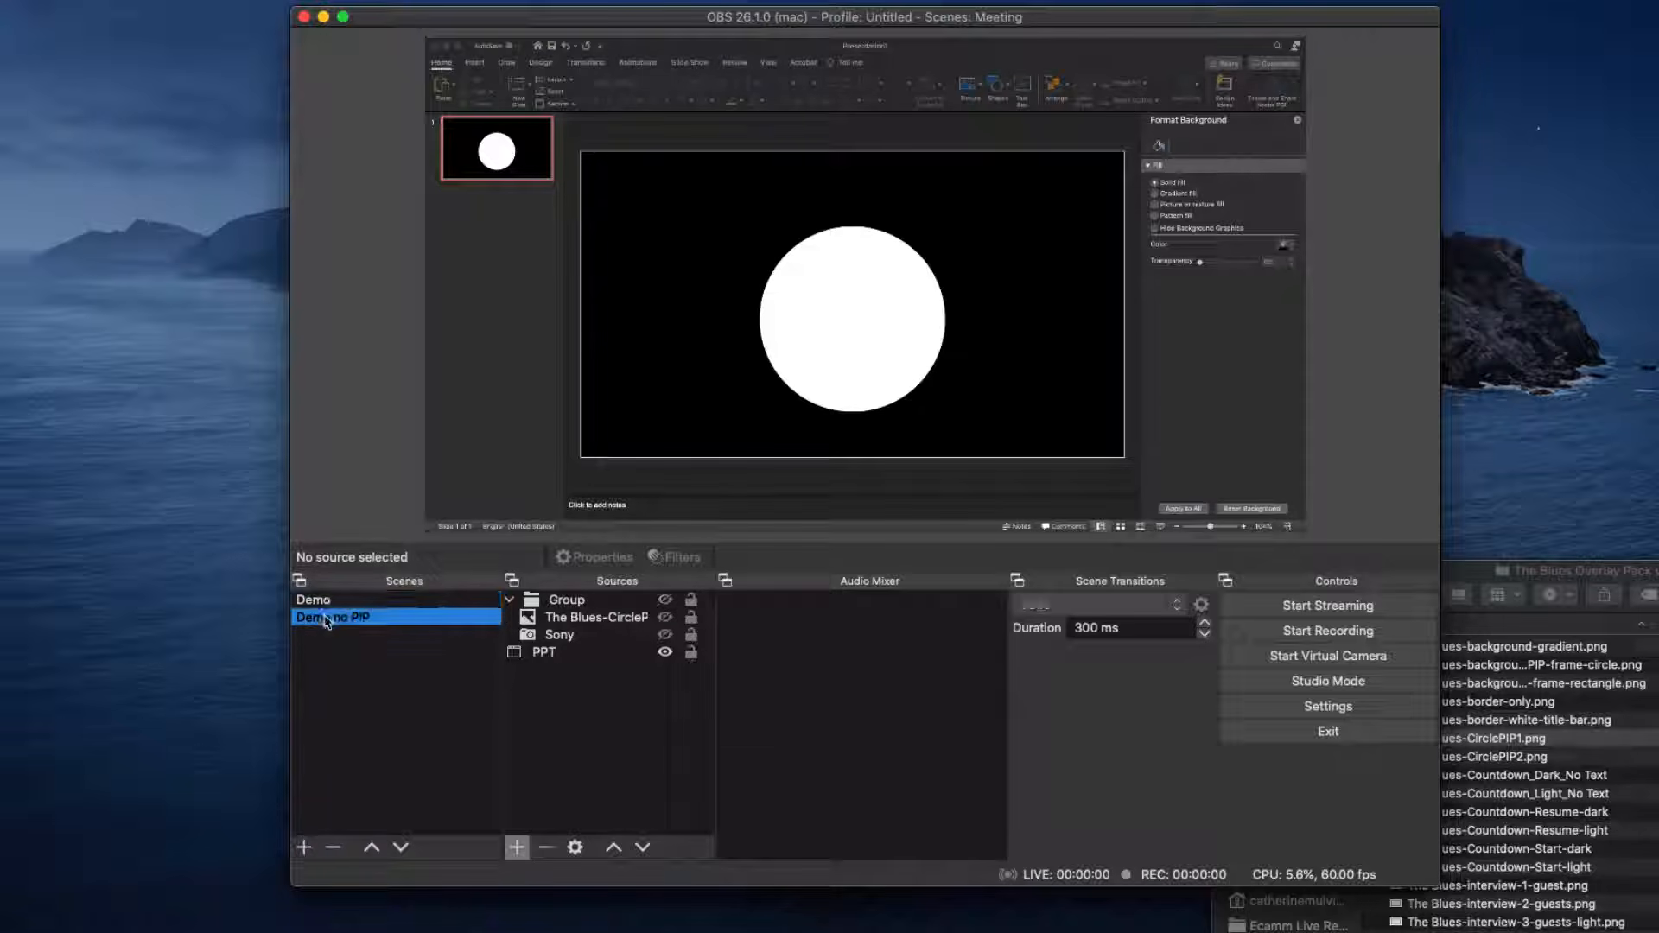
left_click(328, 603)
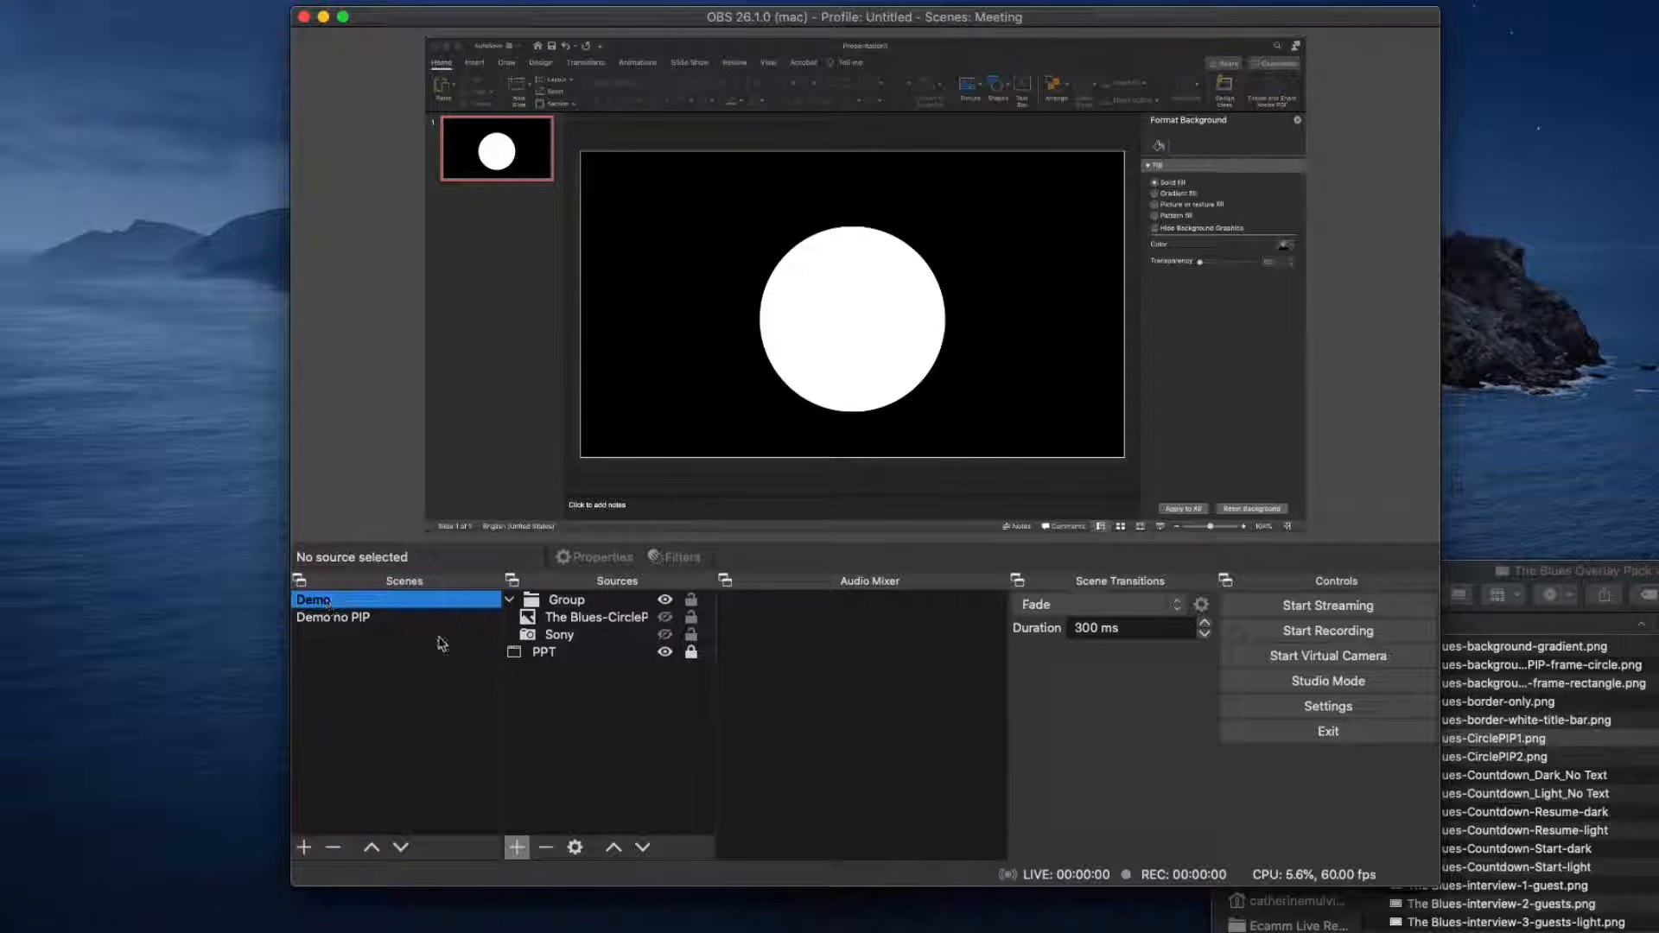
left_click(665, 618)
left_click(665, 635)
left_click(334, 616)
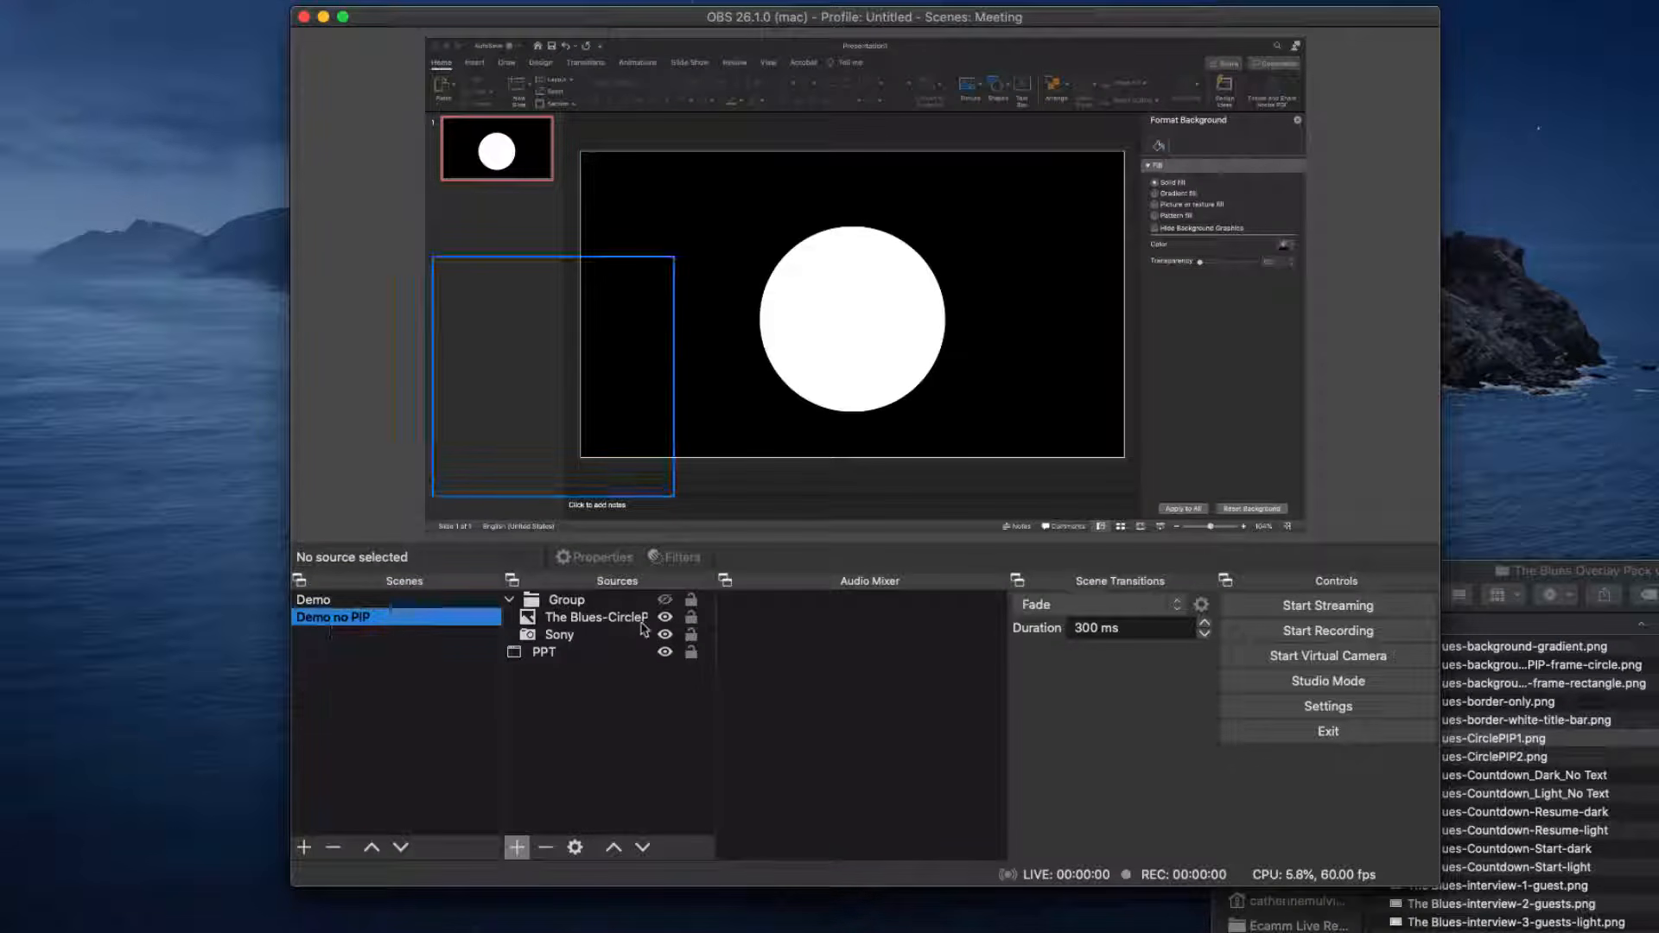
Step: Switch back and forth between the Demo and Demo no PIP scenes to compare them with and without the camera circle
left_click(352, 602)
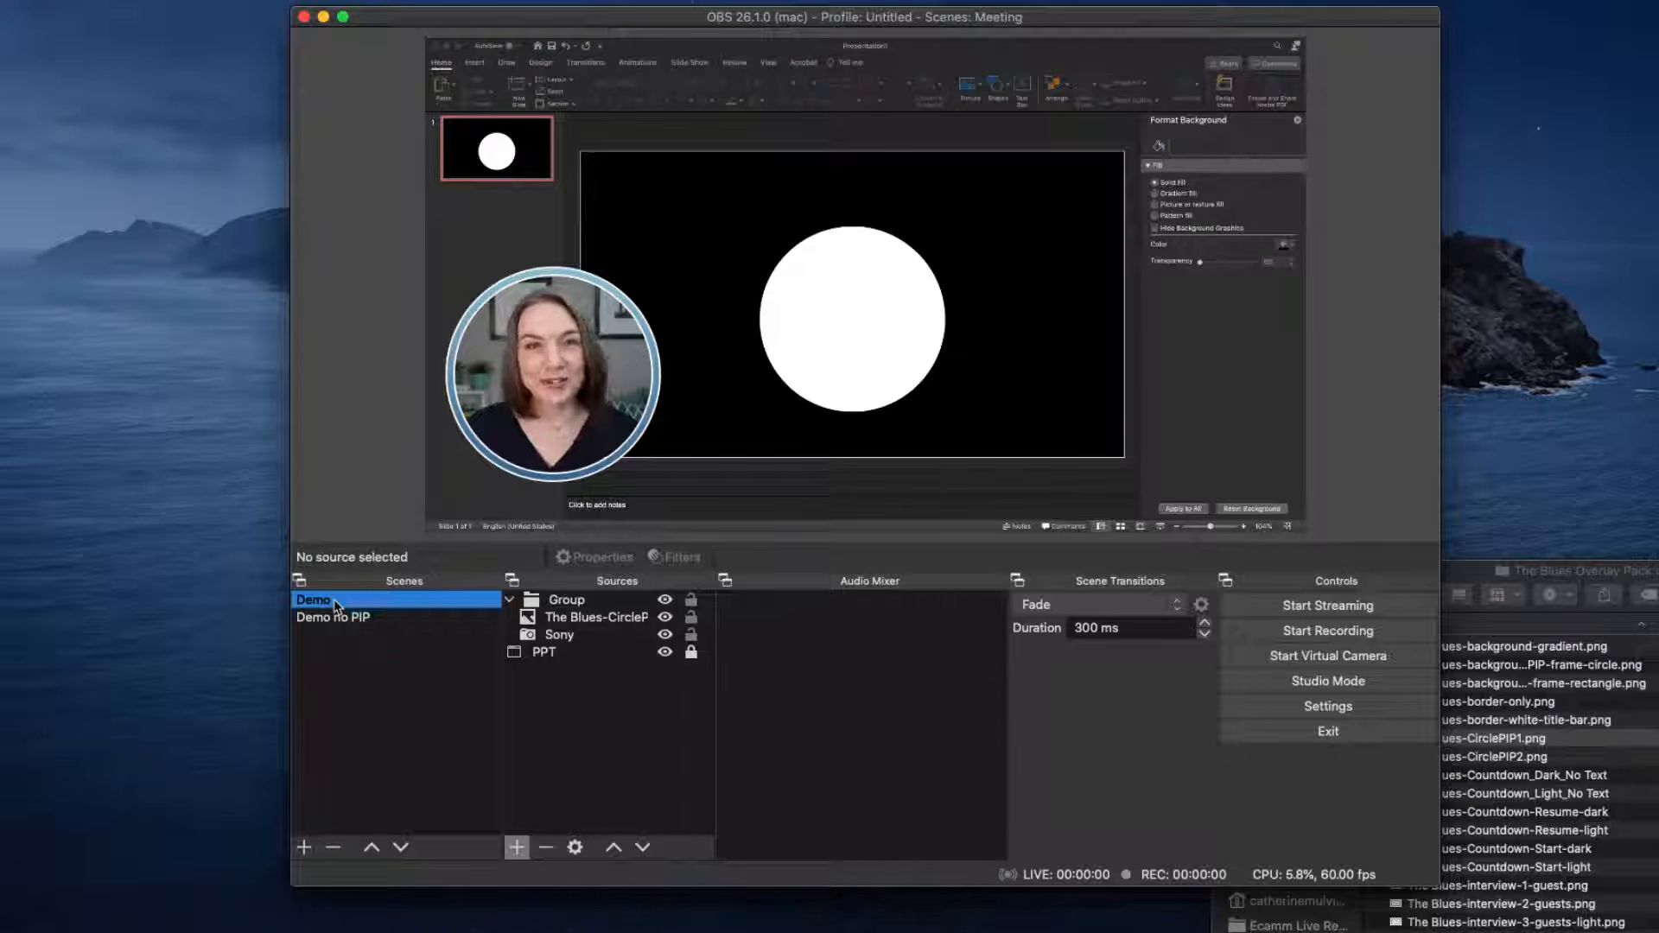
left_click(335, 619)
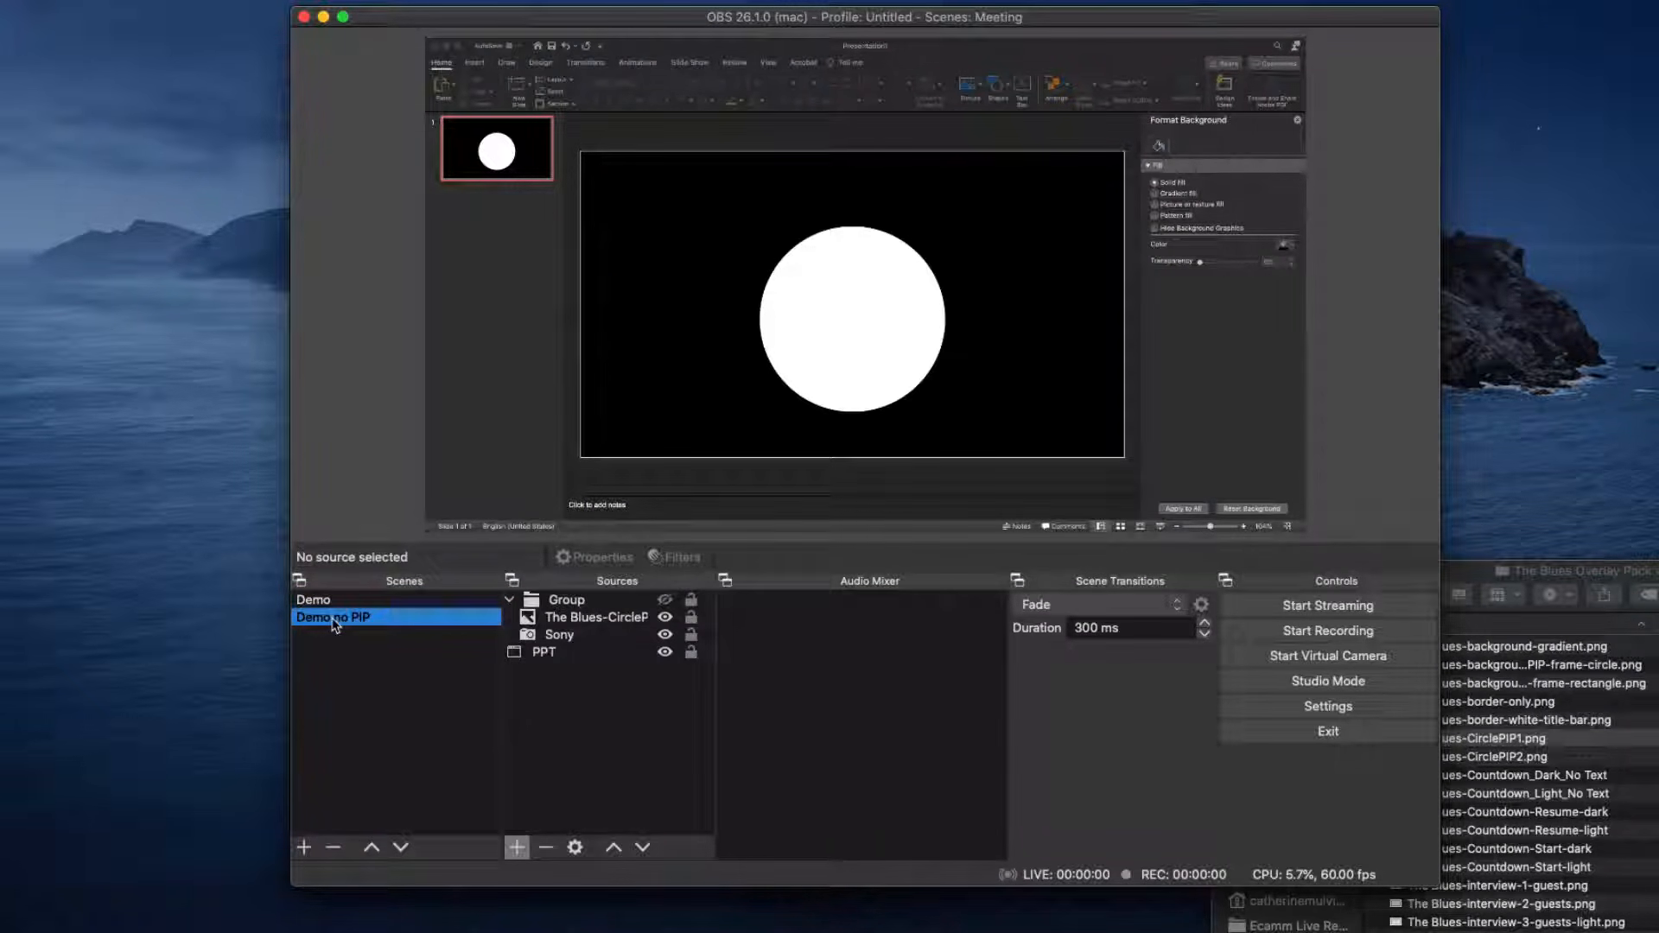
key("super+Tab")
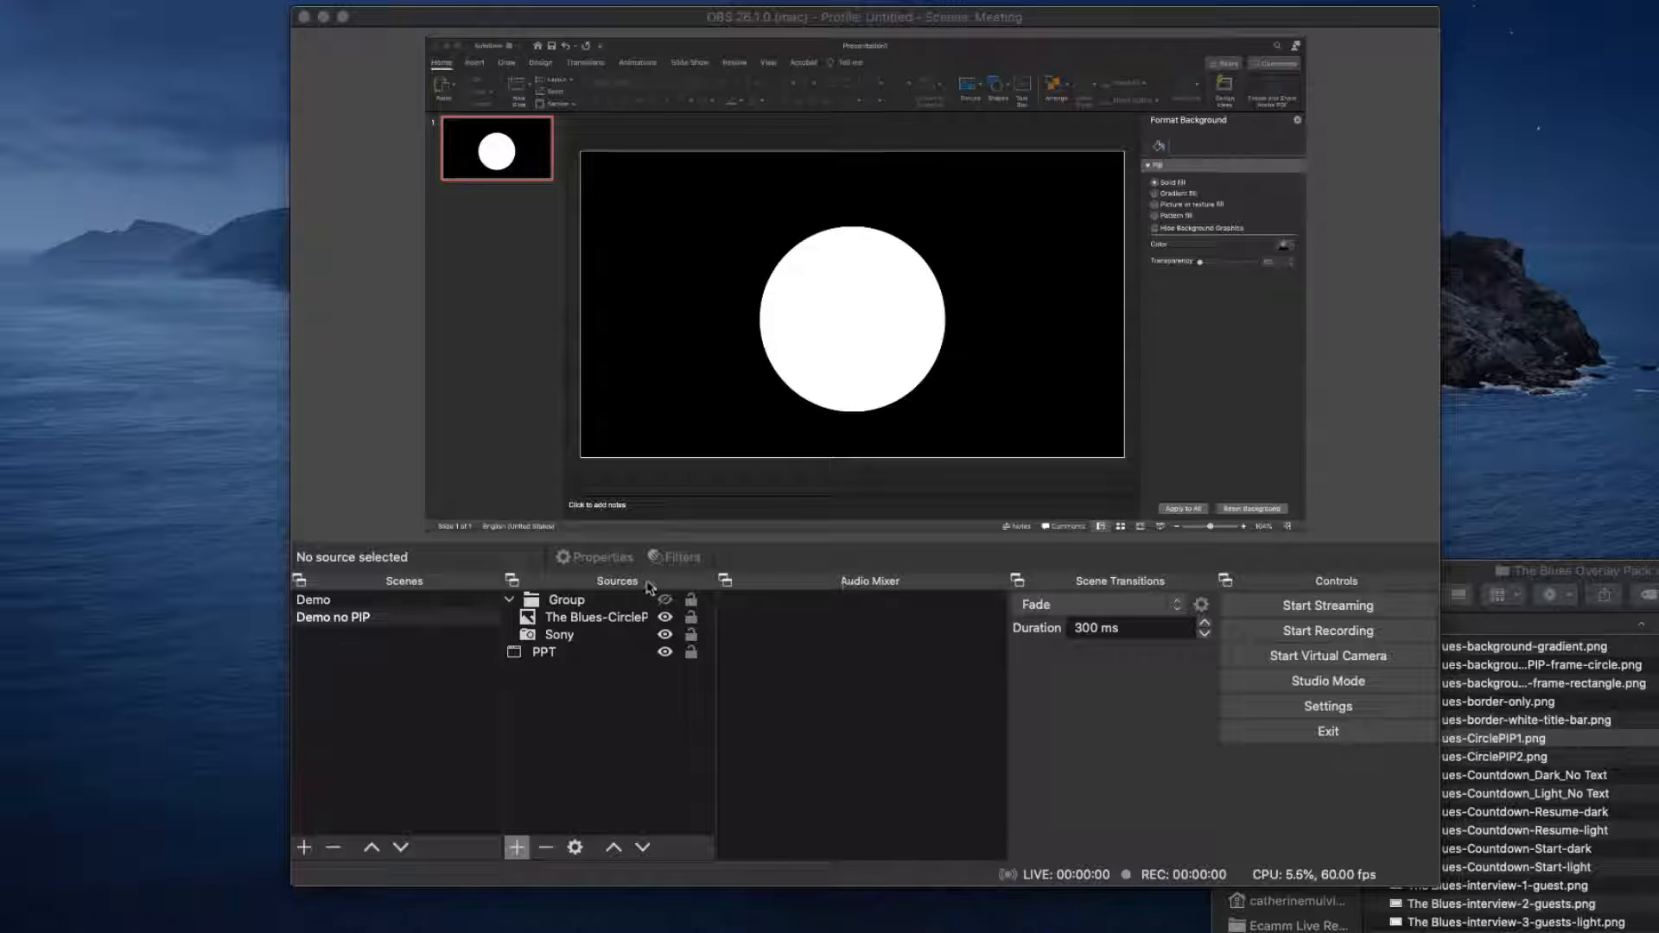
left_click(361, 606)
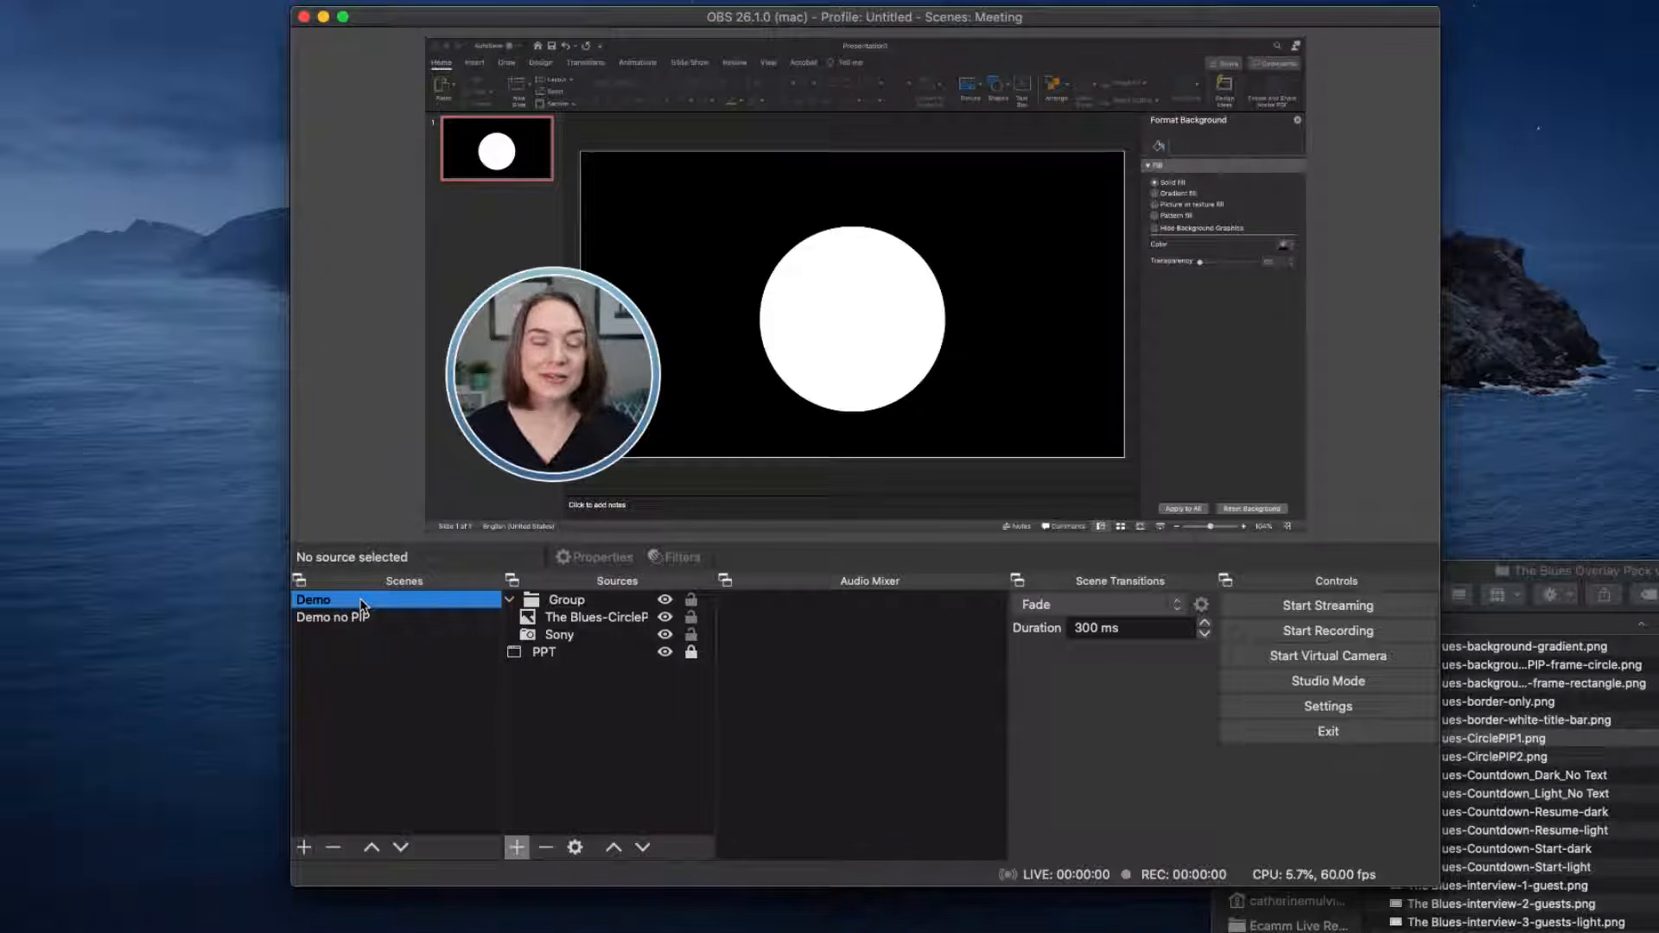
left_click(351, 619)
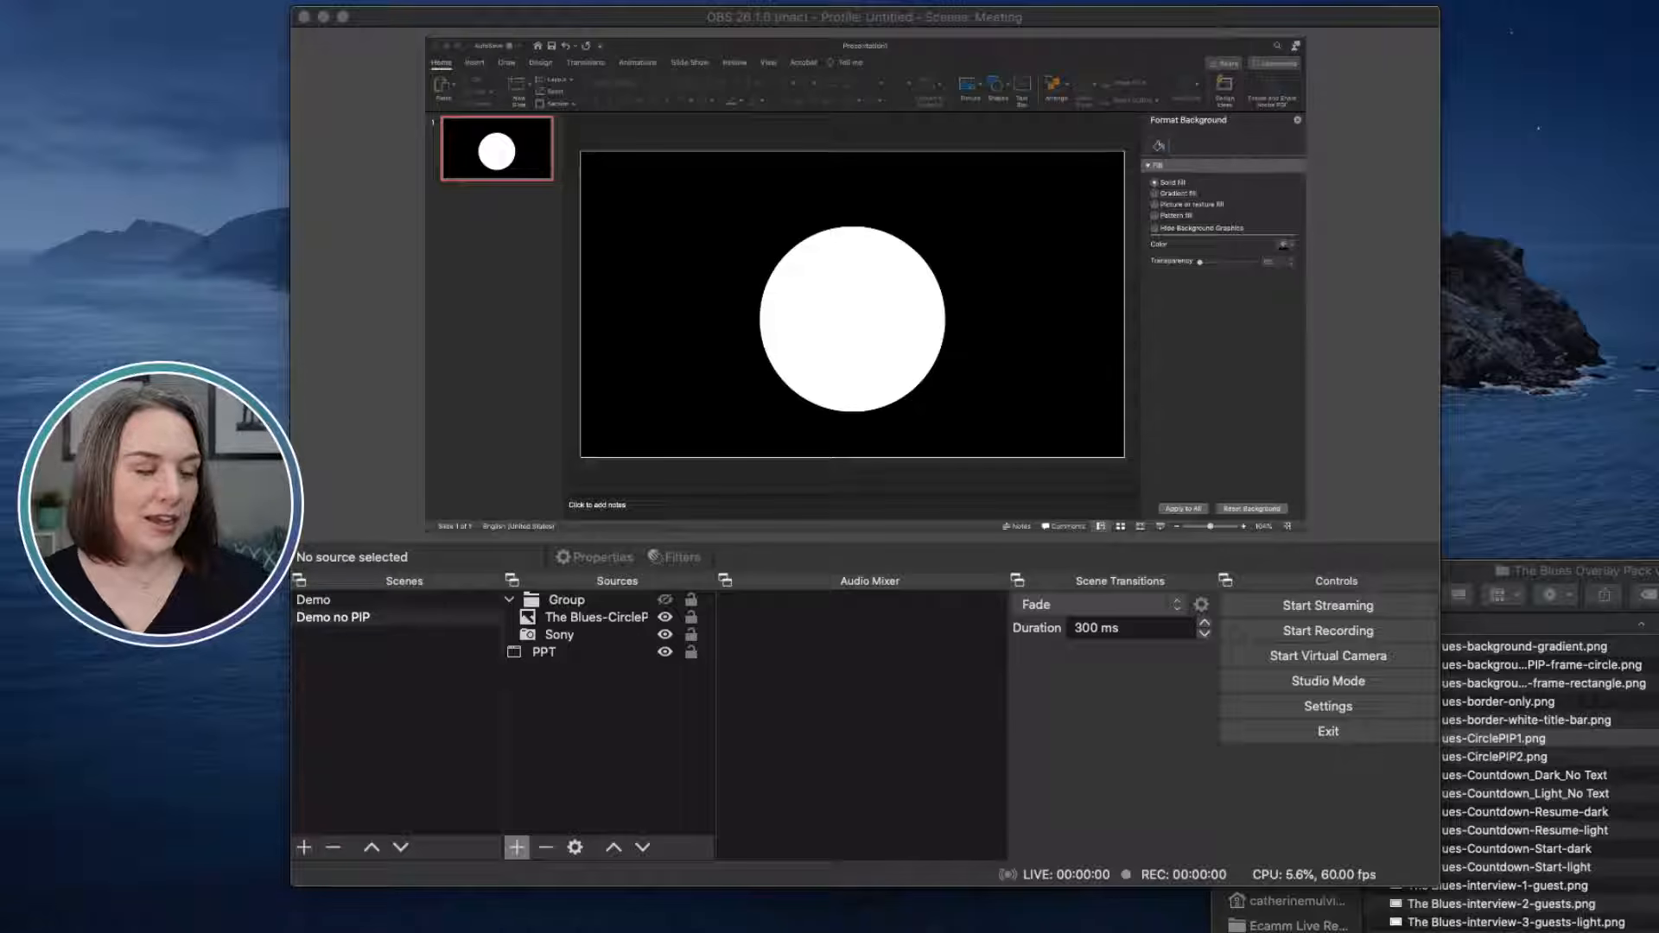
Step: Duplicate the Demo scene under the name Instructions
left_click(346, 601)
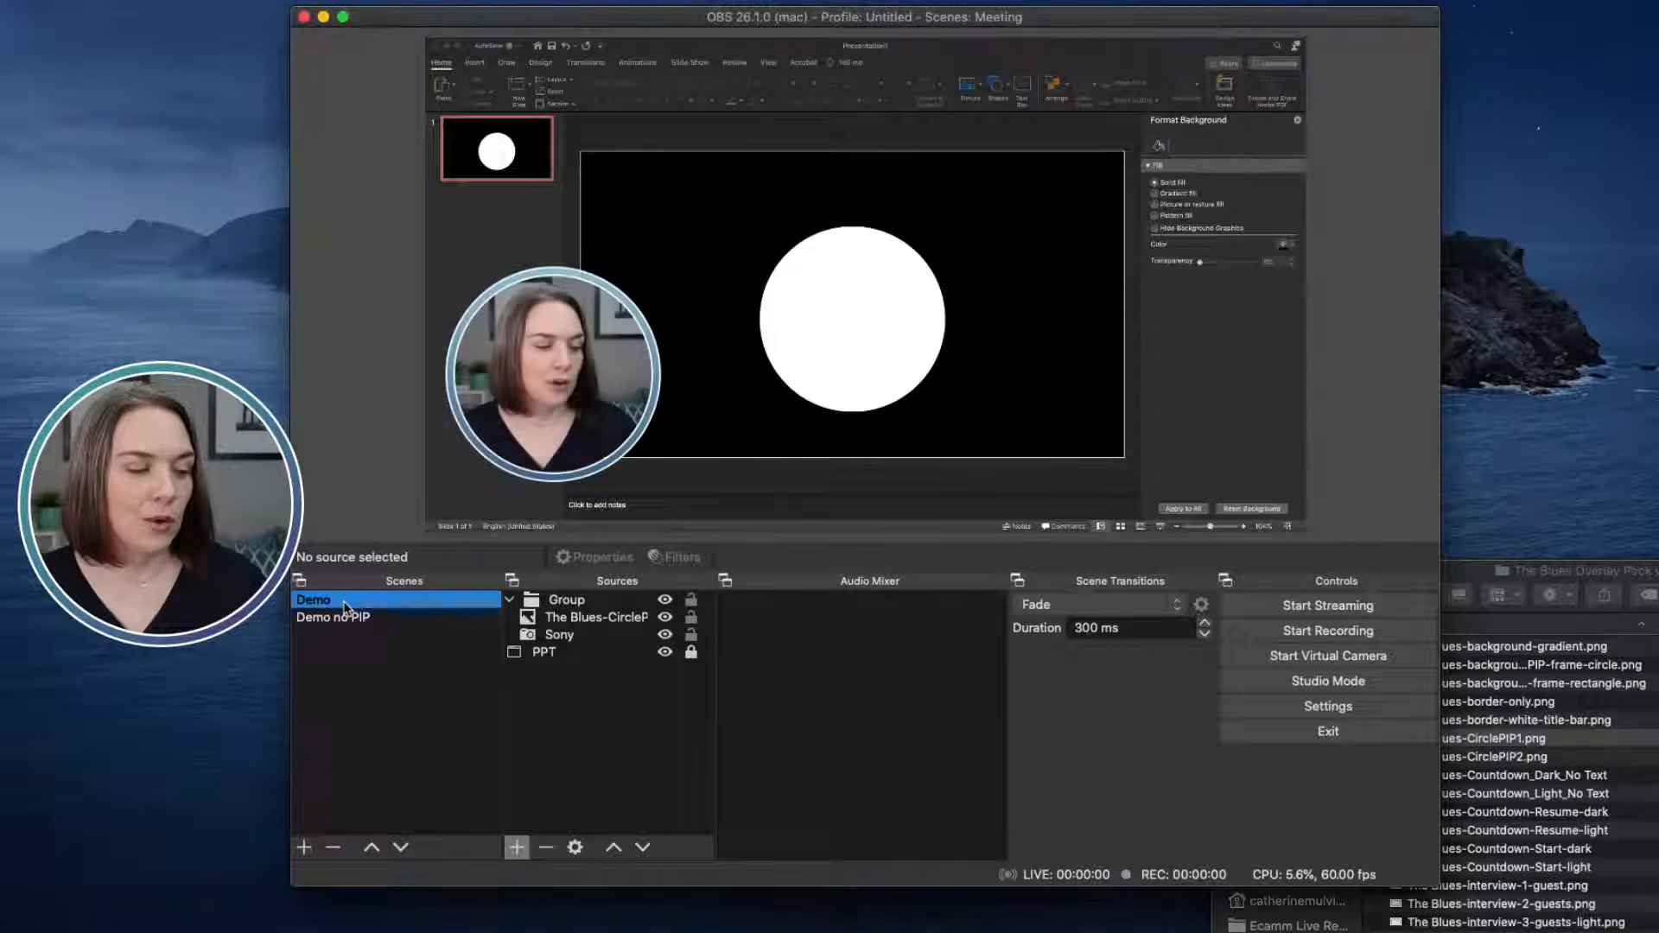
right_click(345, 603)
left_click(389, 645)
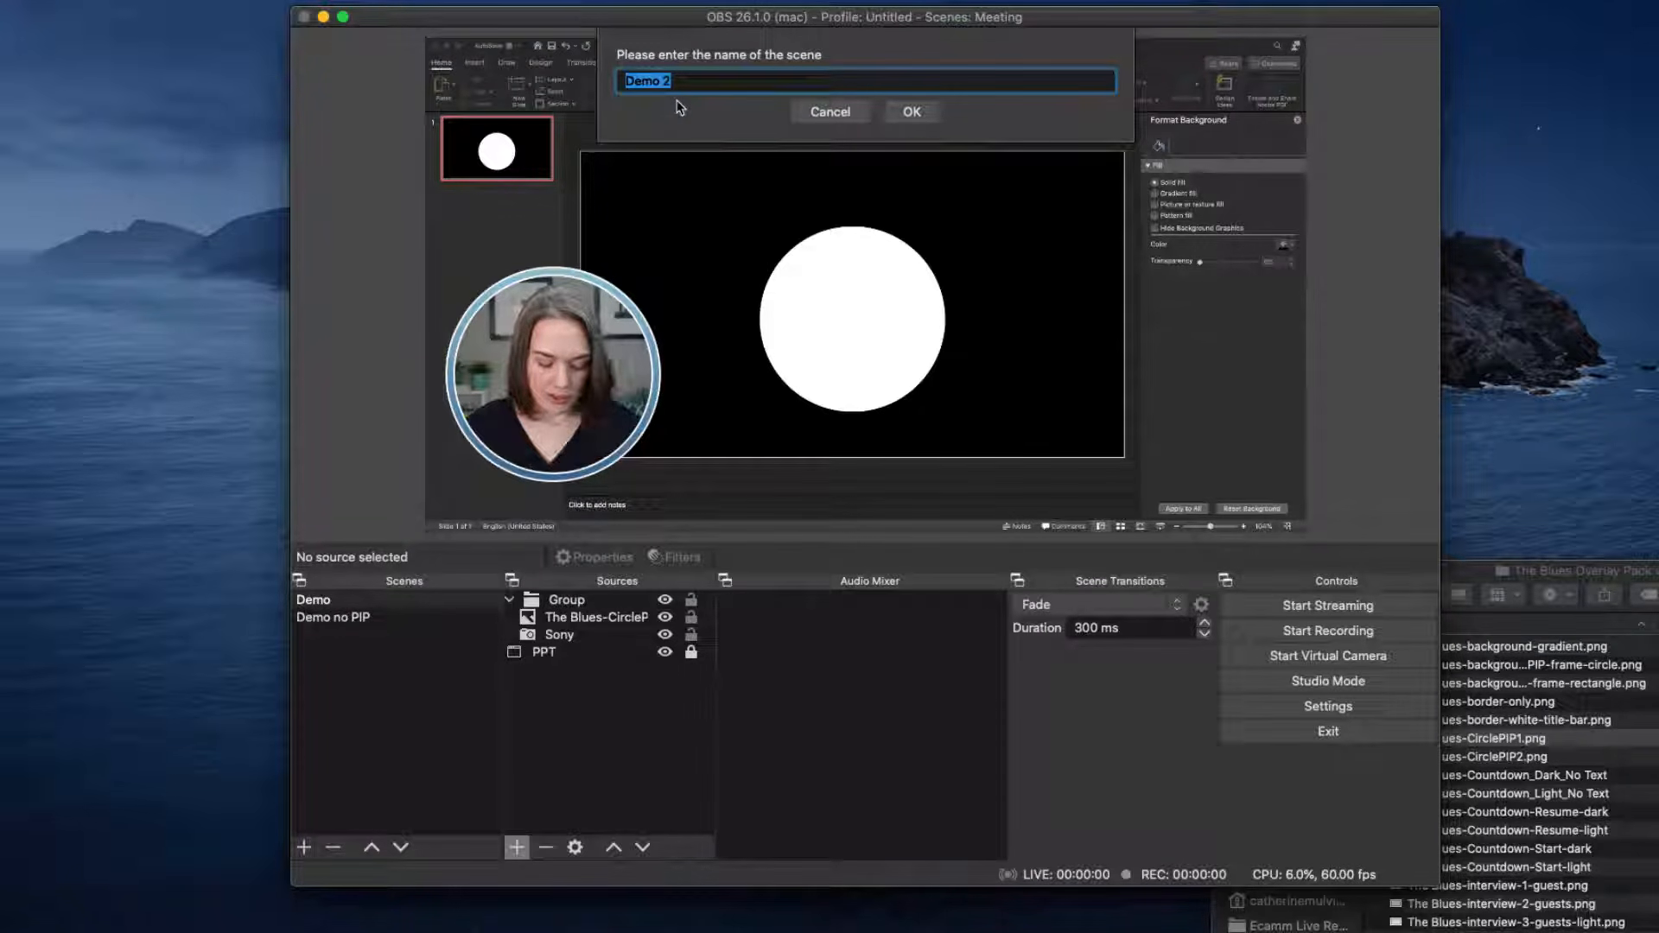
key("BackSpace")
type("Instructions")
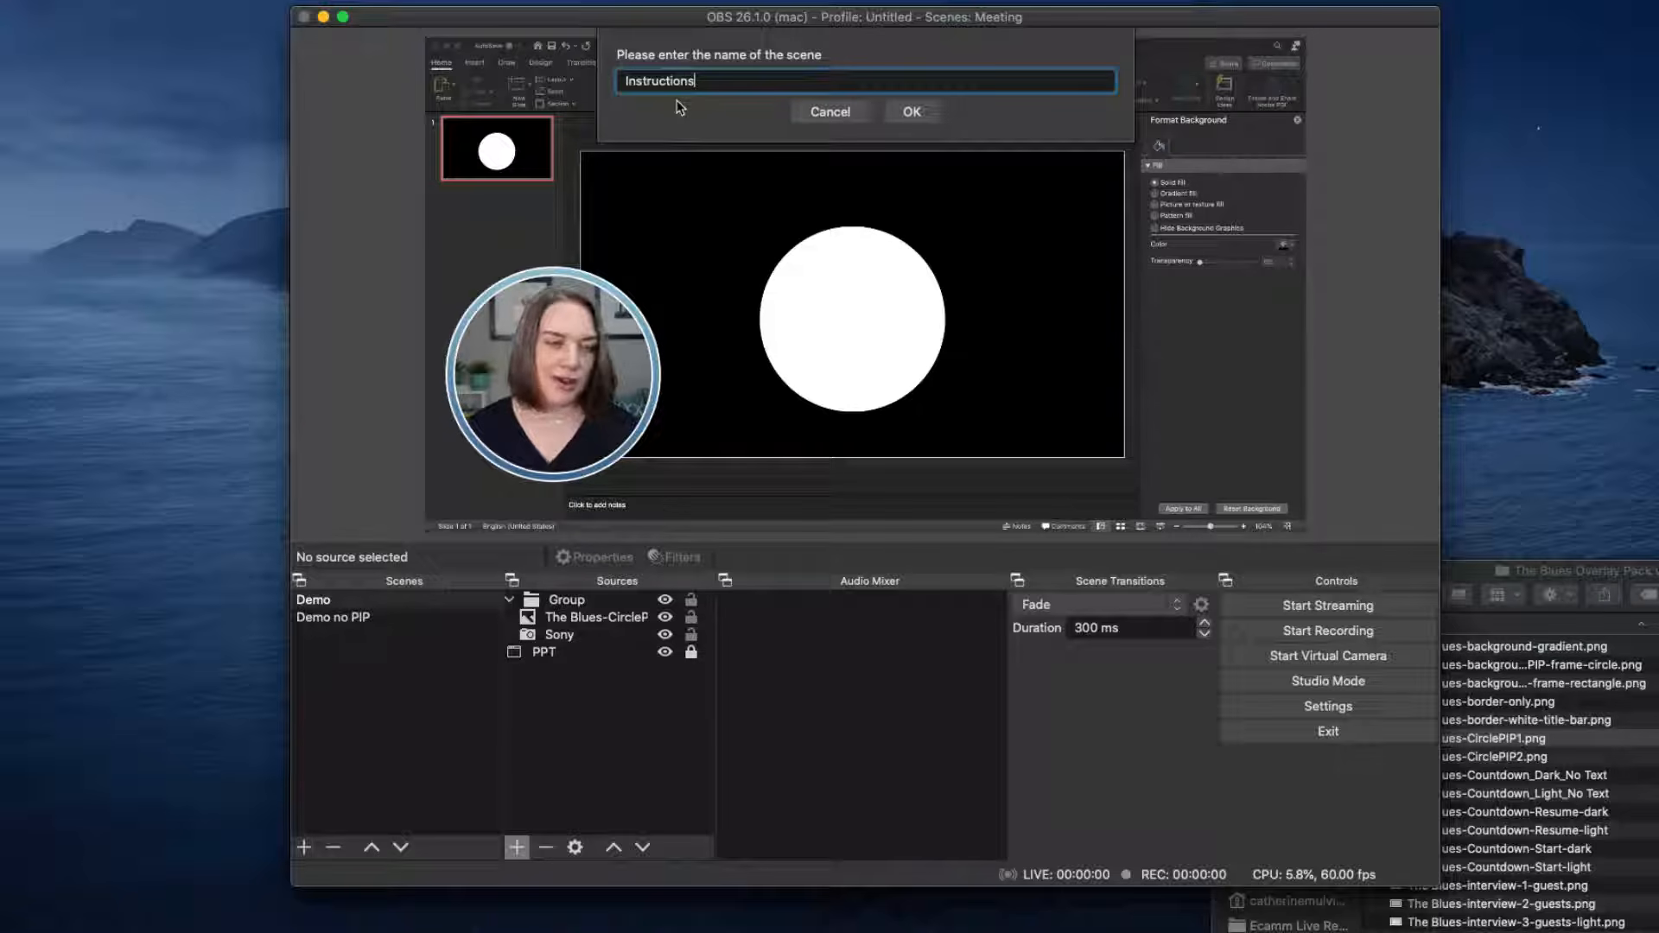
left_click(920, 118)
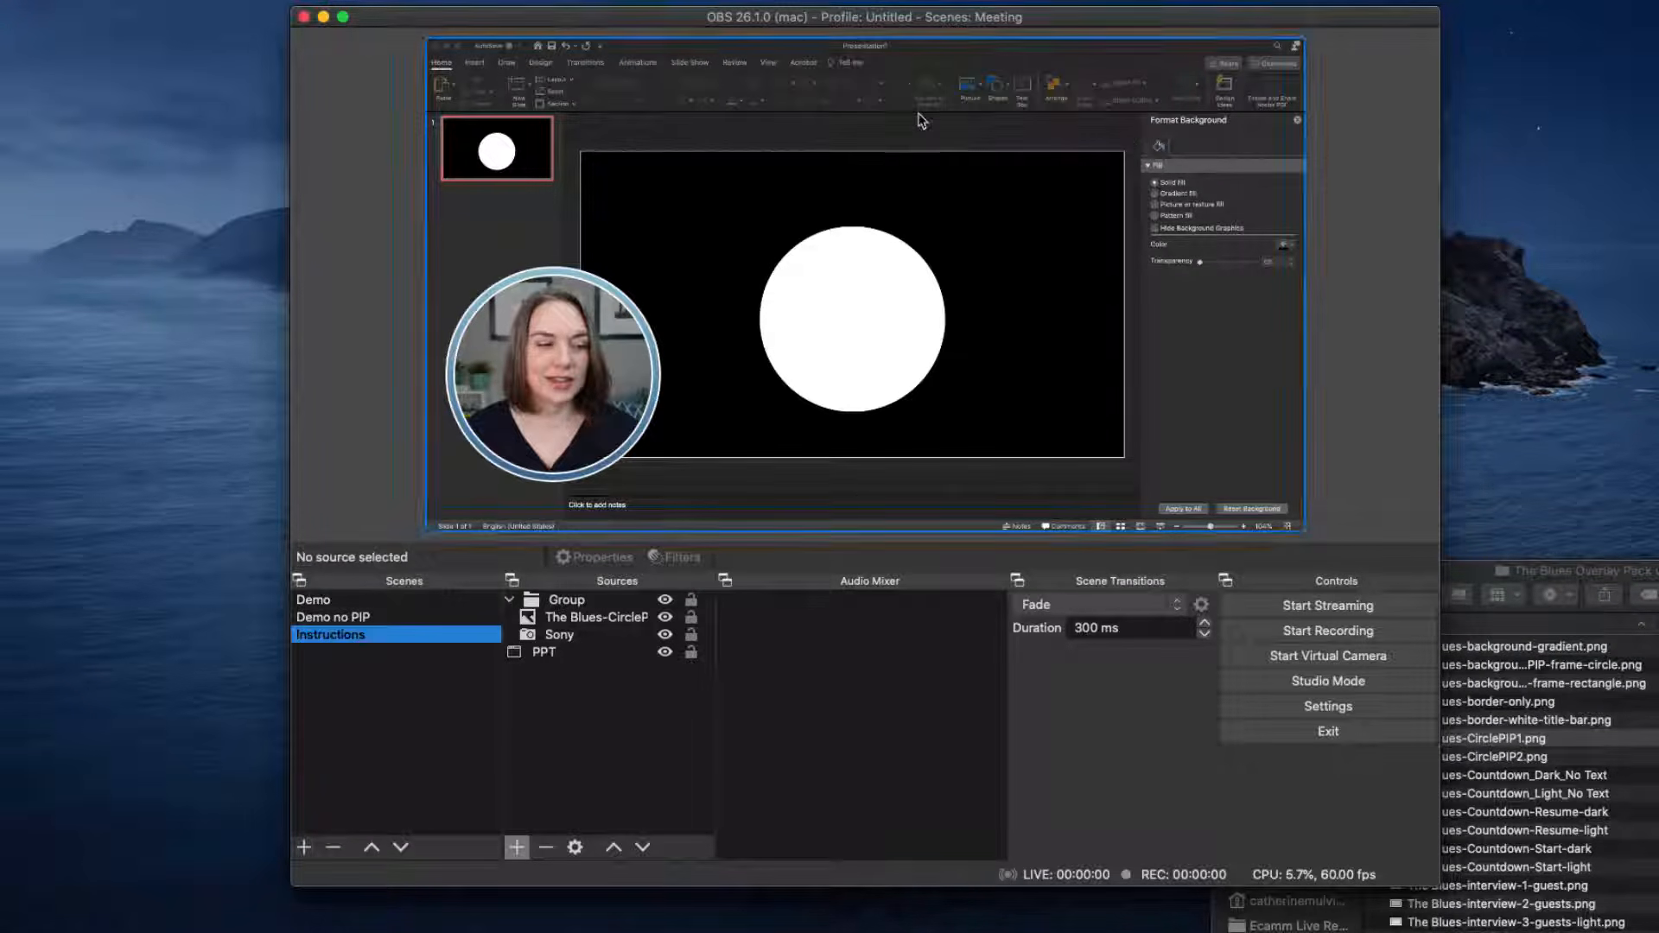
Step: Remove the PPT source from the Instructions scene
left_click(544, 654)
left_click(547, 848)
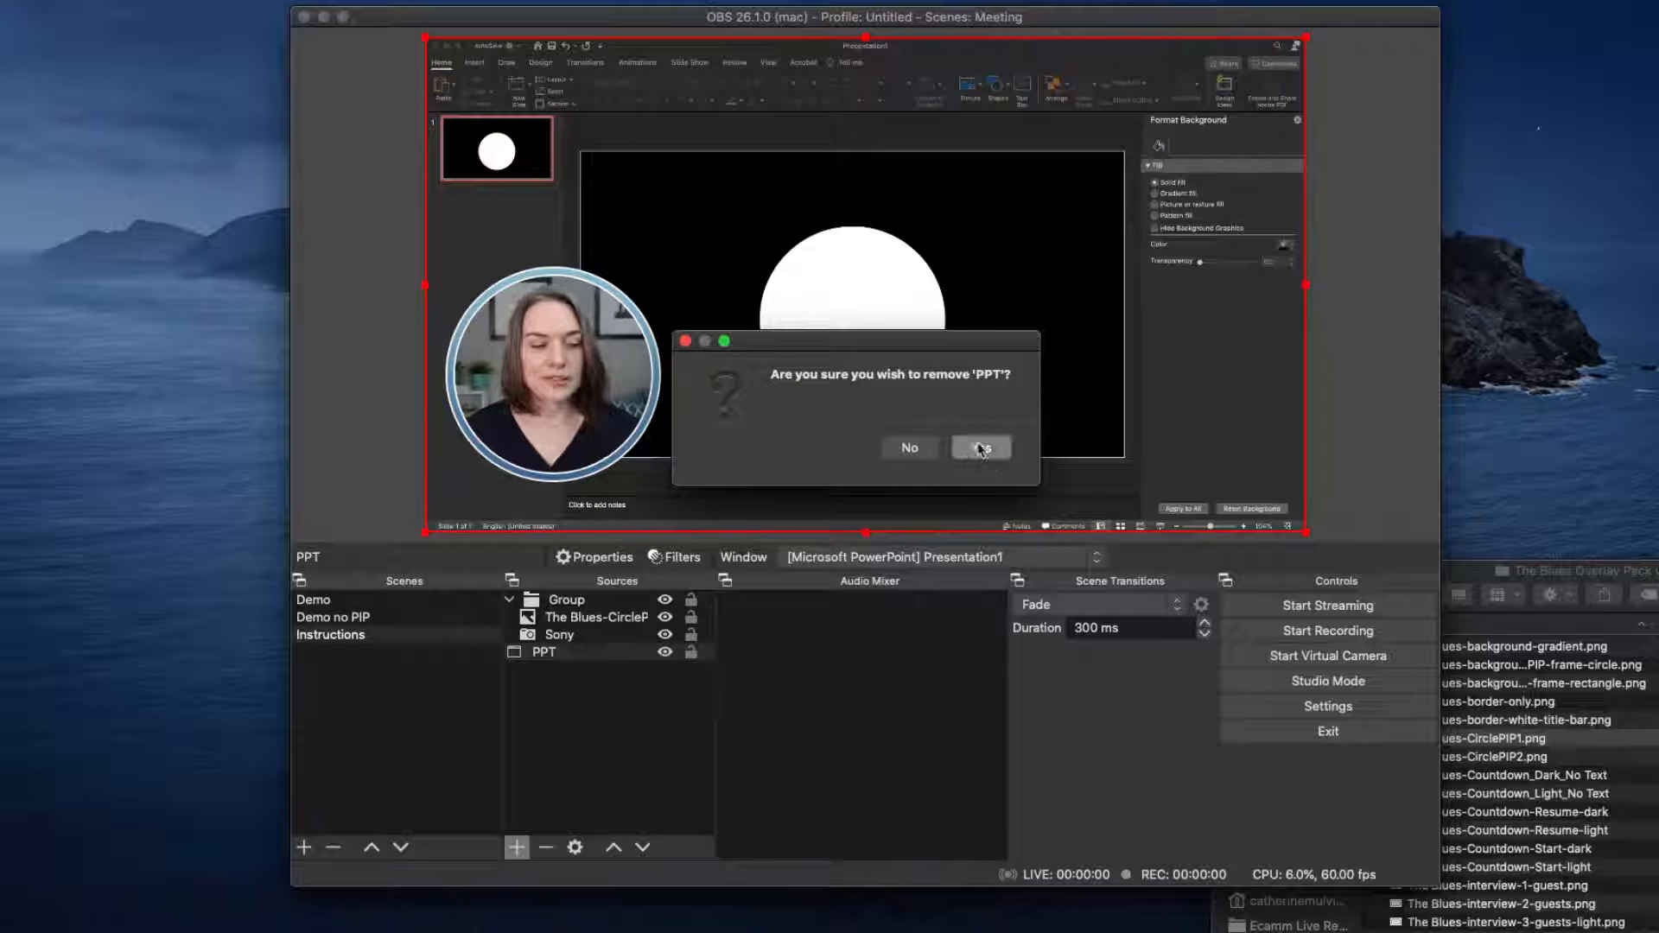
left_click(982, 447)
Step: Add The Blues-background-PIP-frame-circle.png from the Finder overlay folder to the Instructions scene as an image source
left_click(1523, 573)
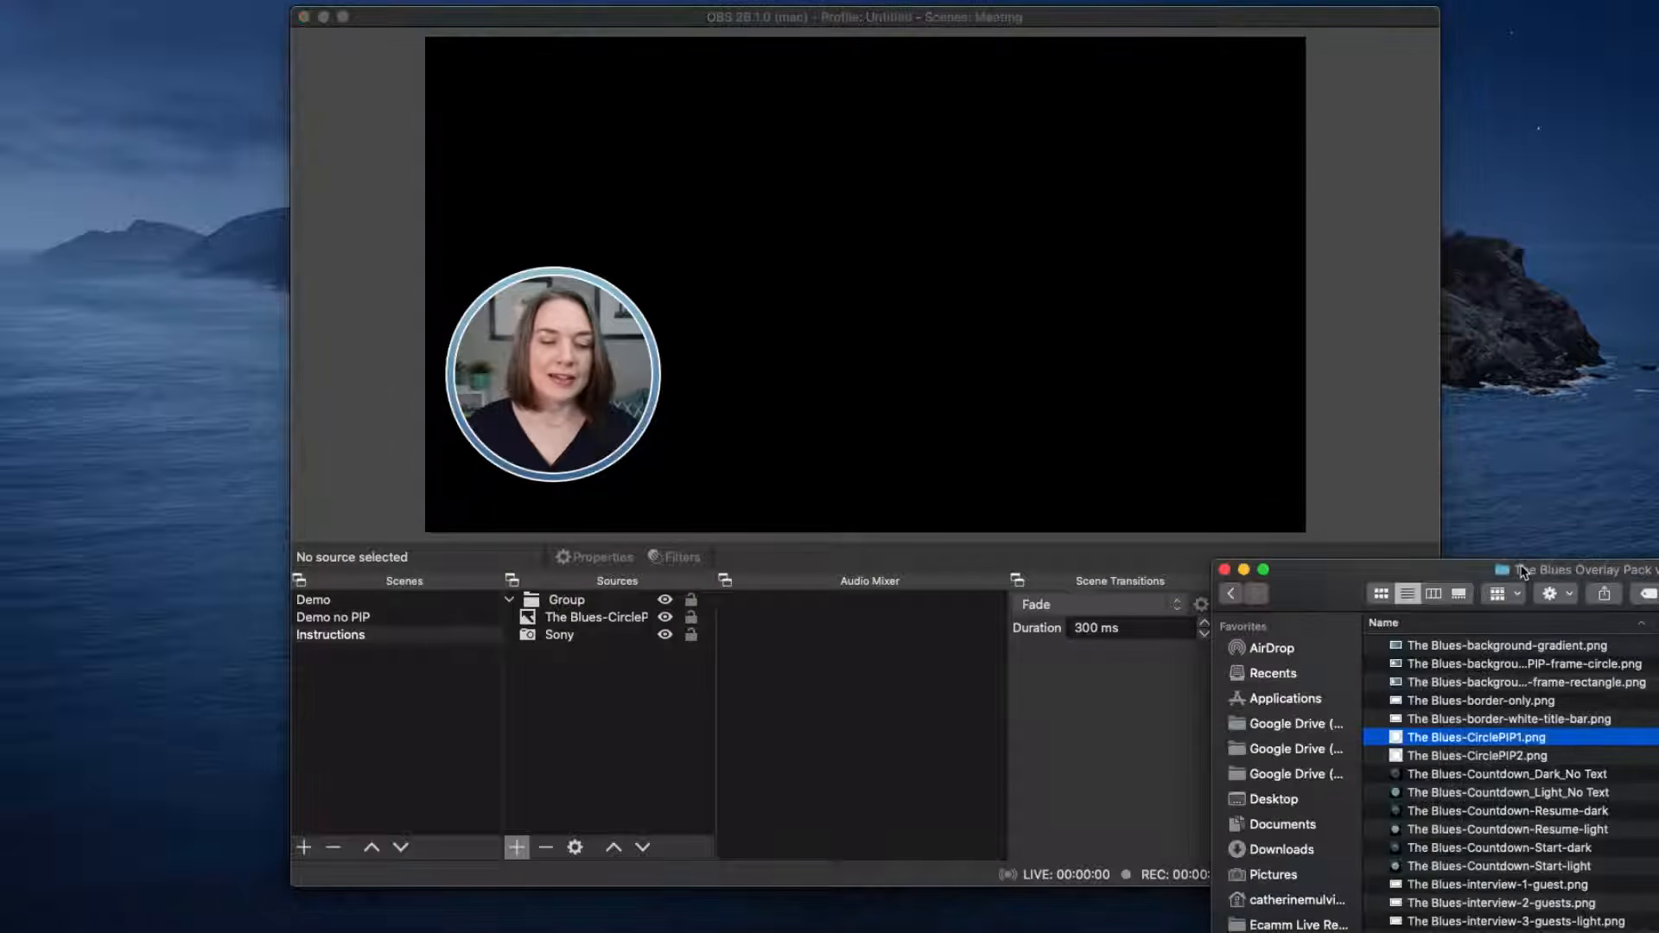
left_click_drag(1523, 573, 1434, 506)
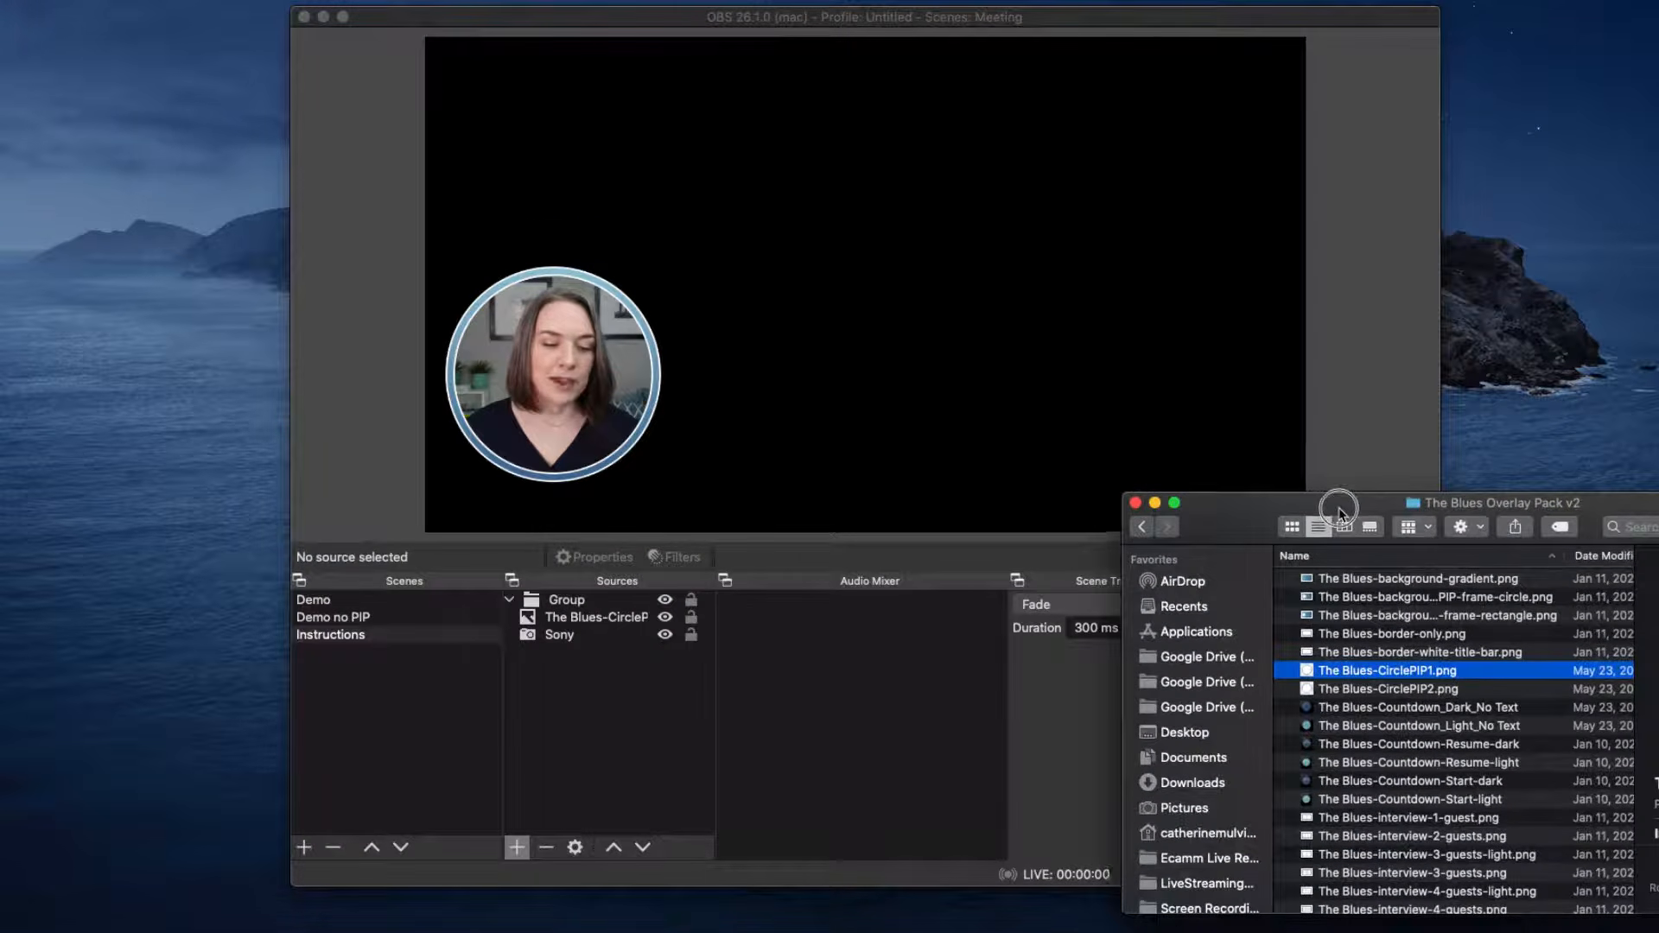
left_click(1328, 619)
left_click(1364, 602)
left_click_drag(1364, 605, 911, 400)
left_click_drag(1224, 533, 1328, 608)
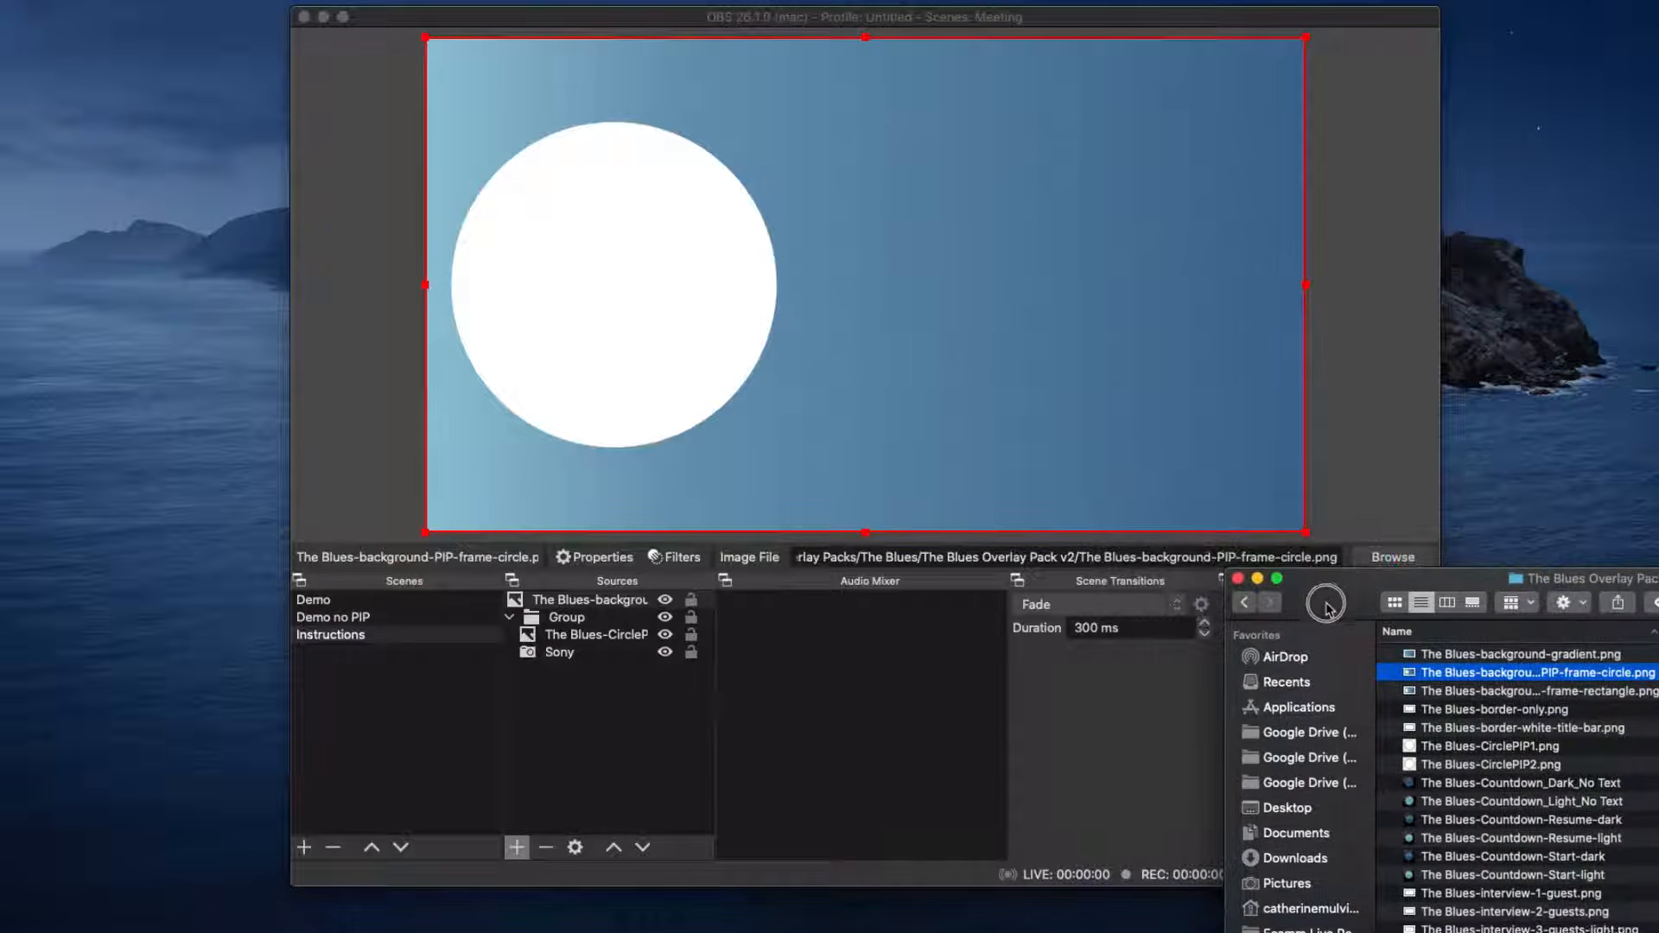
Step: Move the background image source beneath the camera group in the source order and lock it
left_click_drag(580, 605, 585, 678)
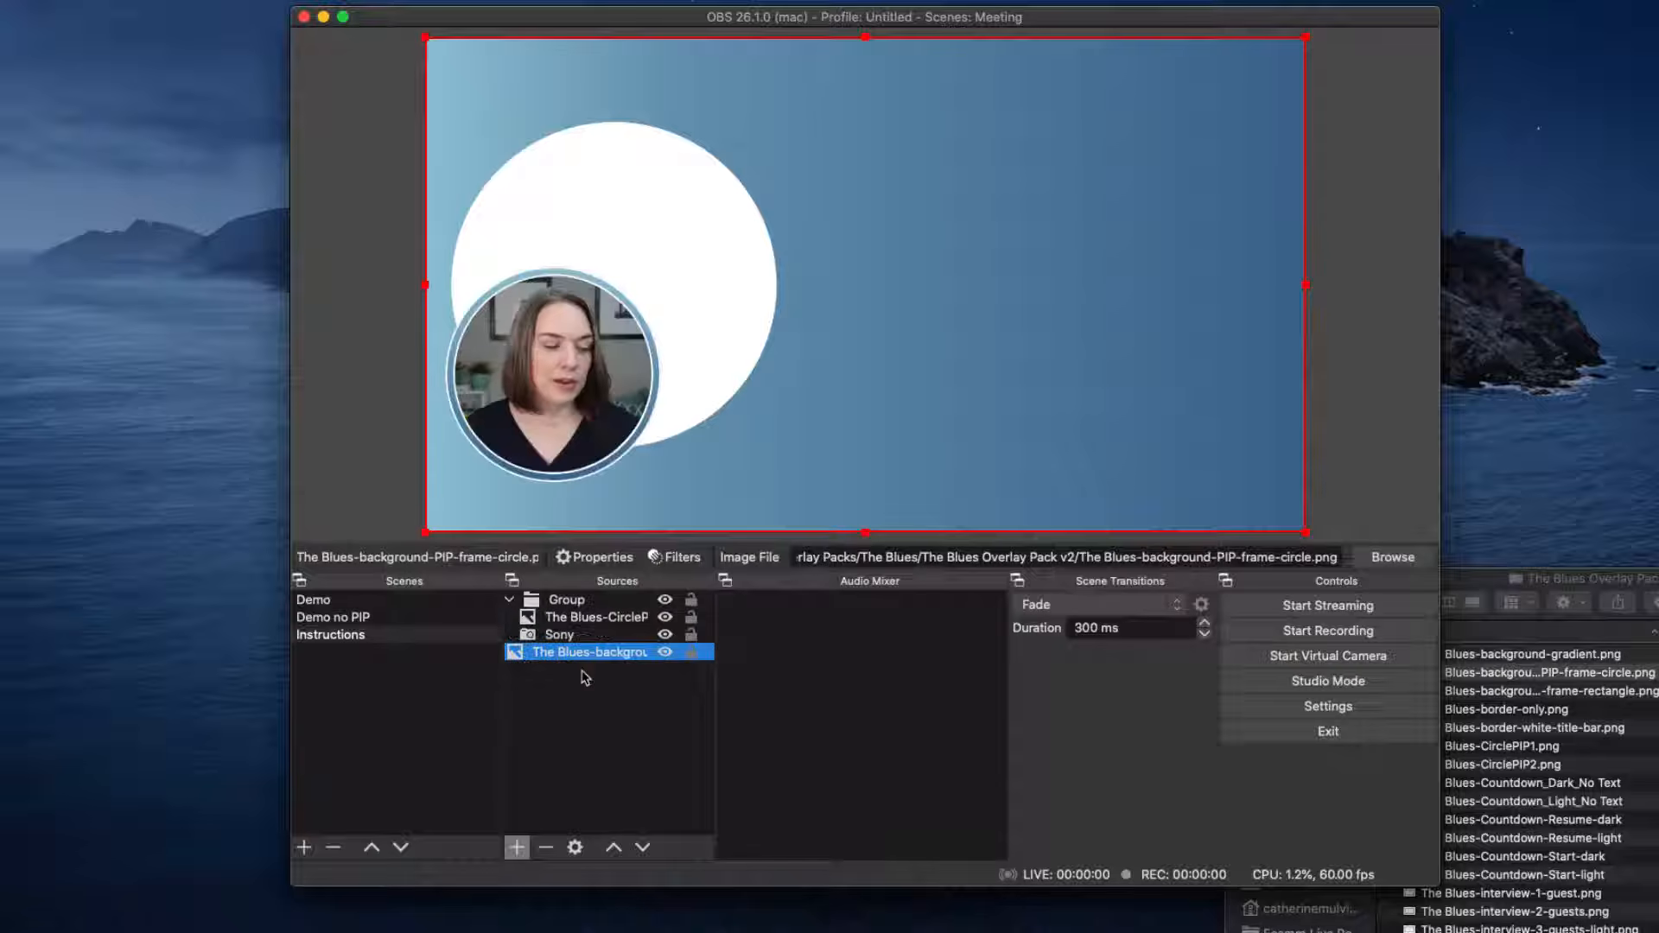
mouse_move(558, 383)
left_mouse_down()
mouse_move(575, 341)
mouse_move(557, 383)
left_mouse_up()
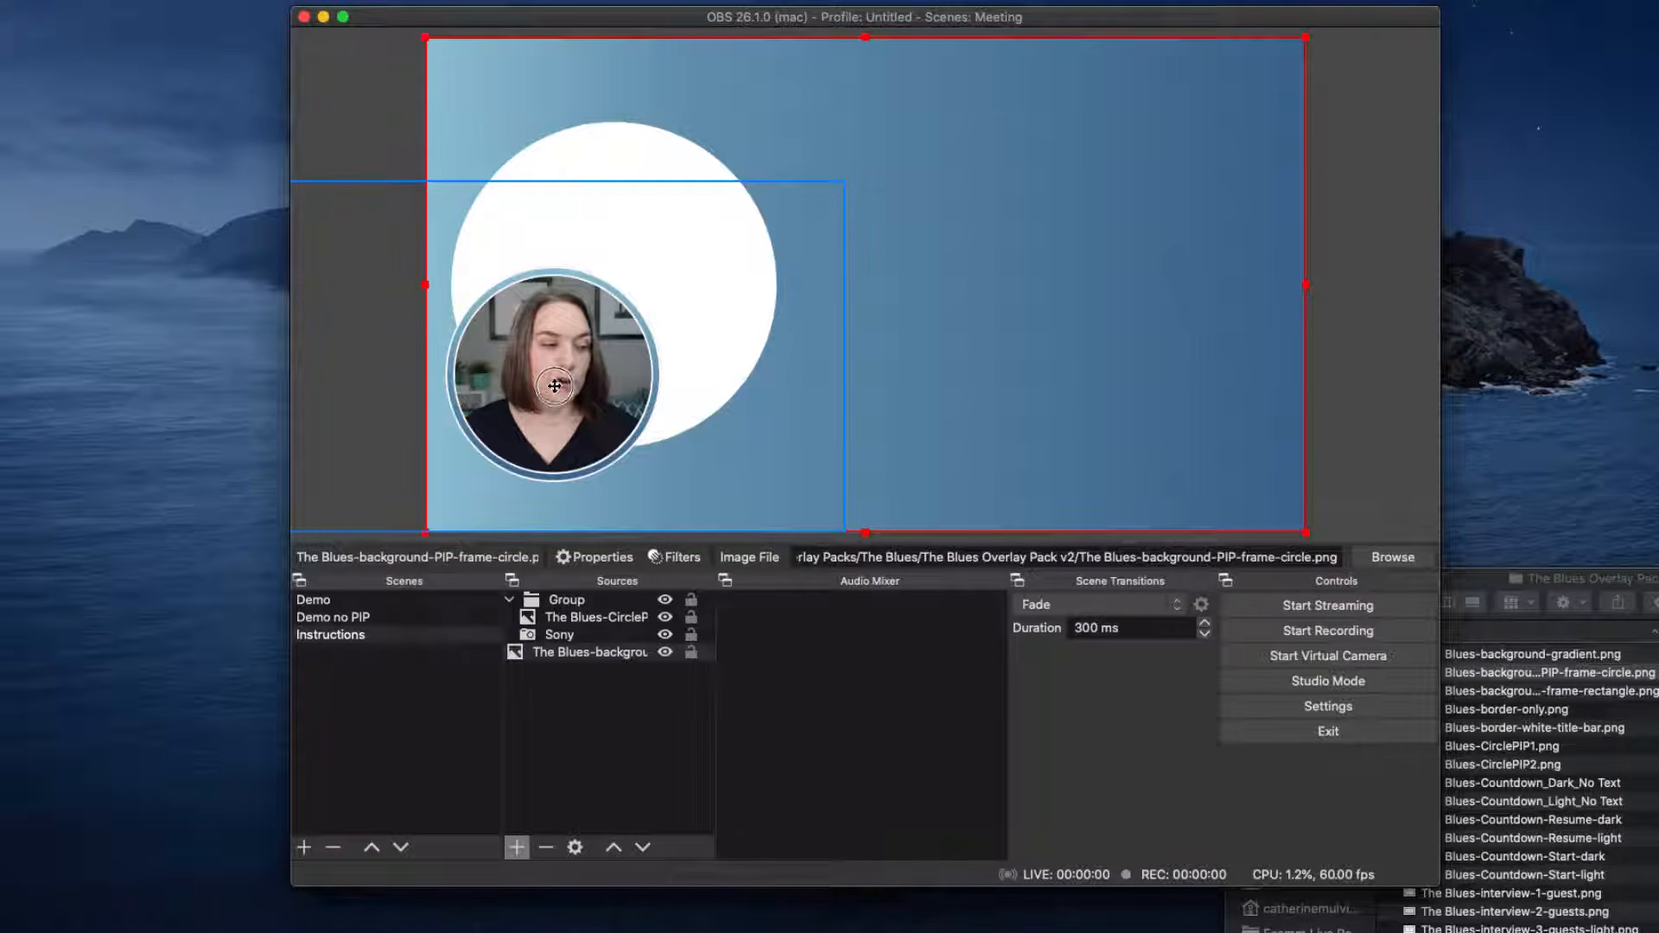
left_click(690, 652)
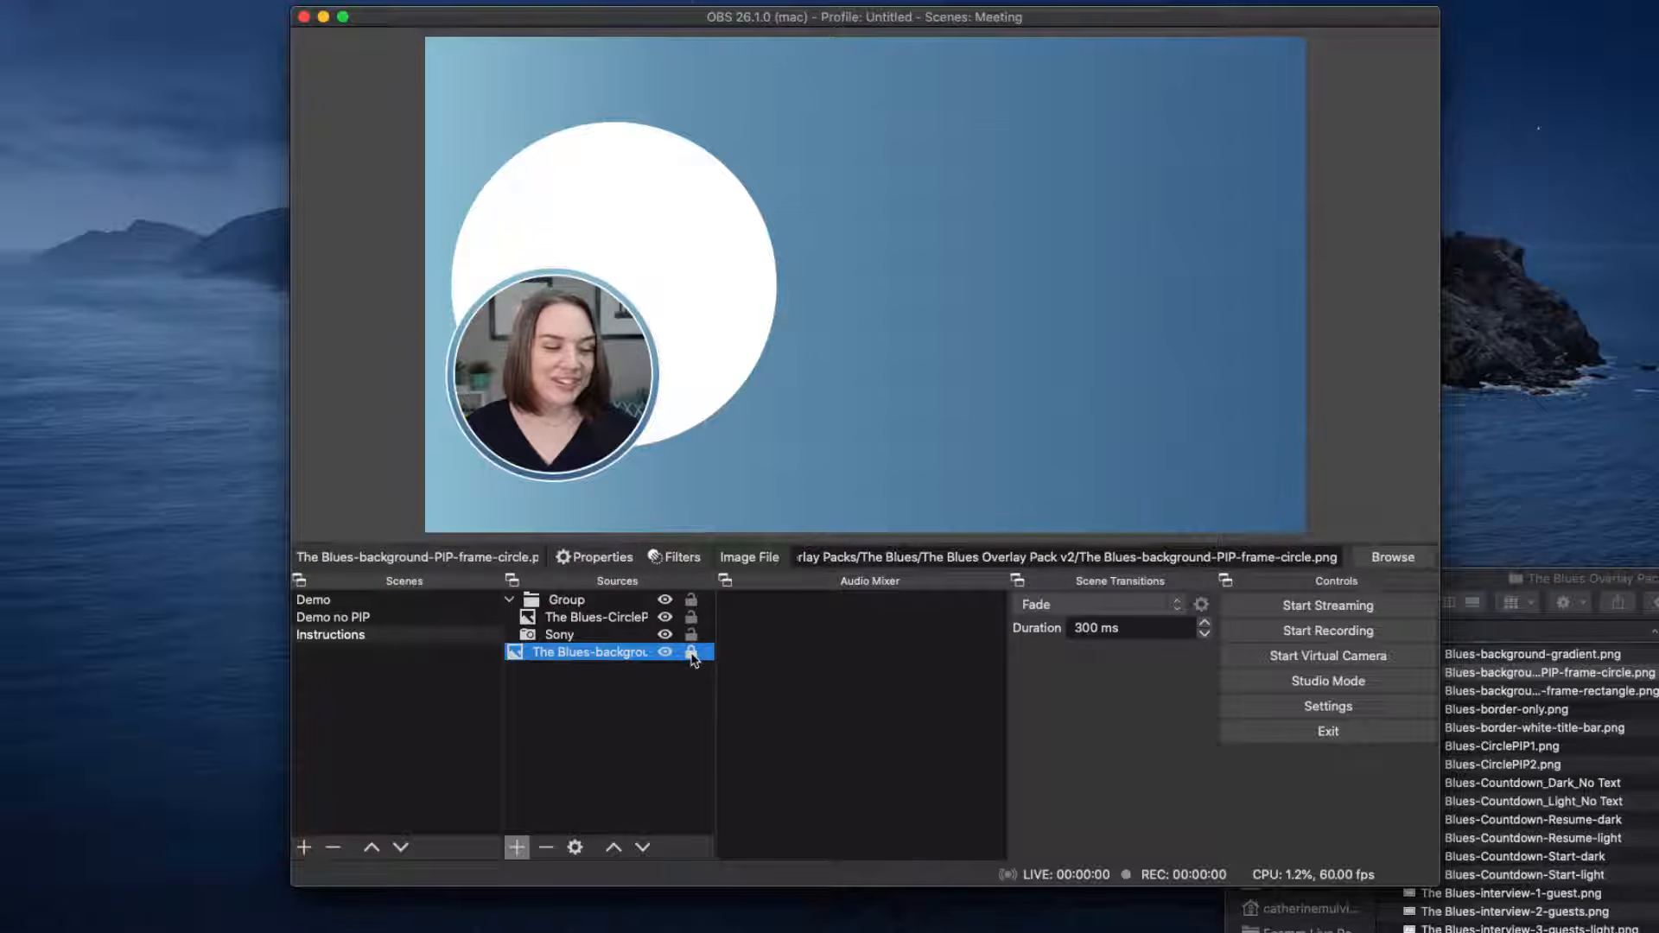
Step: Enlarge the camera group and center it over the background's white circle
left_click(550, 397)
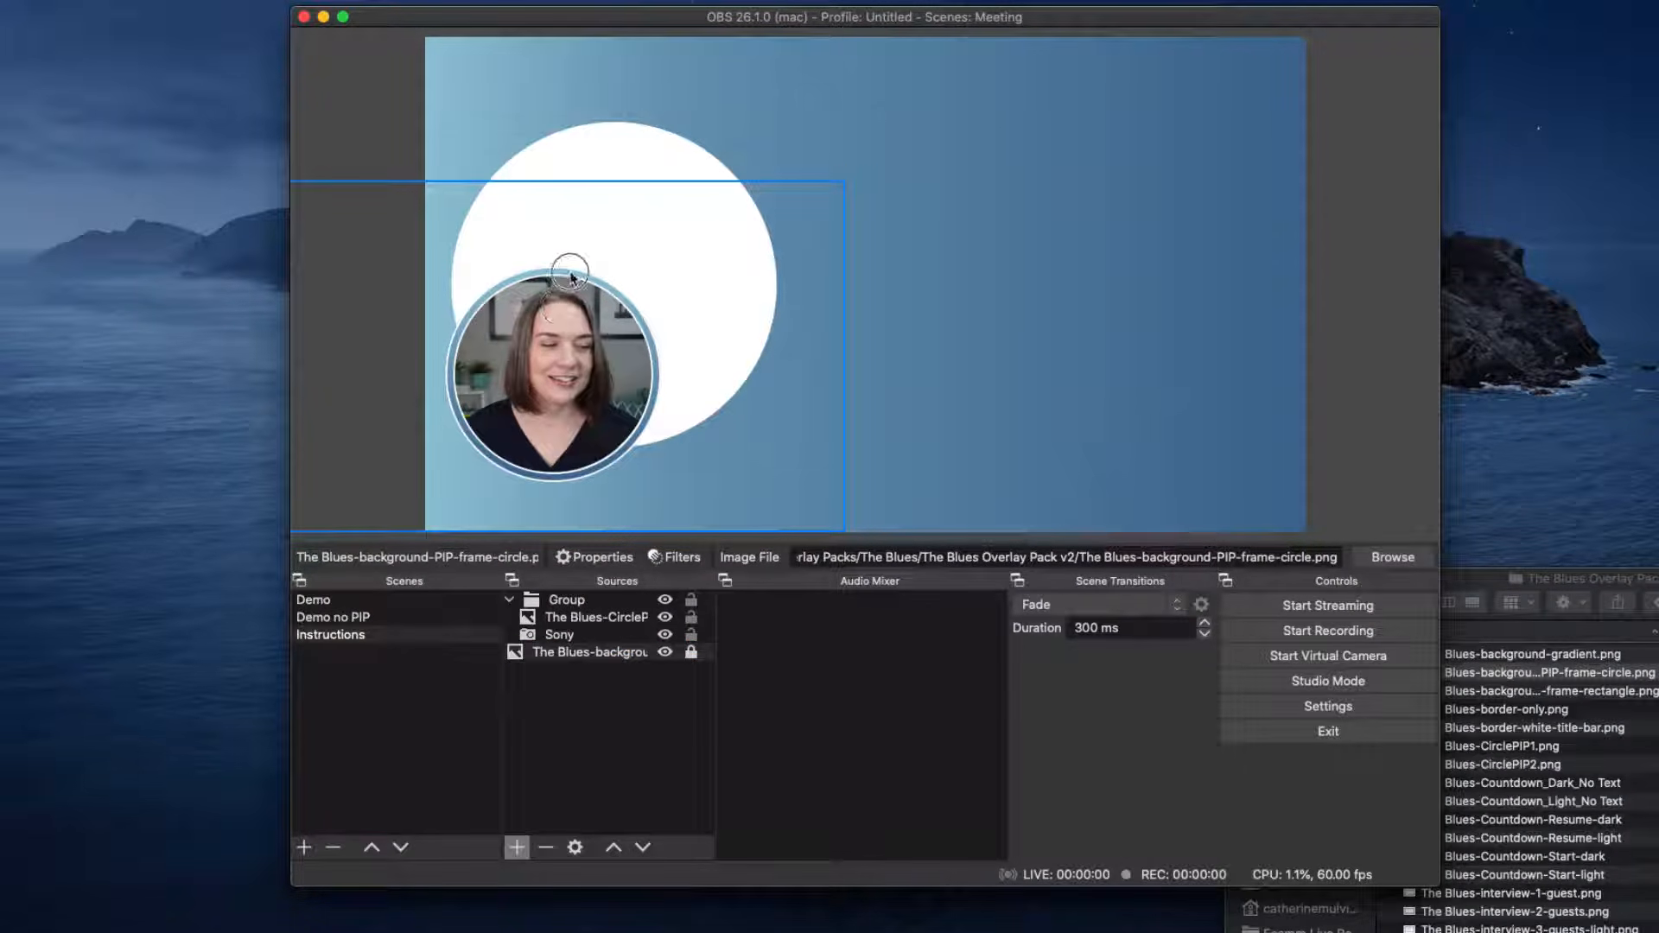
left_click(567, 600)
left_click_drag(618, 423, 649, 300)
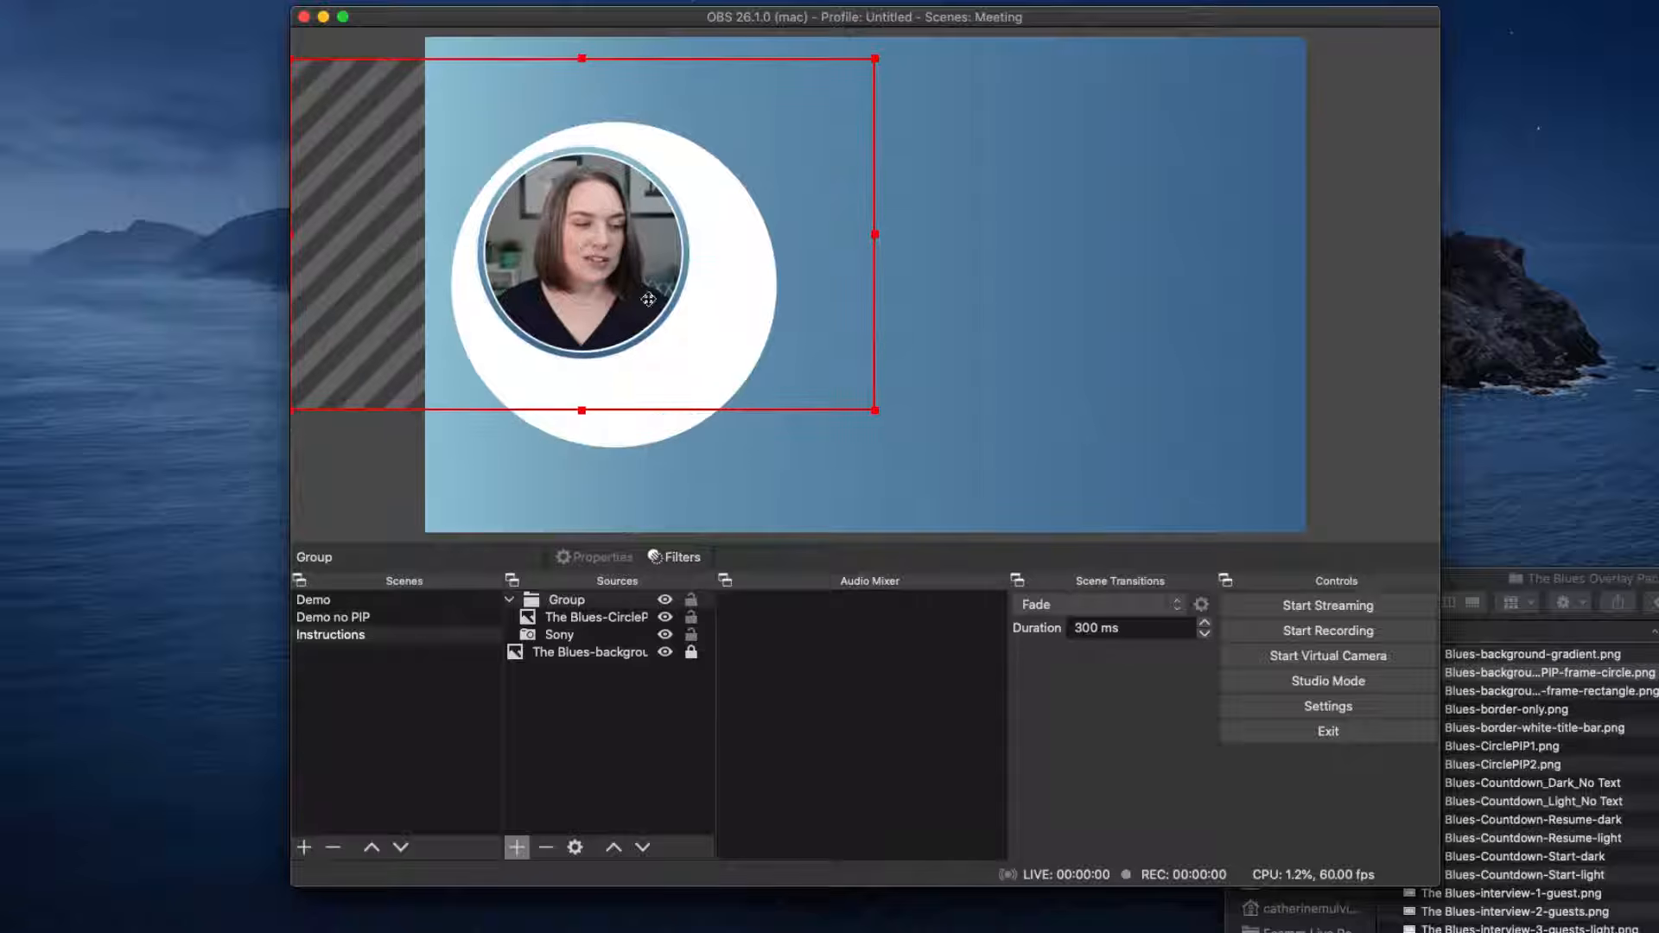
left_click_drag(875, 410, 1008, 491)
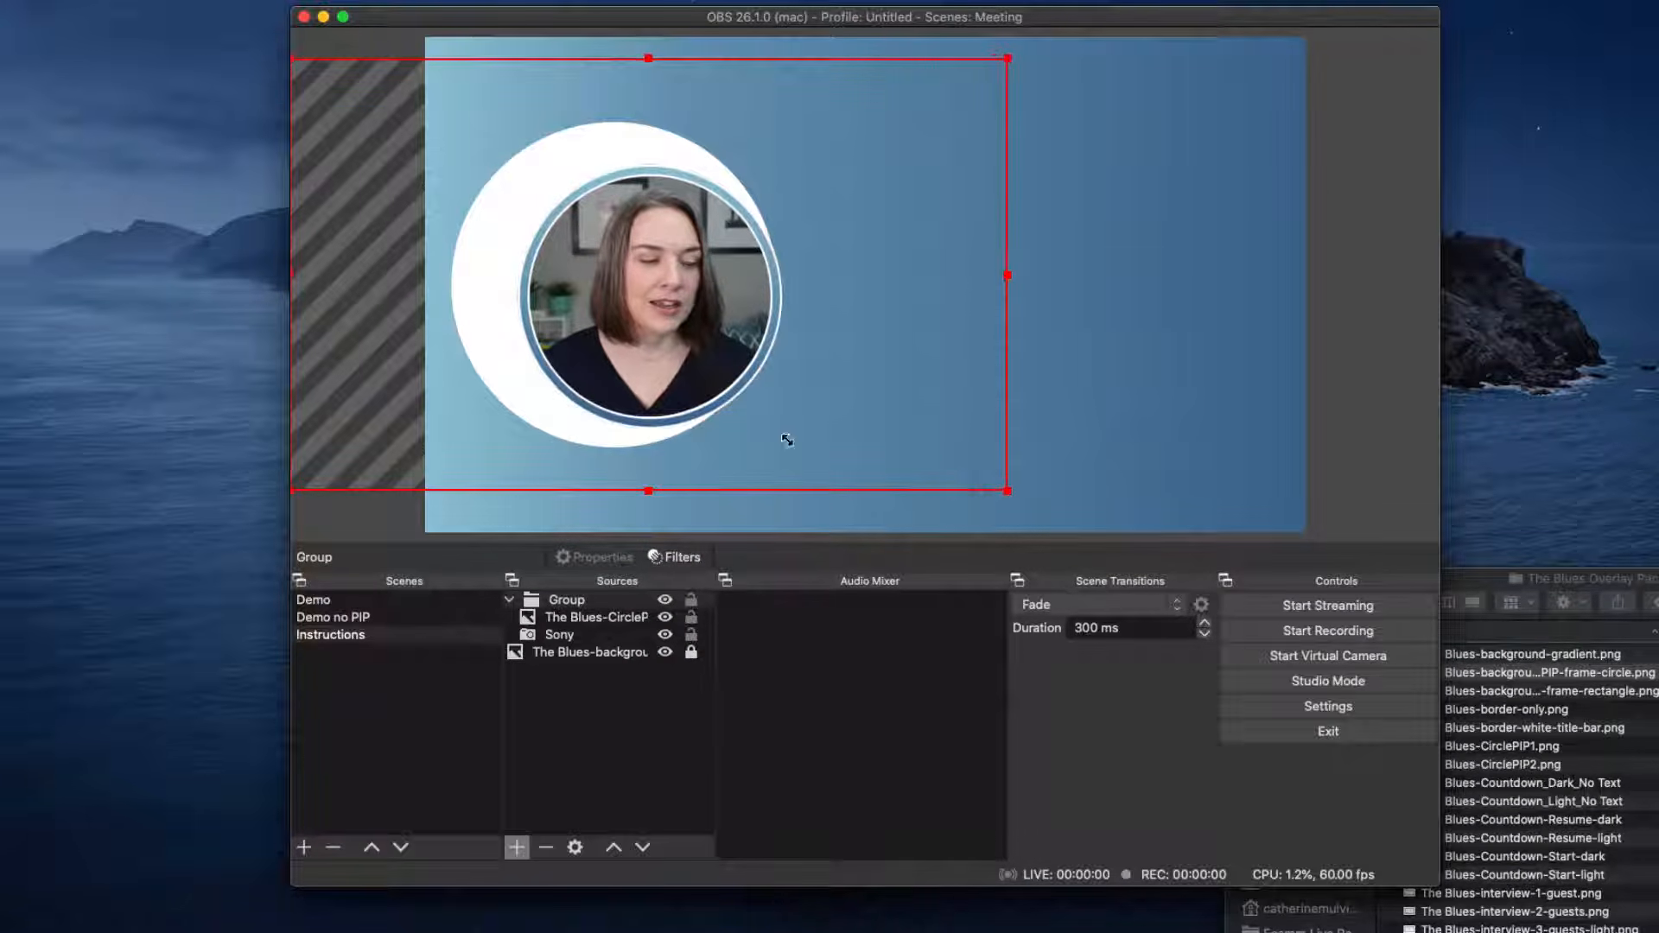
left_click_drag(289, 63, 264, 52)
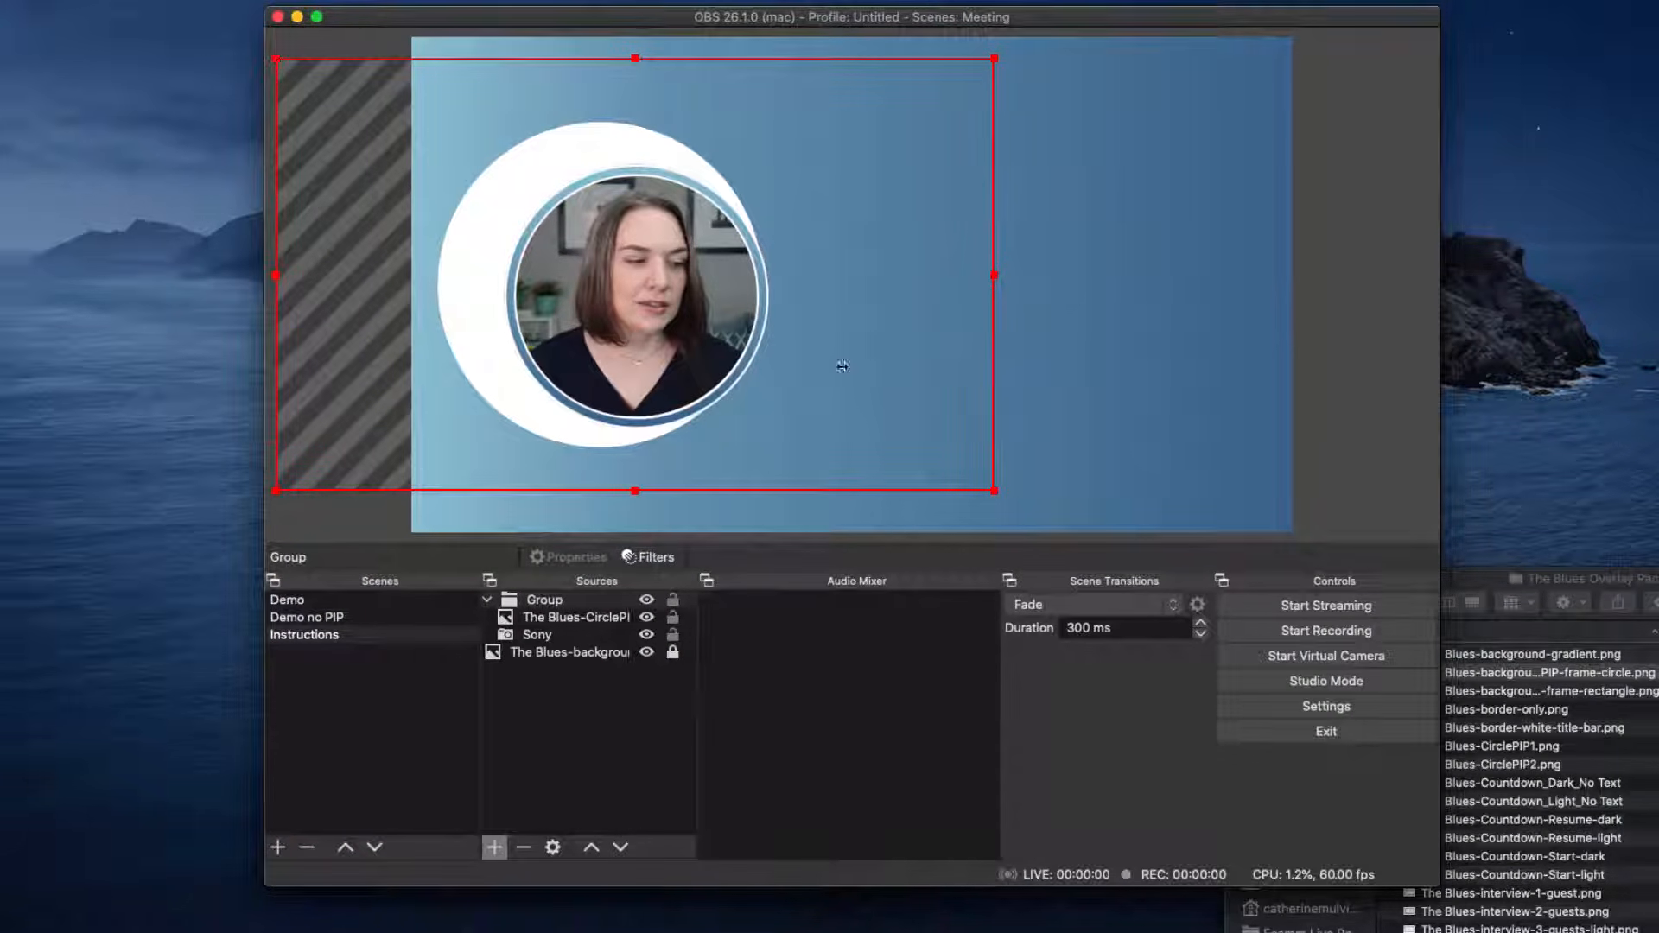
left_click_drag(994, 491, 1063, 537)
left_click_drag(680, 314, 608, 274)
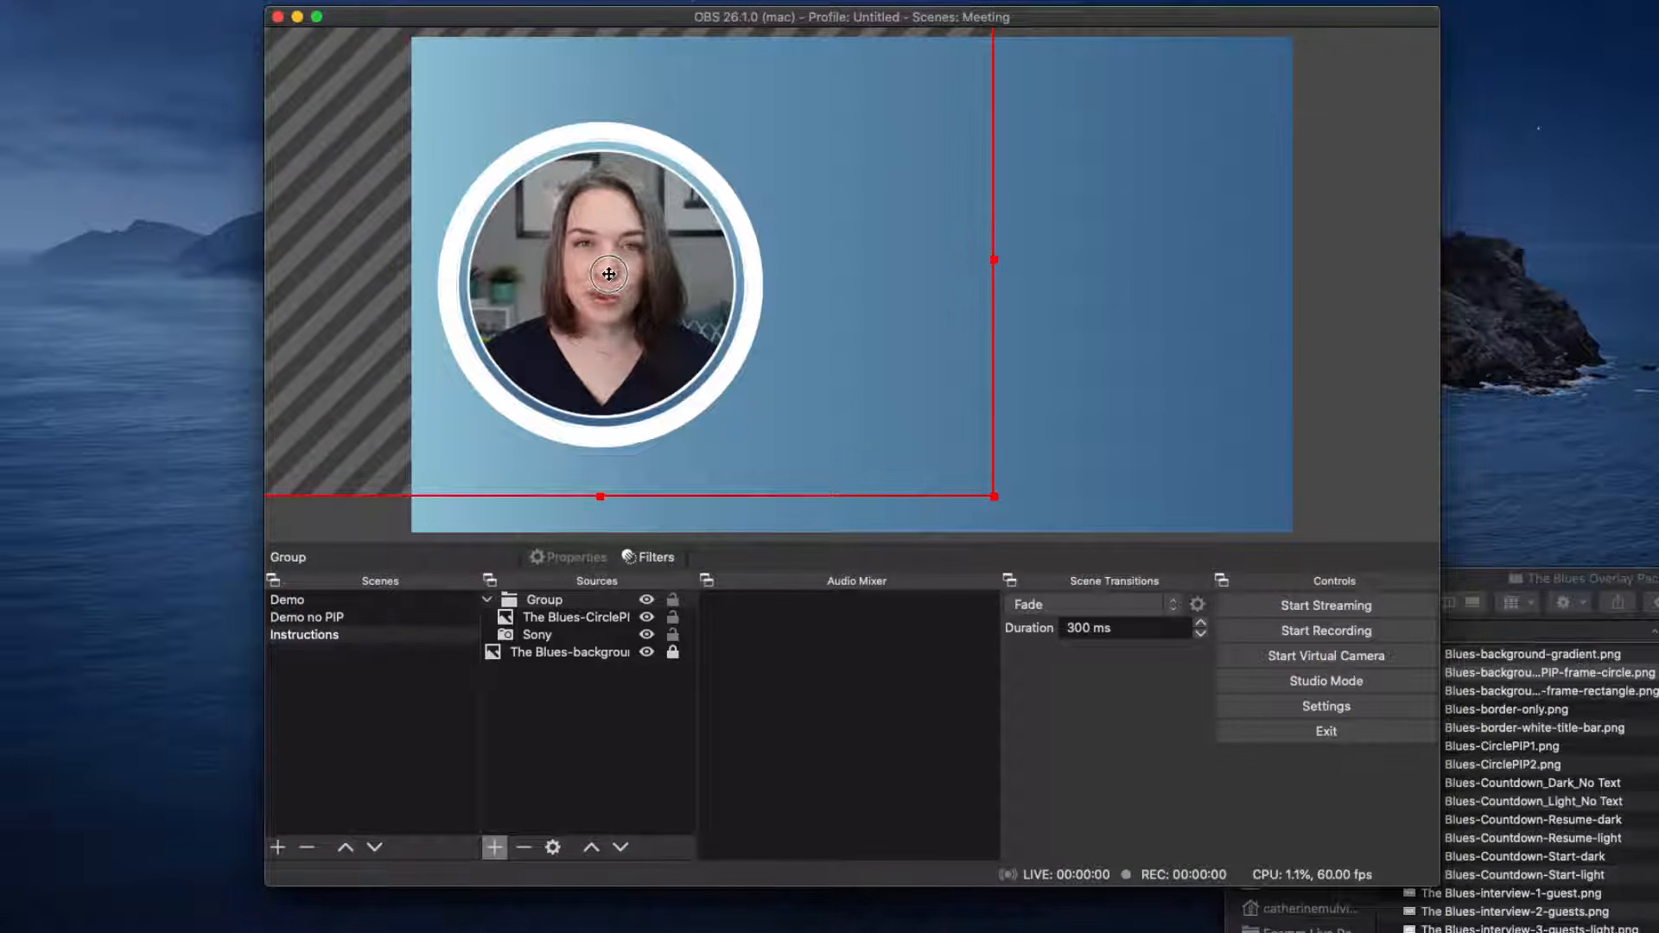
Step: Hide the blue circle frame image and enlarge the camera group until only a narrow white ring surrounds it
left_click(646, 618)
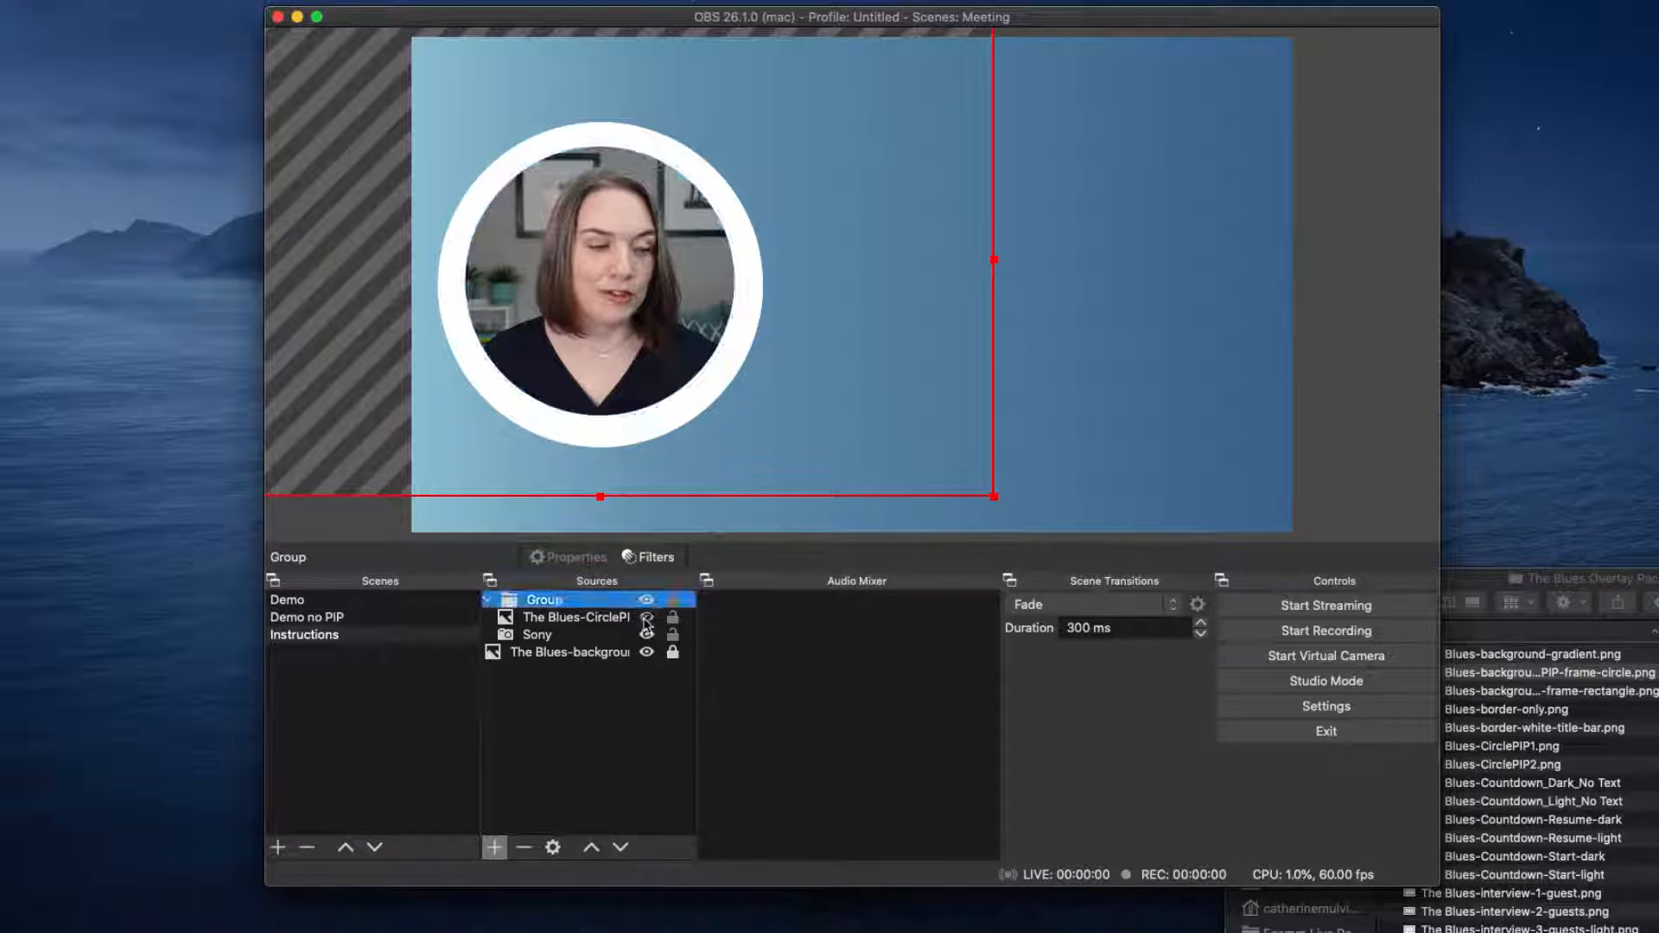
left_click(1007, 510)
left_click(637, 328)
left_click_drag(994, 494, 1027, 518)
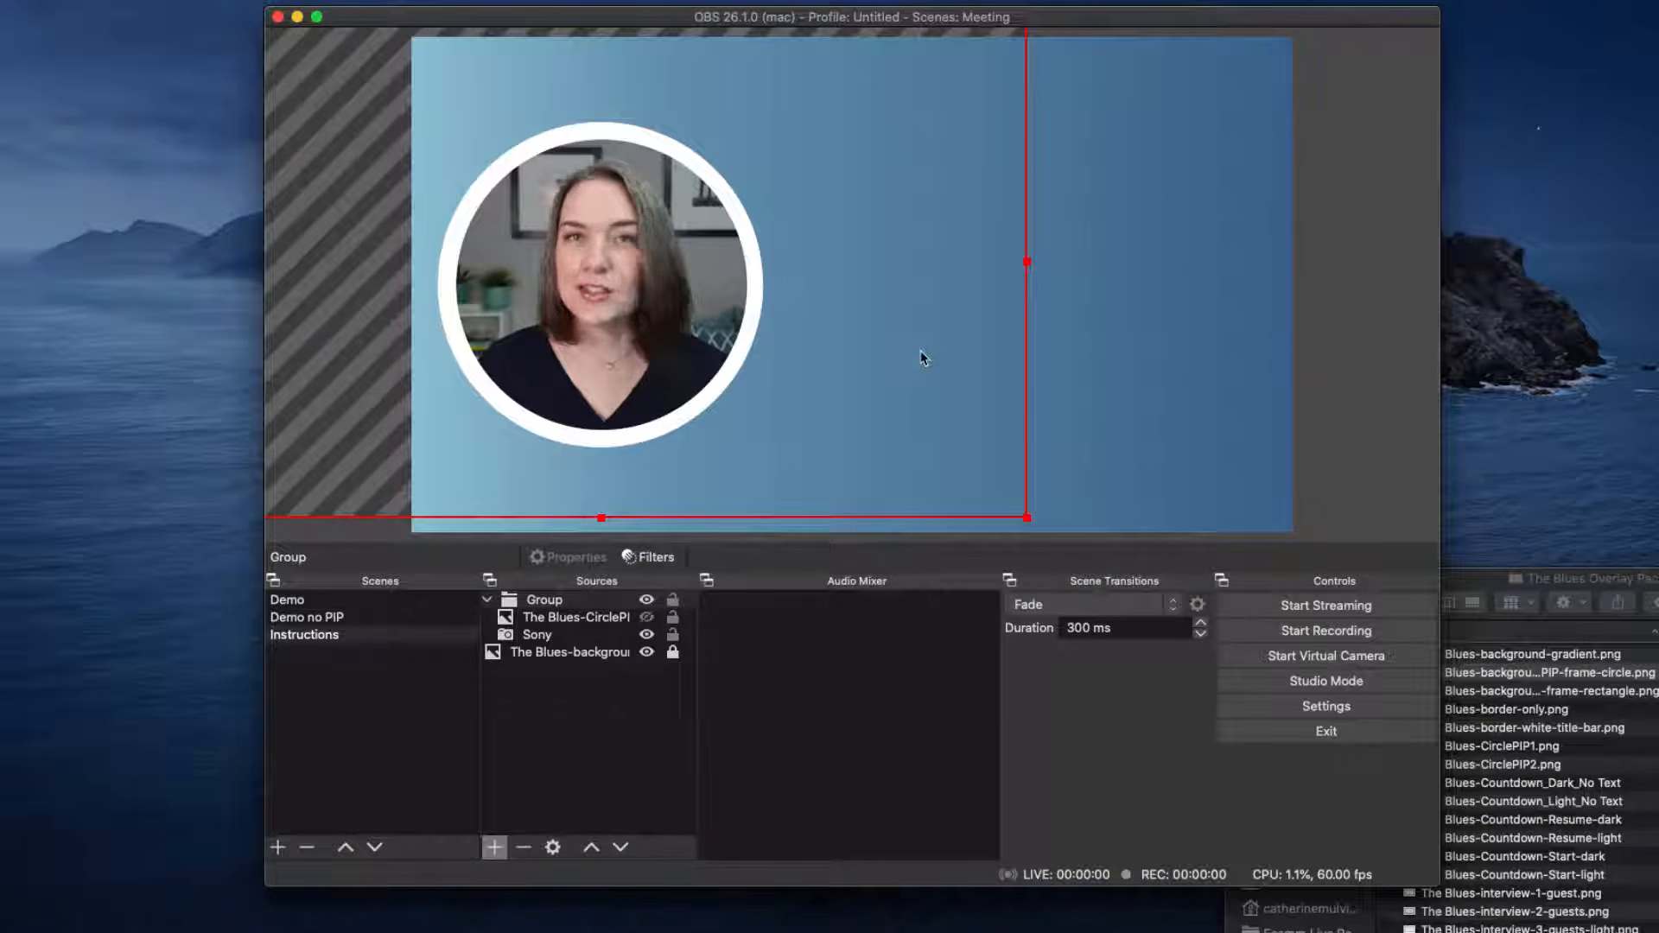
left_click(1176, 344)
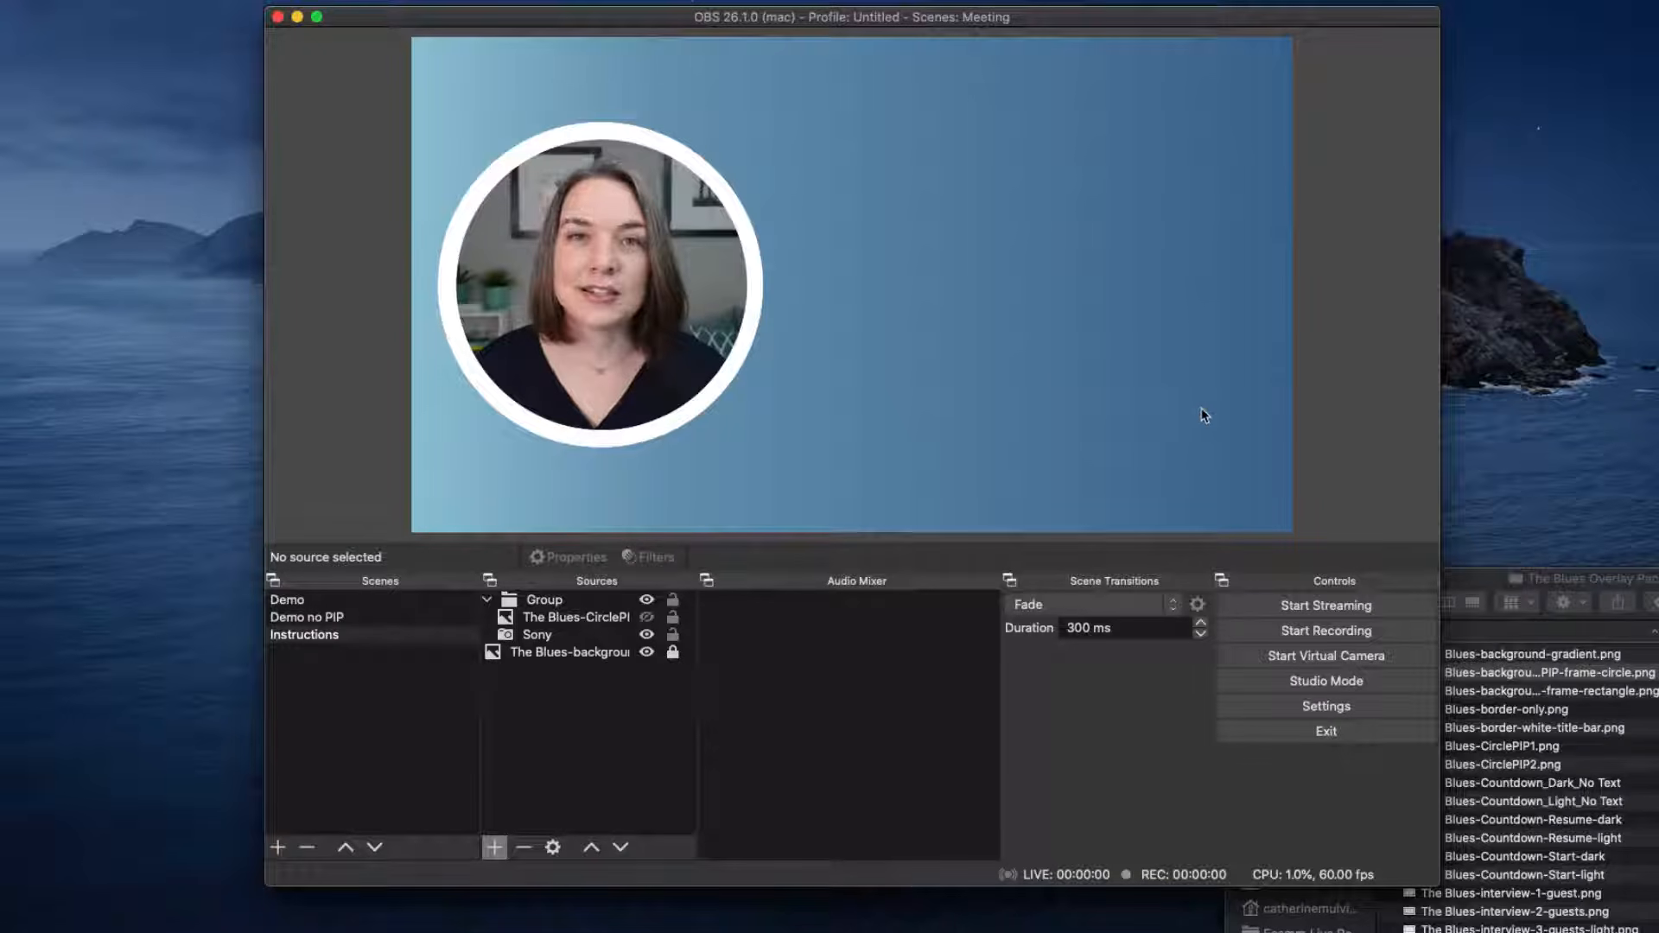
Step: Duplicate the Instructions scene under the name Countdown and hide the Sony source in it
right_click(327, 638)
left_click(370, 679)
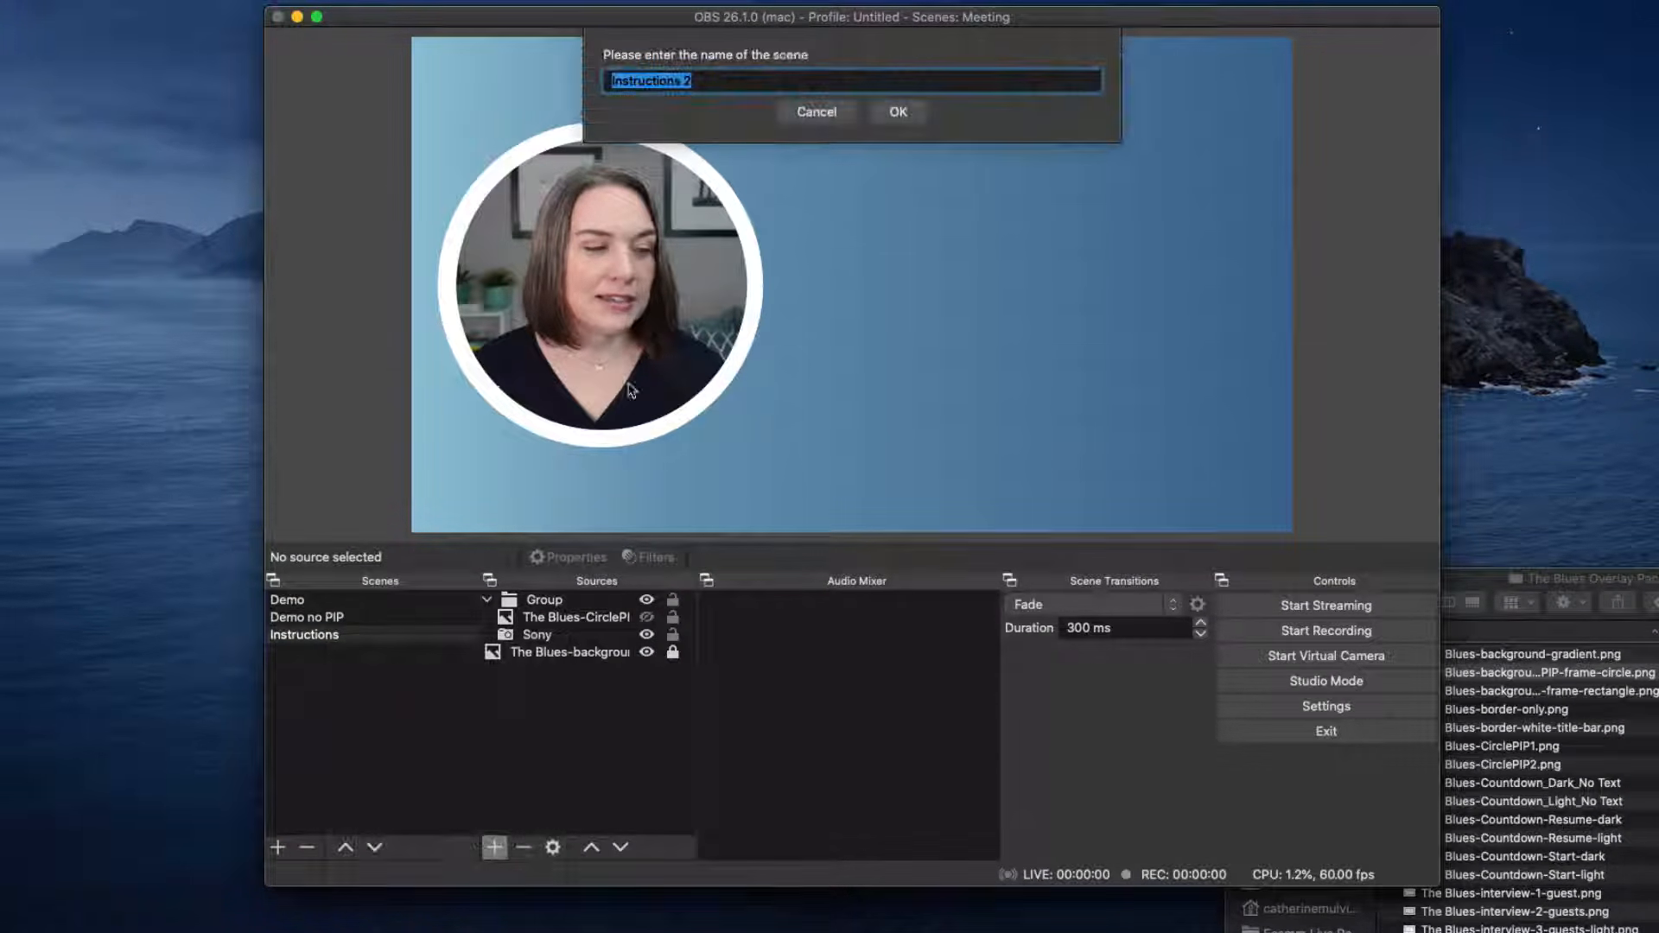
type("Cu")
type("ountdown")
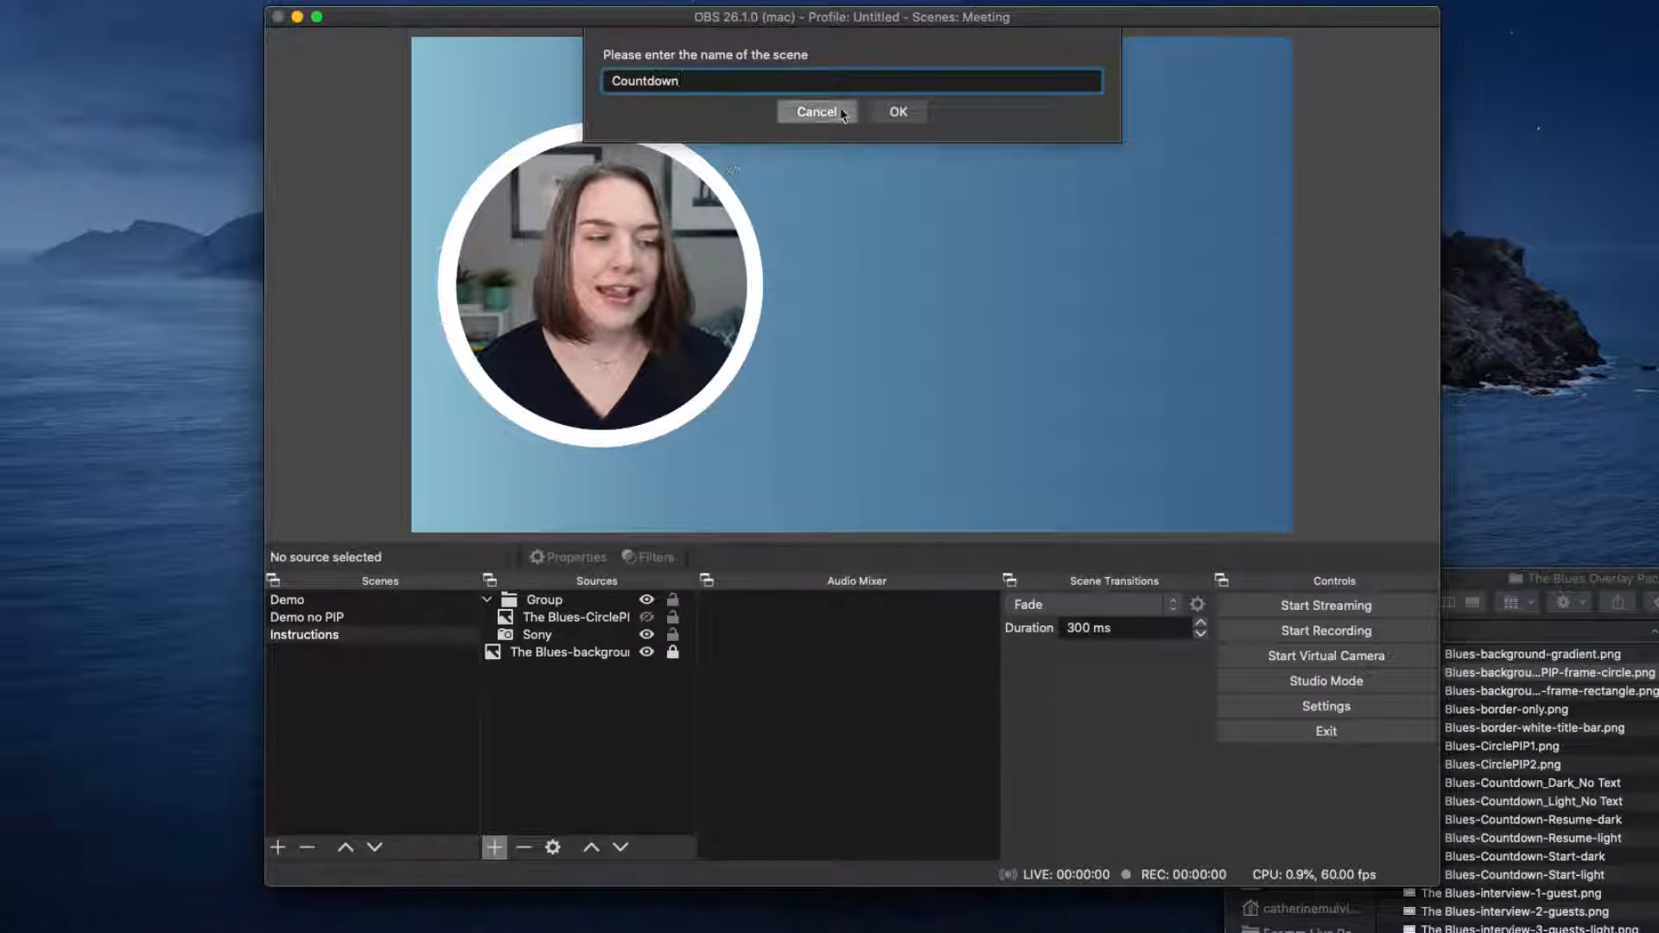
left_click(909, 114)
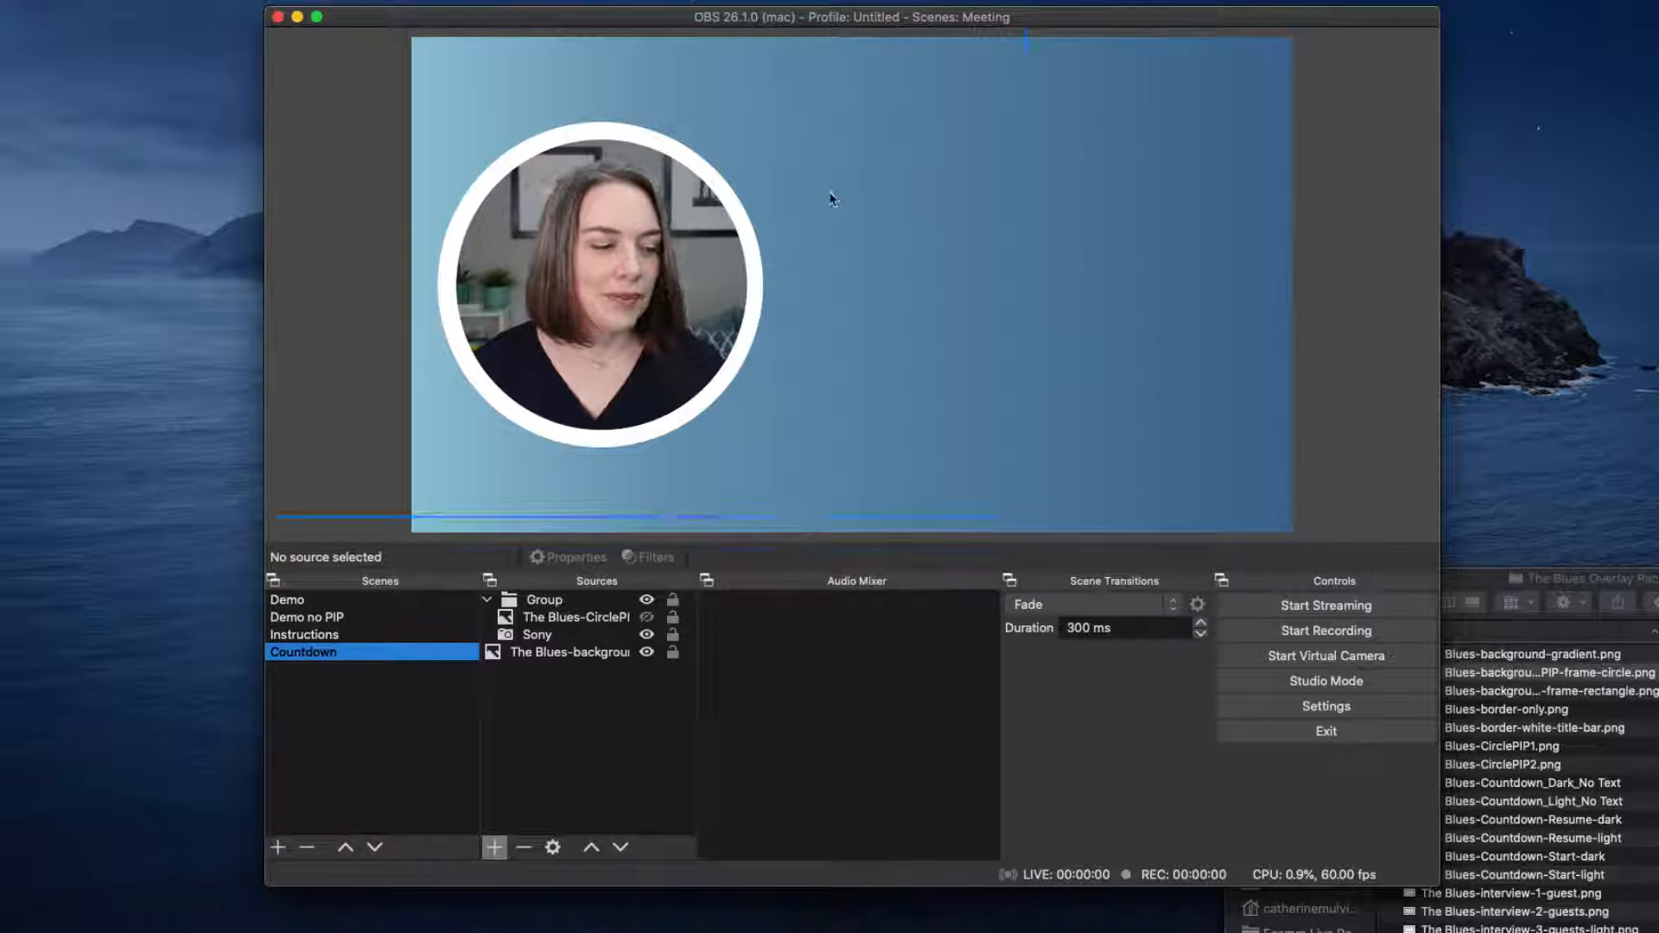
left_click(647, 634)
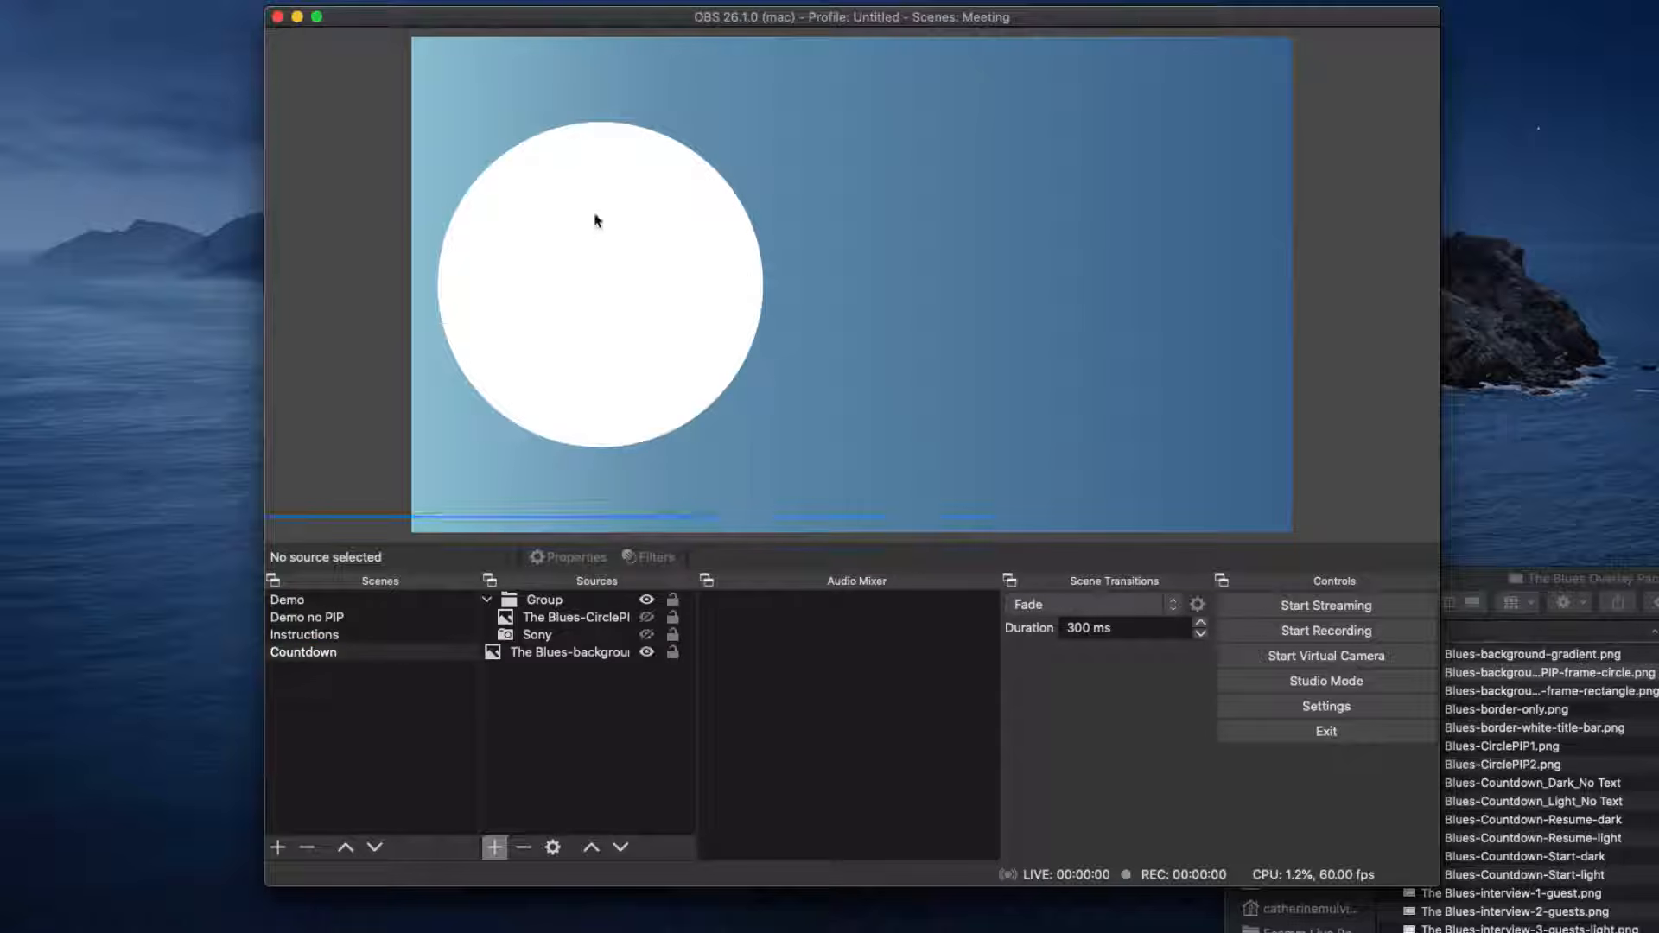
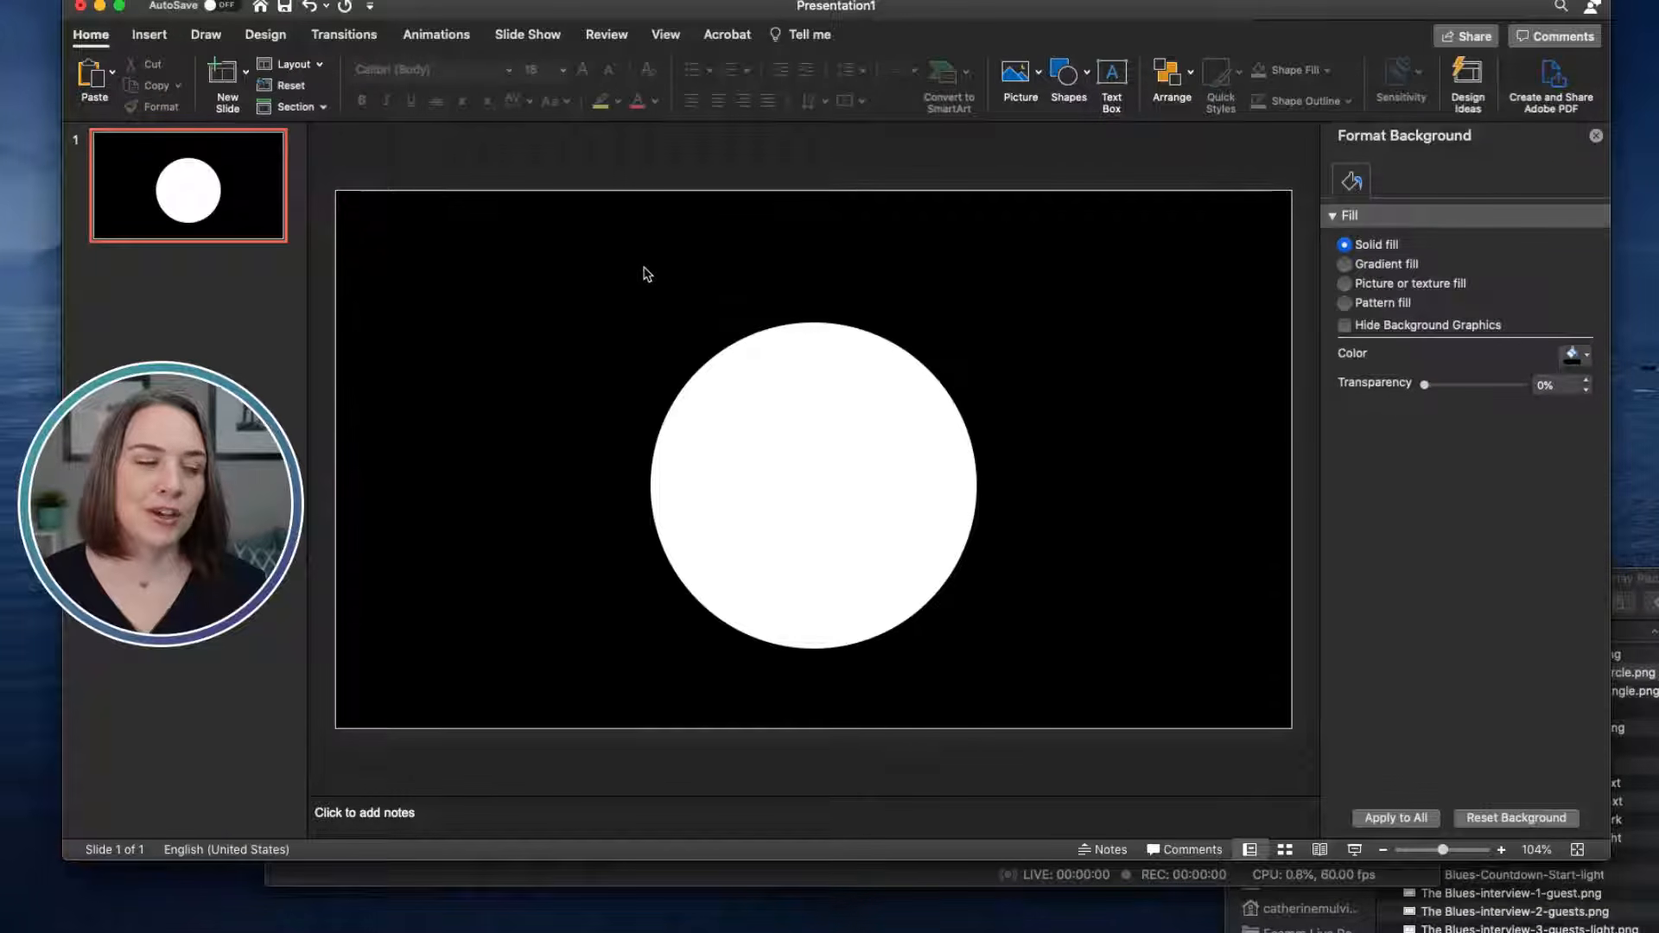
Step: In PowerPoint, delete the slide with the white circle and add a new slide with the Blank layout
right_click(171, 202)
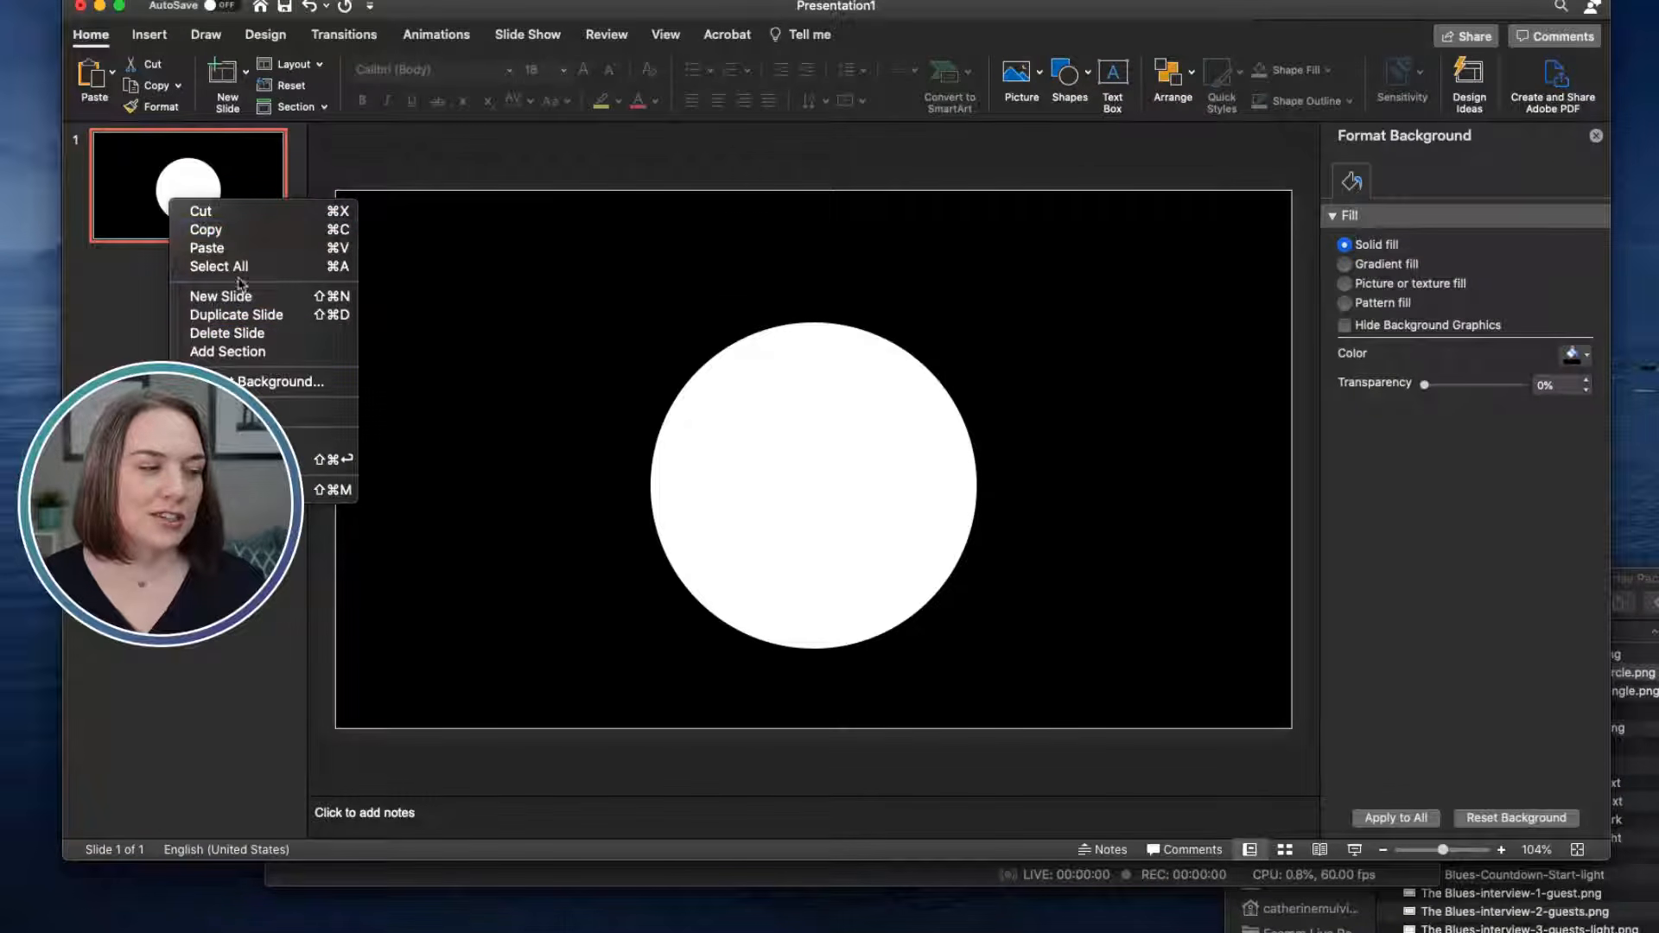
left_click(226, 332)
left_click(247, 74)
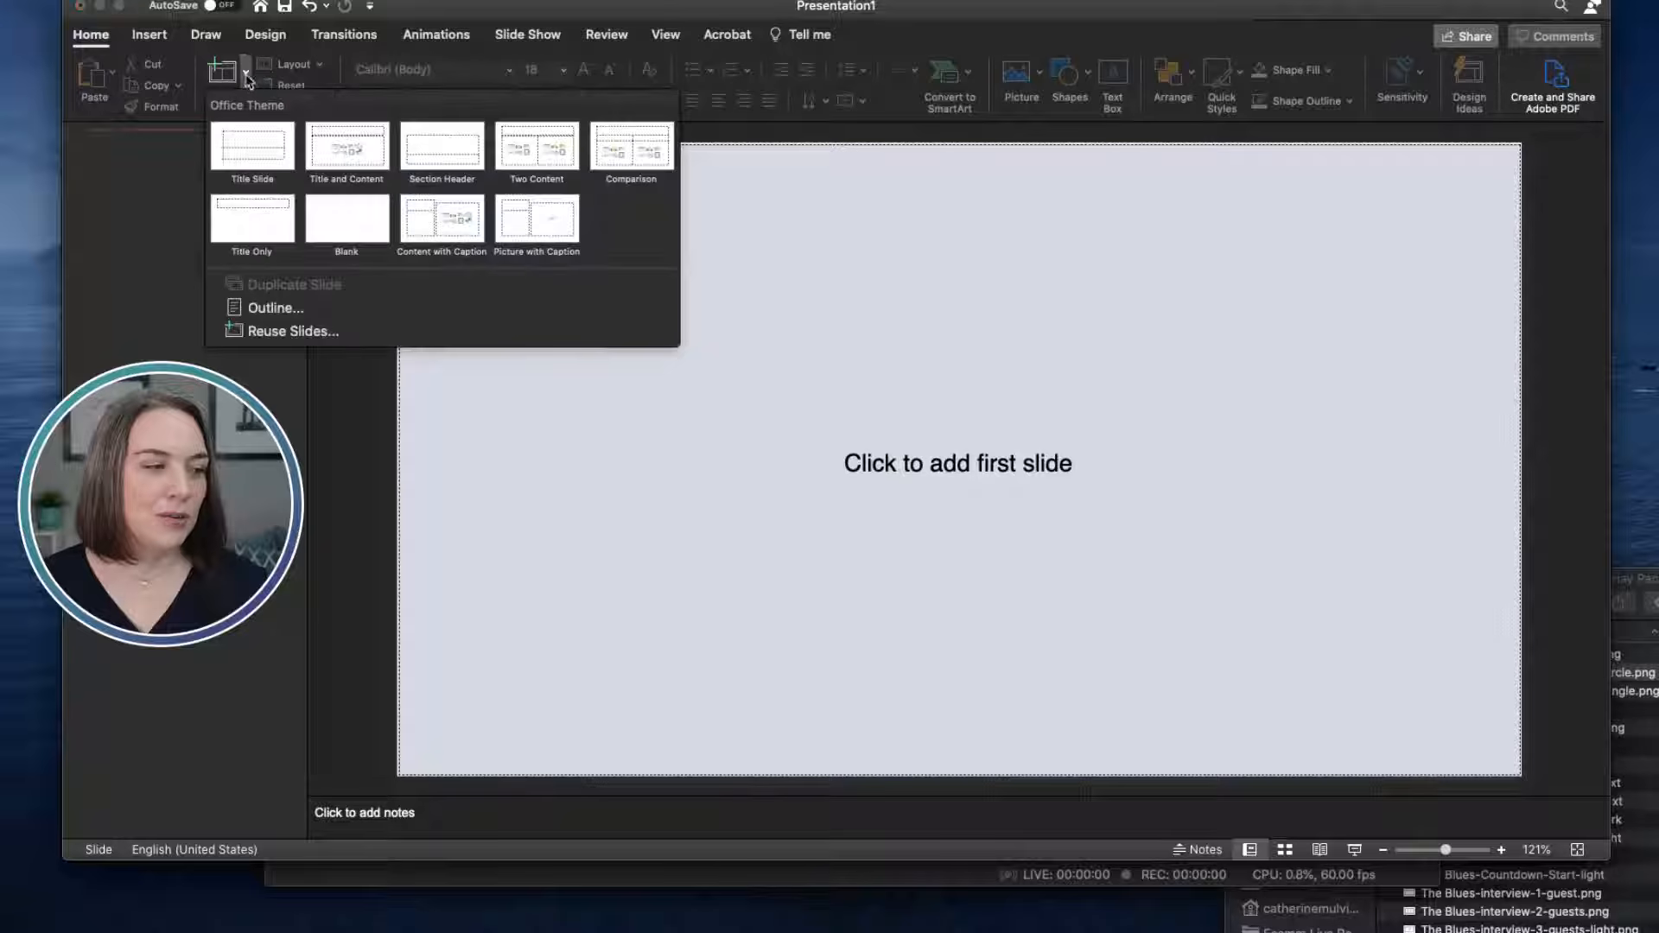
left_click(337, 226)
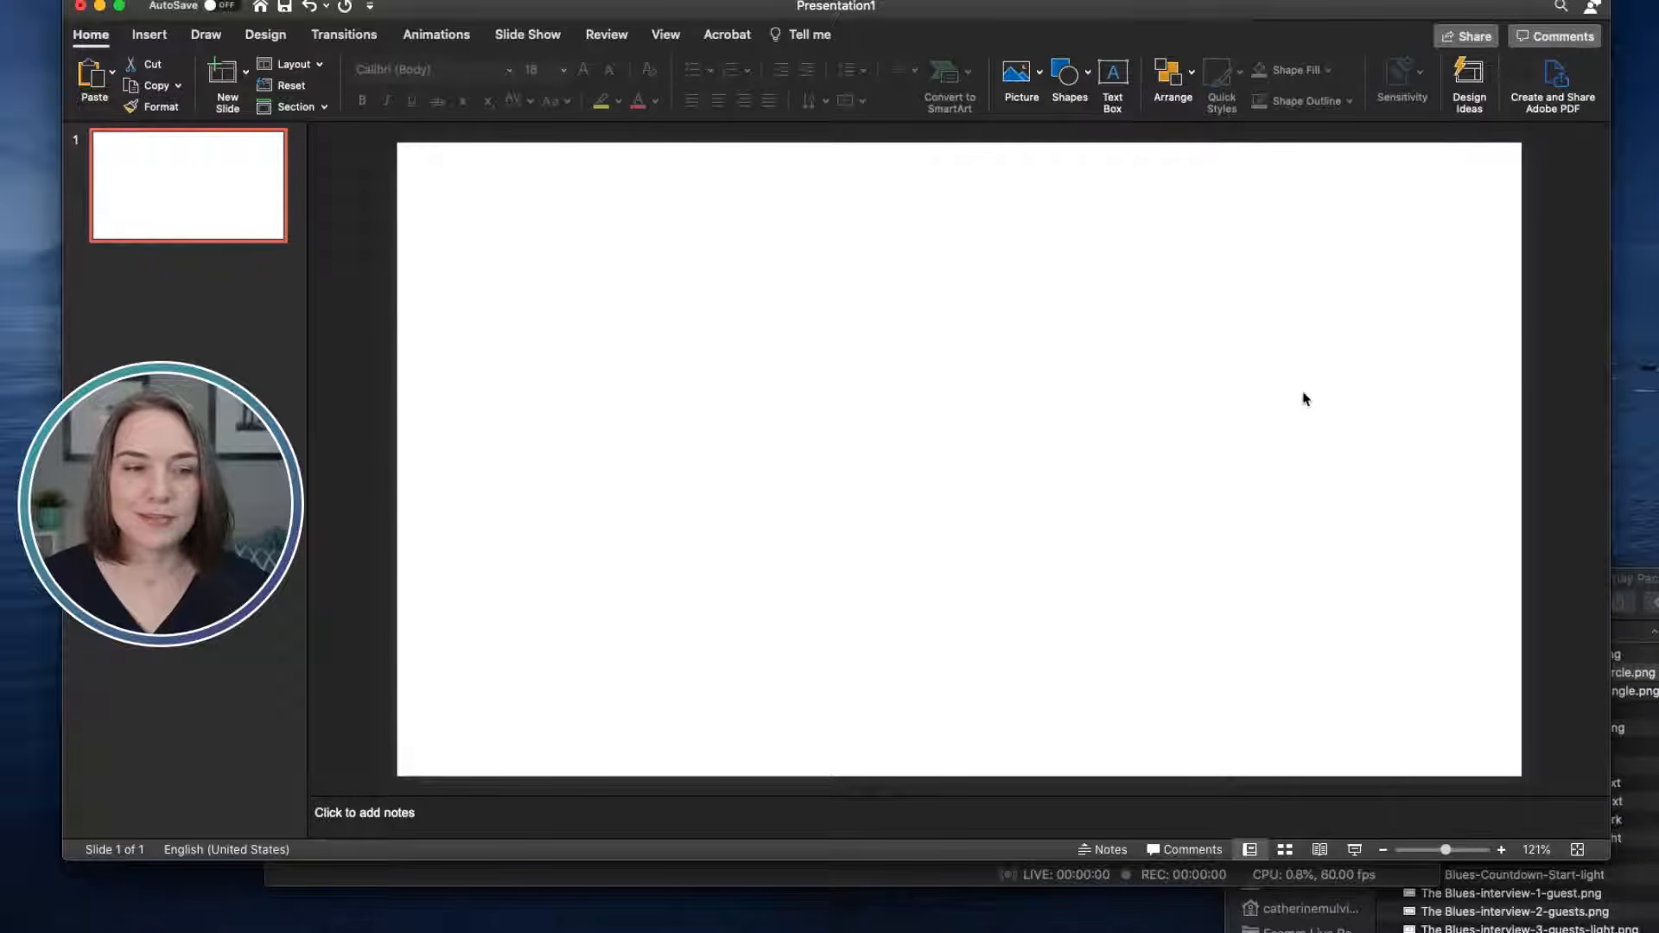
Step: Draw a circle about 12.9 cm in diameter on the blank slide and center it
left_click(1070, 76)
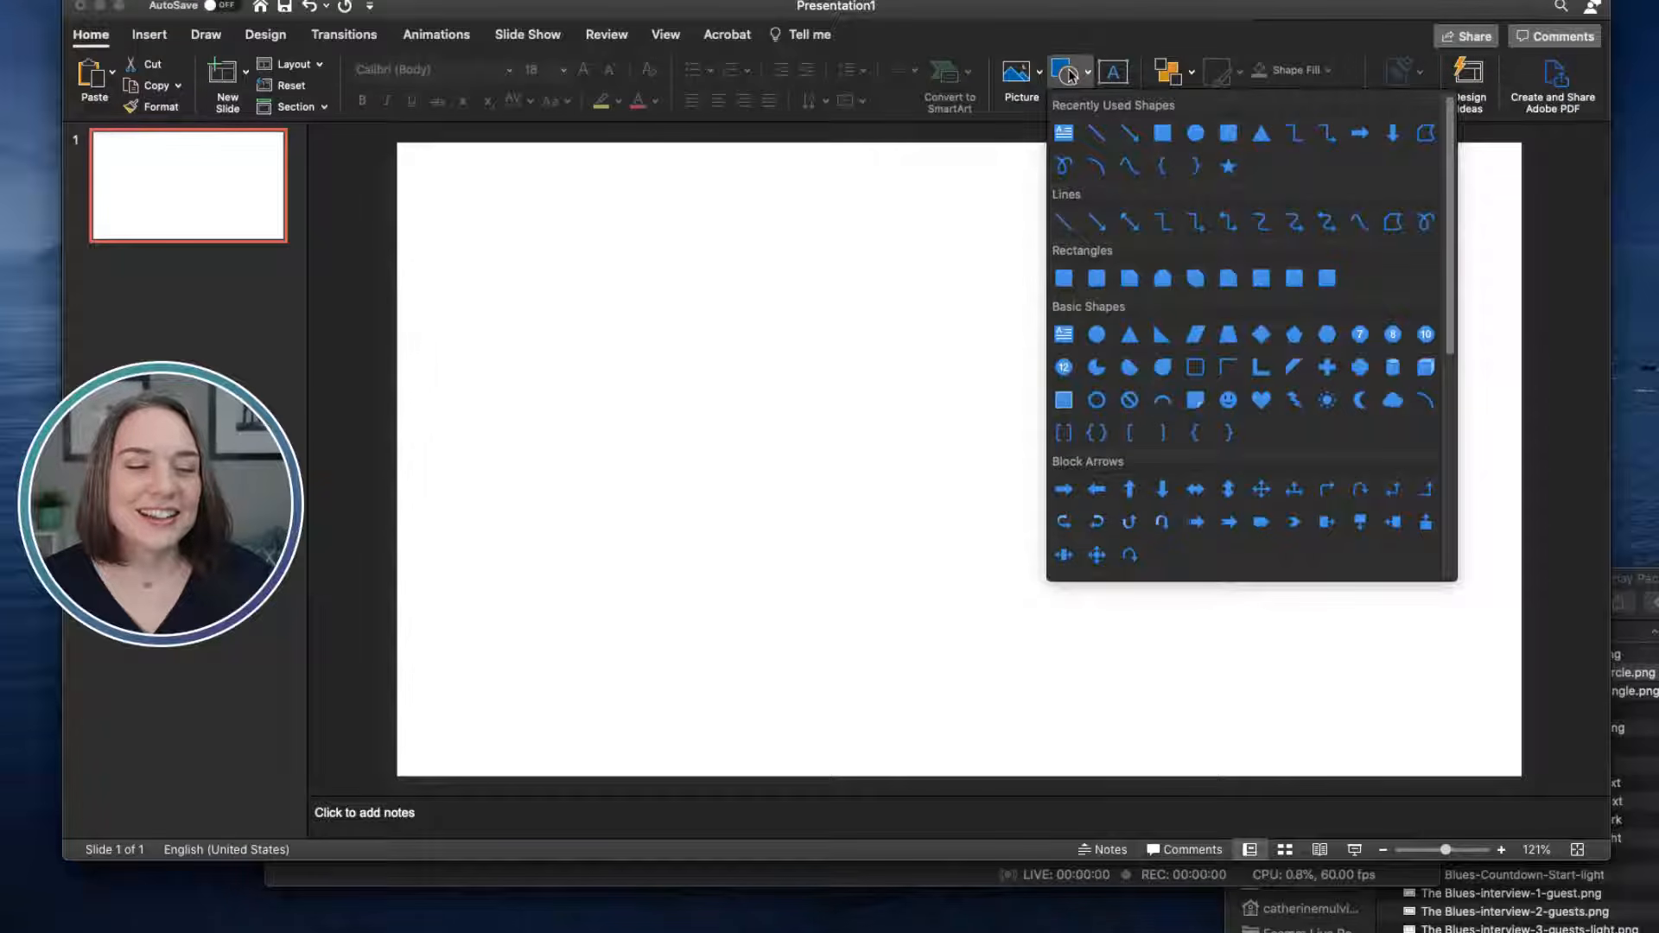
left_click(1194, 132)
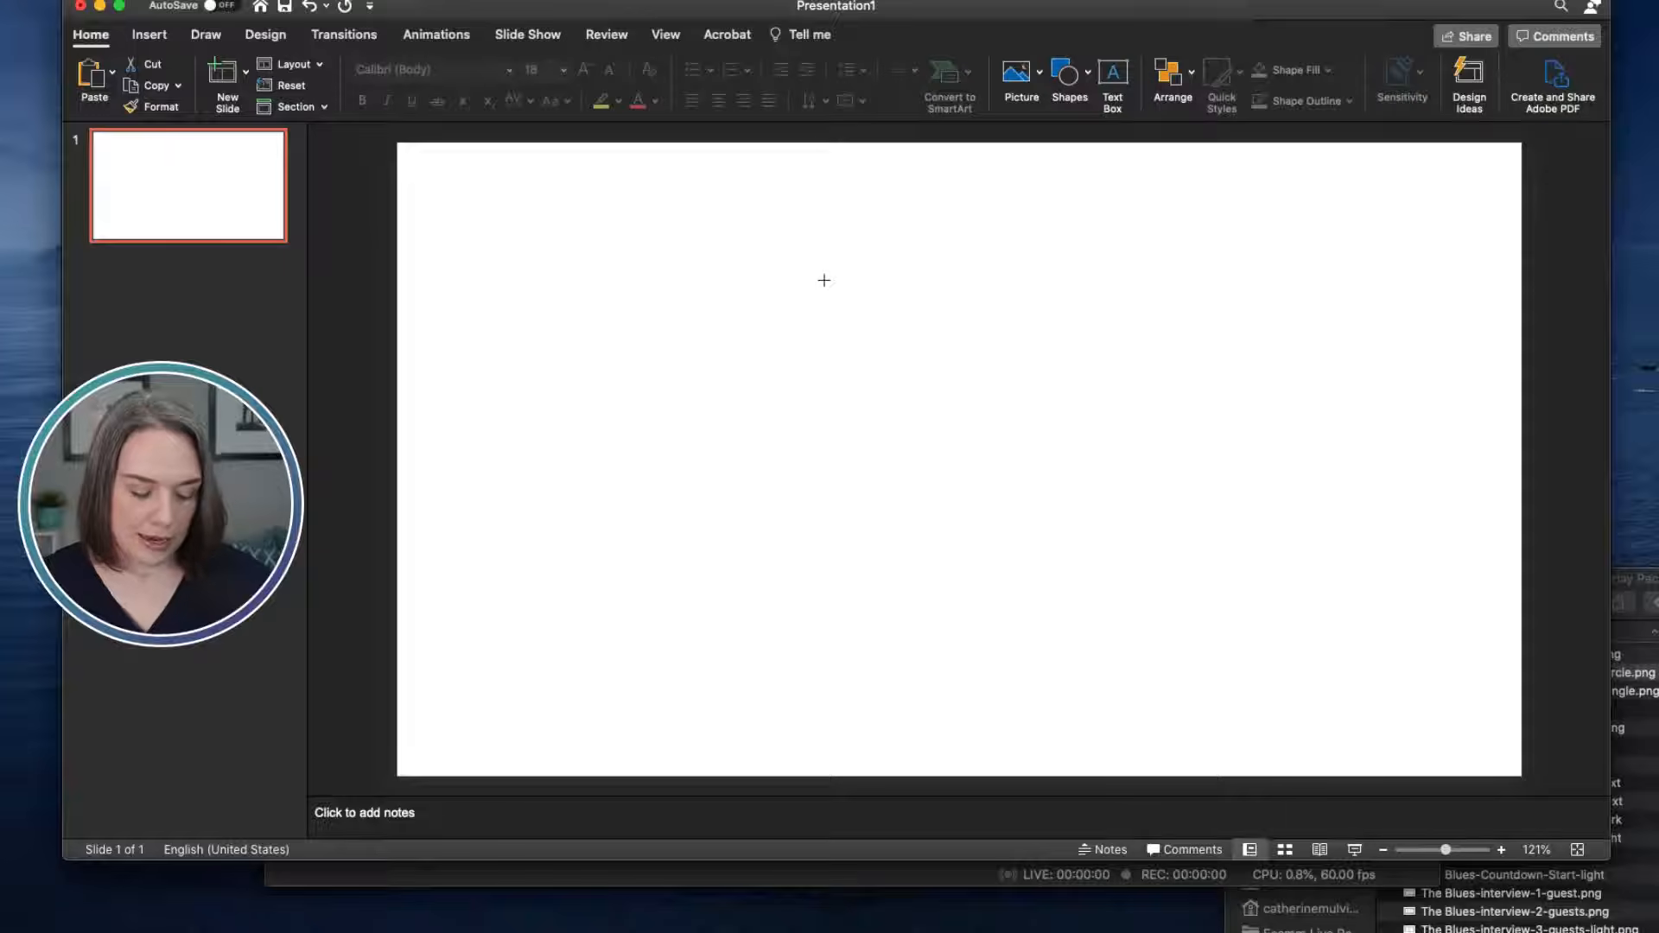
left_click_drag(796, 268, 1224, 624)
mouse_move(1101, 508)
left_mouse_down()
mouse_move(1015, 485)
mouse_move(1056, 492)
left_mouse_up()
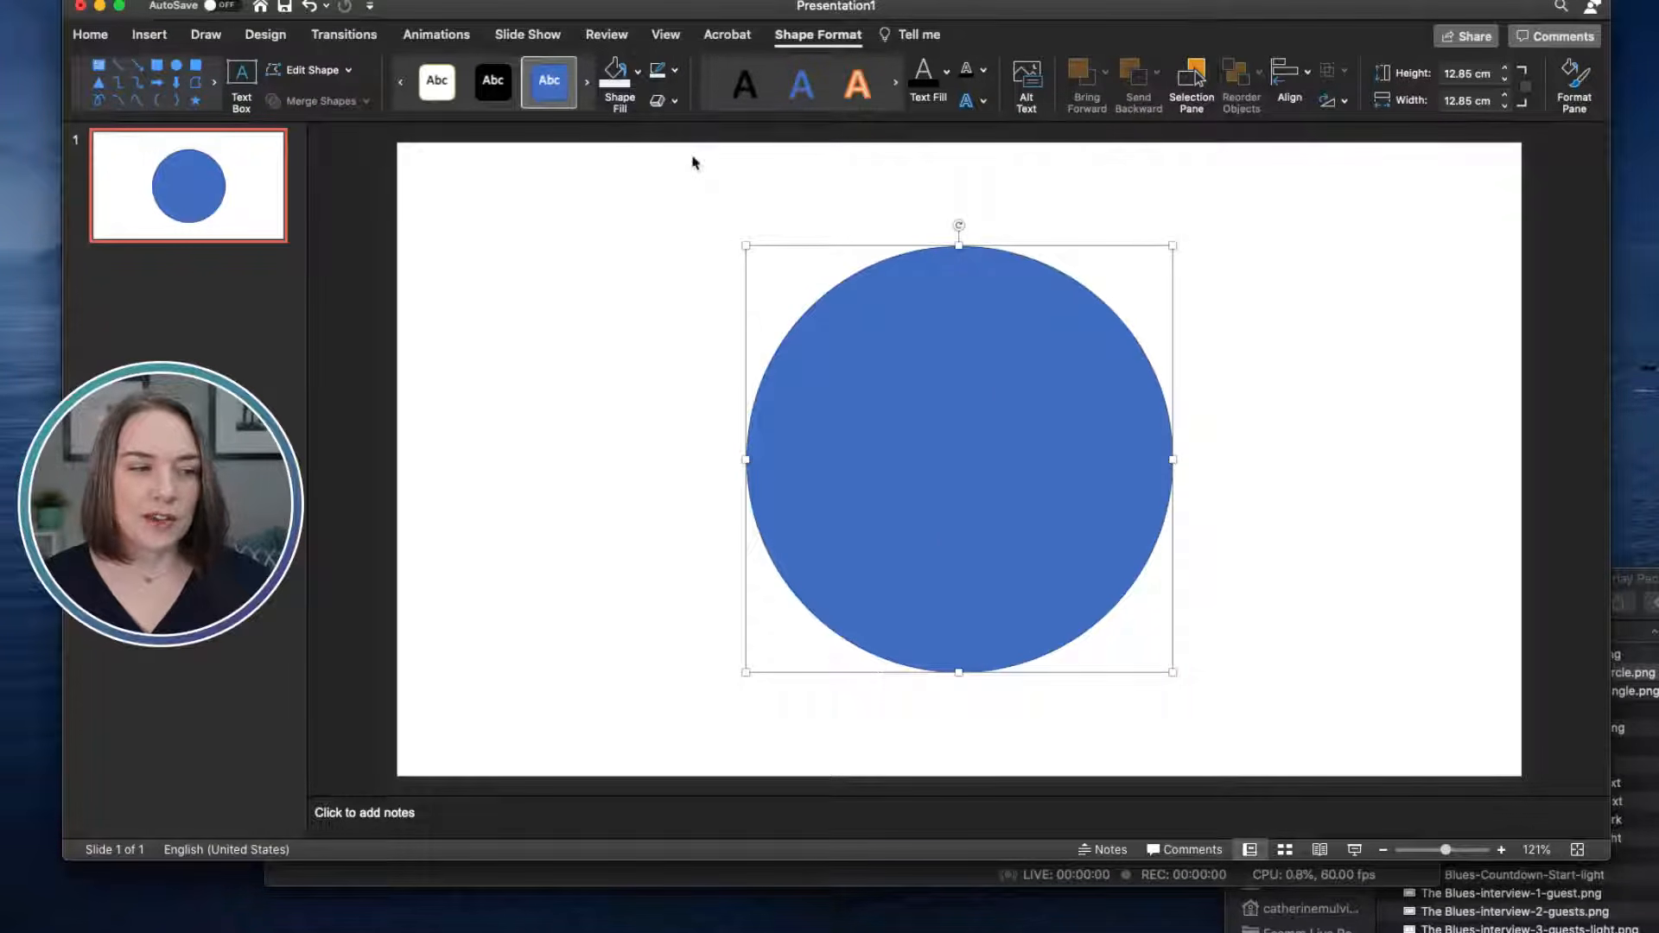
Step: Fill the circle with a dark-variation blue gradient that darkens toward the upper right
left_click(638, 72)
mouse_move(691, 391)
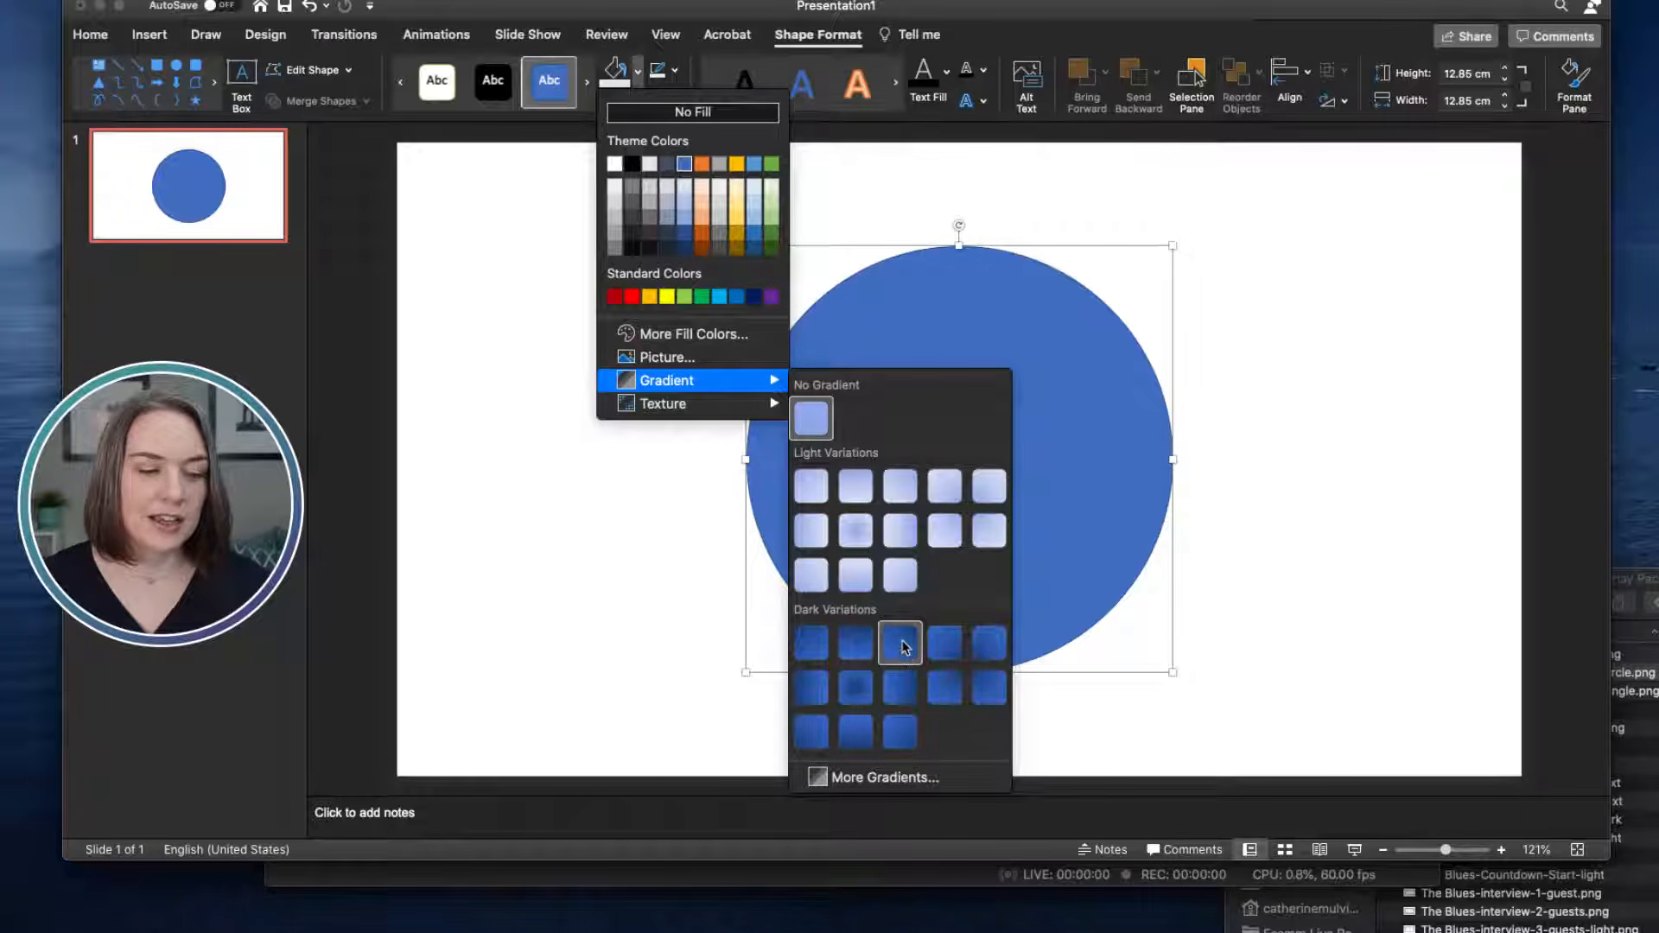
left_click(903, 648)
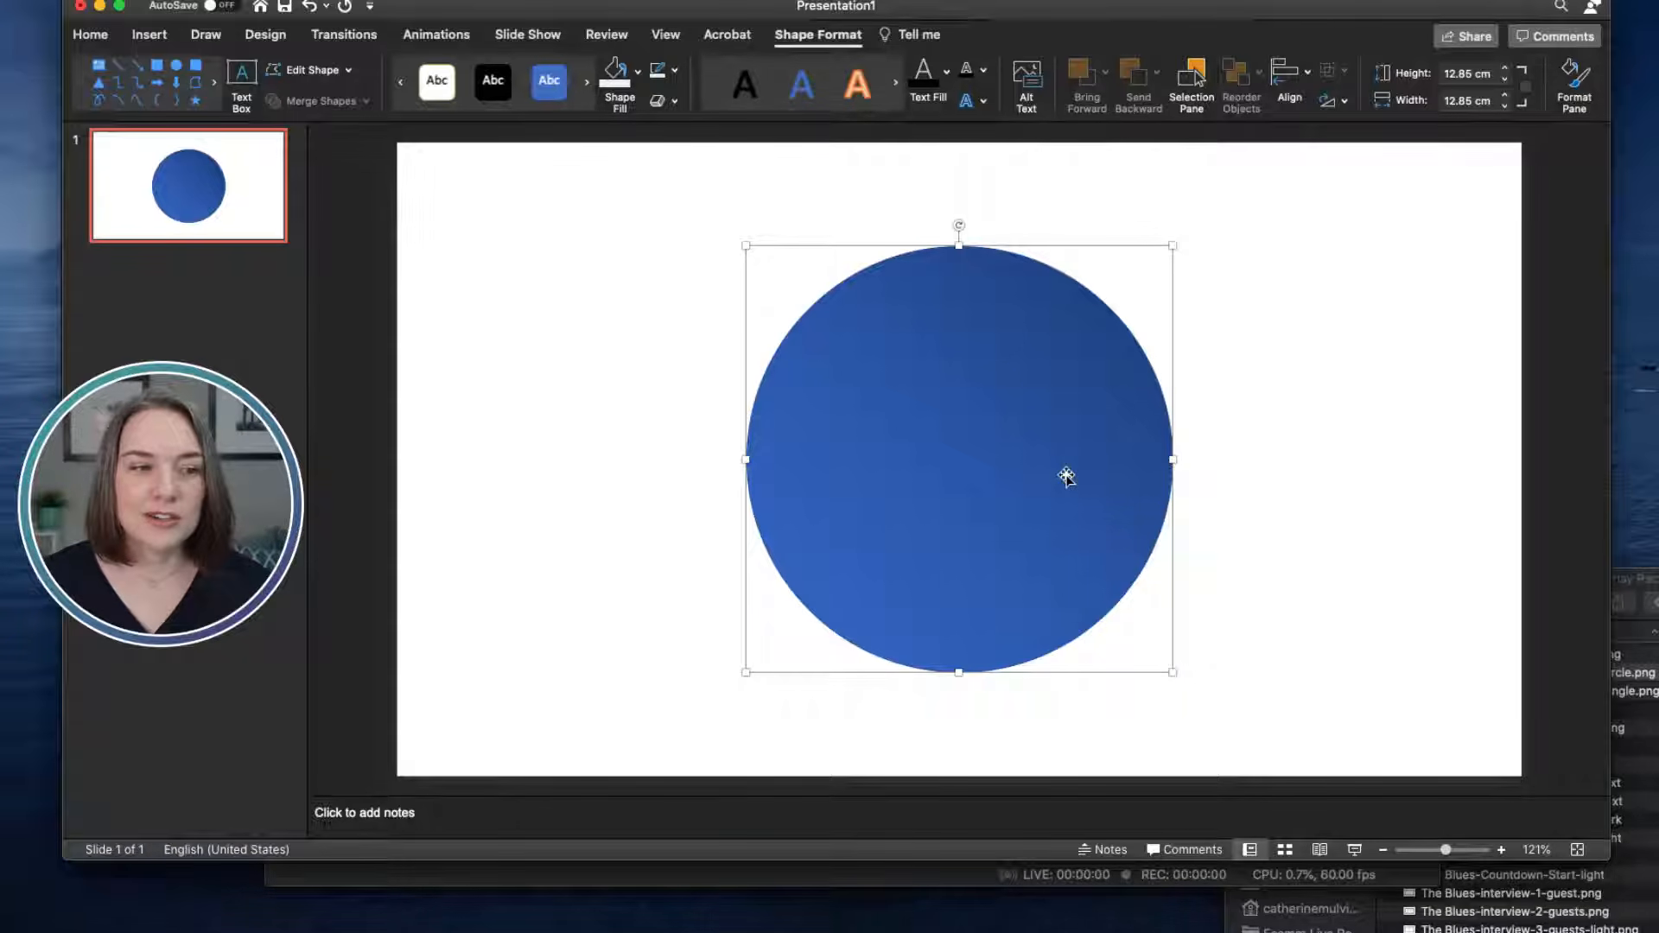
left_click(1277, 345)
Step: Duplicate the gradient circle slightly down and to the right of the original, and fill the copy with black
left_click(1015, 415)
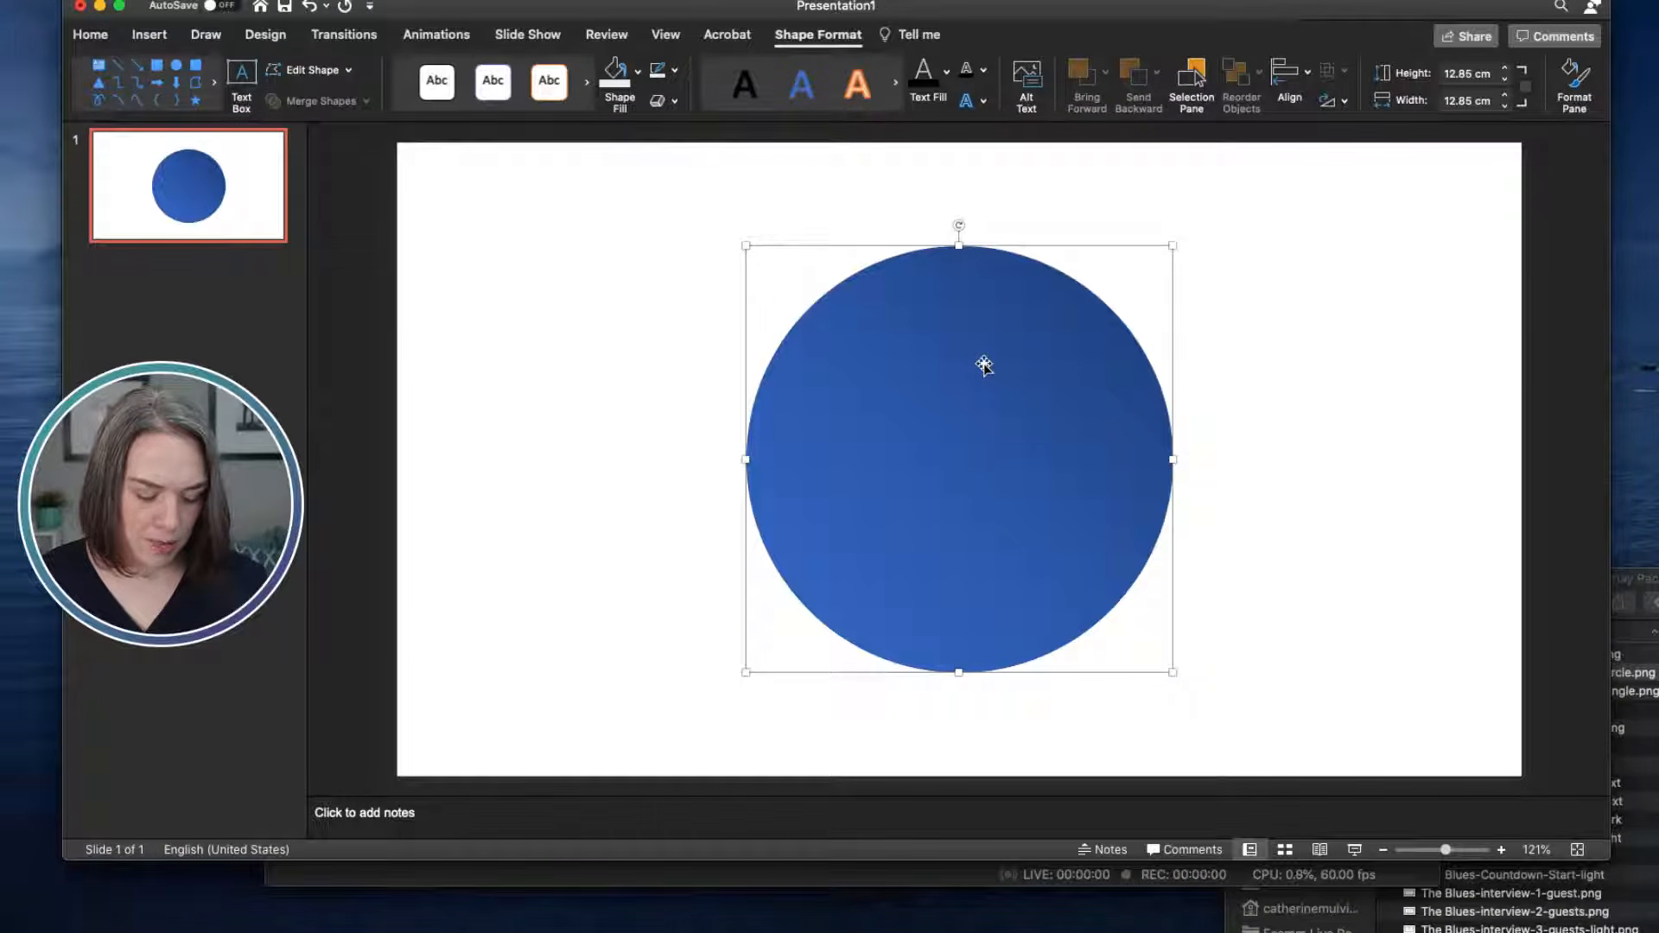
left_click_drag(985, 366, 1038, 408)
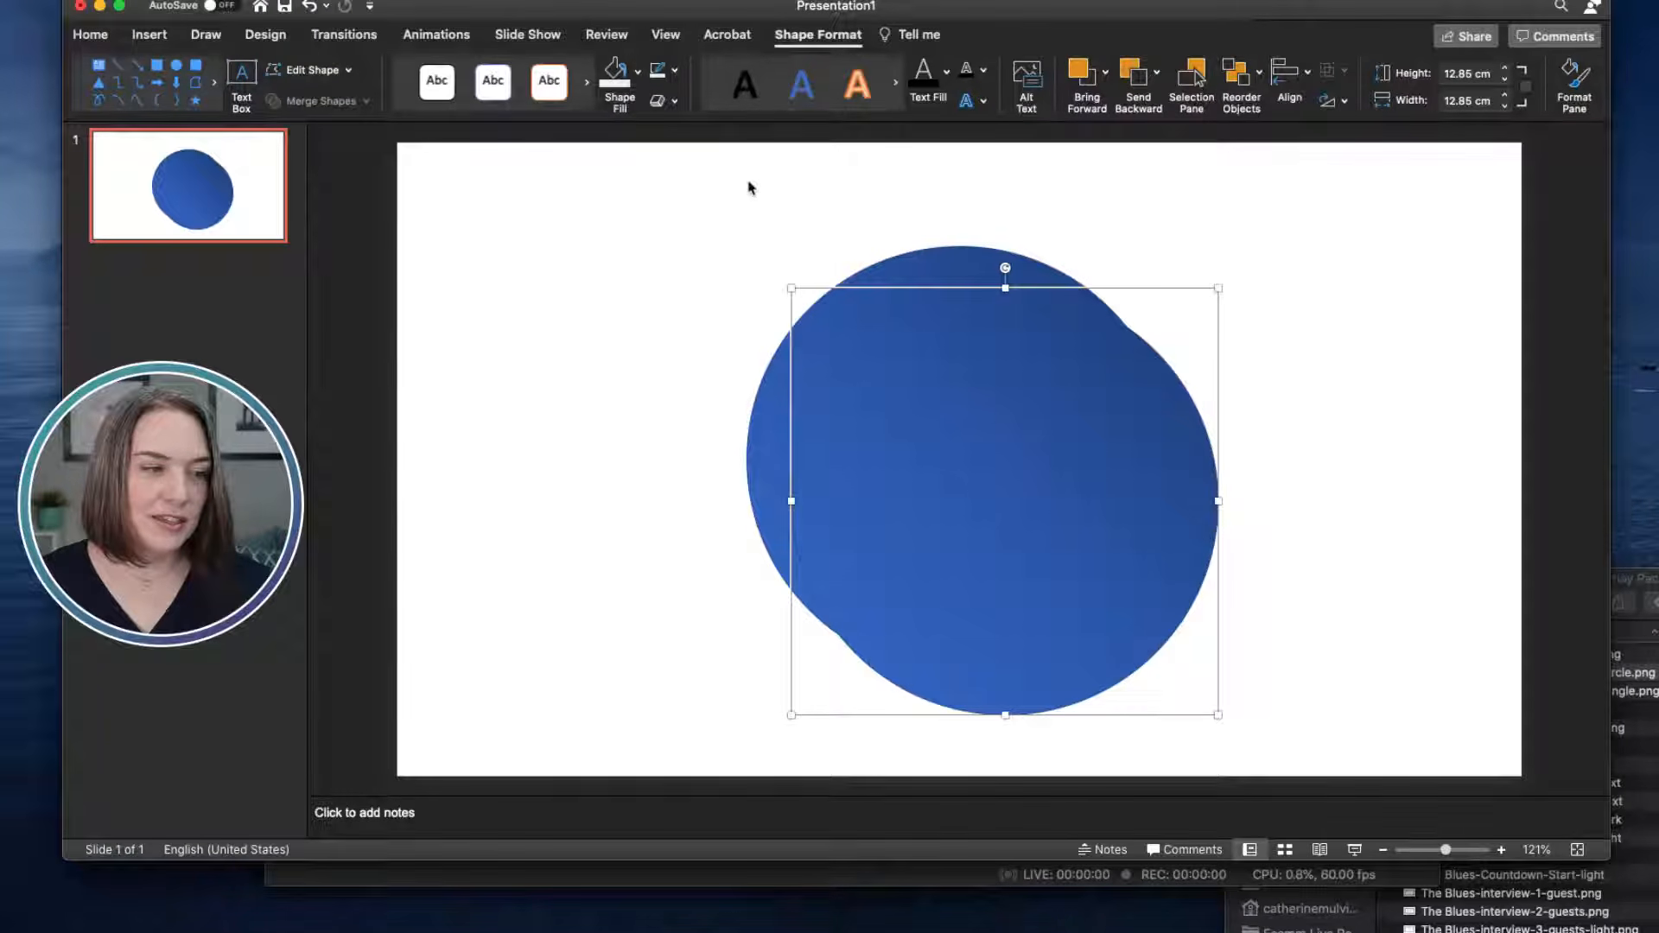
left_click(638, 71)
left_click(632, 165)
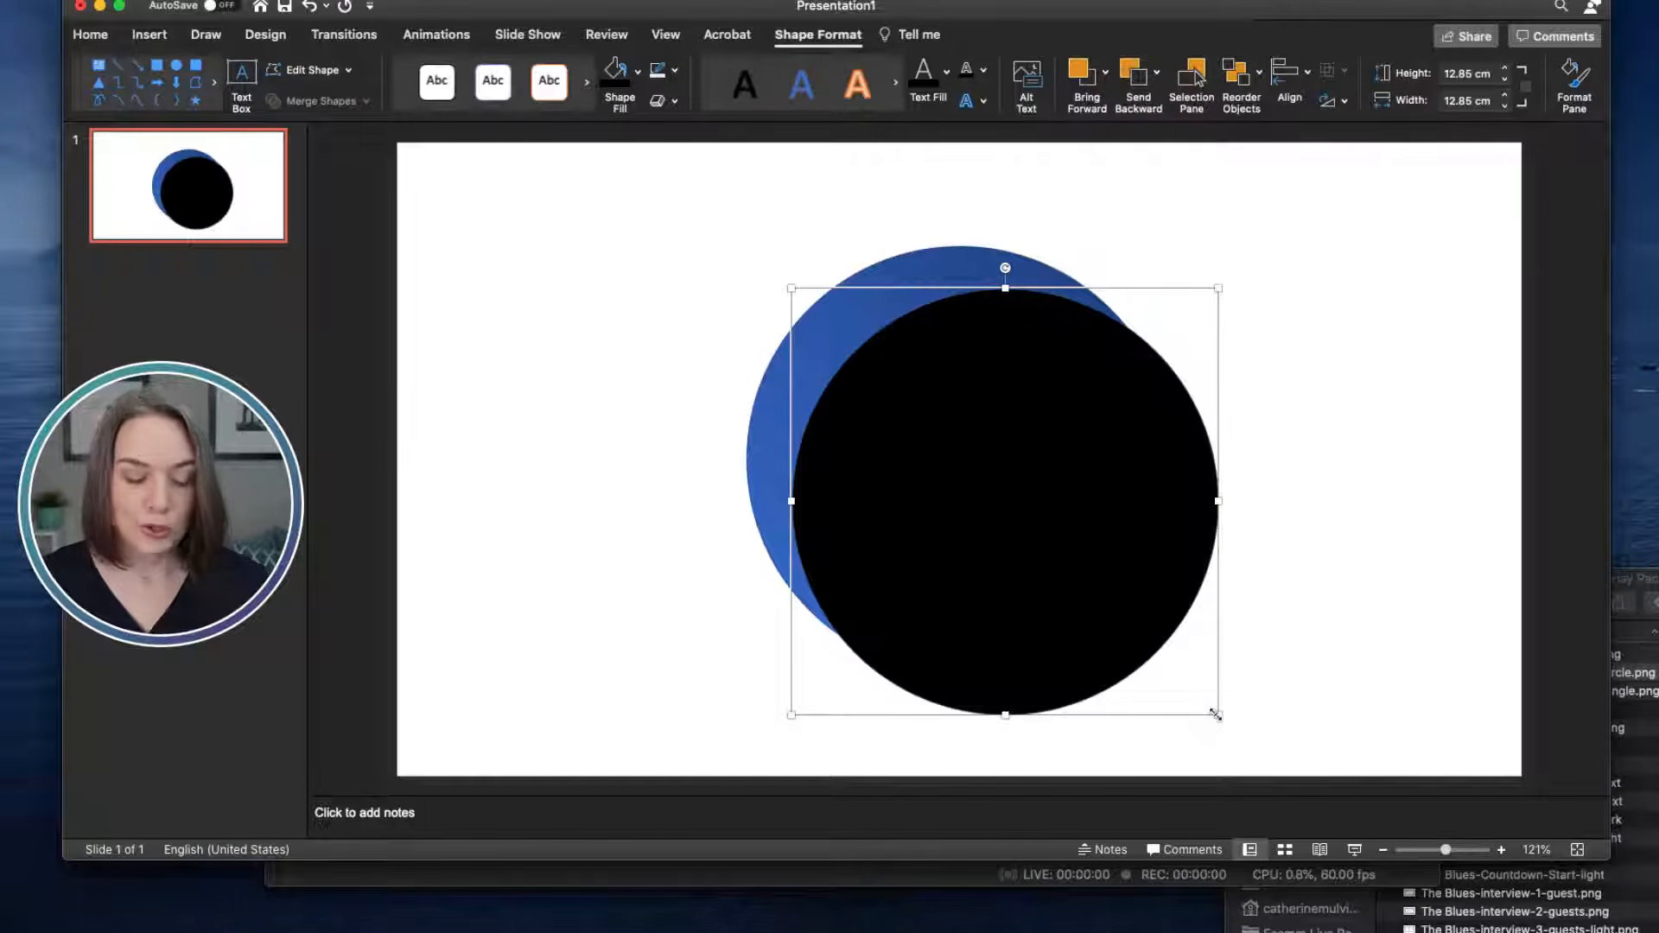
Step: Shrink the black circle to about 11.5 cm in diameter and center it inside the blue gradient circle
left_click_drag(1217, 718, 1159, 667)
left_click_drag(1053, 477, 1026, 474)
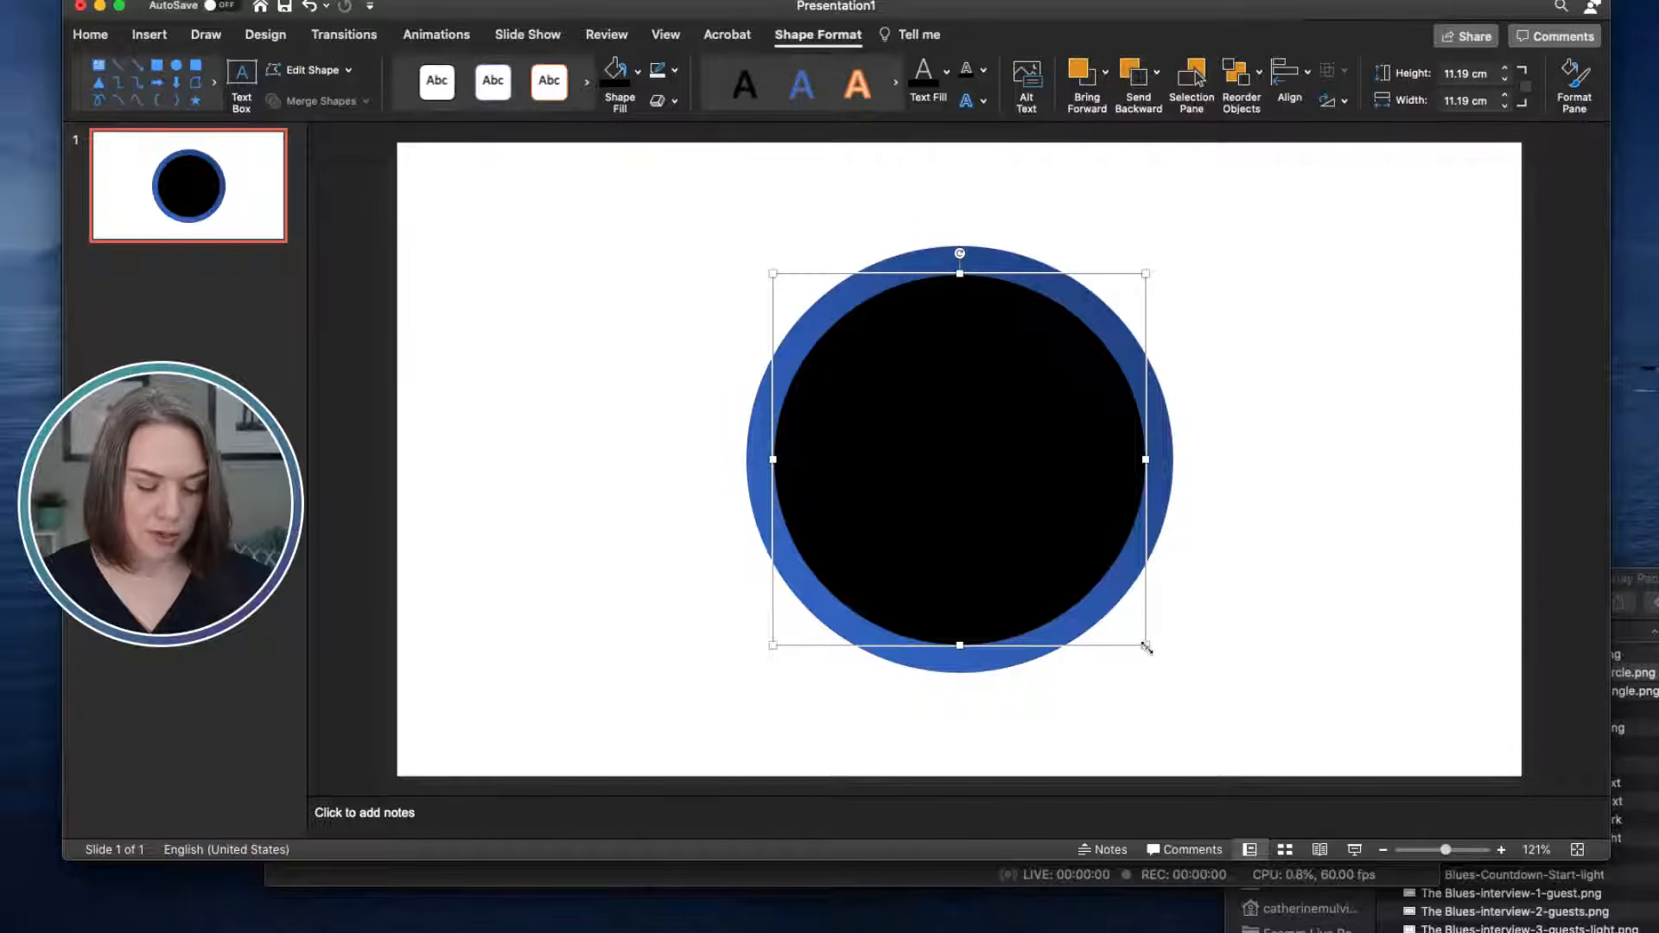
left_click_drag(1148, 649, 1157, 656)
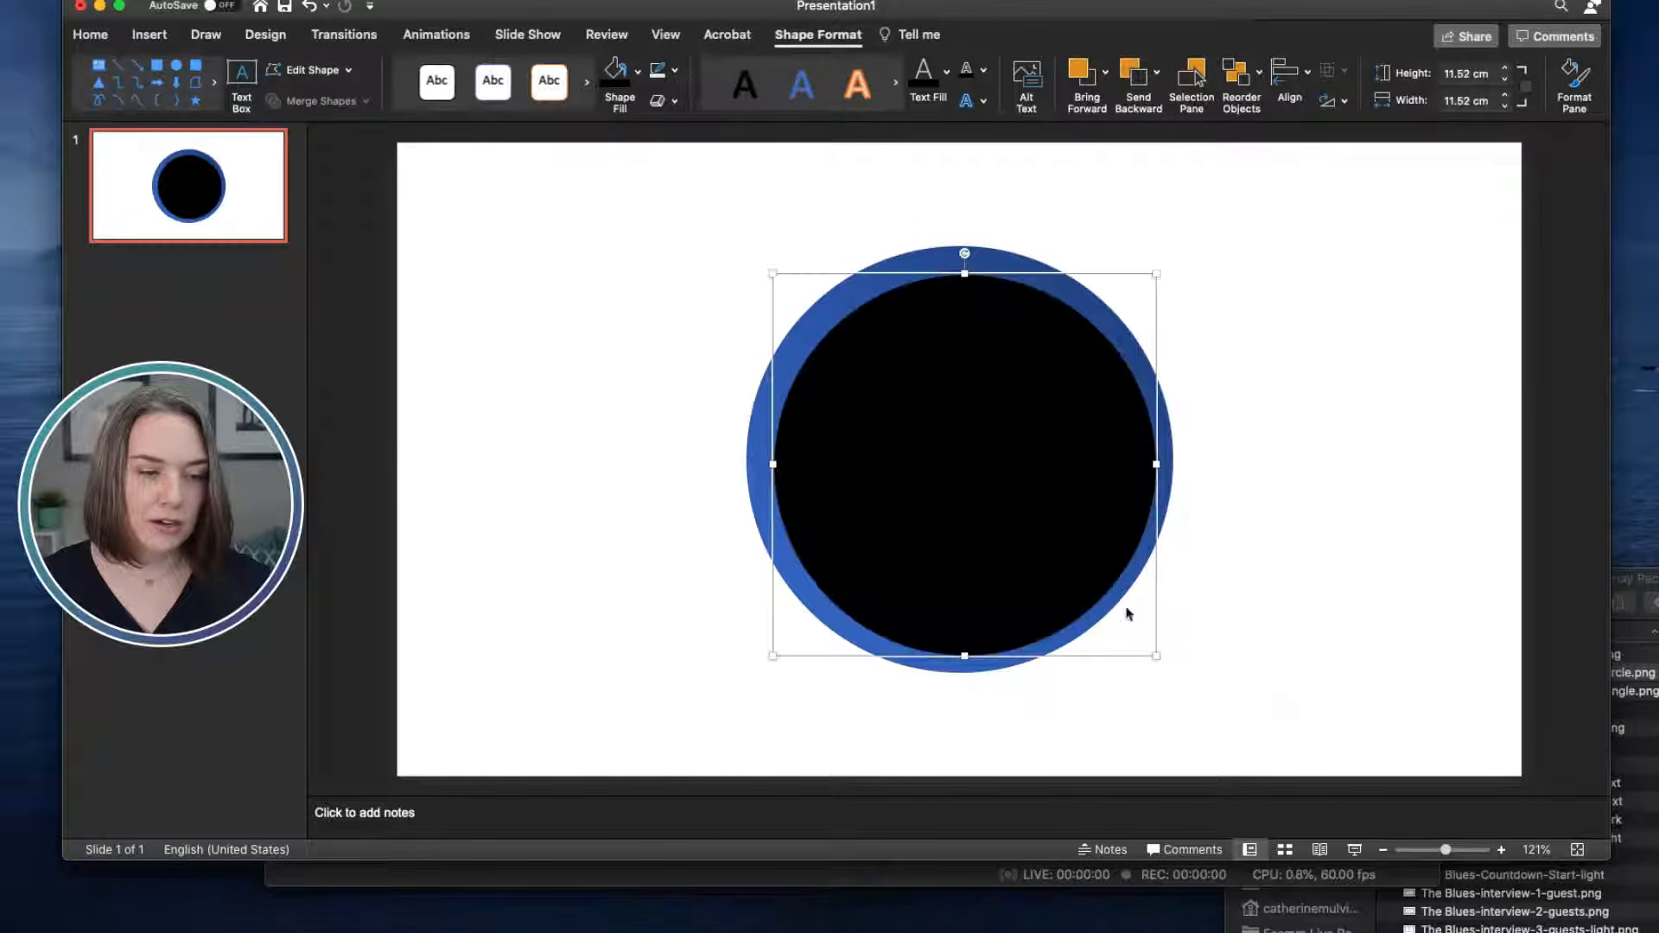
left_click_drag(1027, 483, 1023, 478)
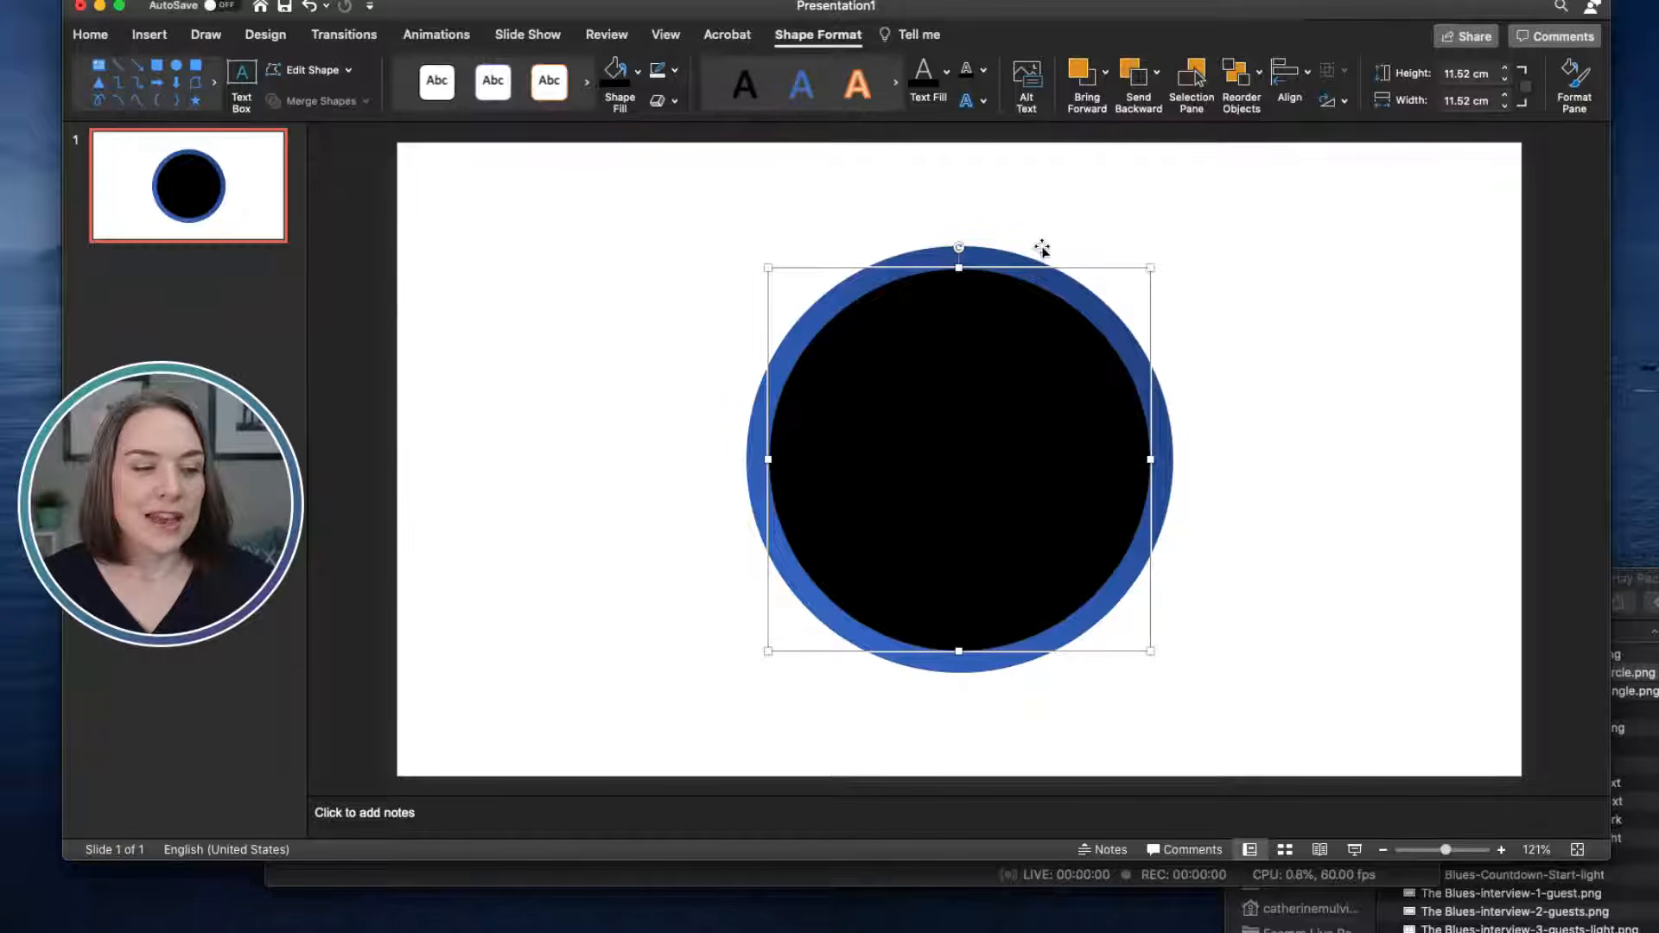
Step: Merge the blue and black circles with Combine to form a hollow blue gradient ring
left_click(1017, 266)
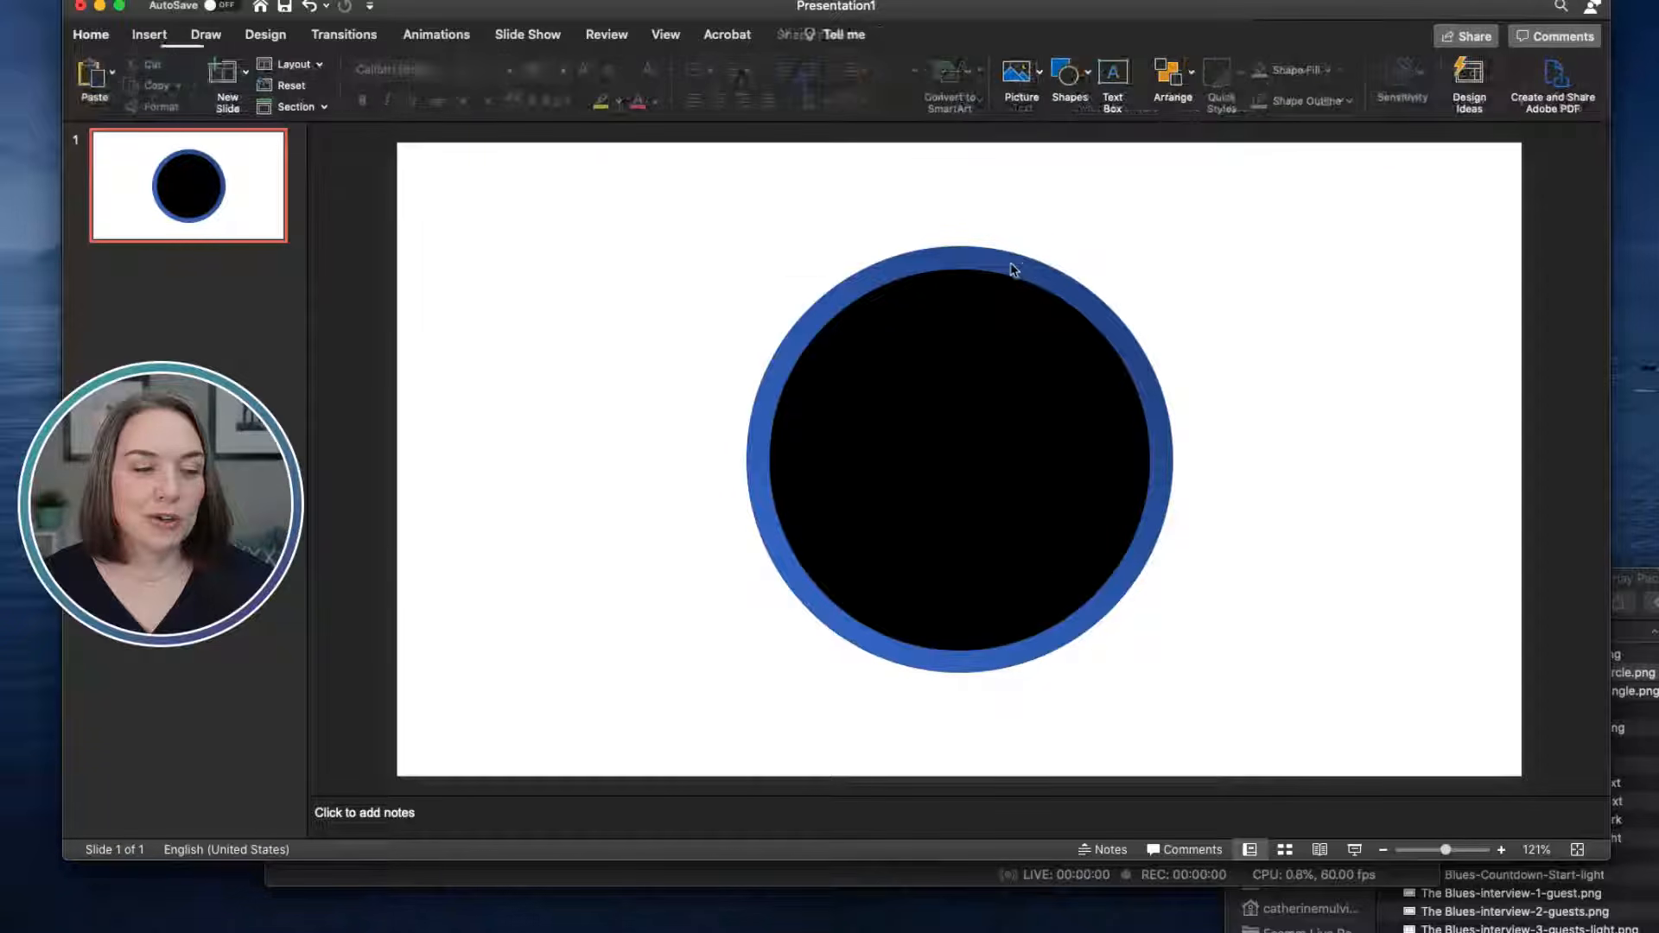
left_click(1003, 332, "shift")
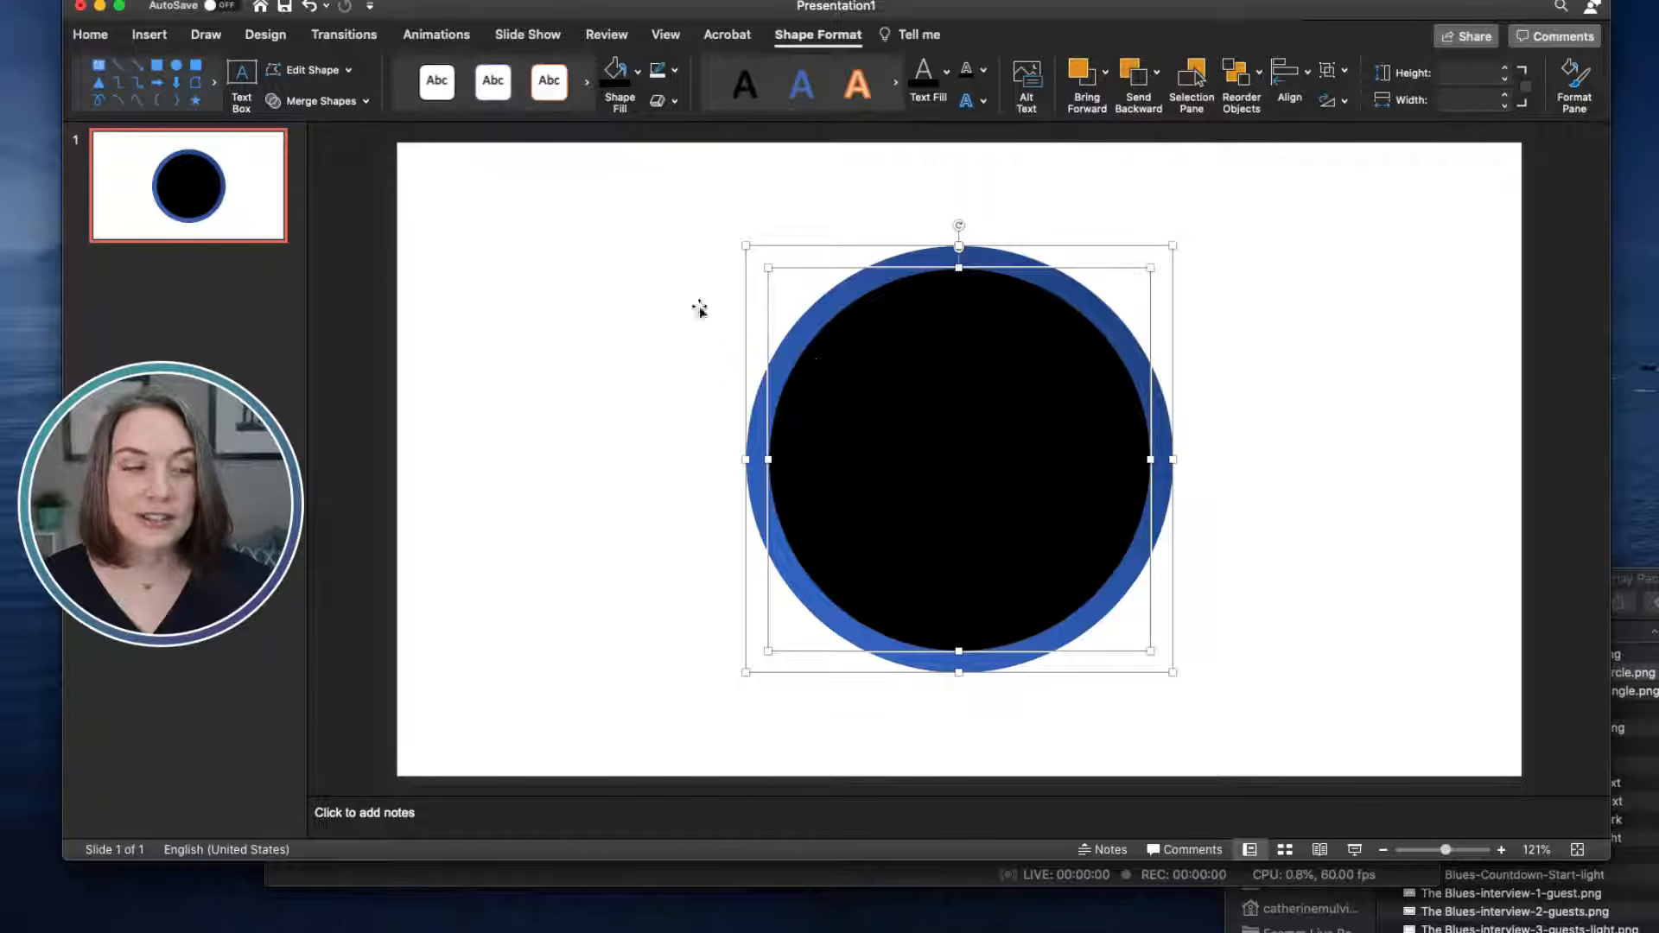
left_click(353, 102)
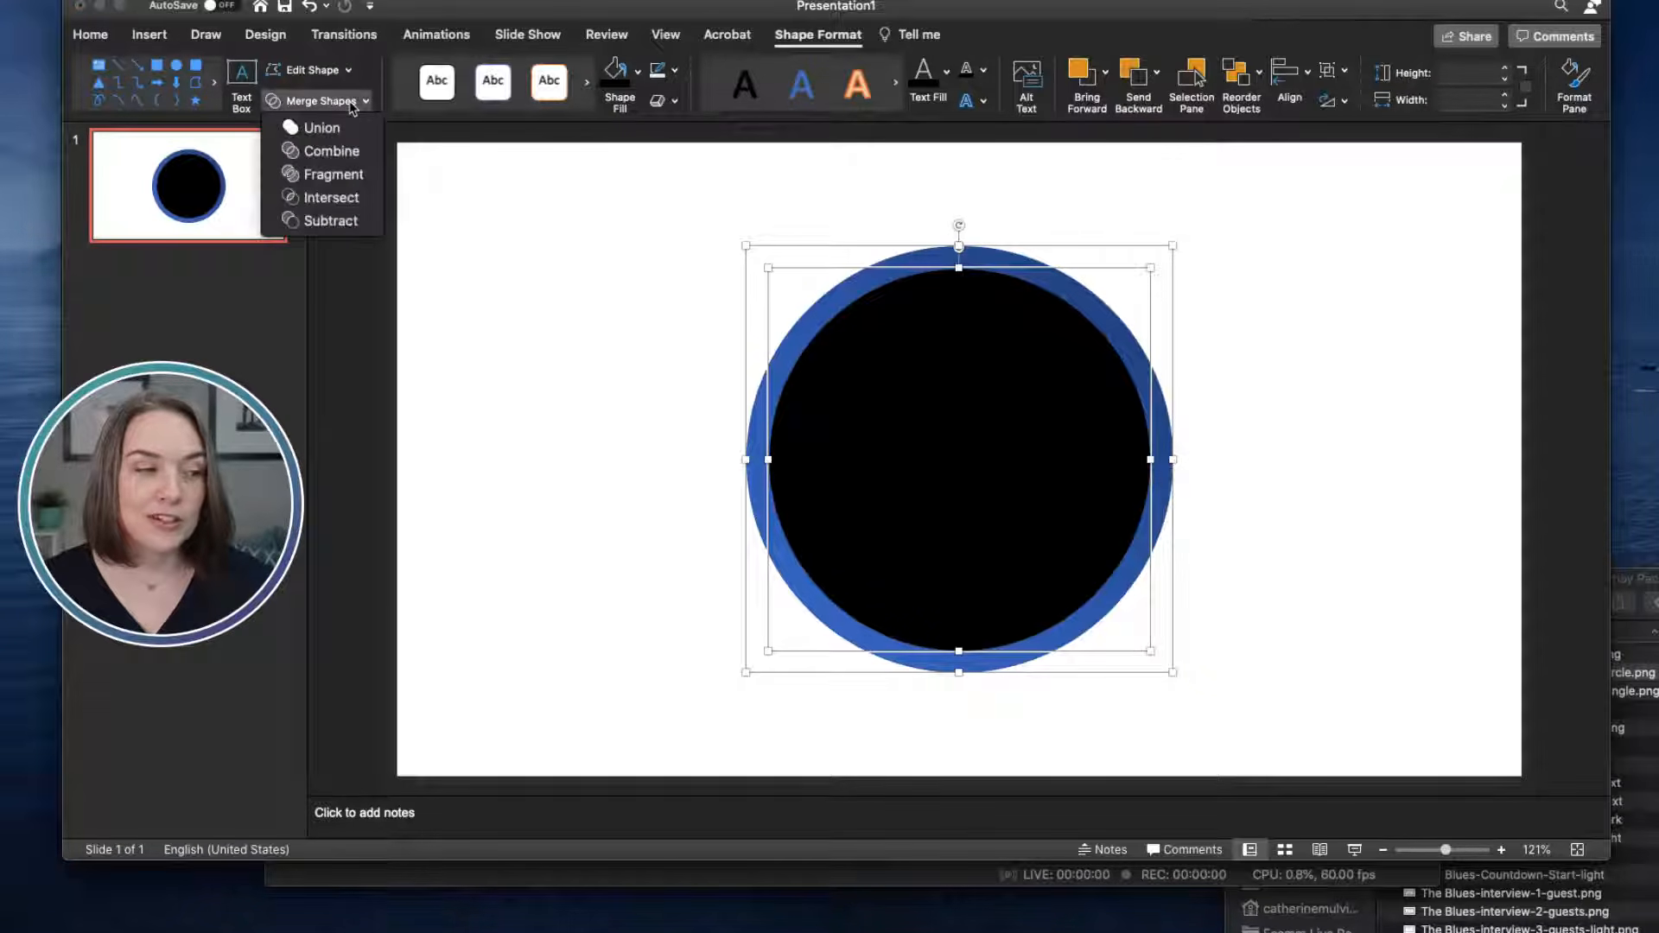
left_click(344, 156)
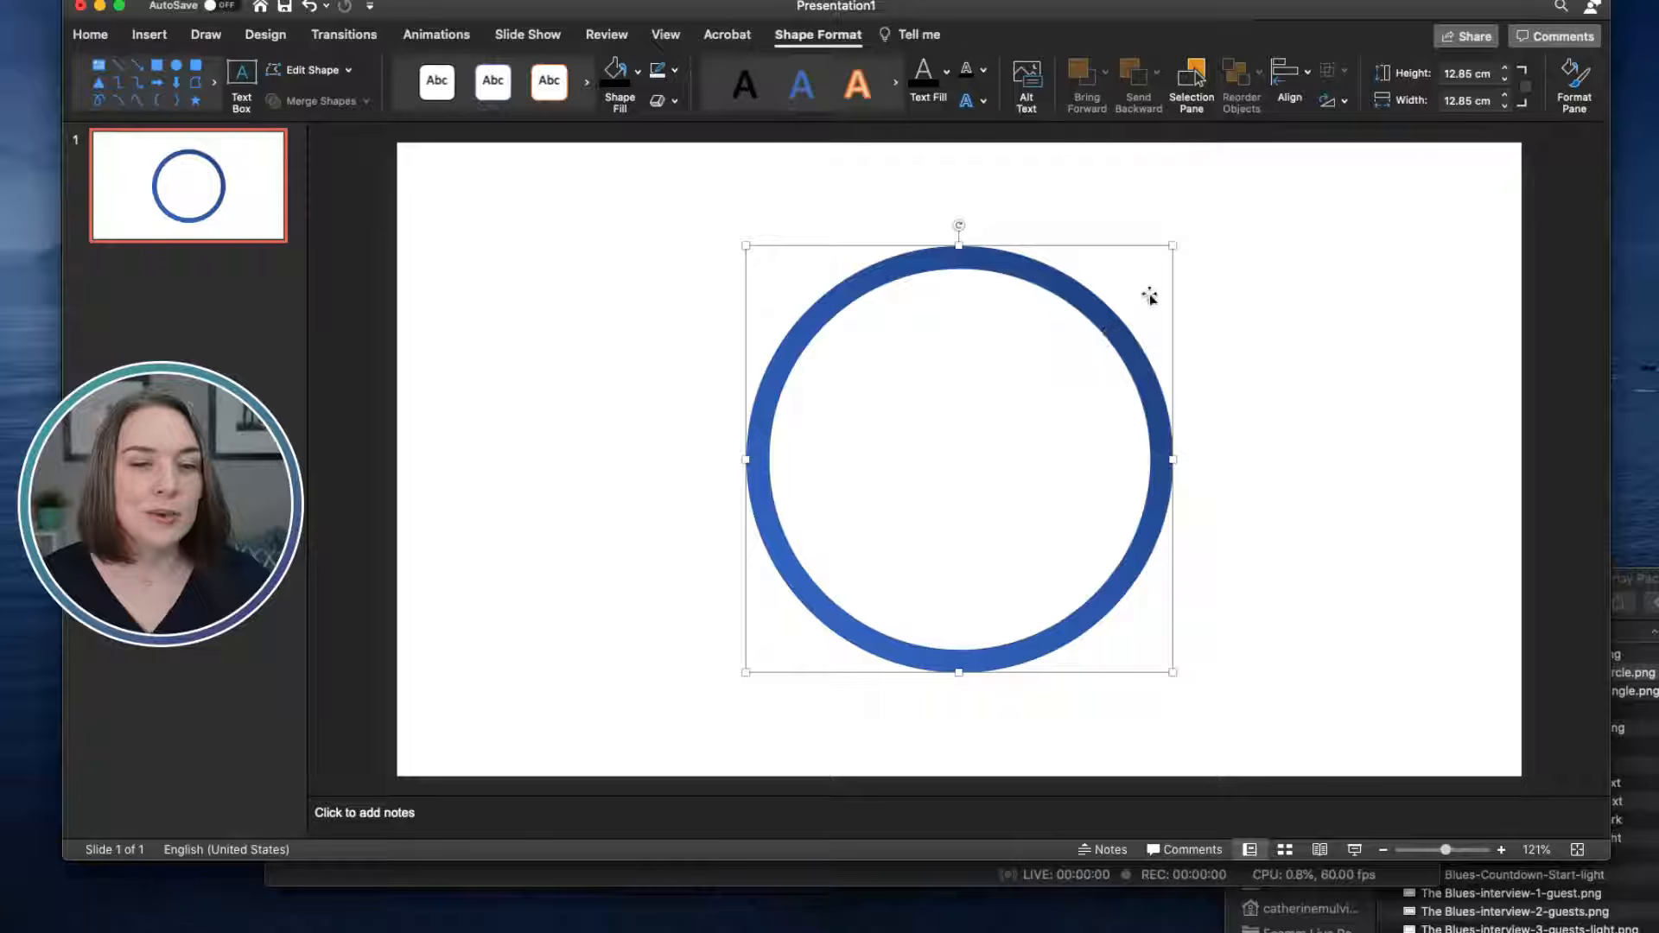
Step: Give the ring a solid white outline with a width of 4 pt
left_click(1575, 84)
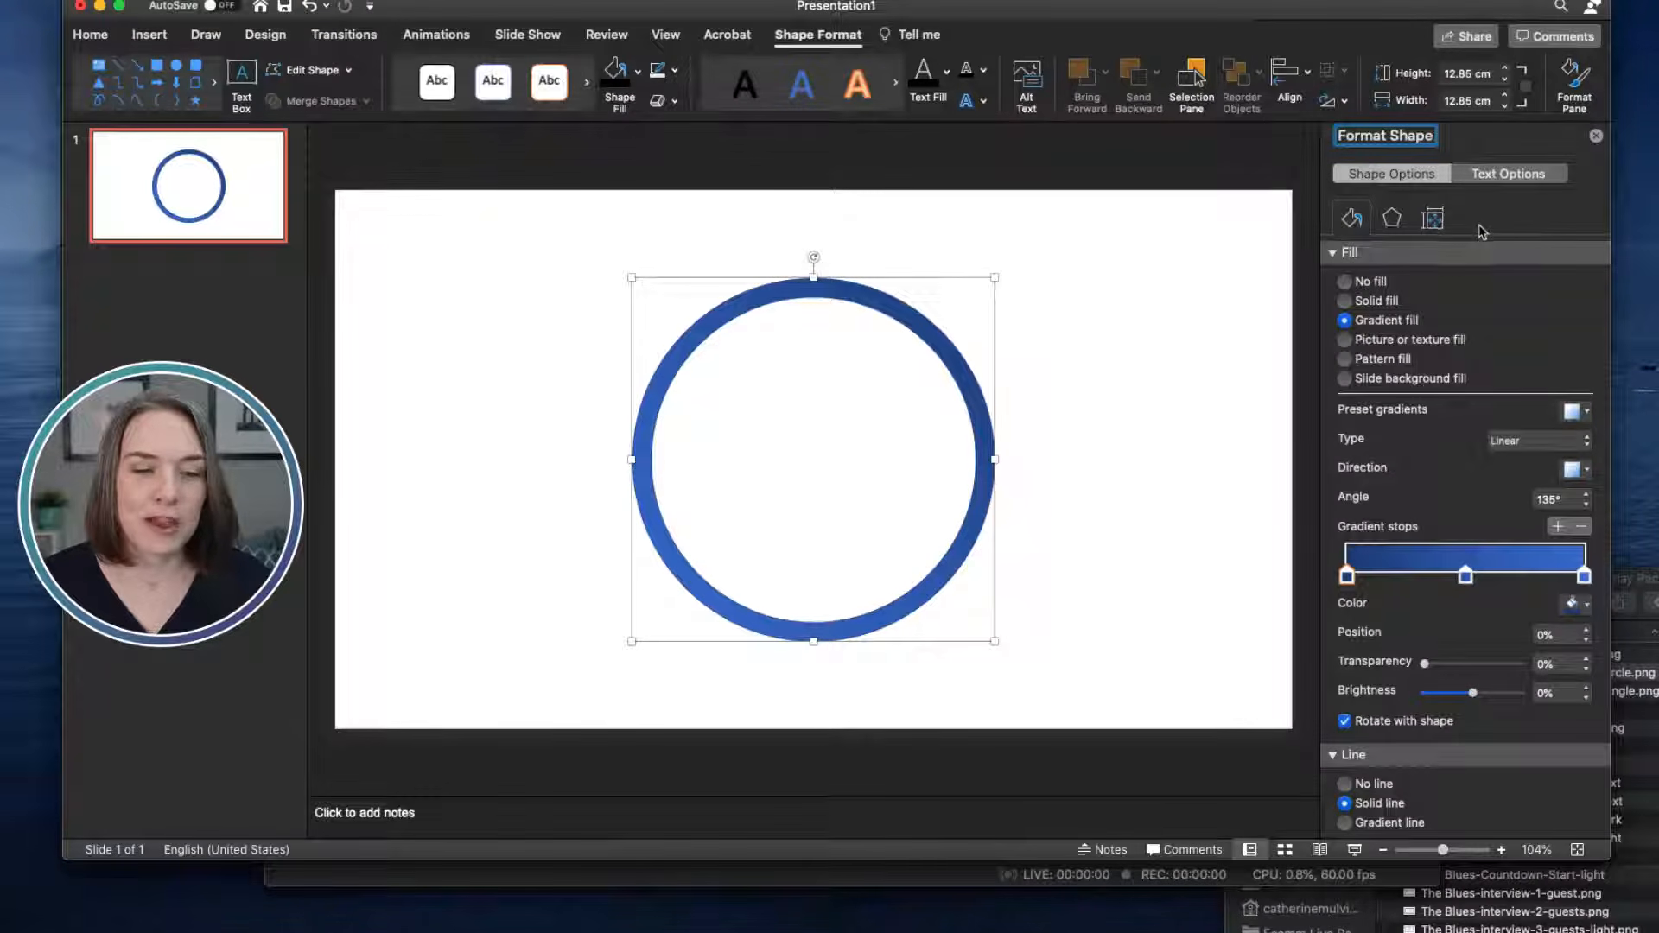
left_click(1333, 252)
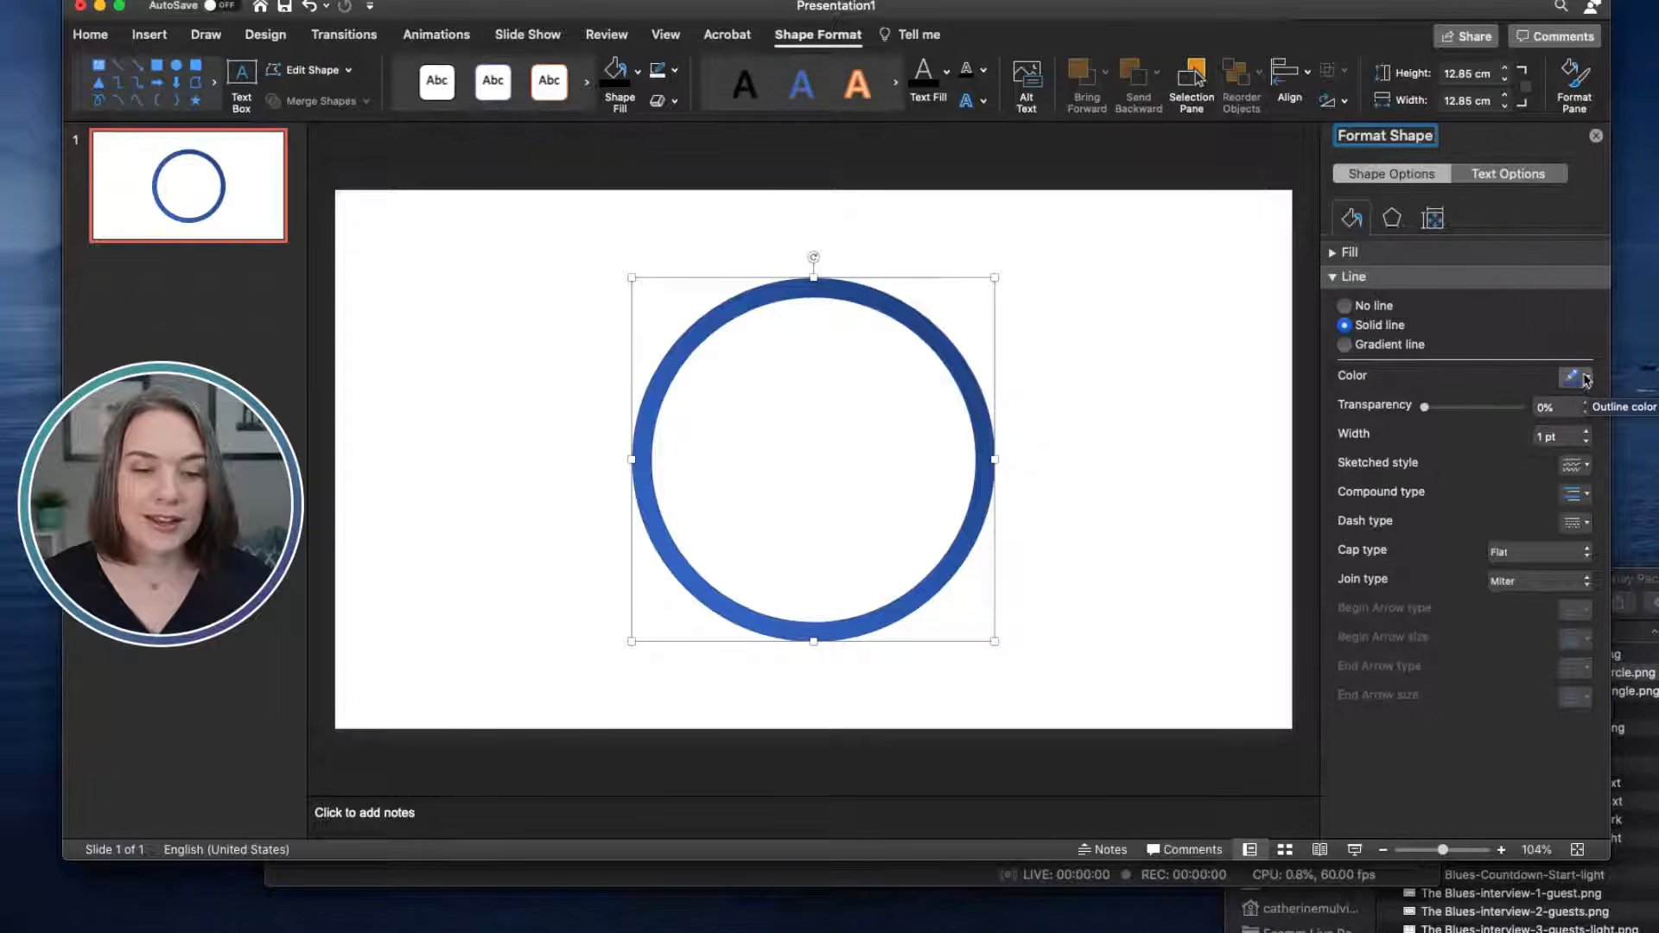
left_click(1587, 433)
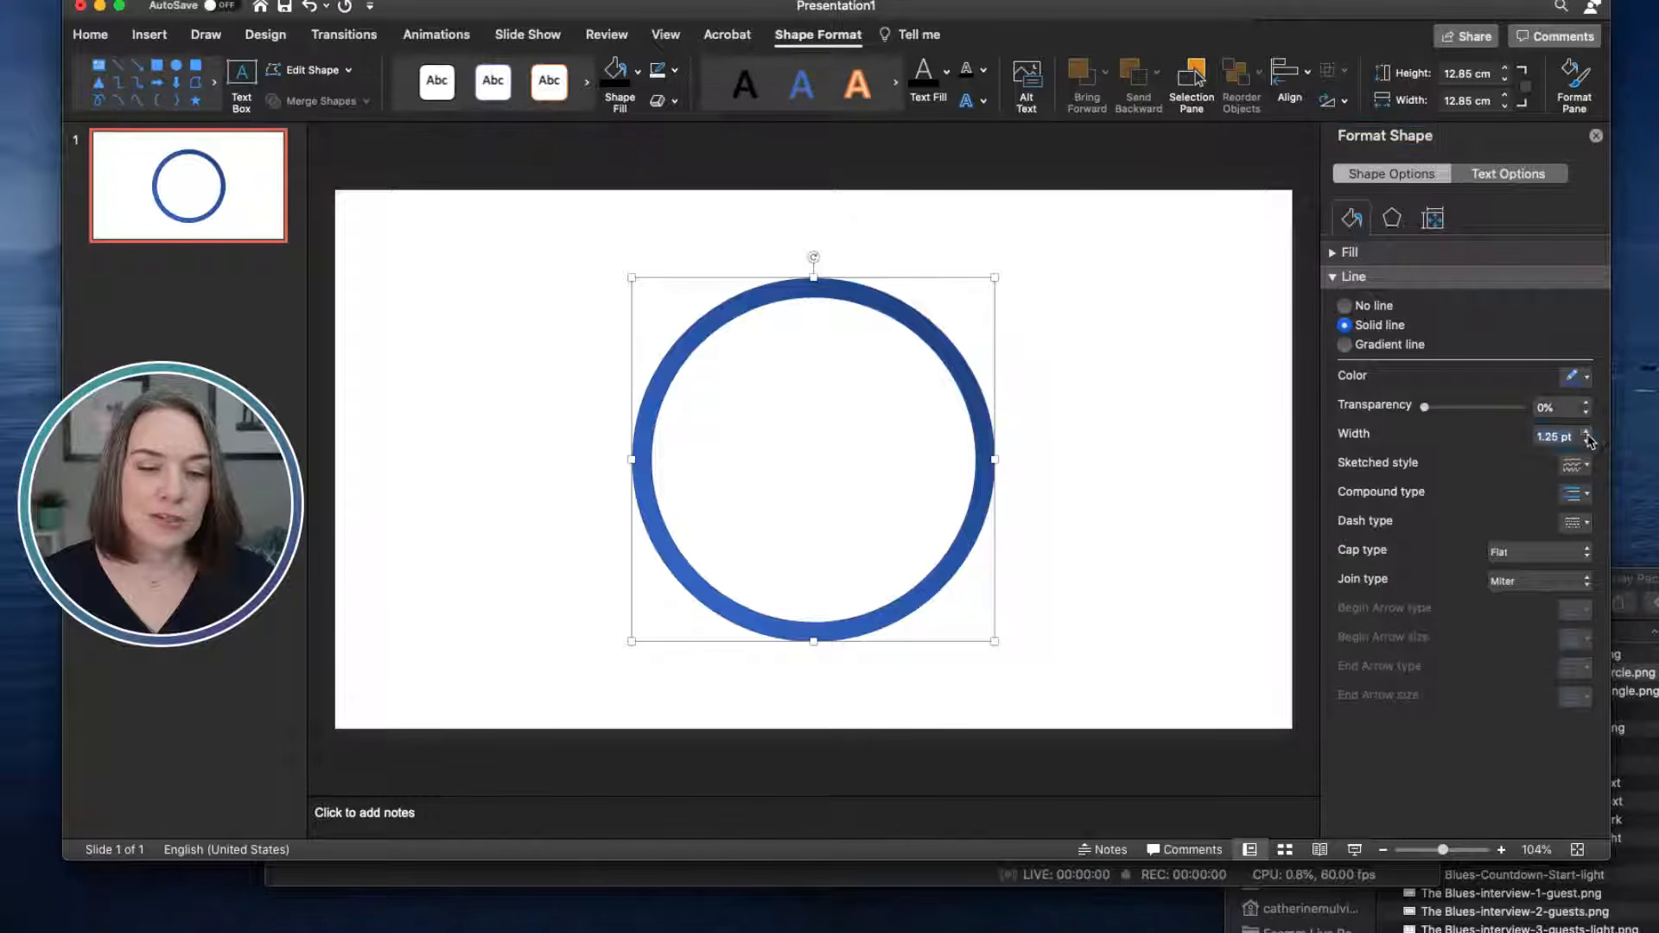
left_click(1587, 433)
left_click(1587, 433)
left_click(1587, 433)
left_click(1587, 433)
left_click(1587, 433)
left_click(1587, 433)
left_click(1586, 433)
left_click(1587, 433)
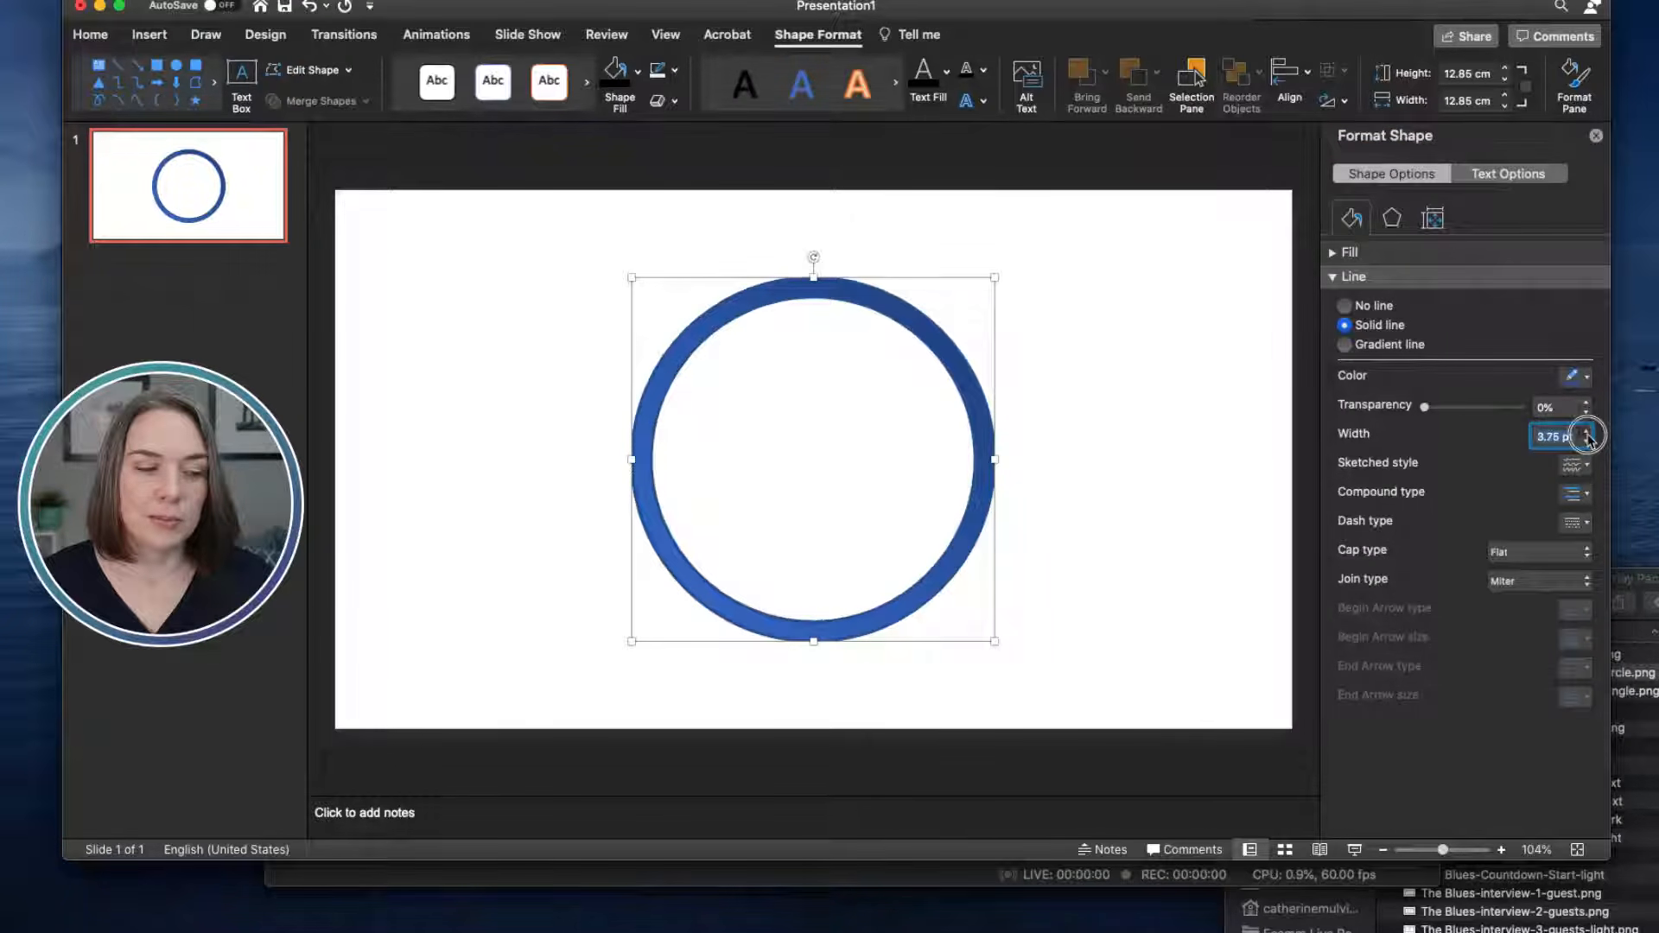
left_click(1587, 433)
left_click(1587, 433)
left_click(1587, 433)
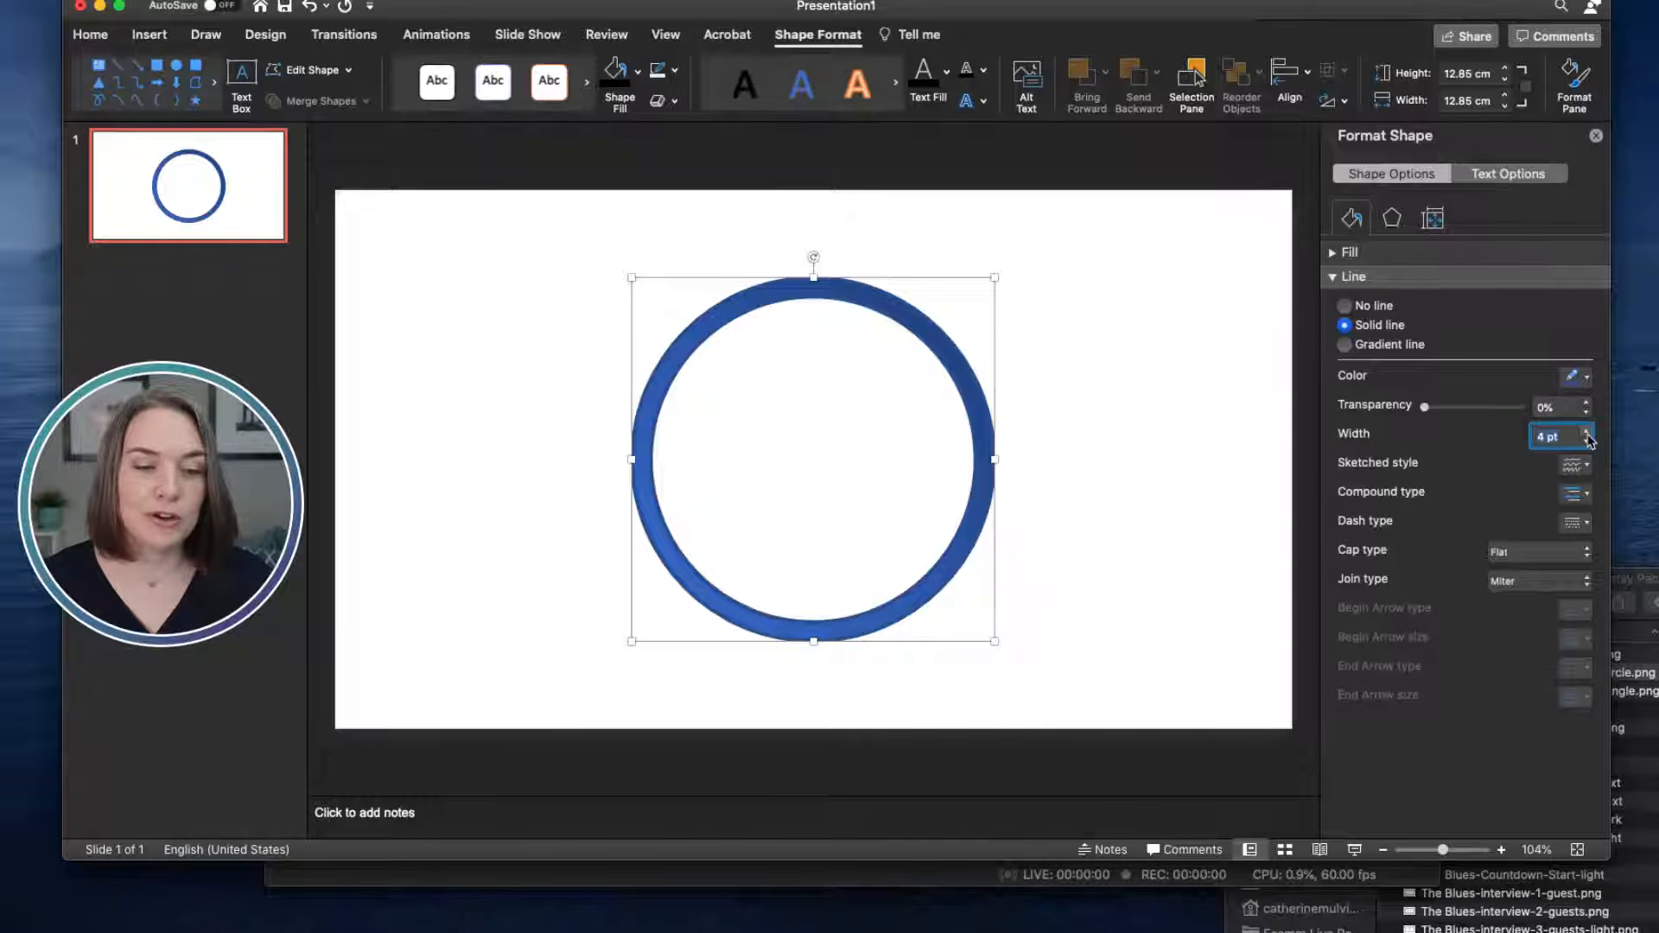
left_click(1576, 376)
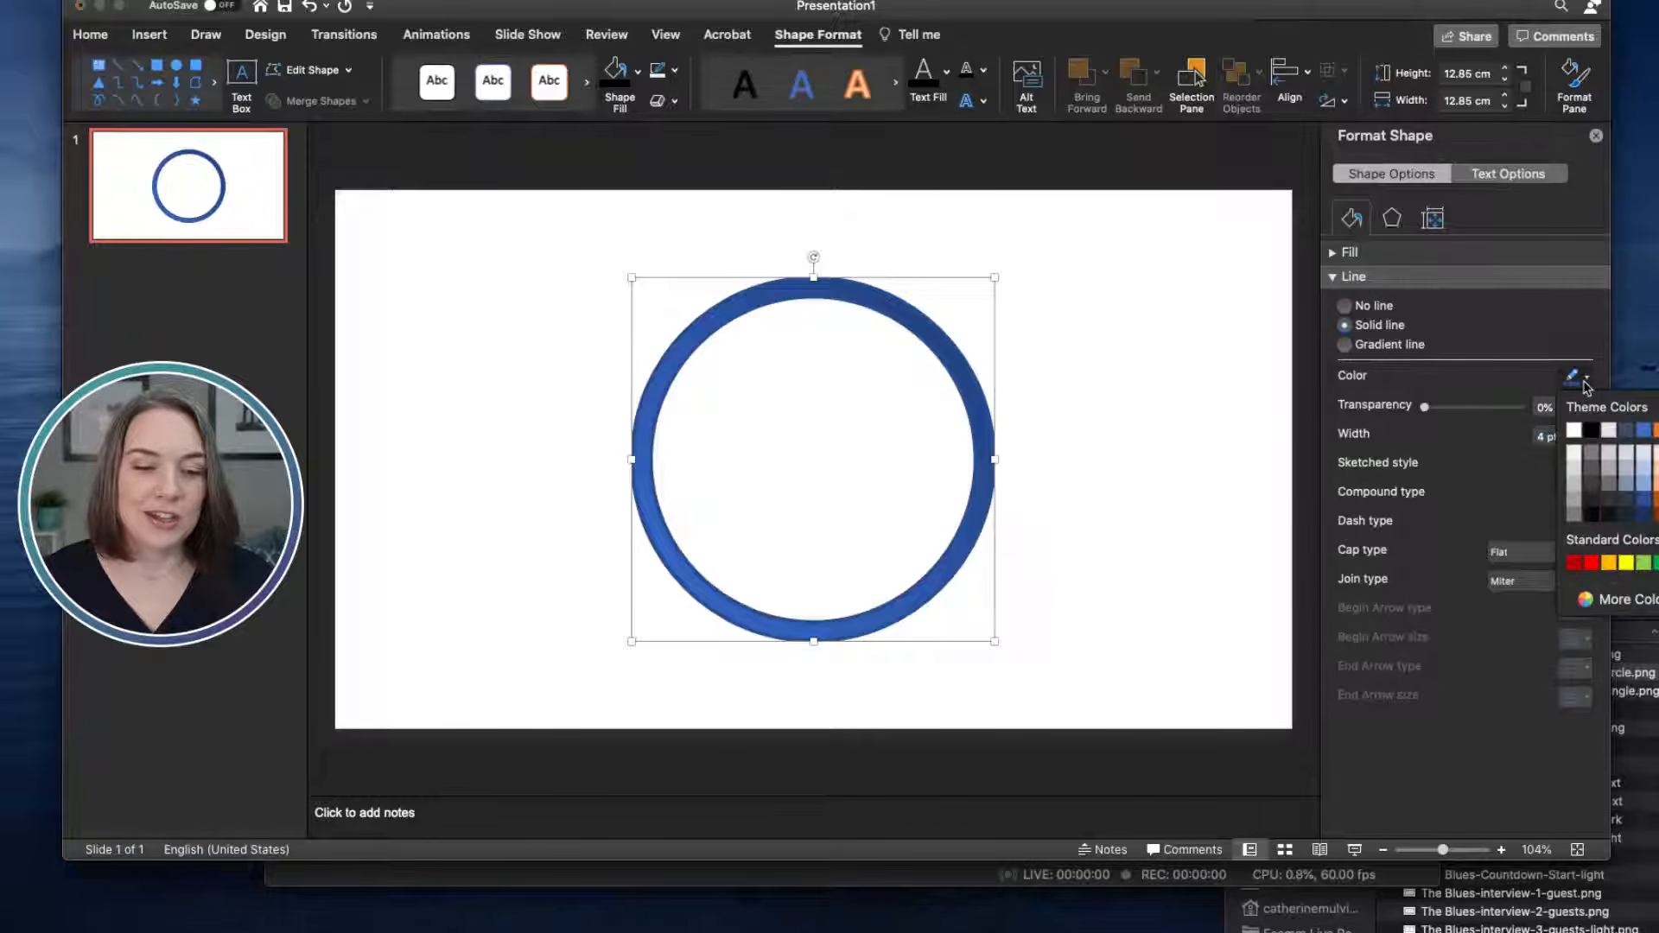
left_click(1574, 429)
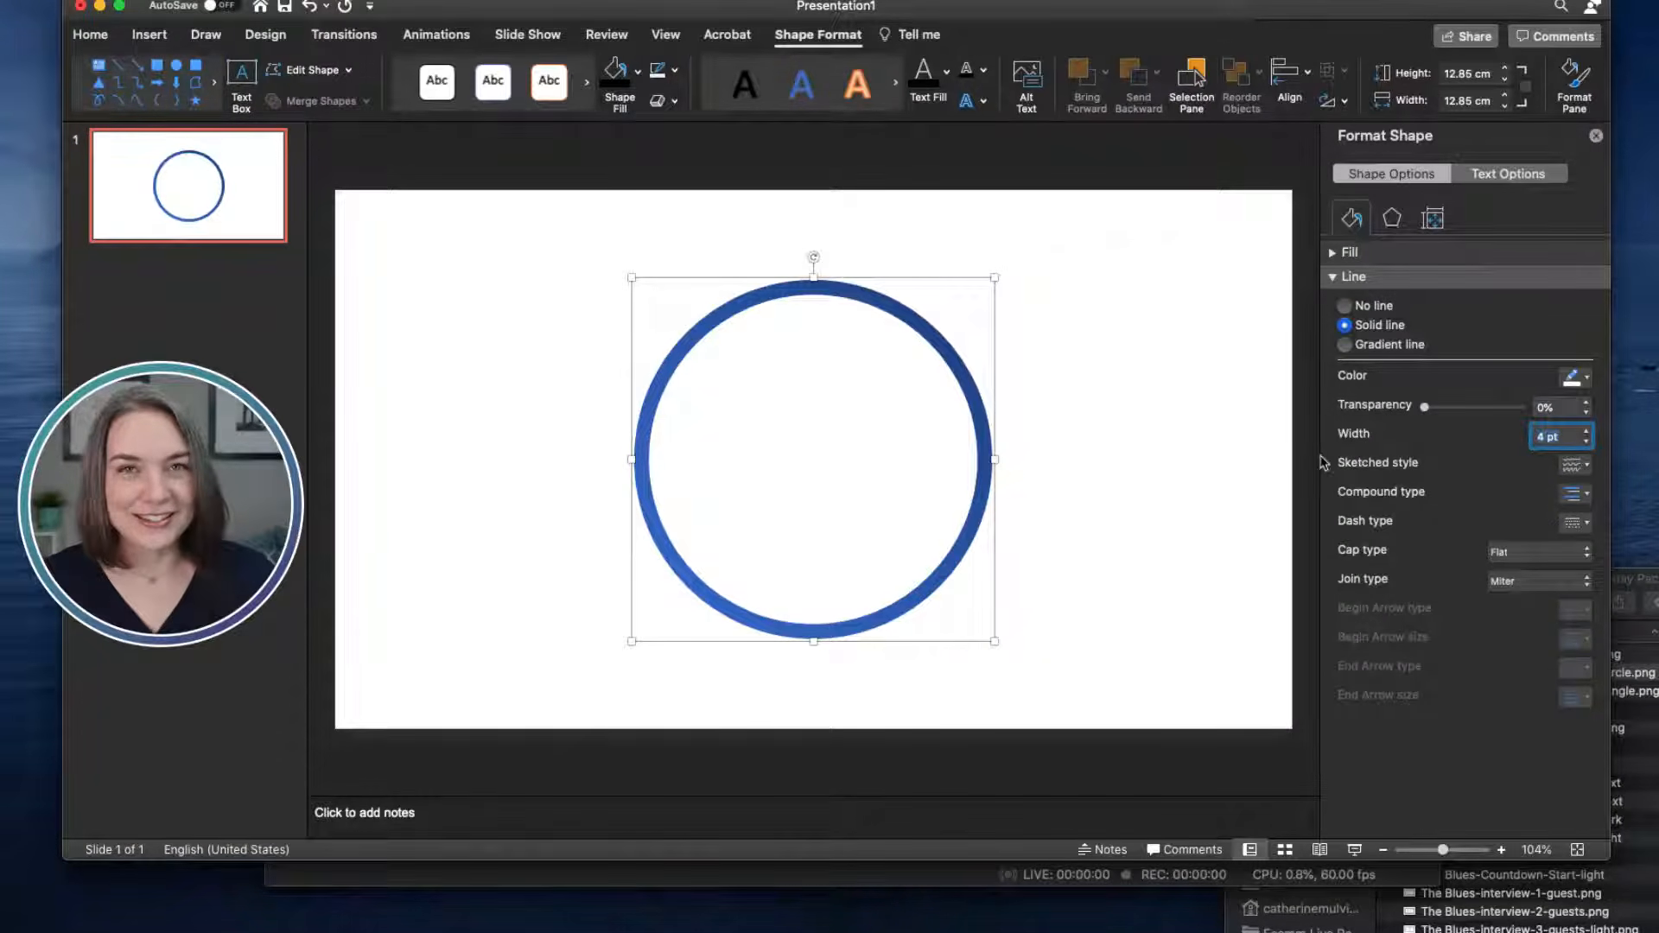
Step: Shift the ring slightly to the right and save it as a PNG picture named Blue Circle Border on the Desktop
left_click(949, 361)
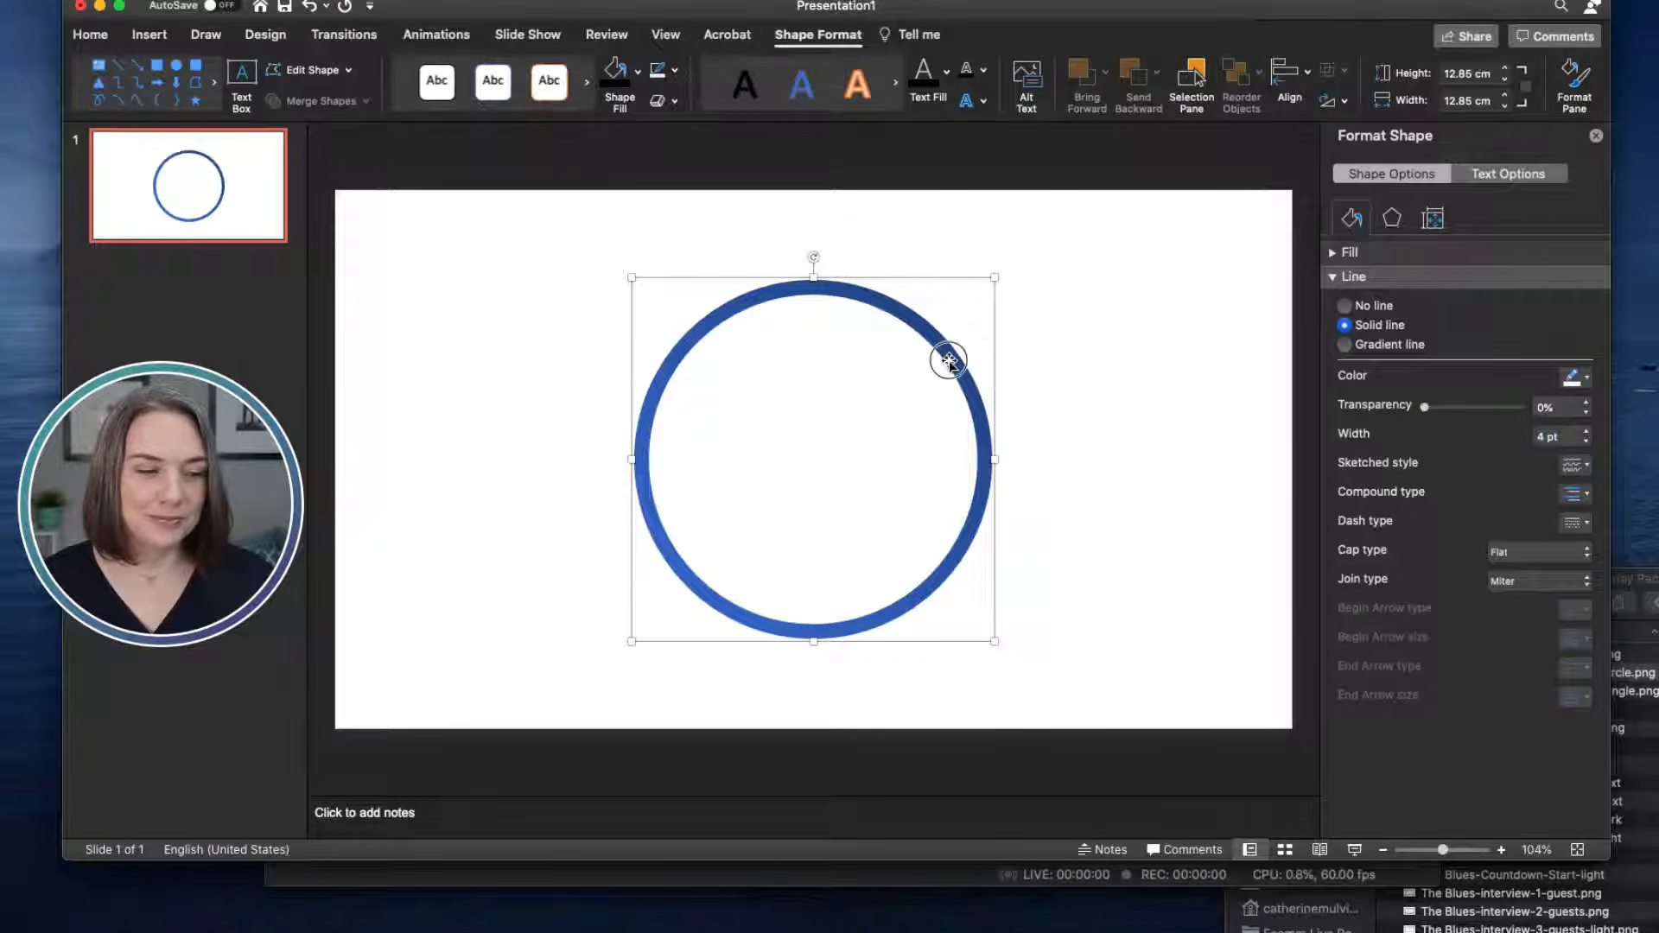
mouse_move(949, 361)
left_mouse_down()
mouse_move(937, 244)
mouse_move(952, 209)
mouse_move(952, 327)
mouse_move(890, 207)
mouse_move(951, 204)
mouse_move(941, 400)
mouse_move(961, 369)
left_mouse_up()
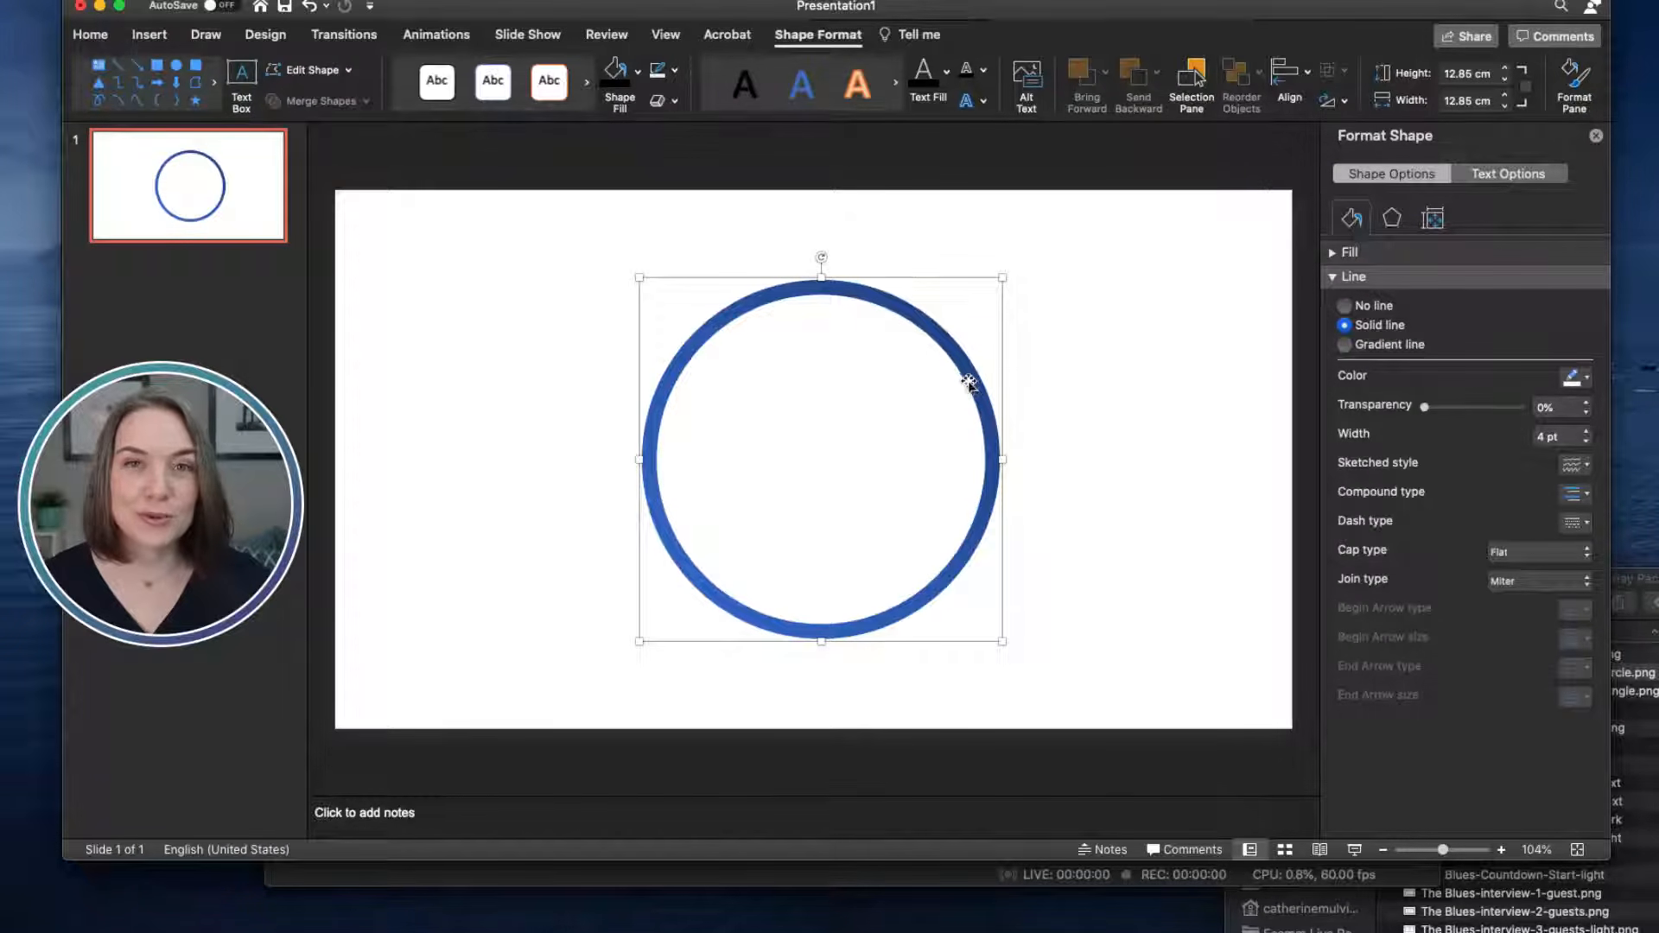
right_click(970, 379)
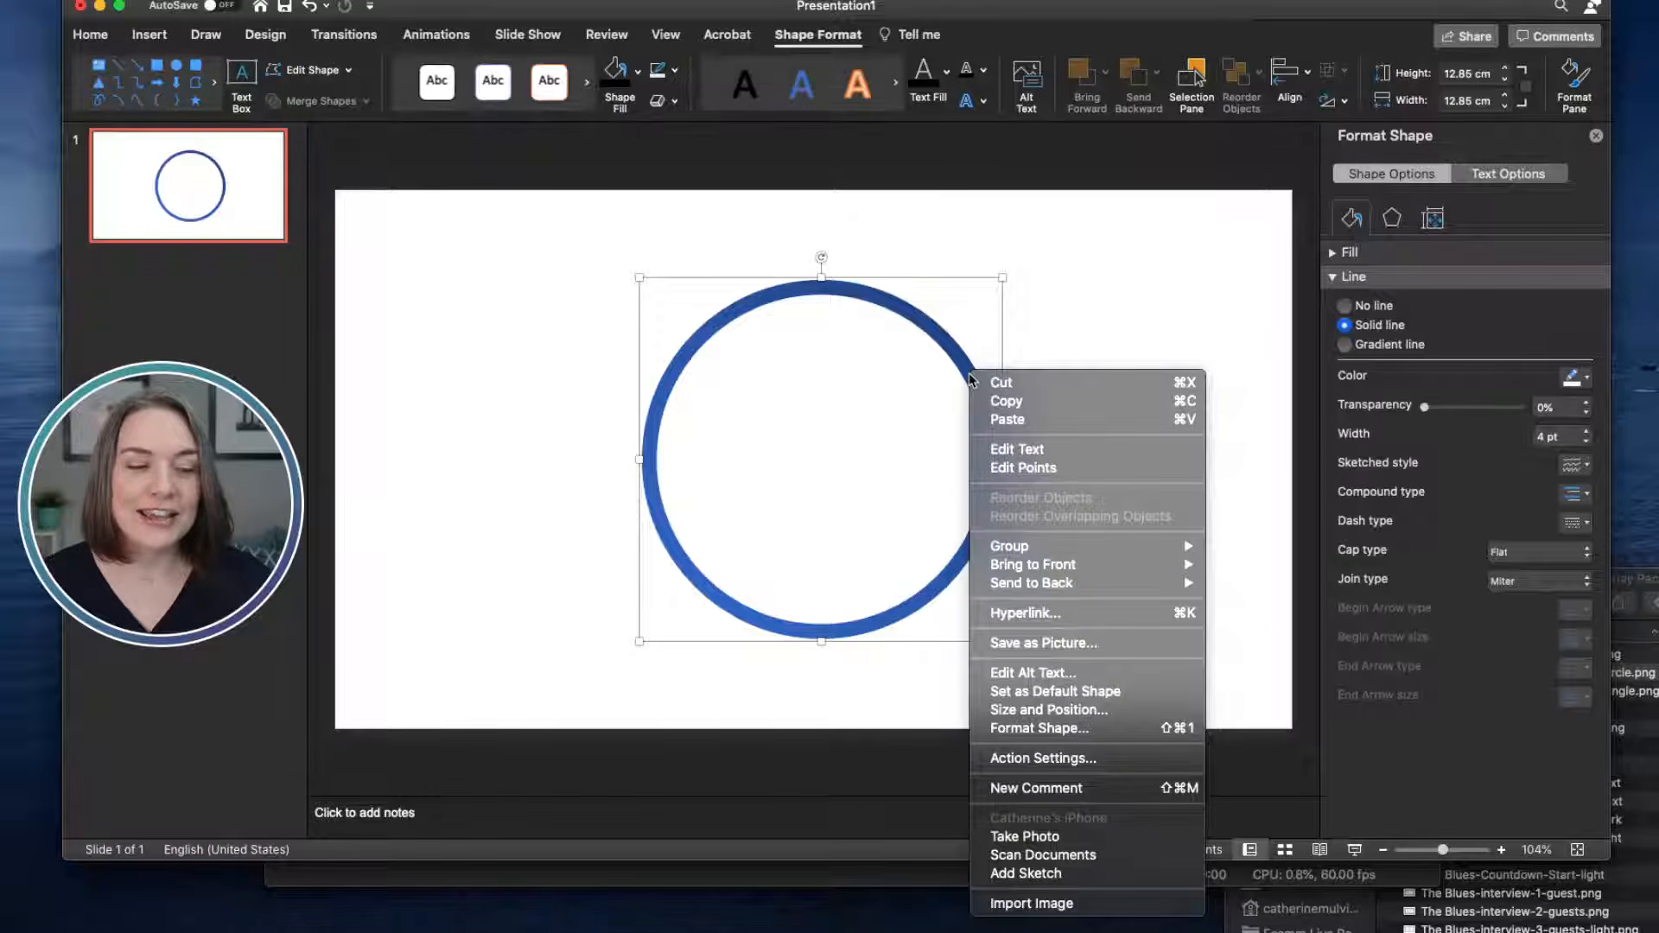
left_click(1017, 645)
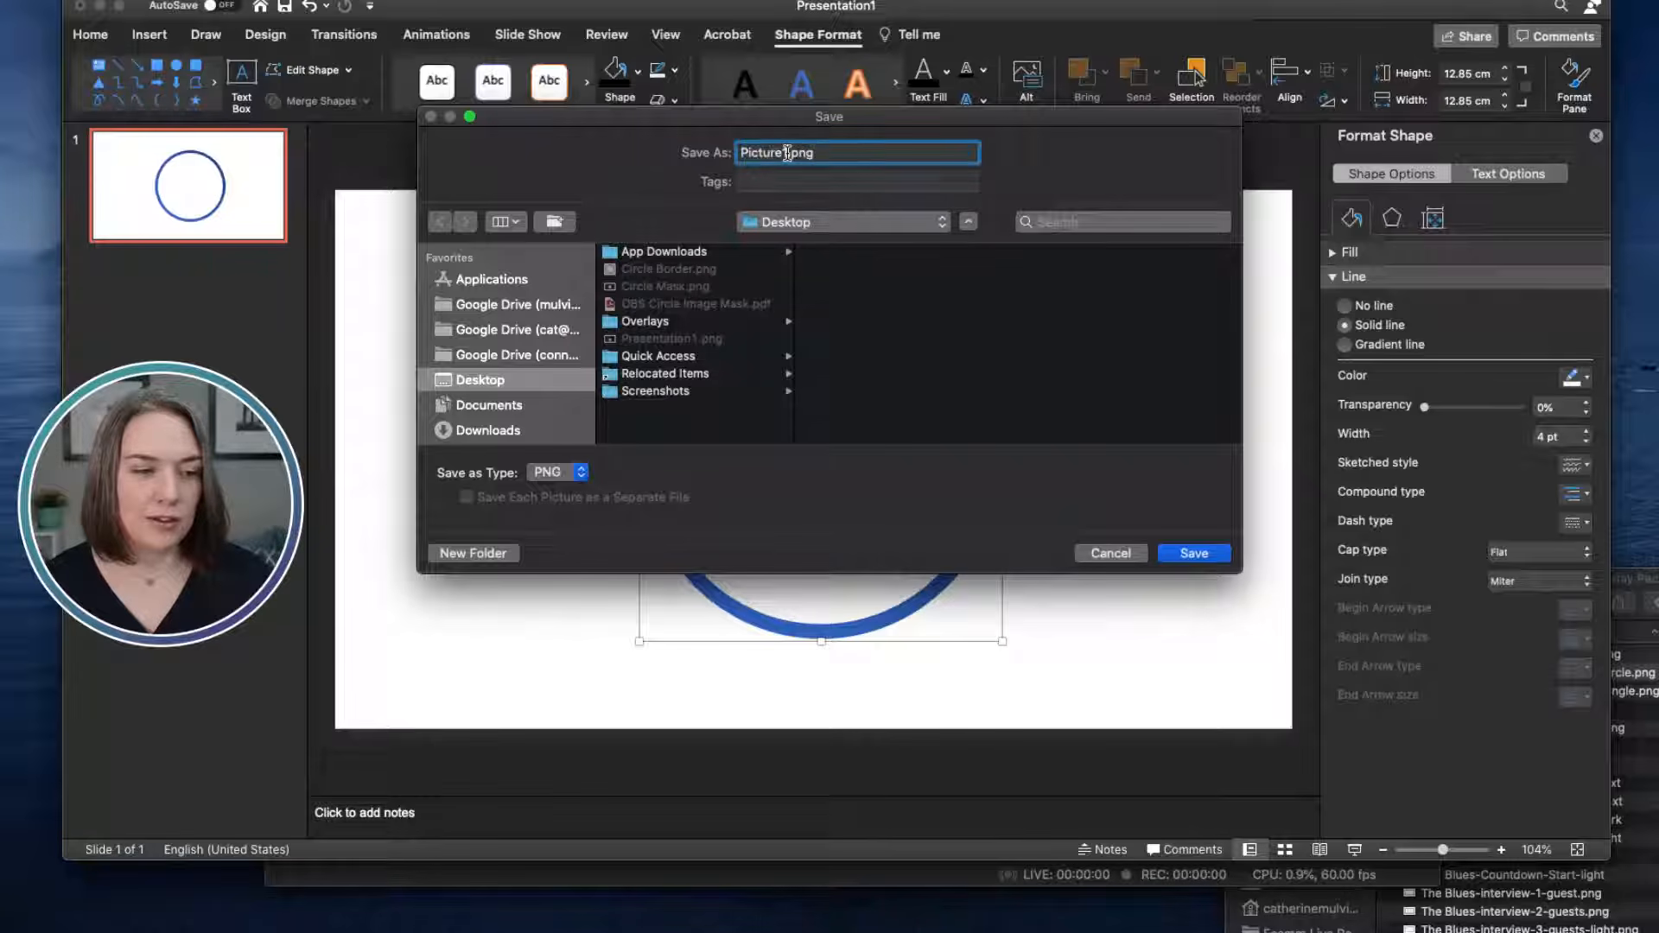
type("Blue Circle")
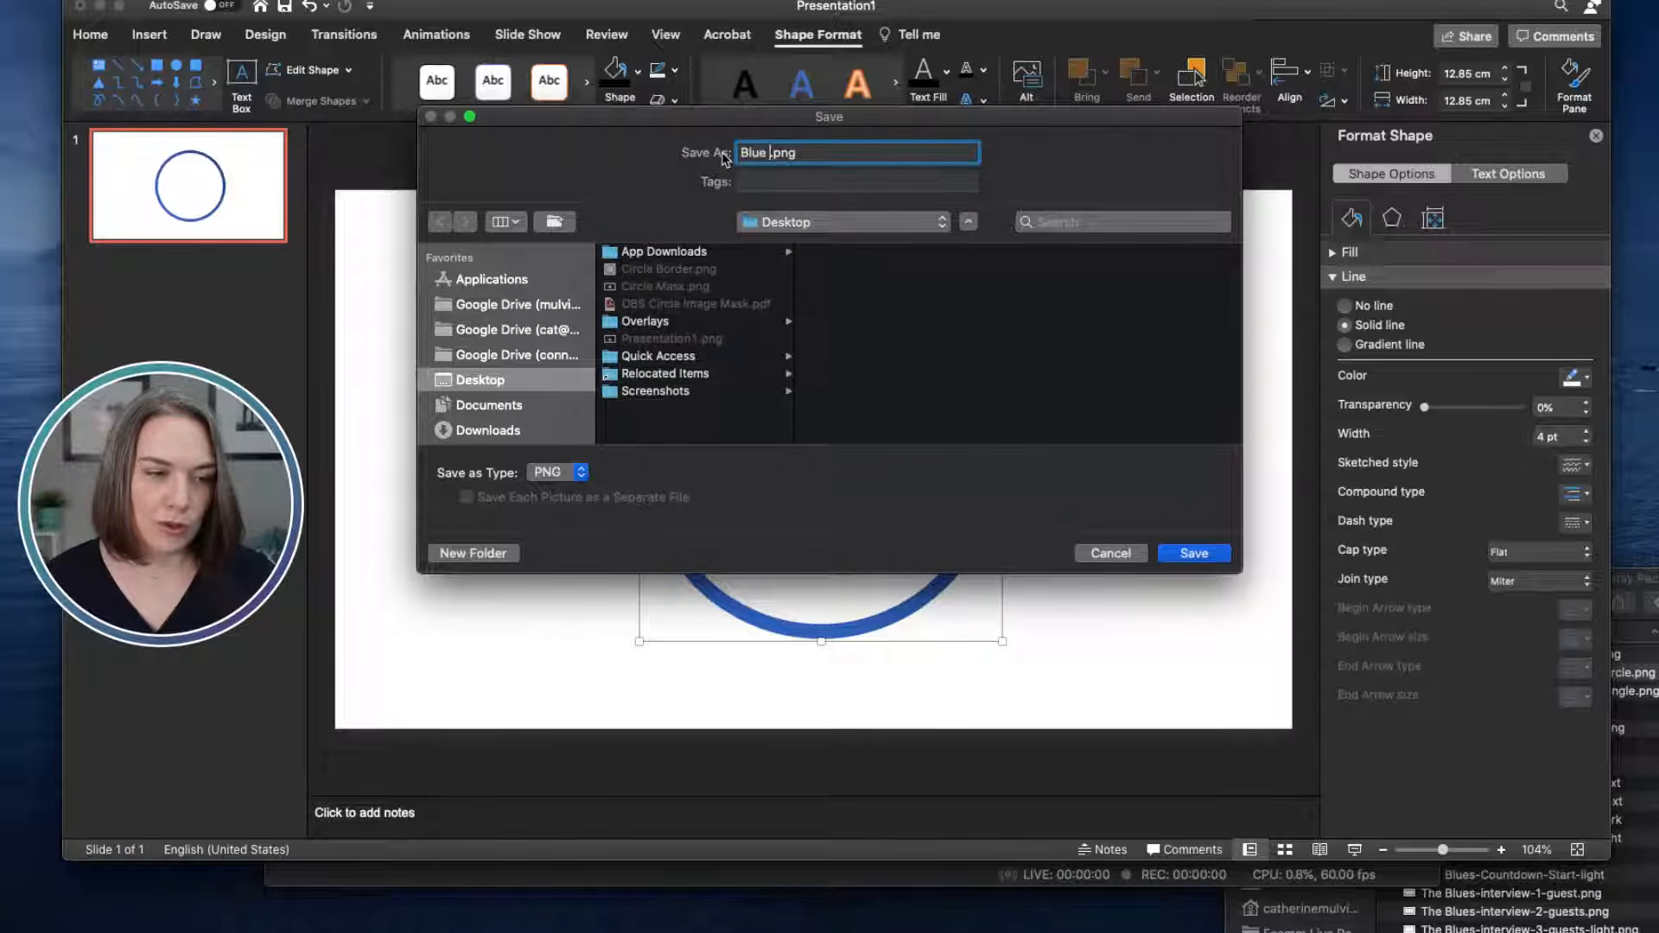
type(" Border")
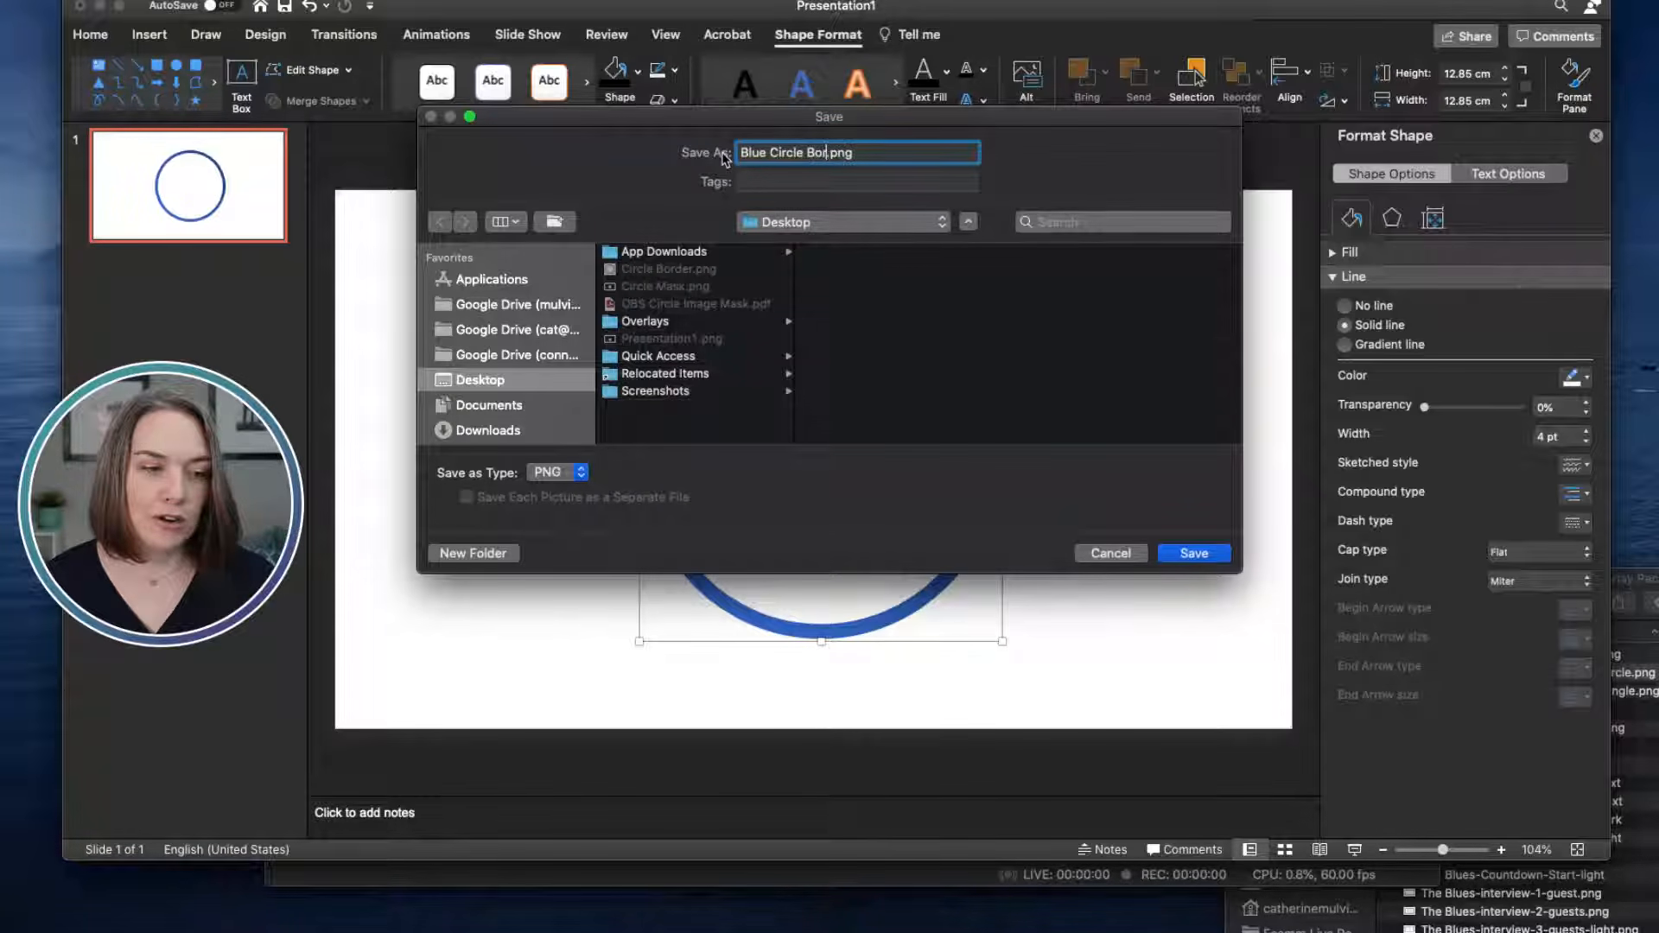
left_click(1212, 555)
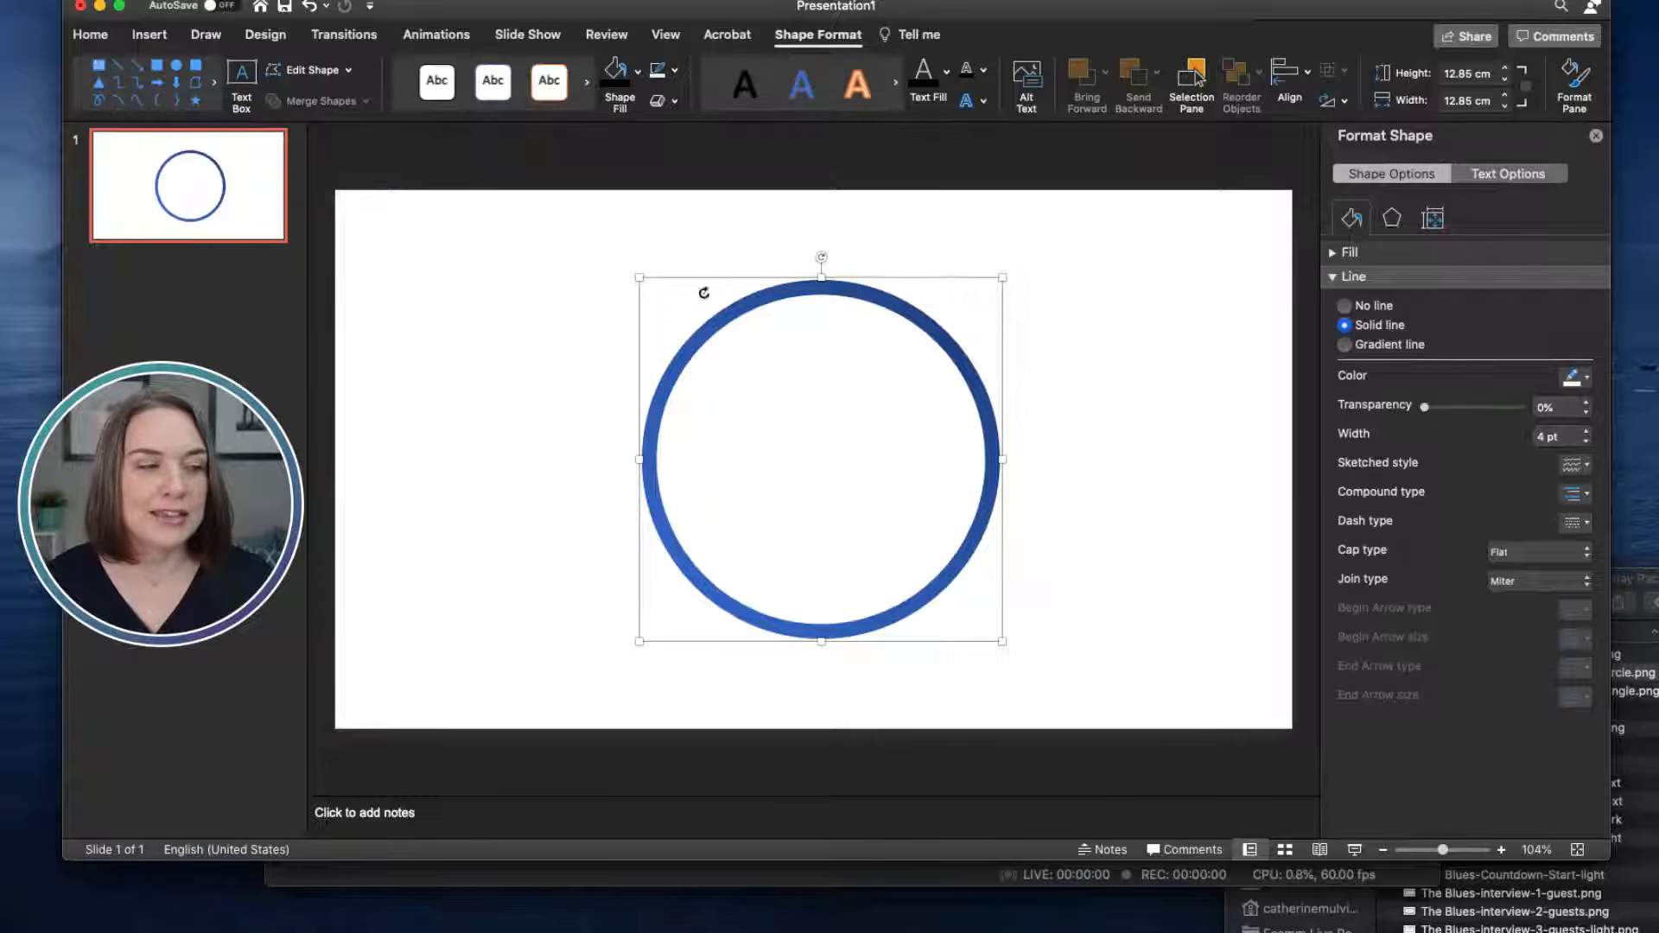
Step: Minimize PowerPoint to return to OBS and add a new scene named Border
left_click(101, 6)
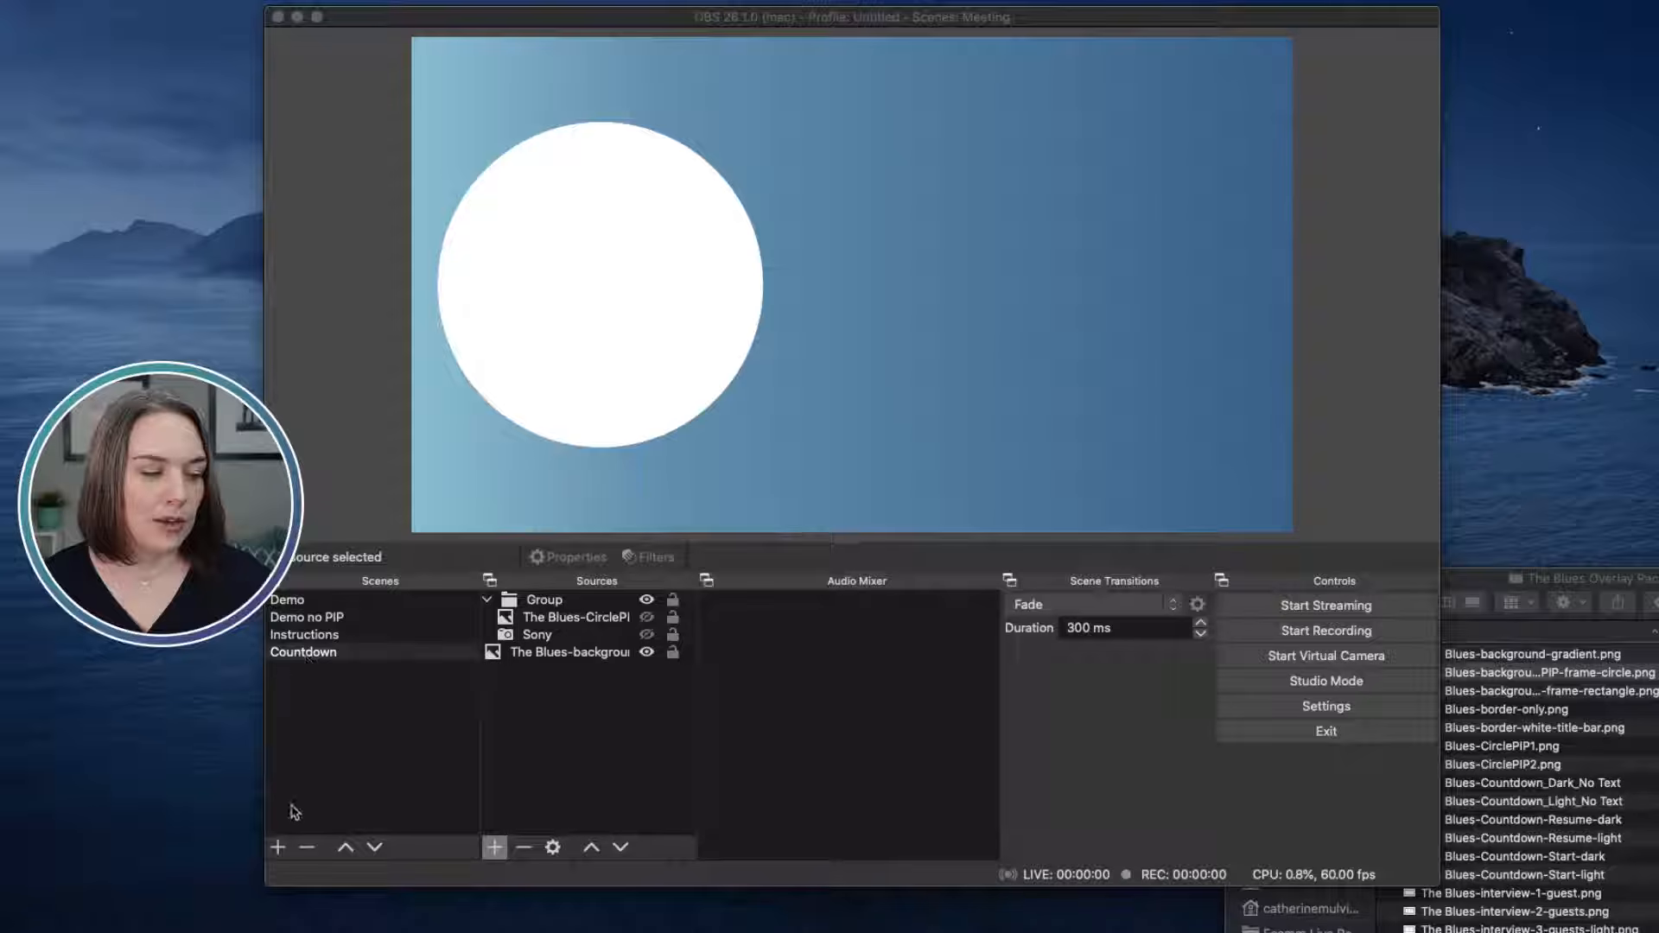
left_click(278, 849)
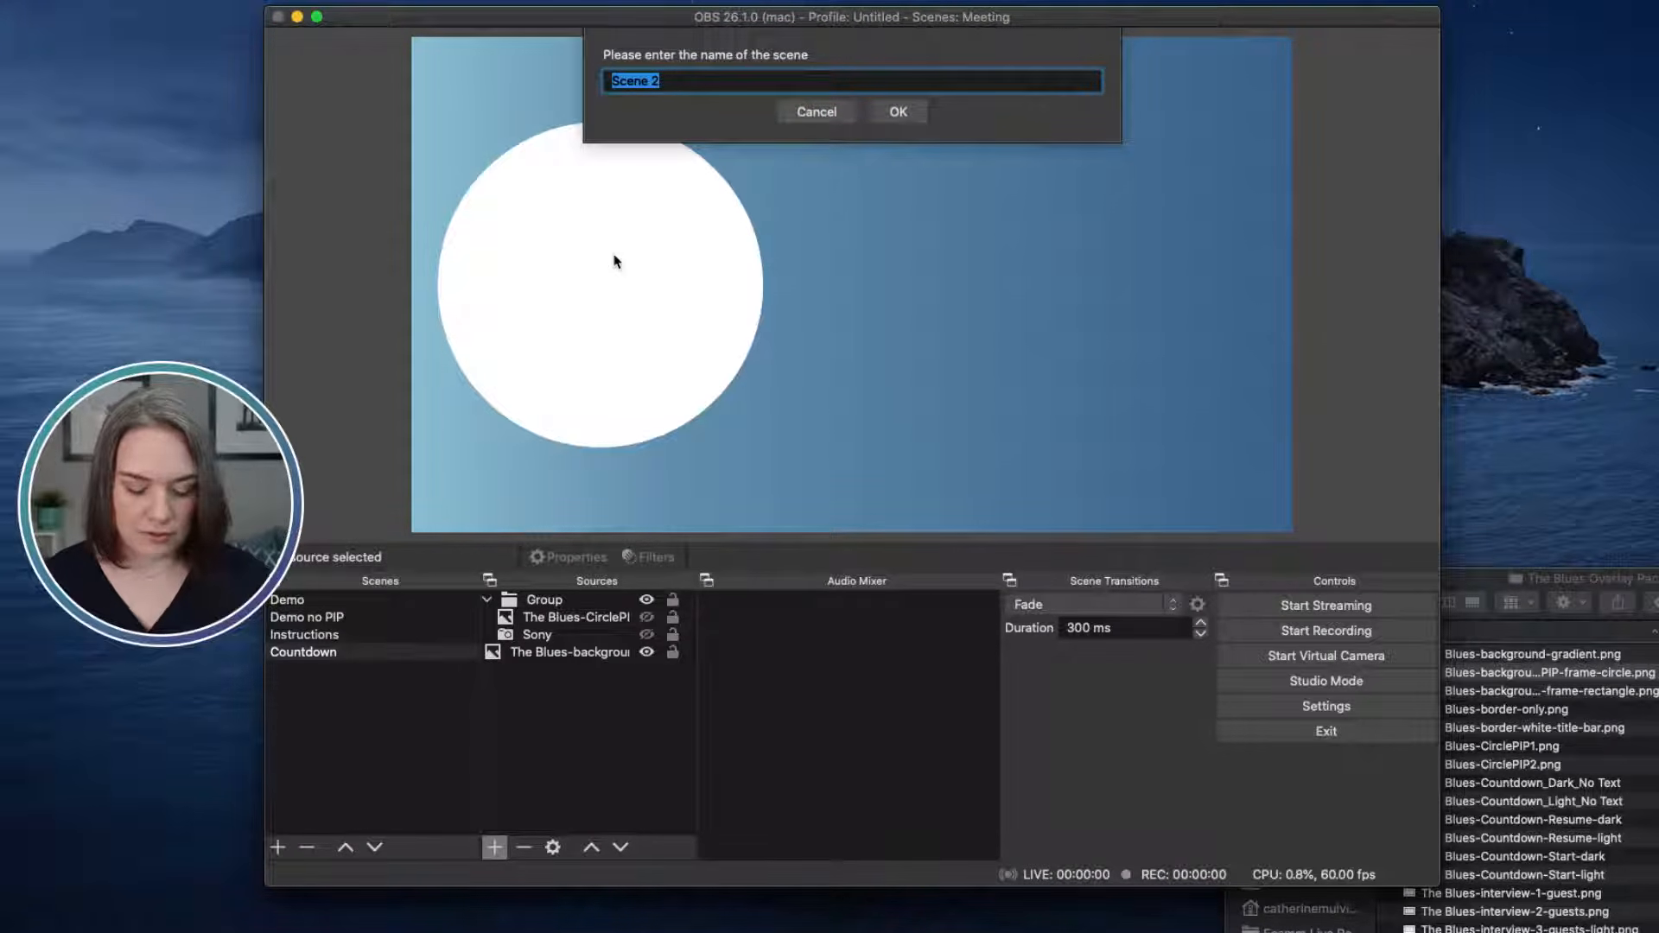
type("Border")
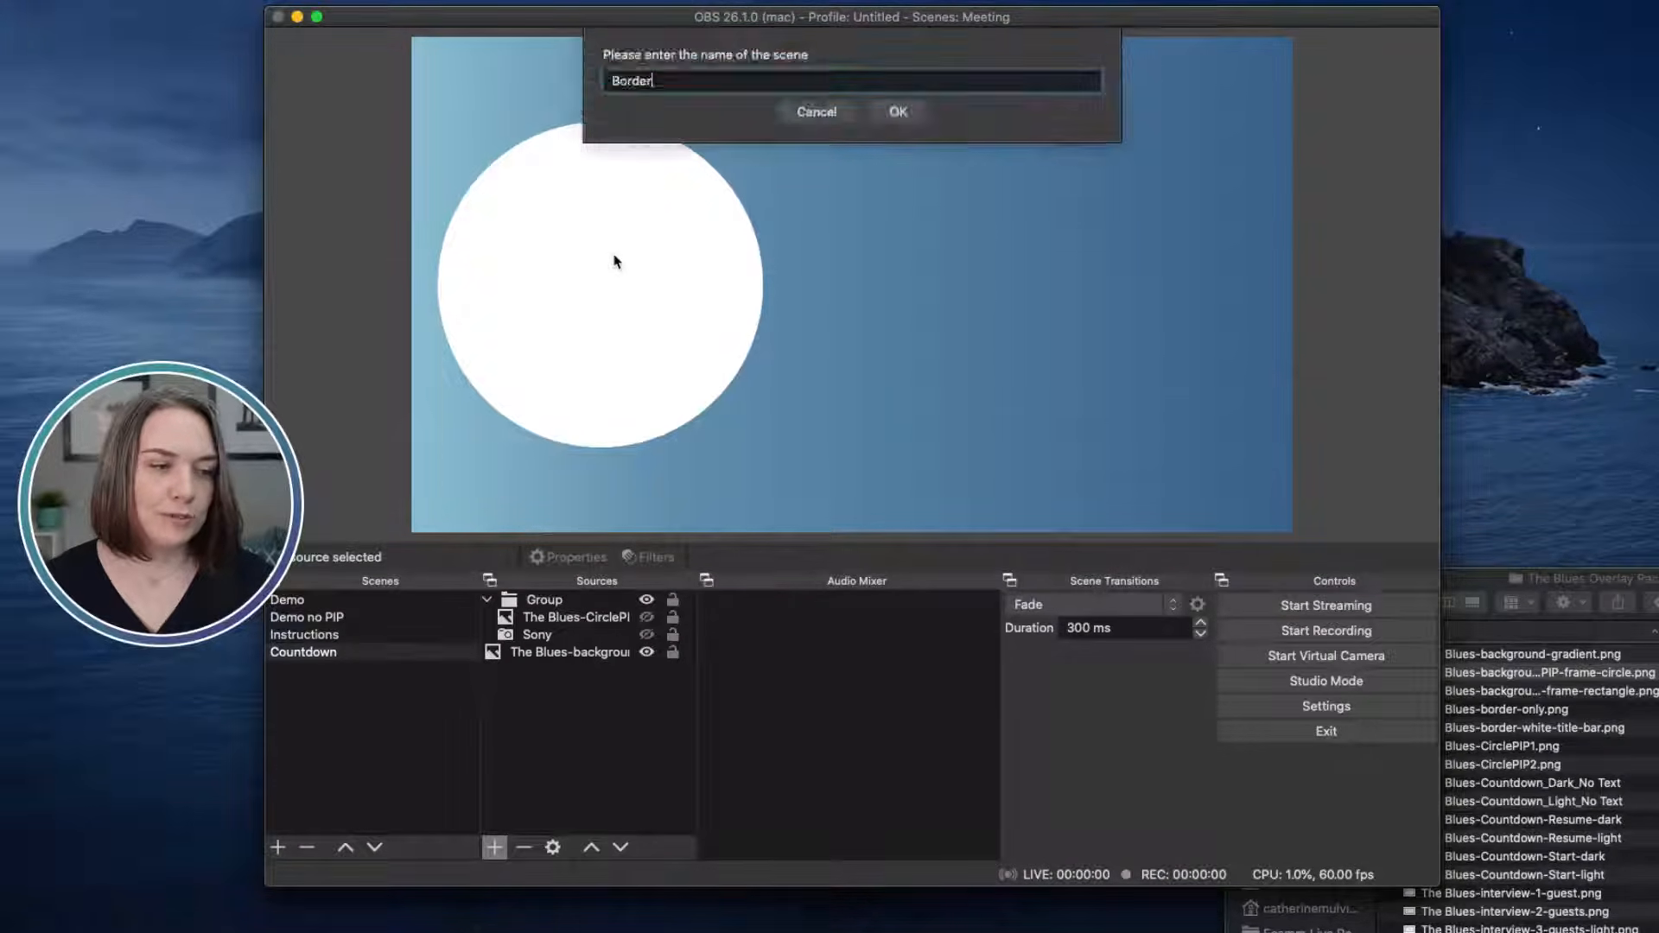
key("Return")
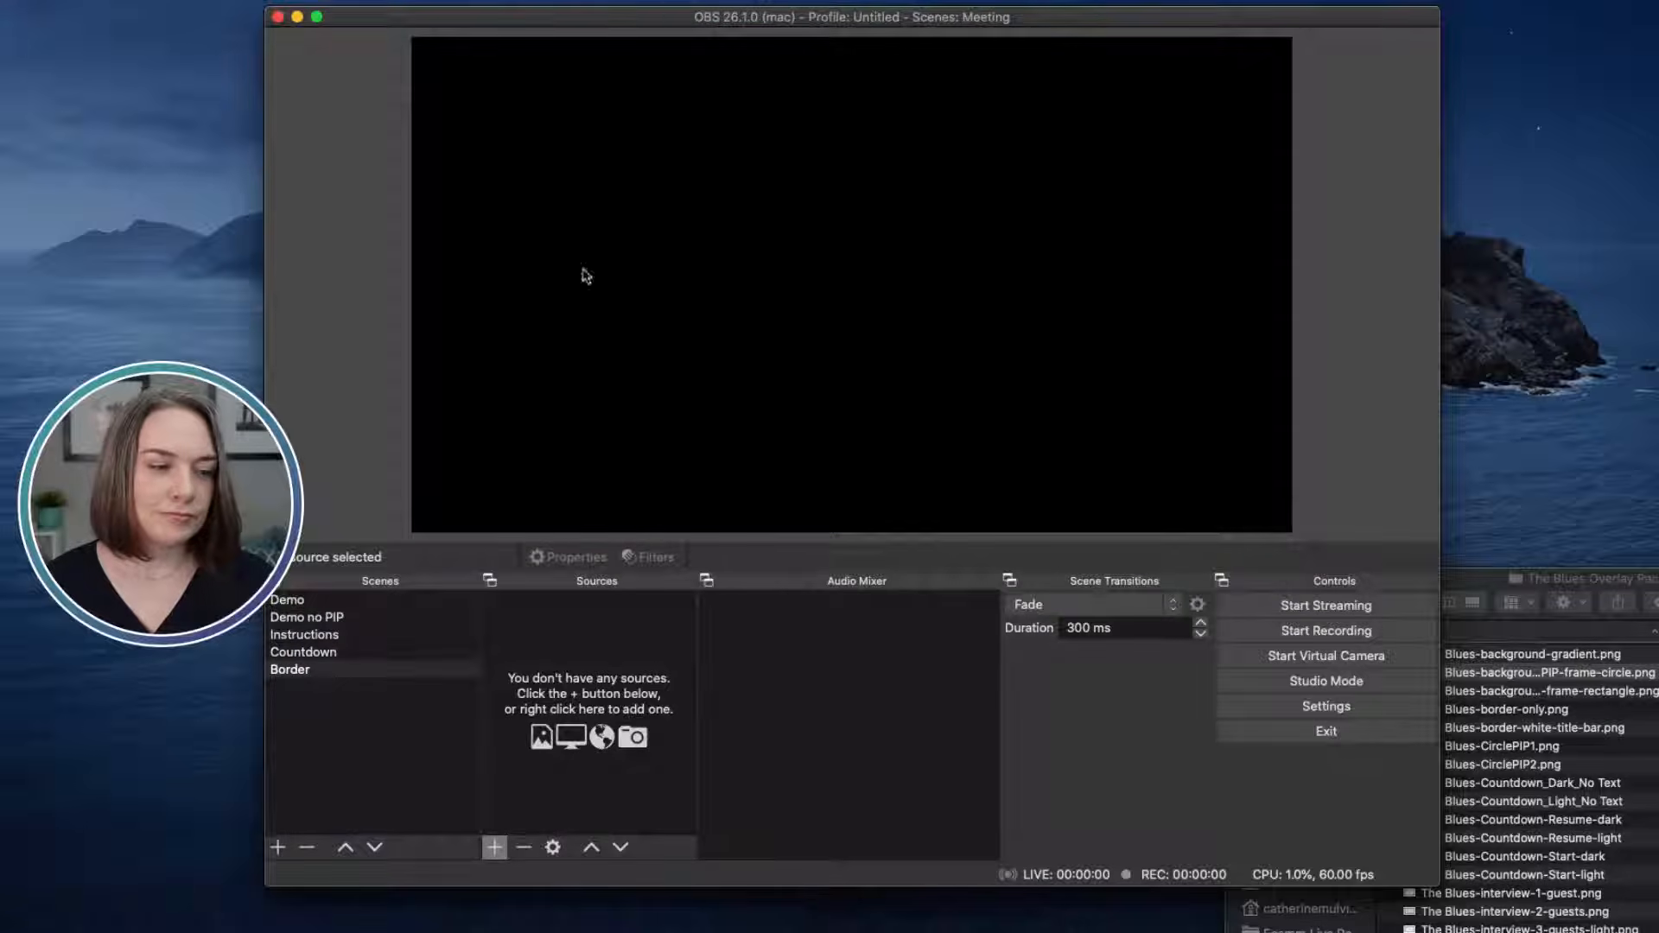
Step: Add the existing Sony video capture device as a visible source in the Border scene
left_click(495, 848)
left_click(530, 777)
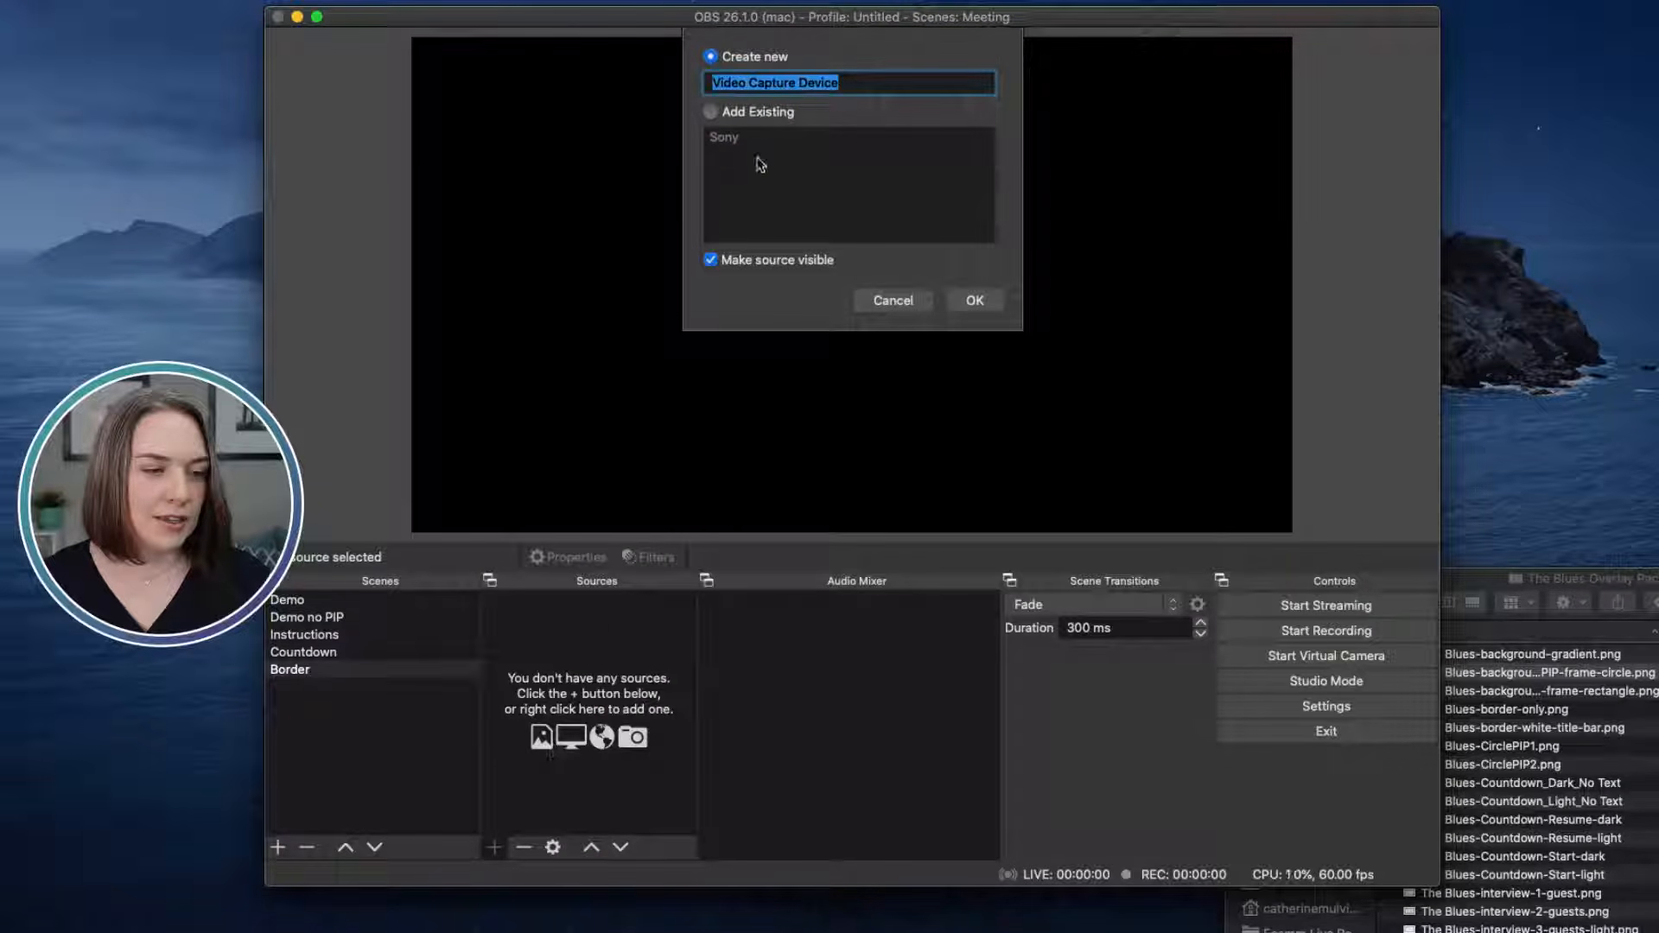
left_click(710, 111)
left_click(726, 138)
left_click(953, 296)
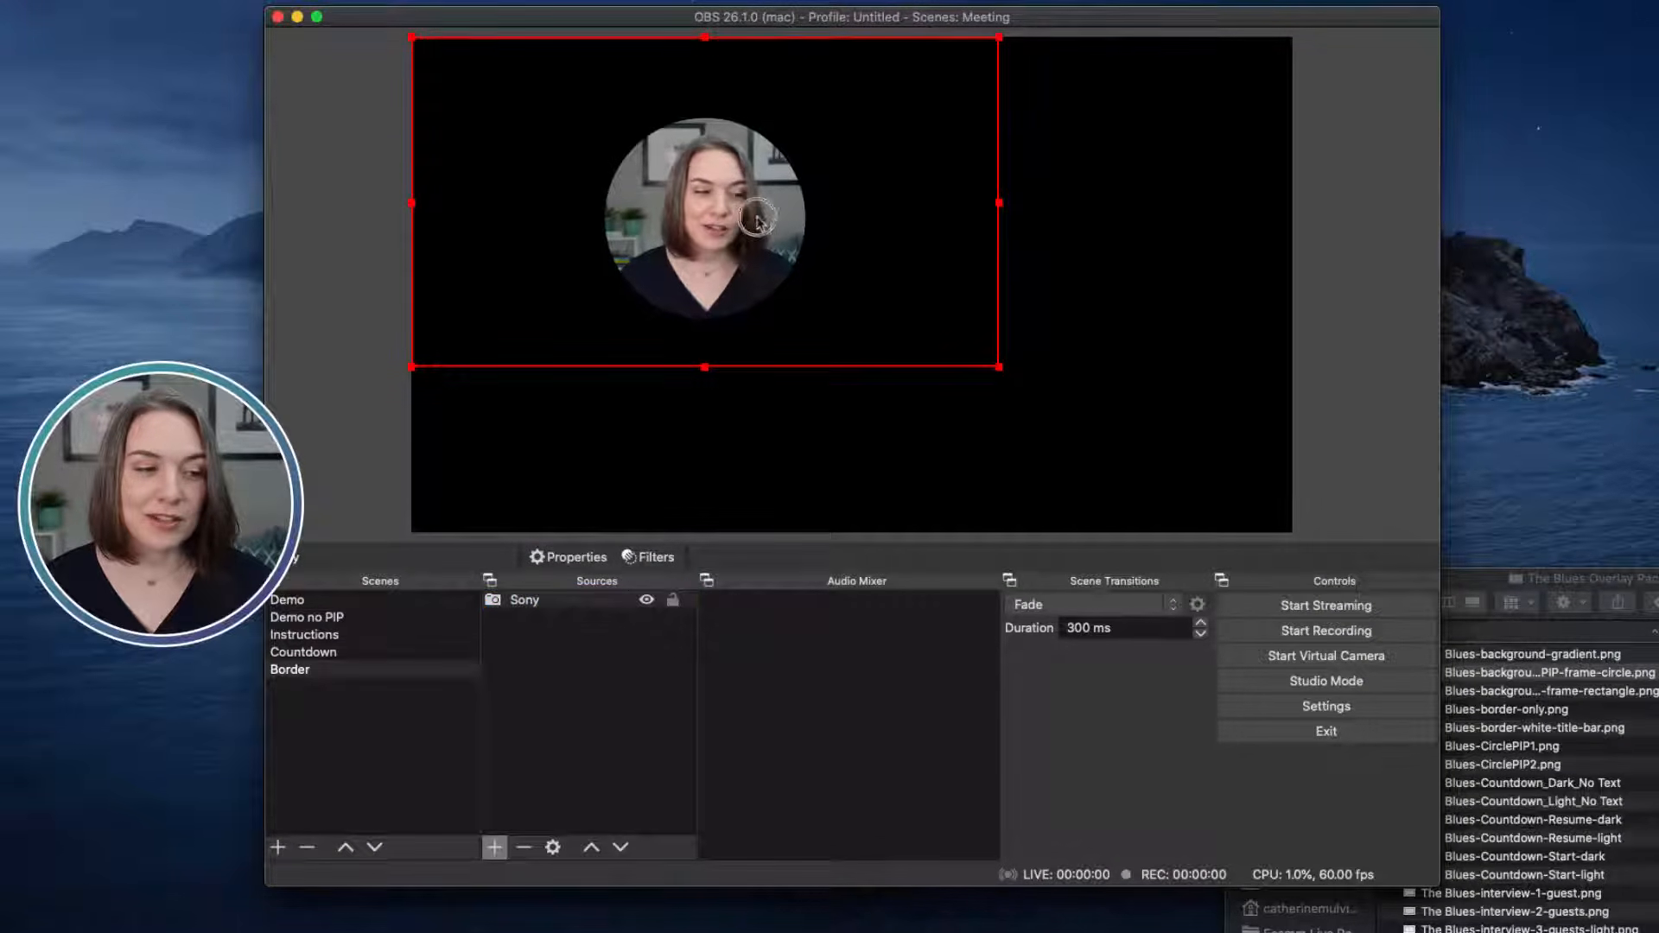
Step: Enlarge the circular camera source and place it in the left half of the canvas
left_click_drag(882, 289, 747, 363)
left_click_drag(863, 444, 985, 504)
left_click_drag(685, 360, 646, 316)
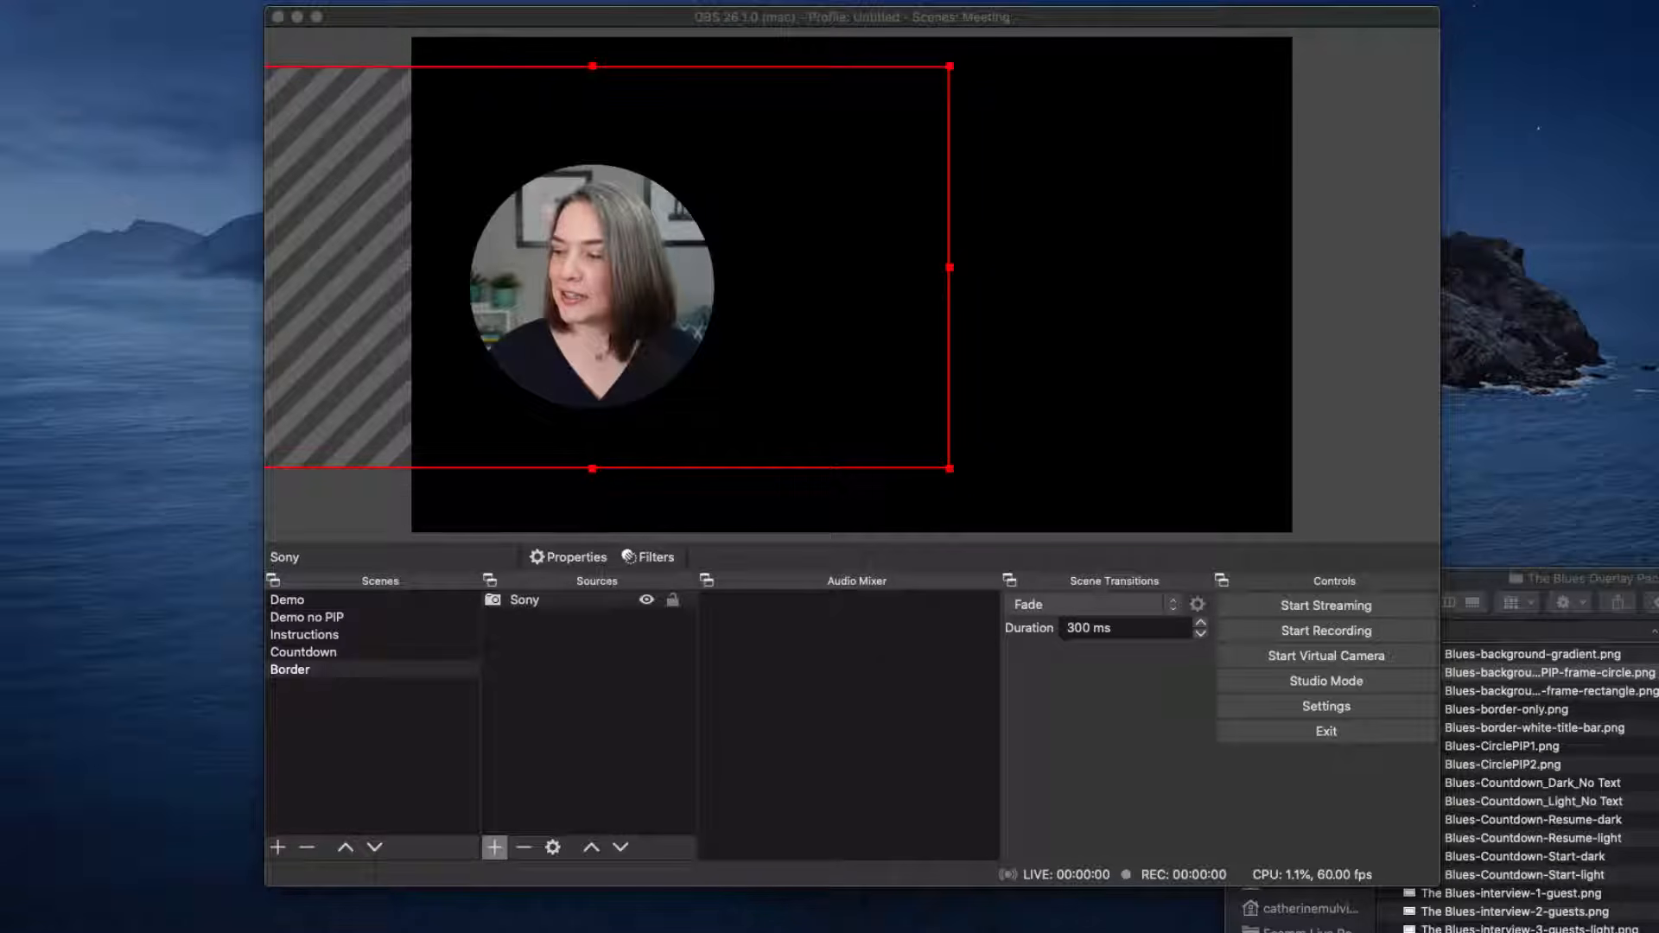
Step: Add Blue Circle Border.png from the Desktop as an image source and fit the ring around the circular camera
left_click_drag(1592, 355, 843, 296)
left_click_drag(765, 394, 666, 253)
left_click_drag(661, 184, 705, 295)
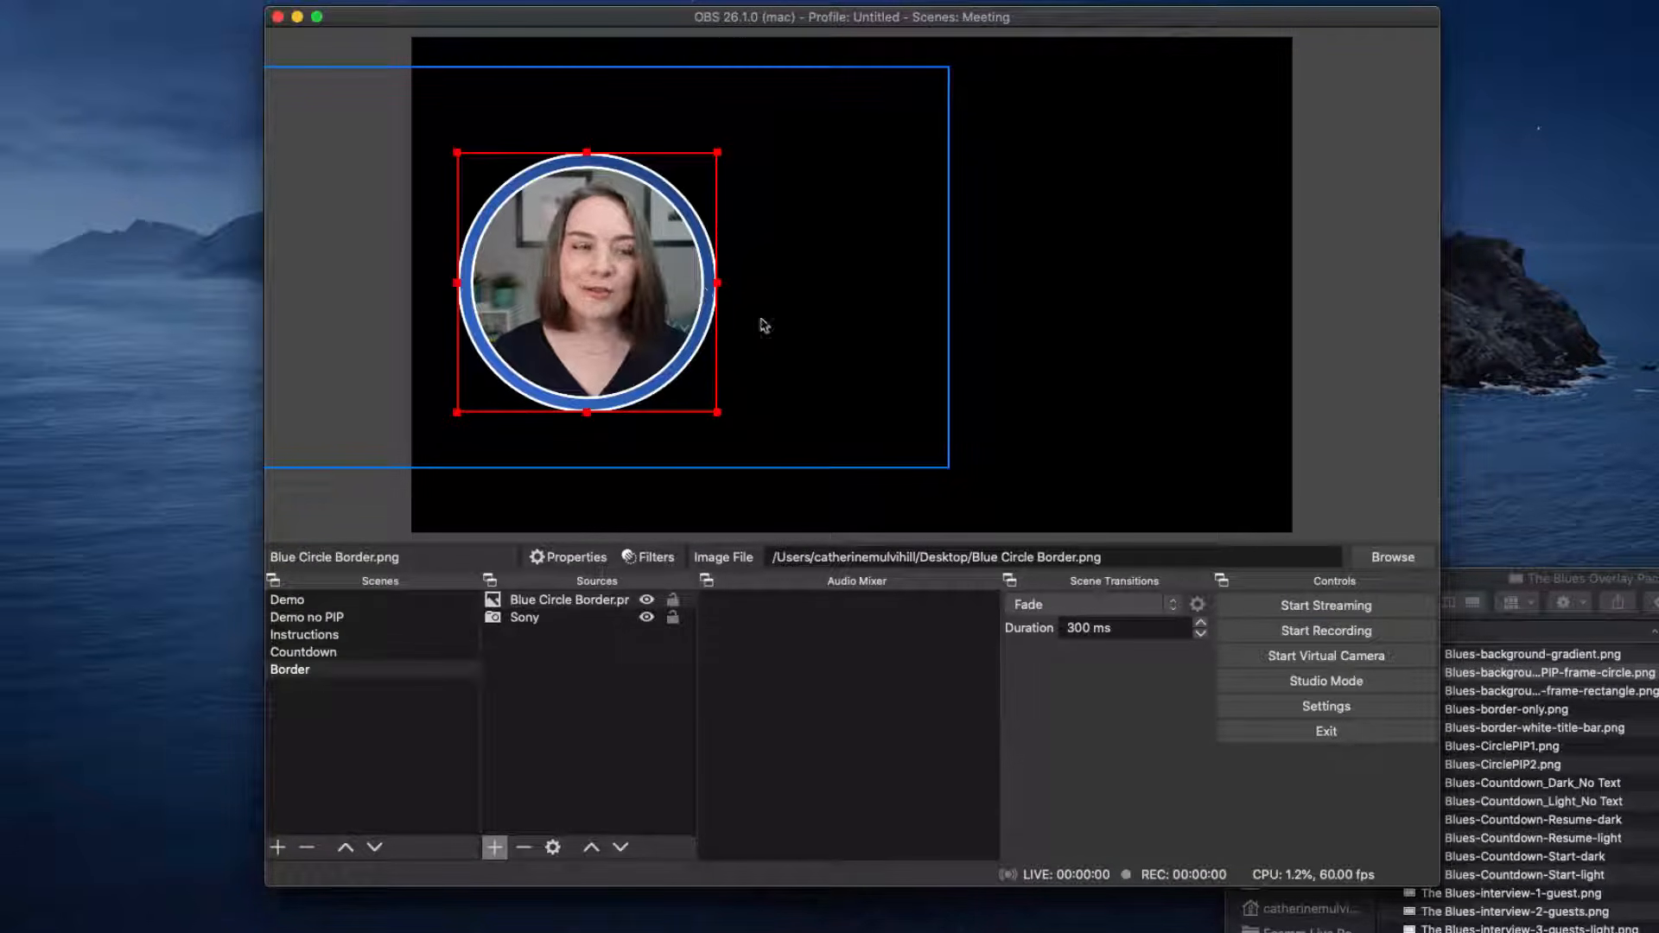
Step: Group the Blue Circle Border.png and Sony sources and move the group slightly down and to the left
left_click(528, 601)
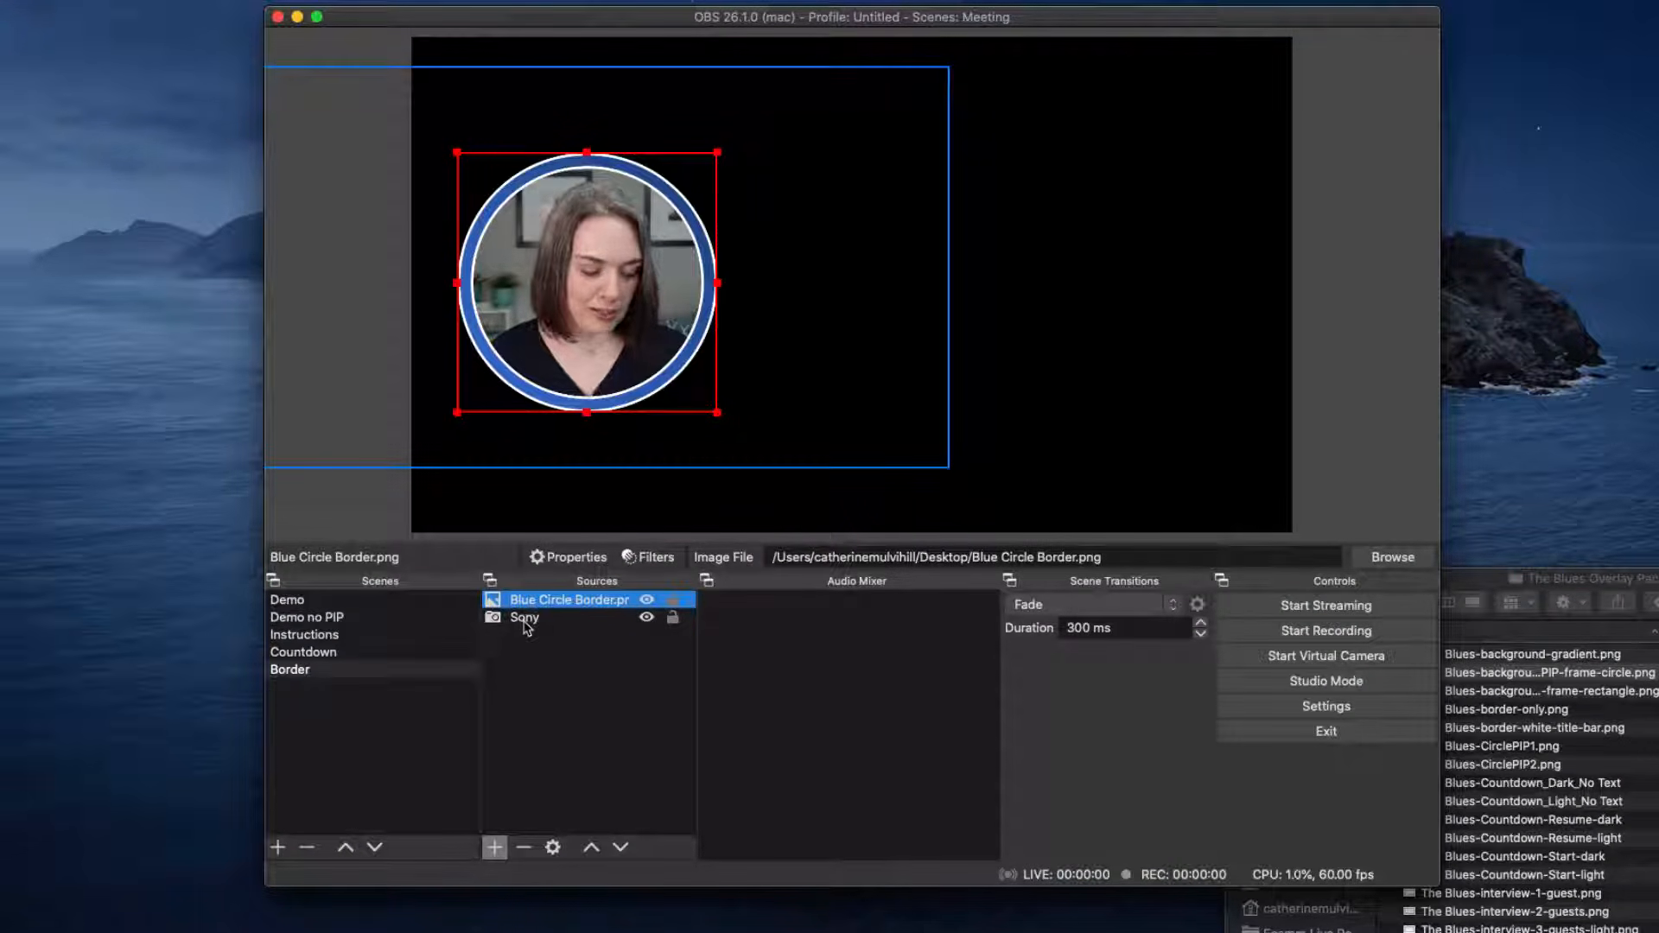
left_click(525, 618, "shift")
right_click(525, 618)
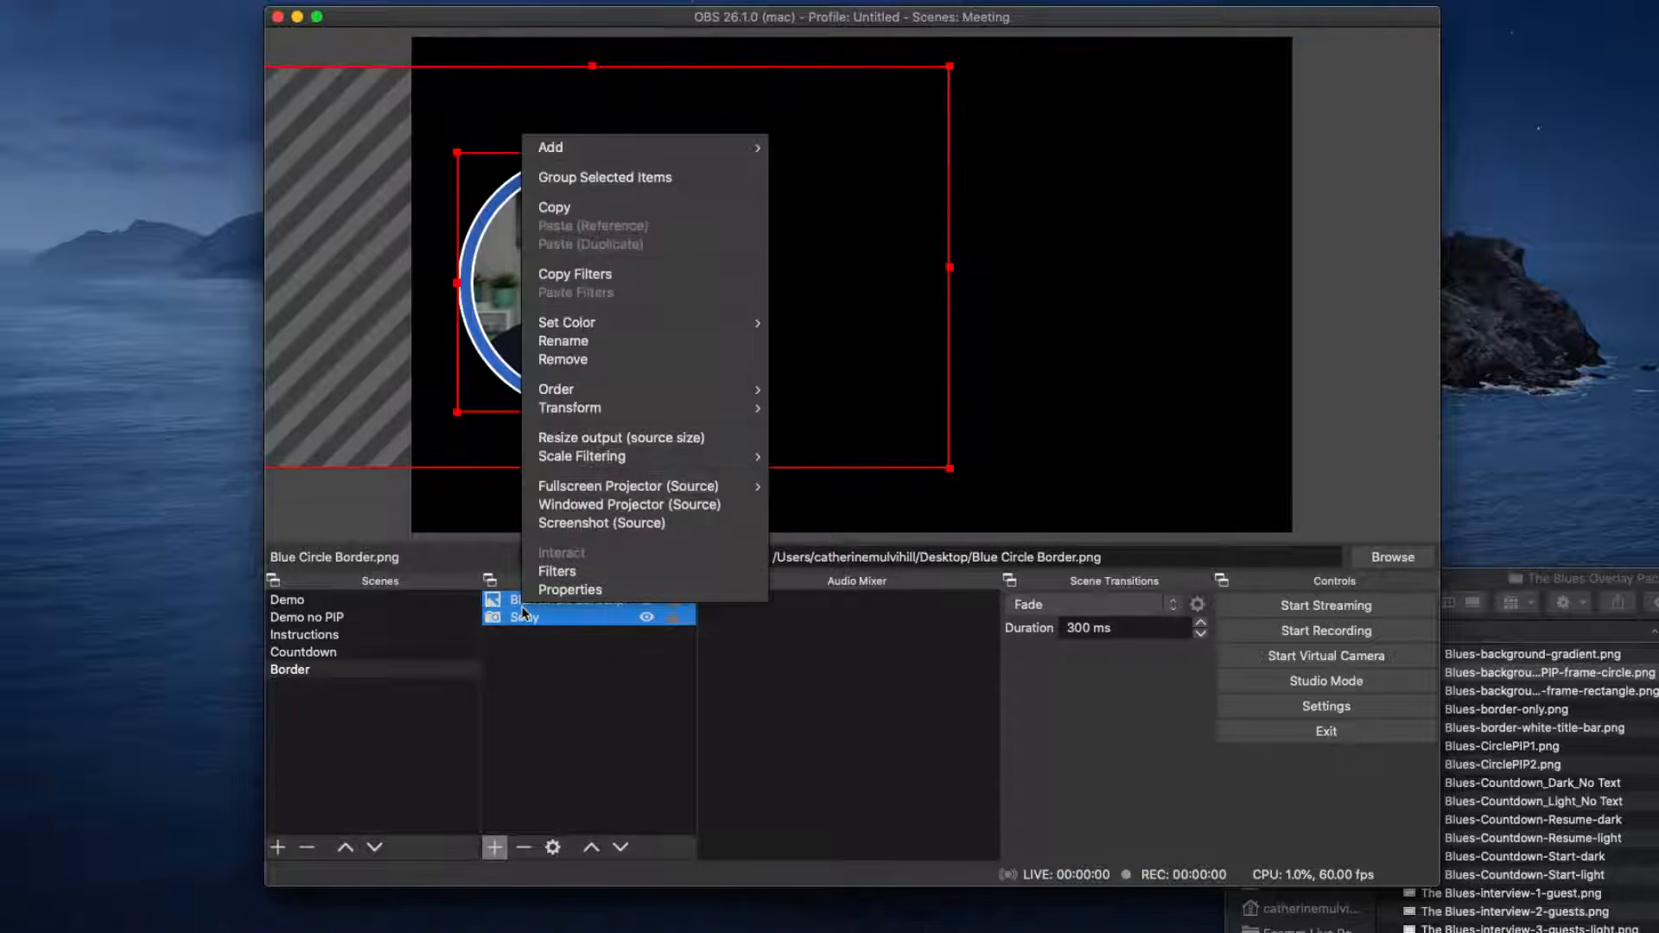
left_click(588, 179)
mouse_move(597, 311)
left_mouse_down()
mouse_move(727, 322)
mouse_move(590, 332)
left_mouse_up()
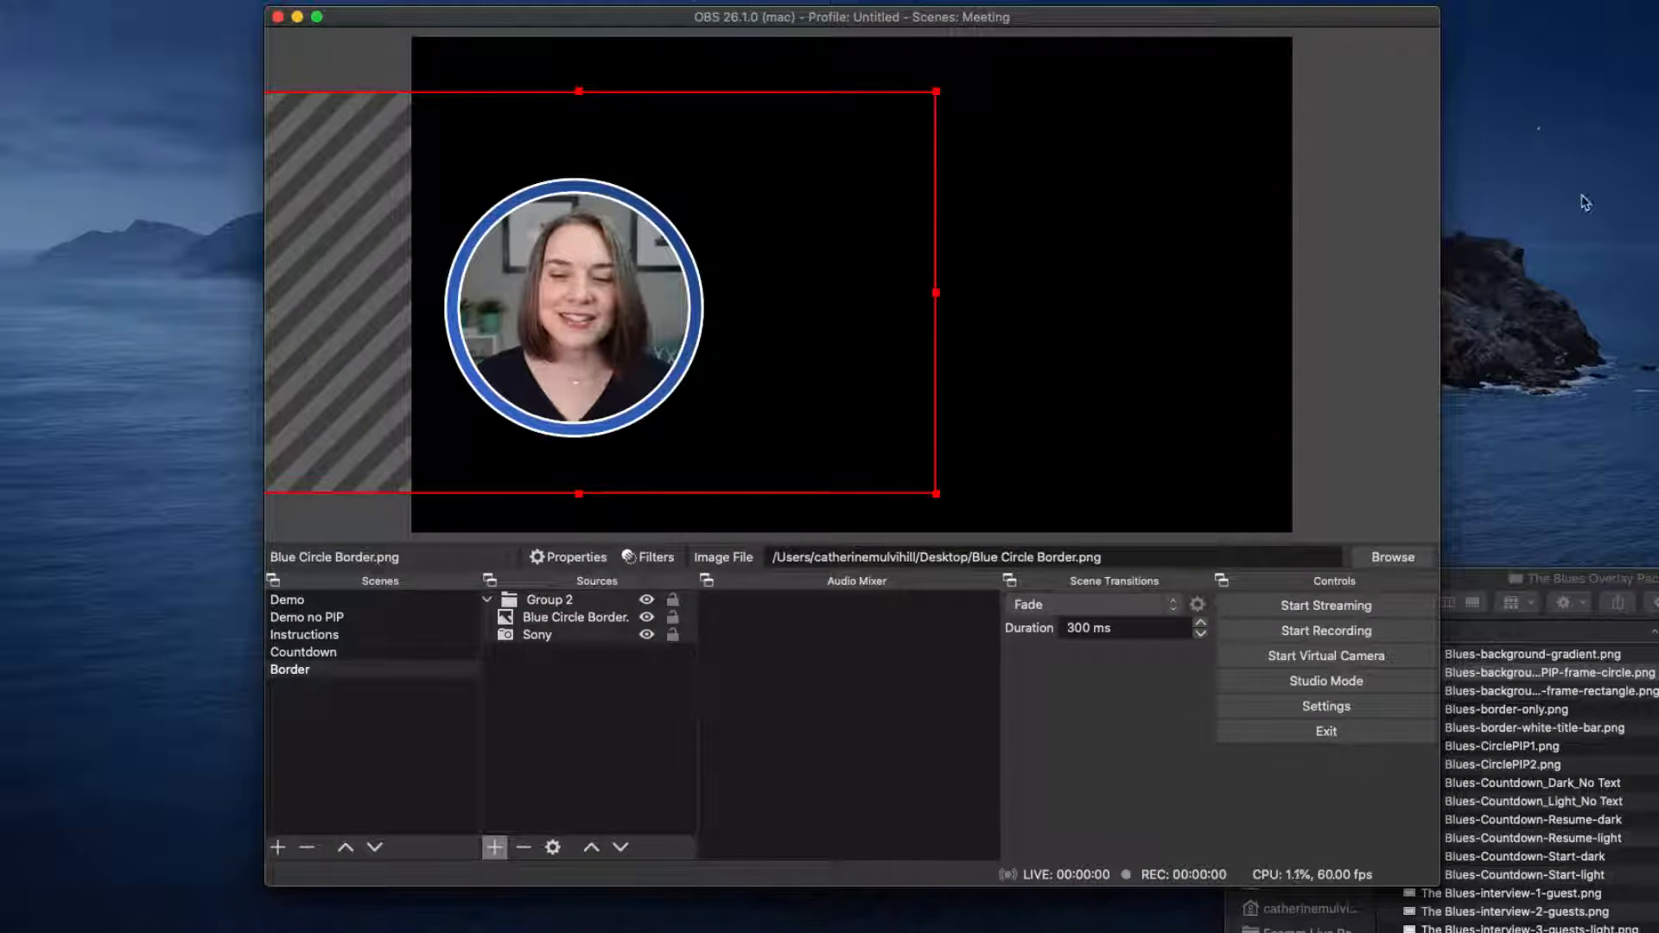